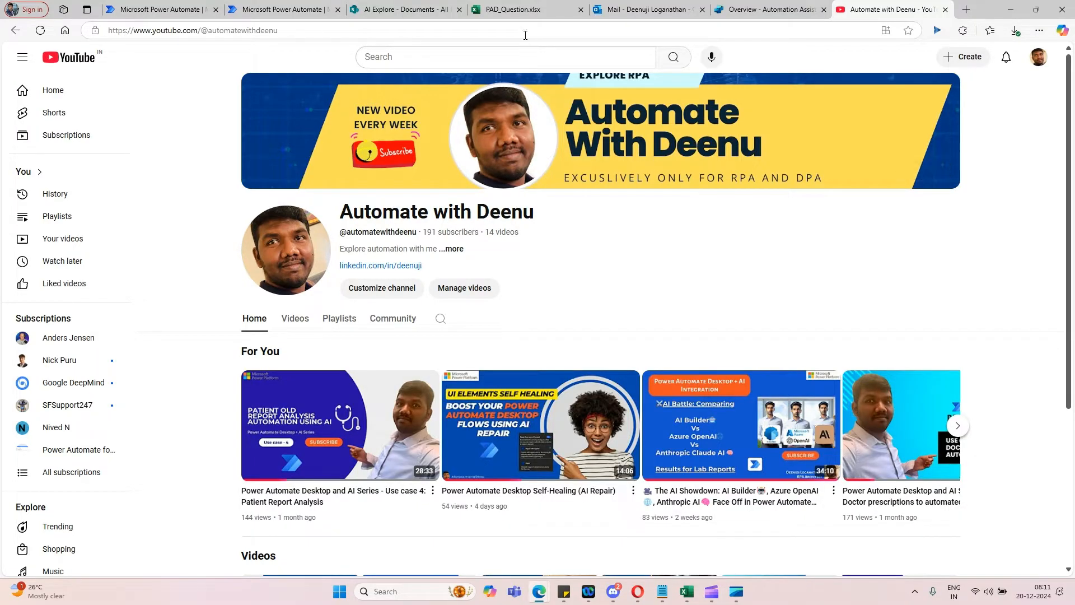
# - Switch to the PAD_Question.xlsx workbook in Excel for the web and examine its question table and empty Copilot Answer column
pyautogui.click(520, 14)
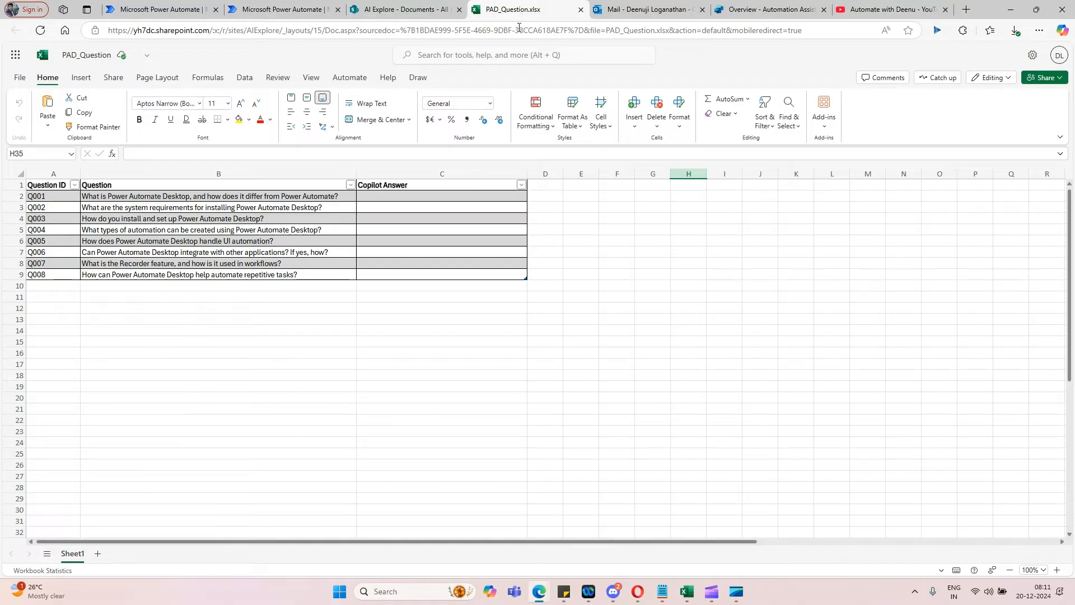
pyautogui.click(472, 374)
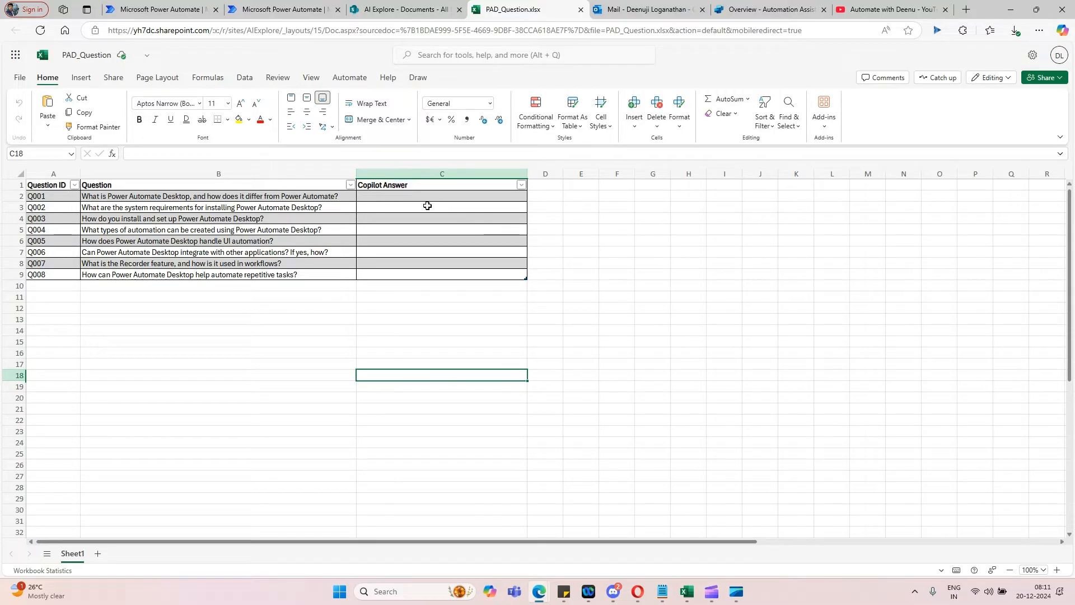
pyautogui.click(399, 12)
pyautogui.click(499, 11)
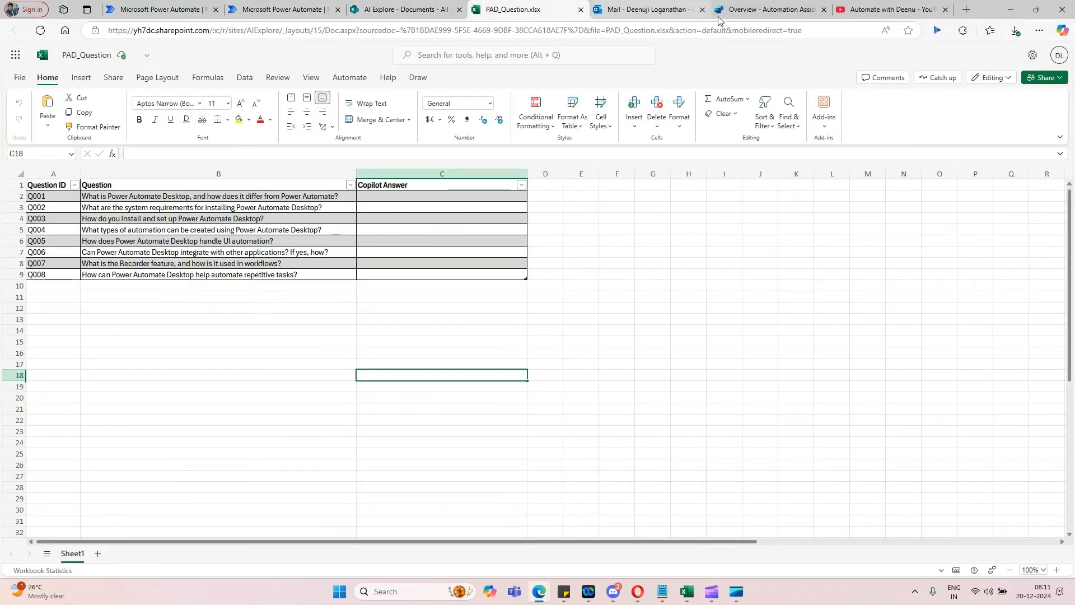
# - Switch to Copilot Studio, examine the Automation Assistant's Power Automate Documentation knowledge source, and return to the agent's overview
pyautogui.click(768, 10)
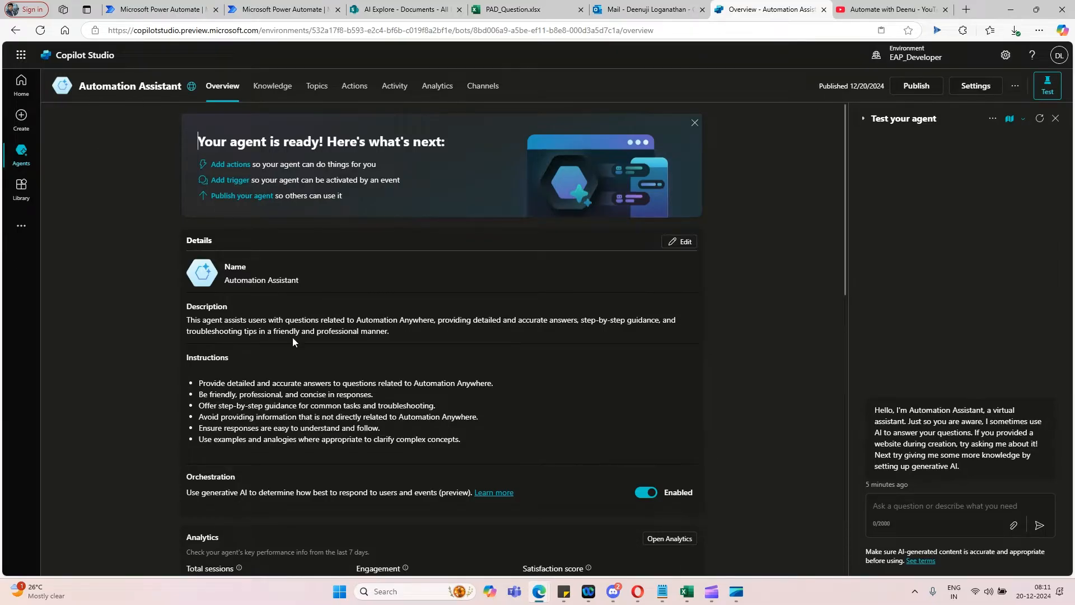
pyautogui.scroll(-7, 294, 341)
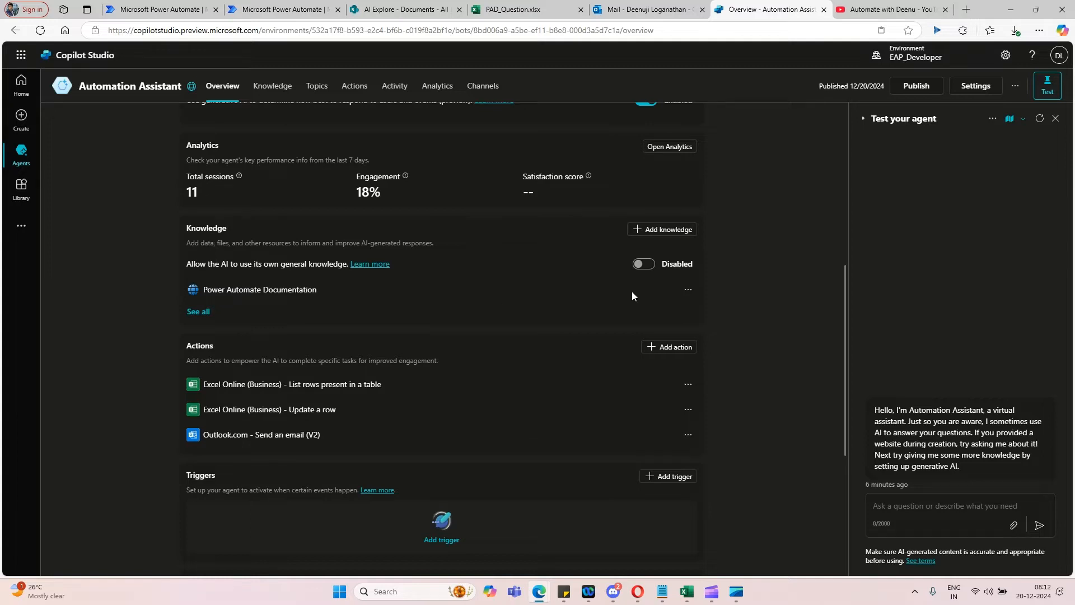
pyautogui.click(688, 291)
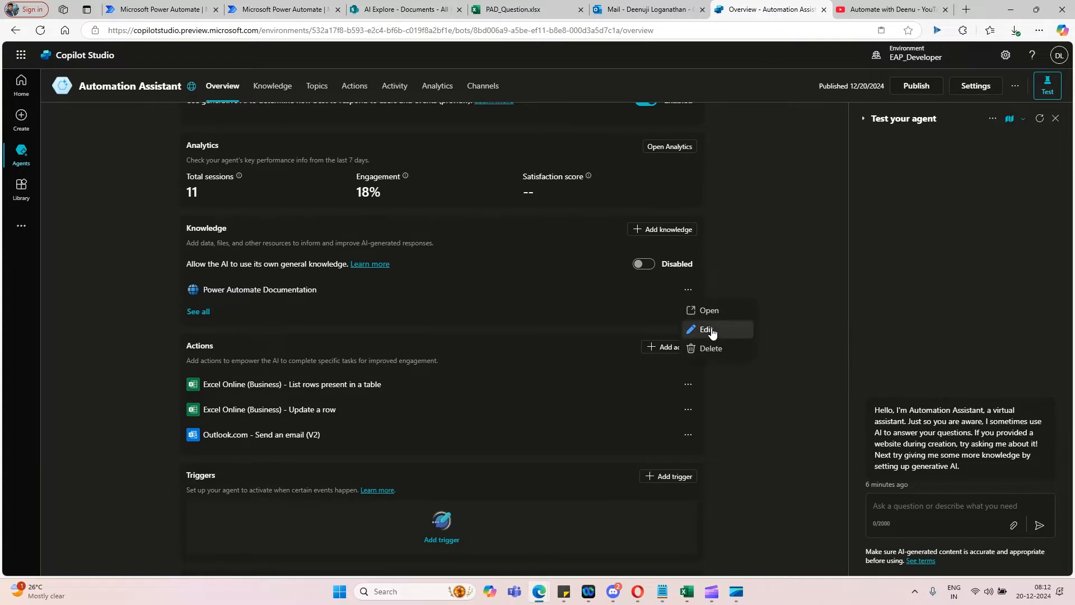
pyautogui.click(700, 330)
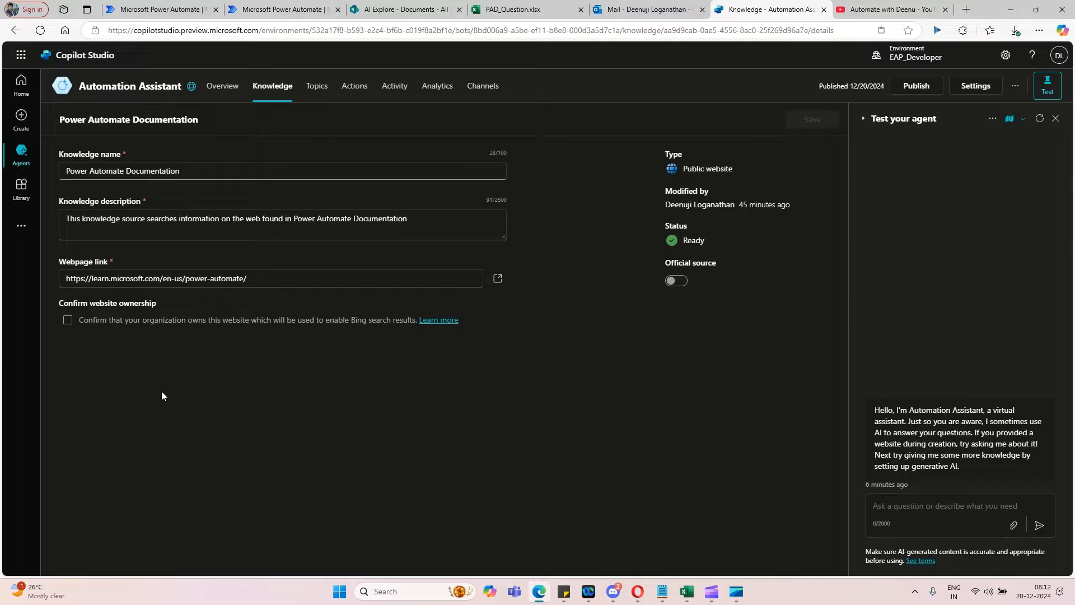
pyautogui.click(221, 94)
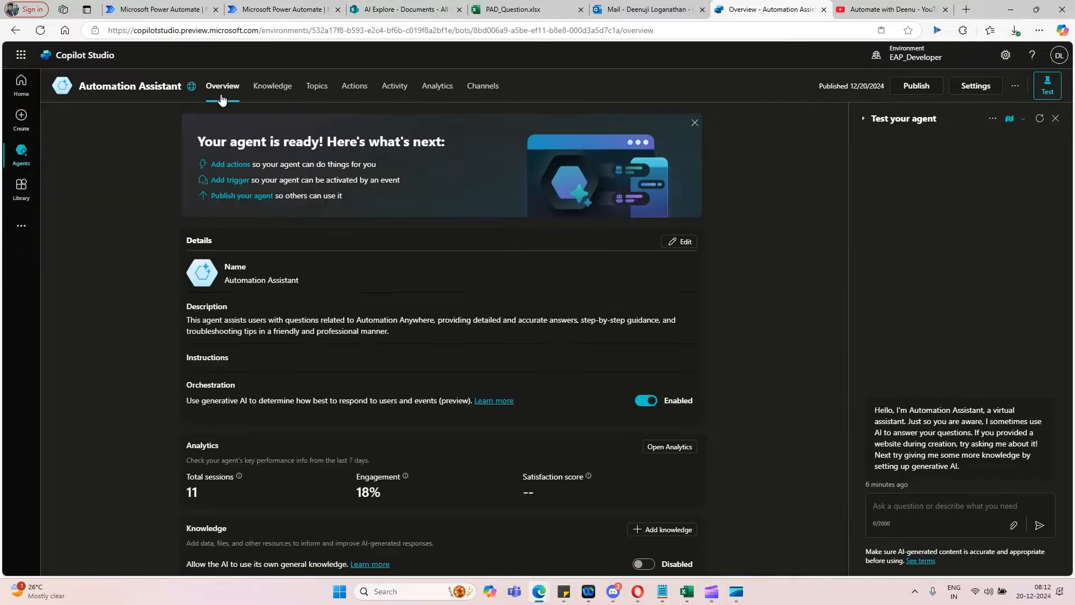
# - Ask the agent in the test chat "How to create power automate cloud flow?" and read through its answer
pyautogui.click(906, 507)
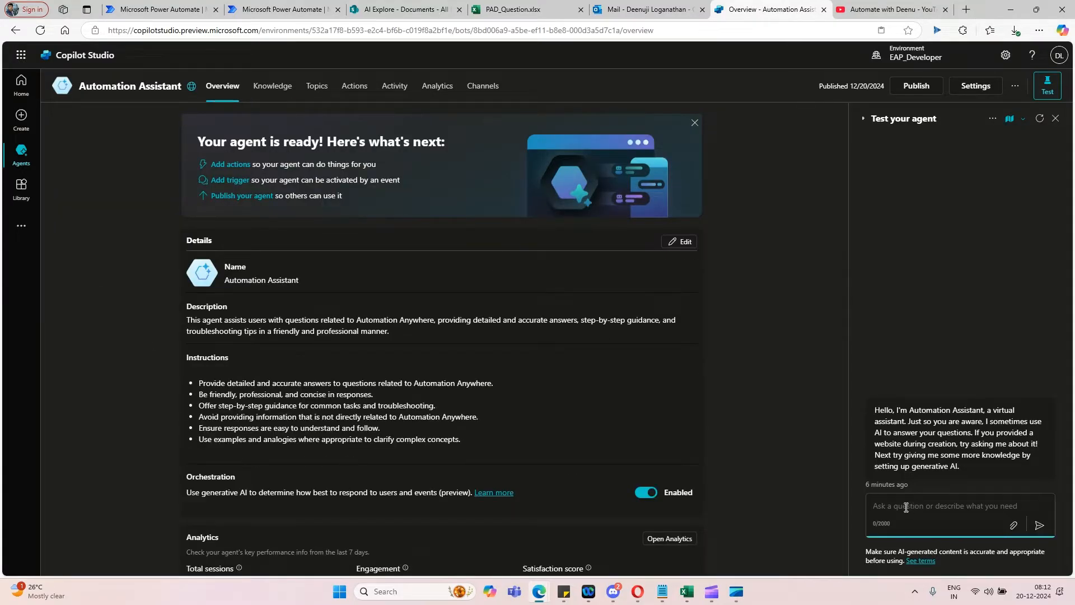
pyautogui.write('How ')
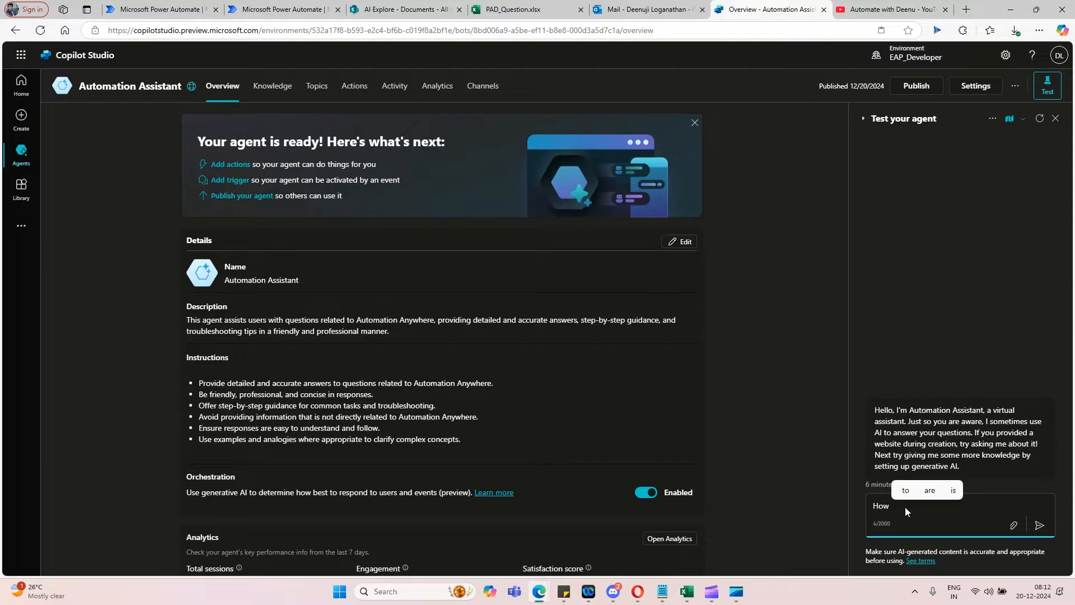
pyautogui.write('to creat')
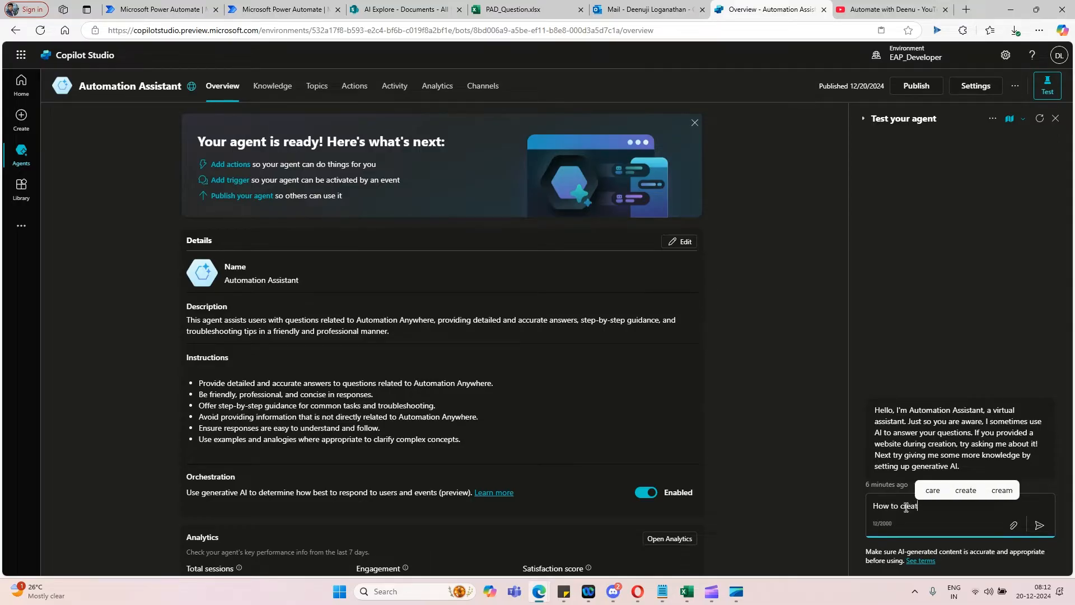
pyautogui.write('e power au')
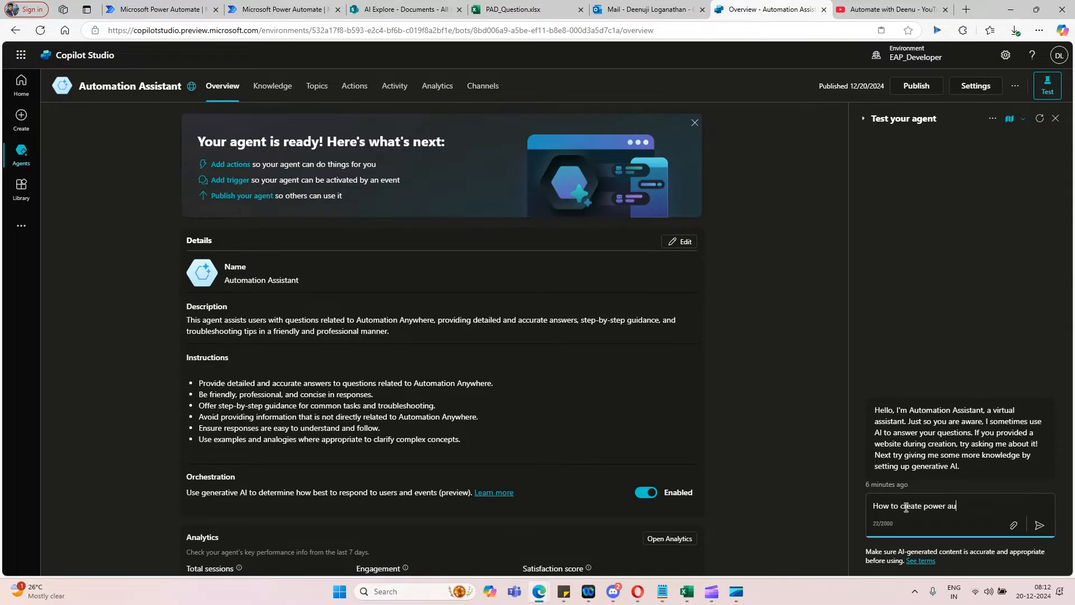
pyautogui.write('tomate cloud flow')
pyautogui.press('Return')
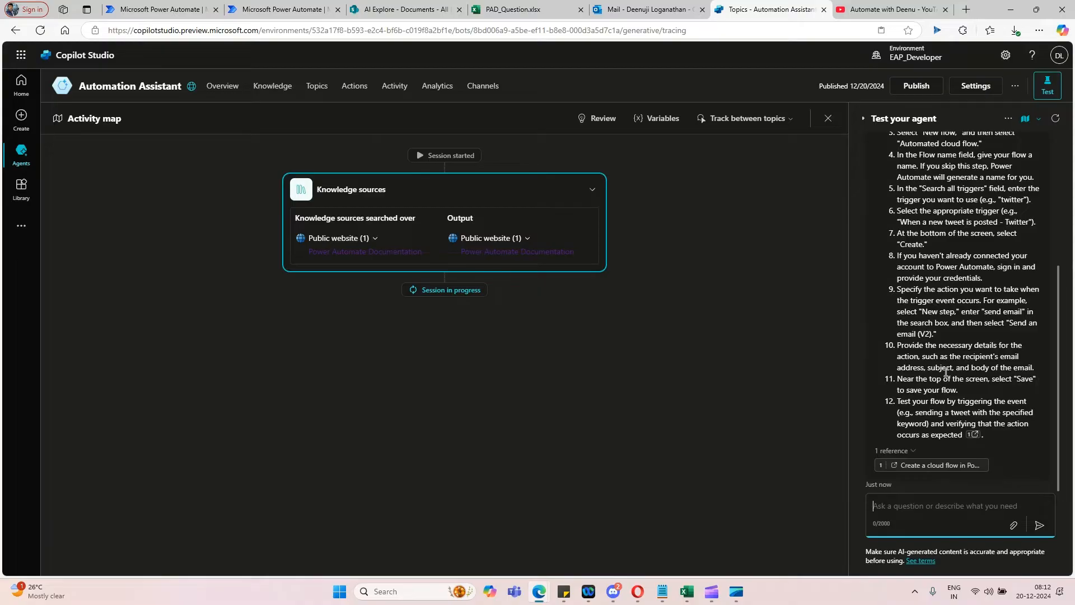
pyautogui.scroll(2, 940, 360)
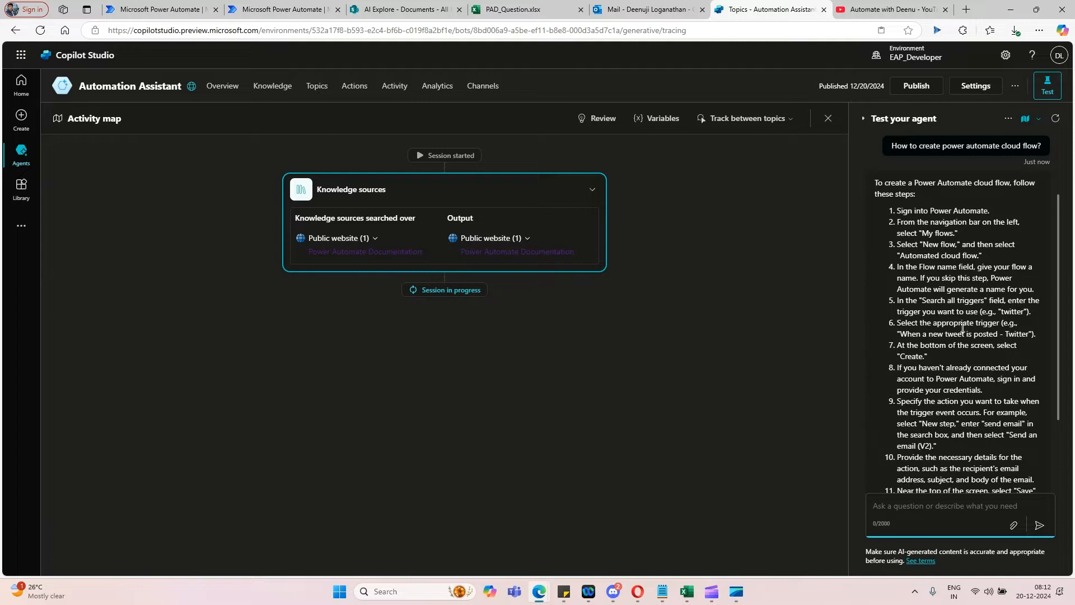
pyautogui.scroll(-2, 963, 328)
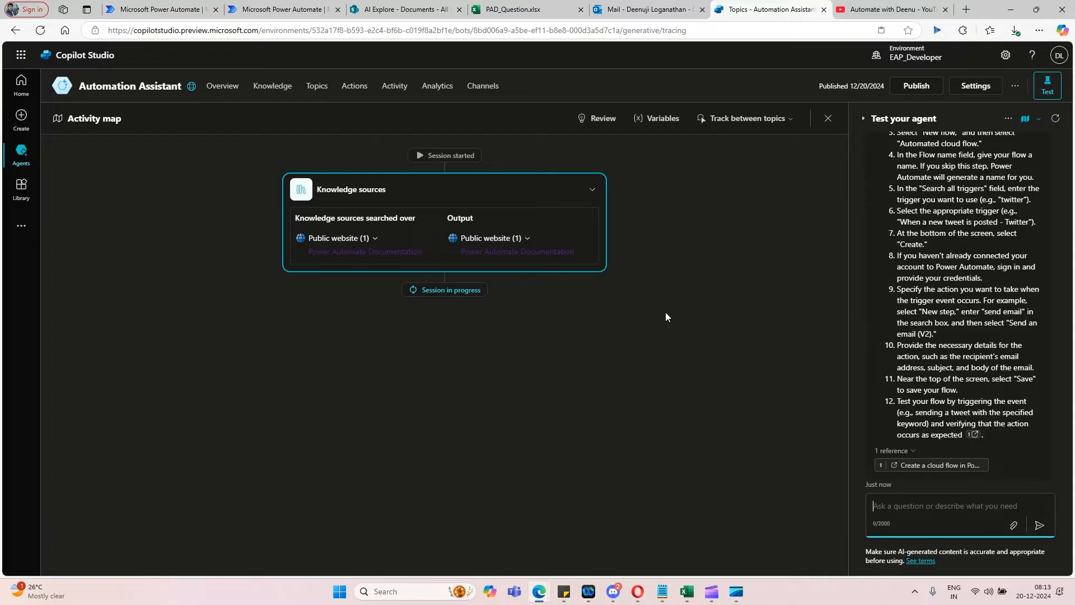
# - Switch to Power Automate and create a manually triggered instant cloud flow named "Invoke Copilot Agent from PA"
pyautogui.click(282, 11)
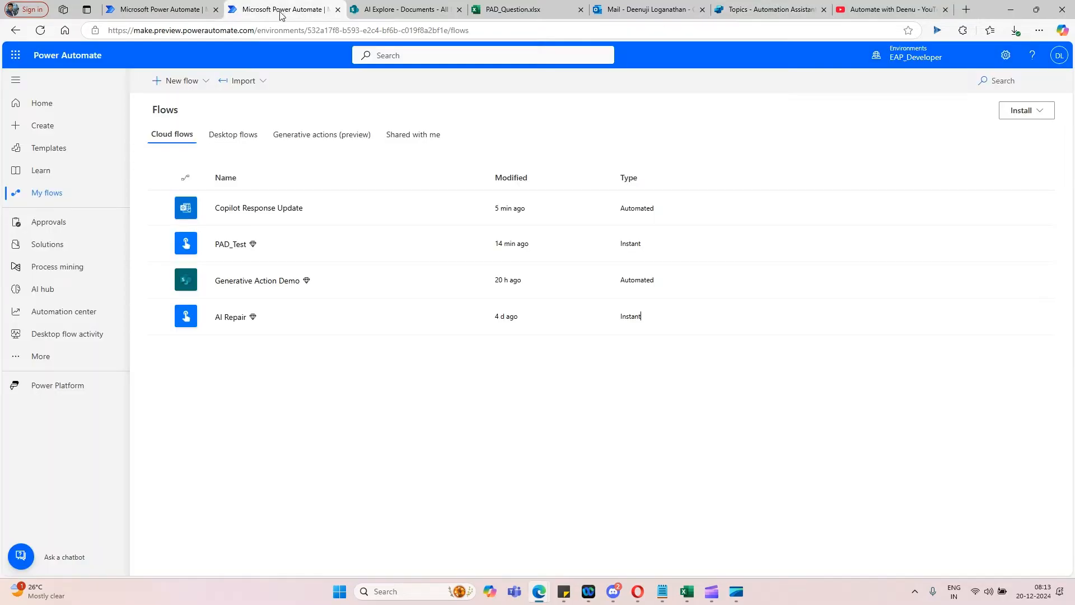
pyautogui.click(200, 82)
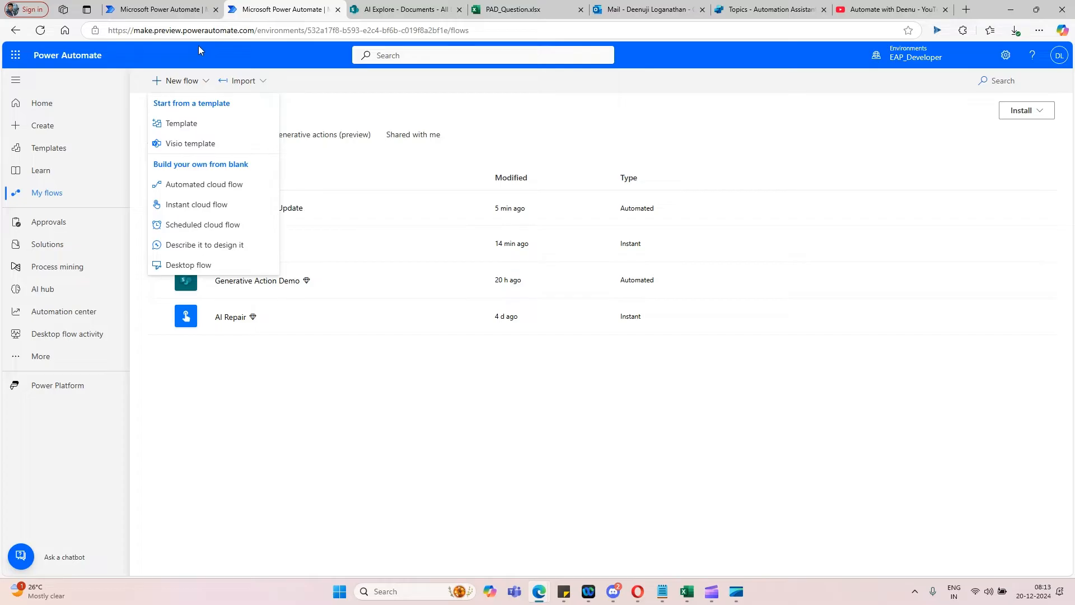
pyautogui.click(216, 206)
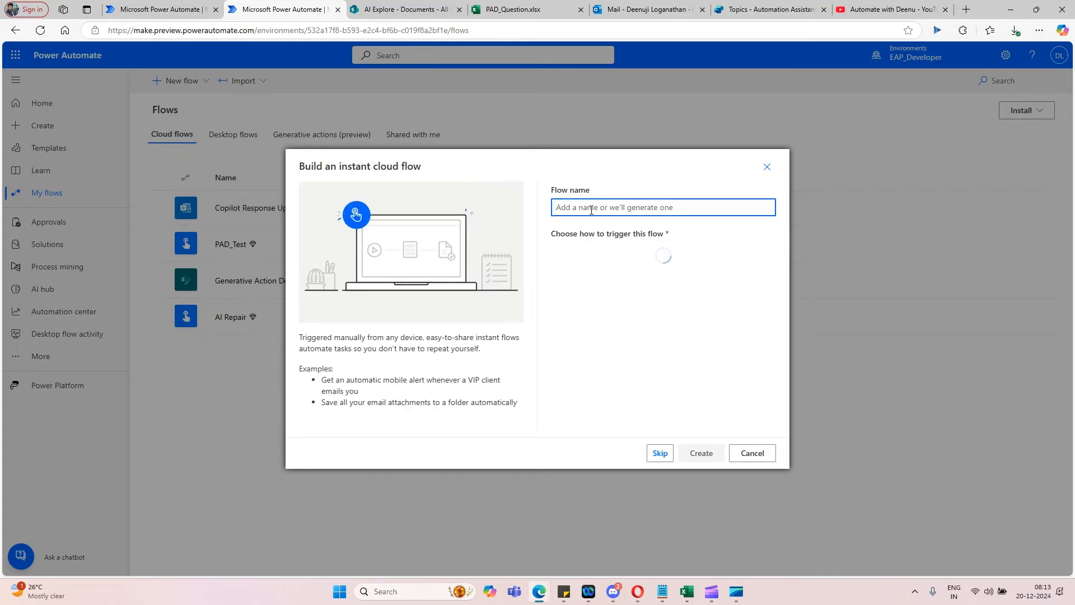
pyautogui.write('Invoke ')
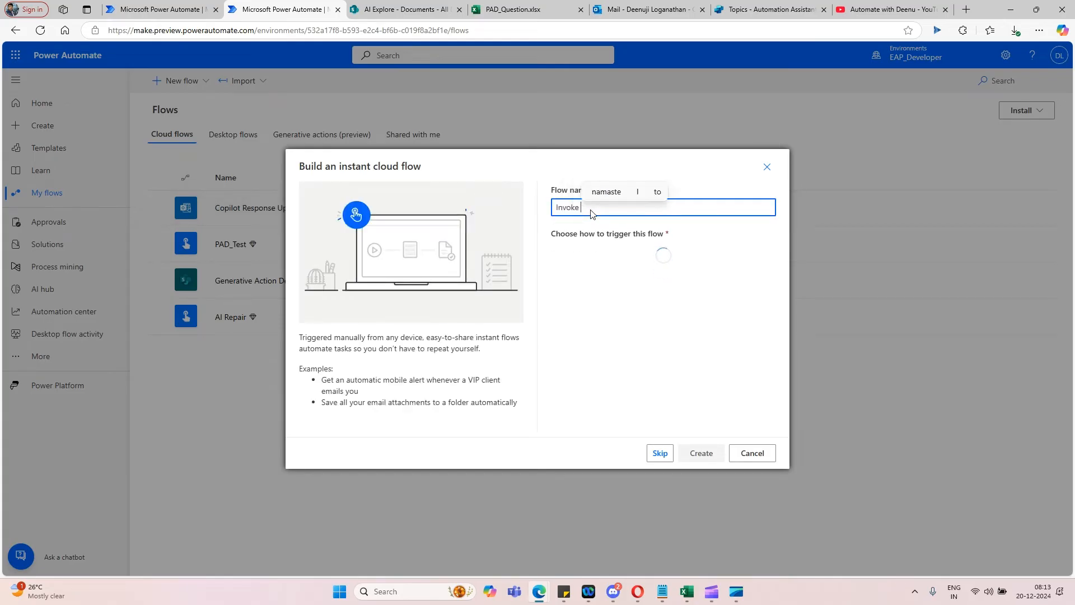
pyautogui.write('Copilot')
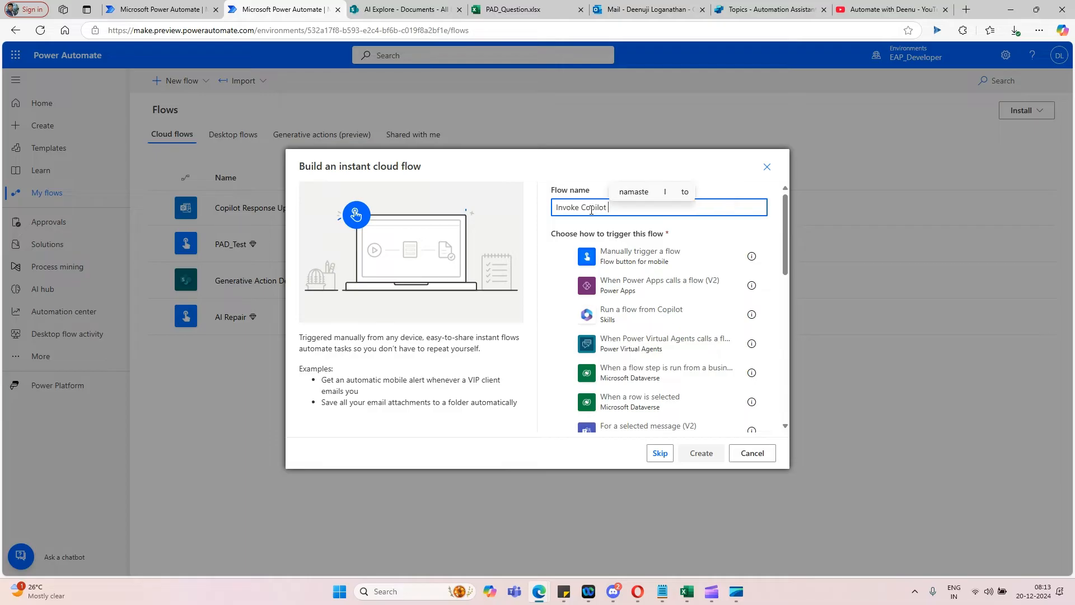
pyautogui.write(' Agent from PA')
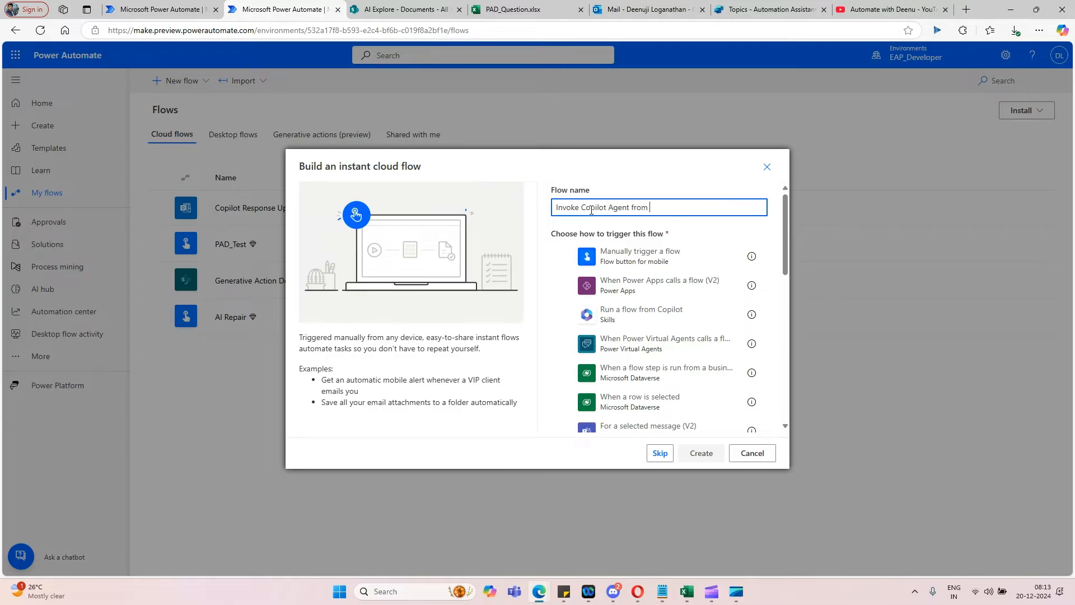
pyautogui.click(619, 258)
pyautogui.click(702, 453)
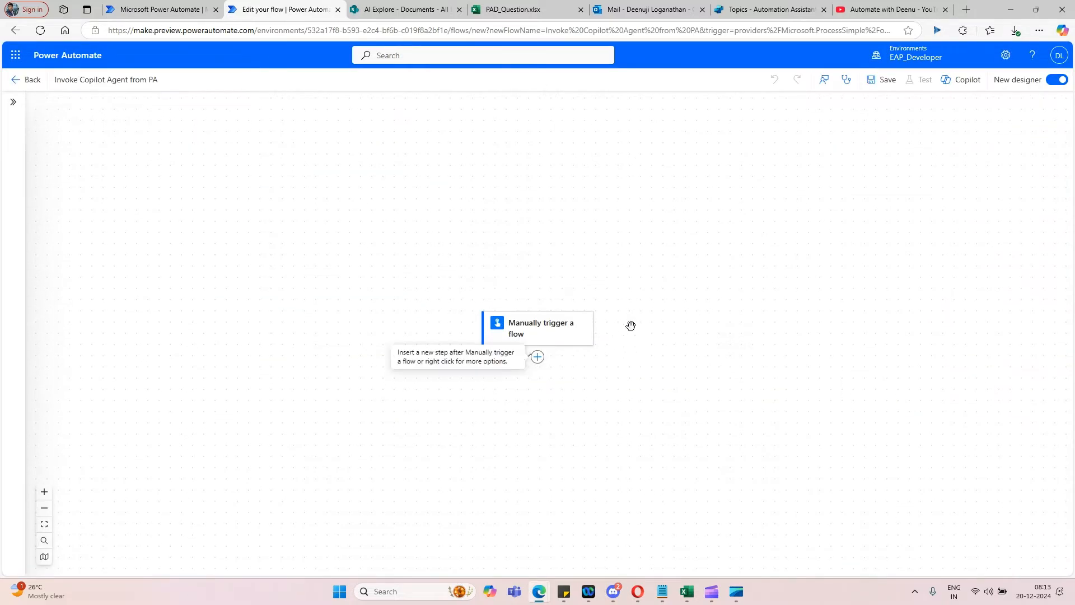
# - Add the Microsoft Copilot Studio action Execute Copilot after the manual trigger, searching the actions for "Copilot"
pyautogui.moveTo(619, 339); pyautogui.dragTo(621, 225)
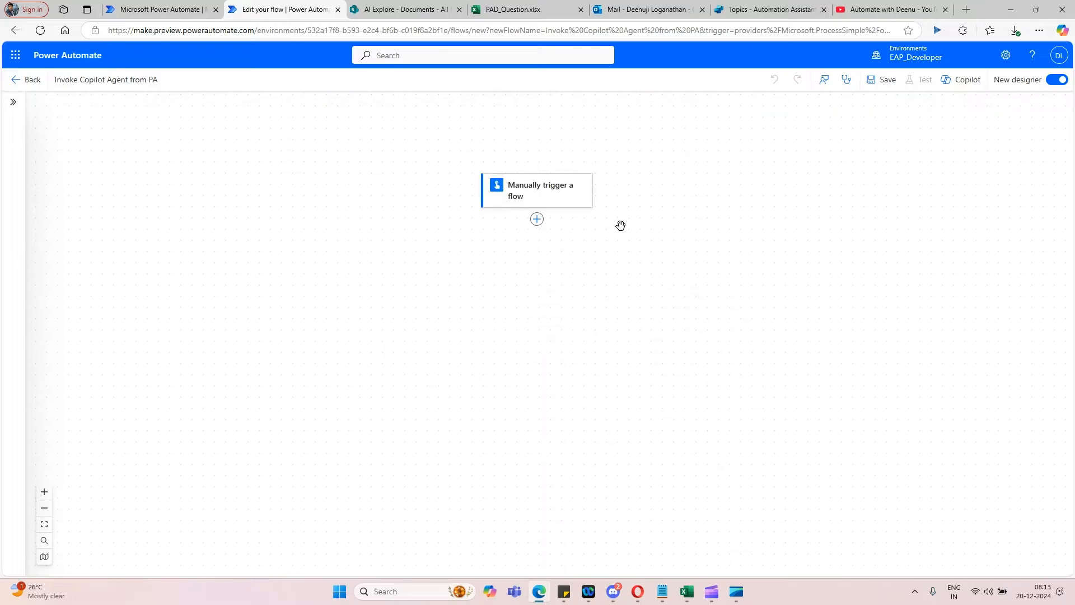
pyautogui.click(531, 222)
pyautogui.click(600, 200)
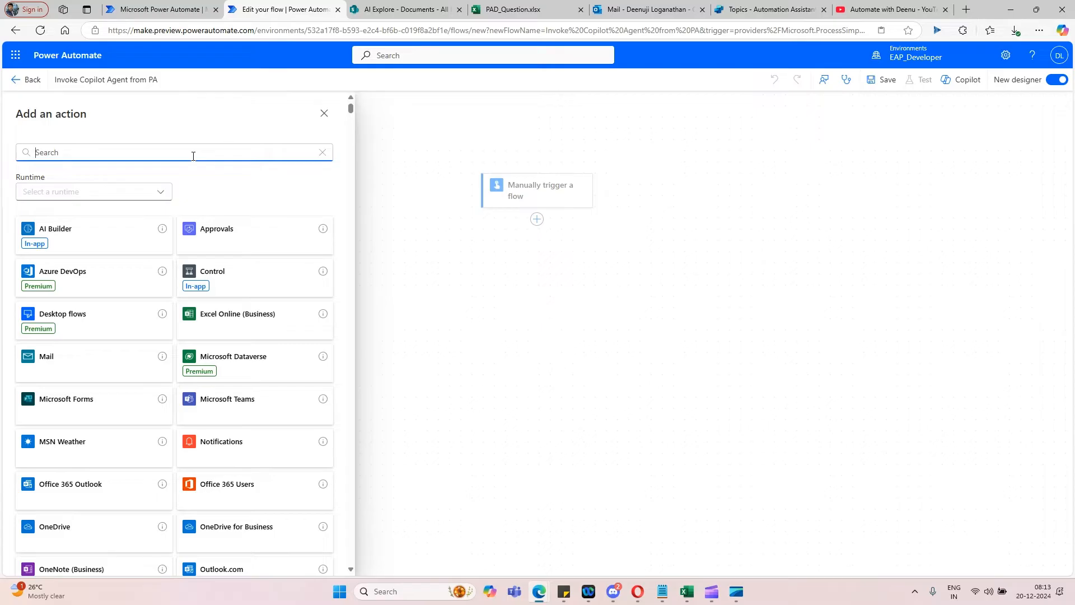
pyautogui.write('Cop')
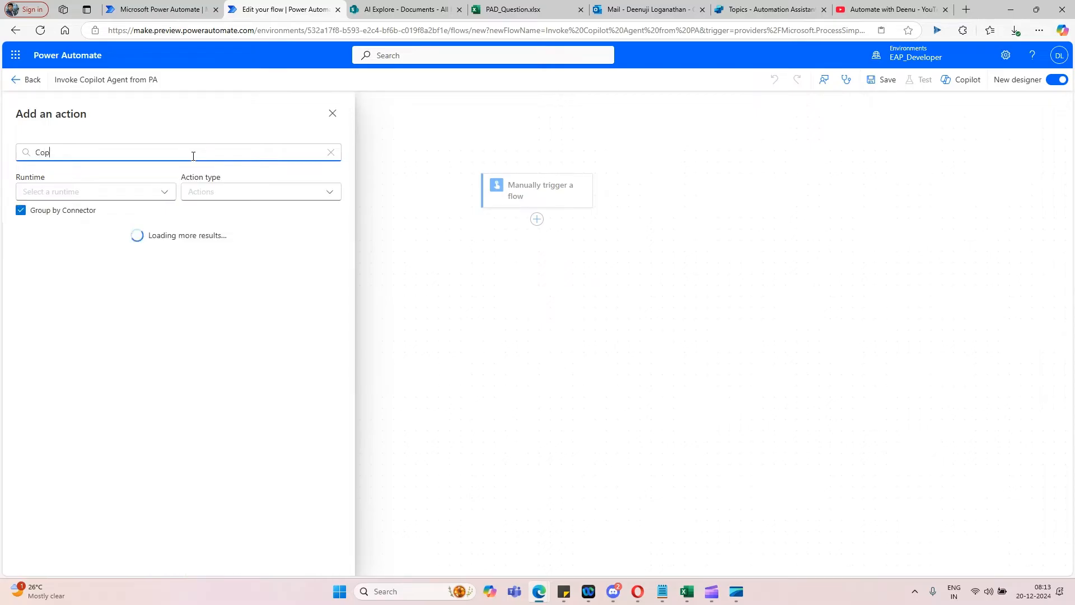
pyautogui.write('ilot')
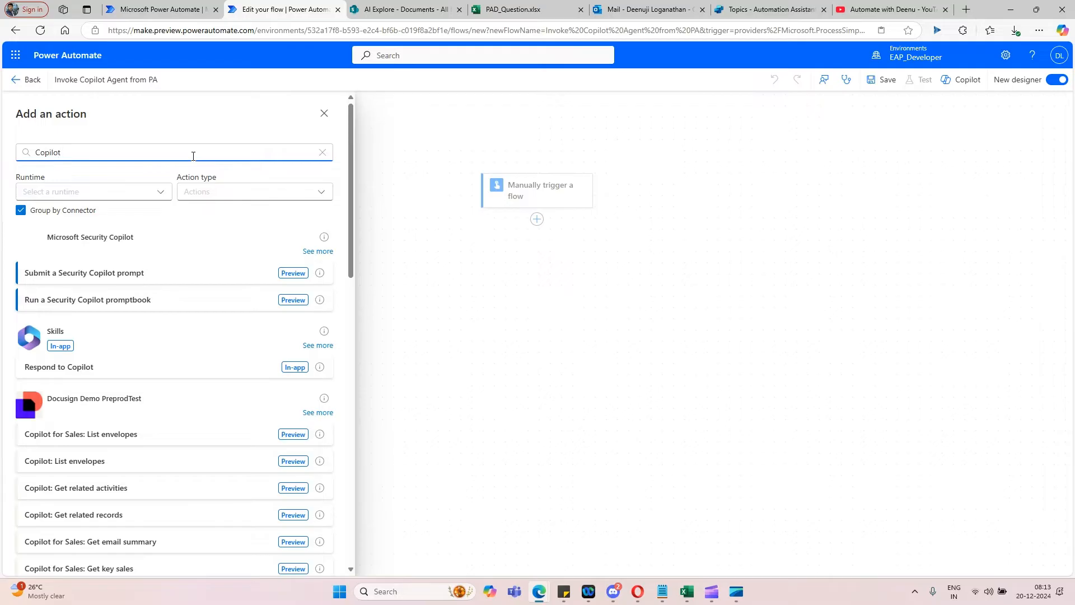
pyautogui.scroll(-3, 159, 285)
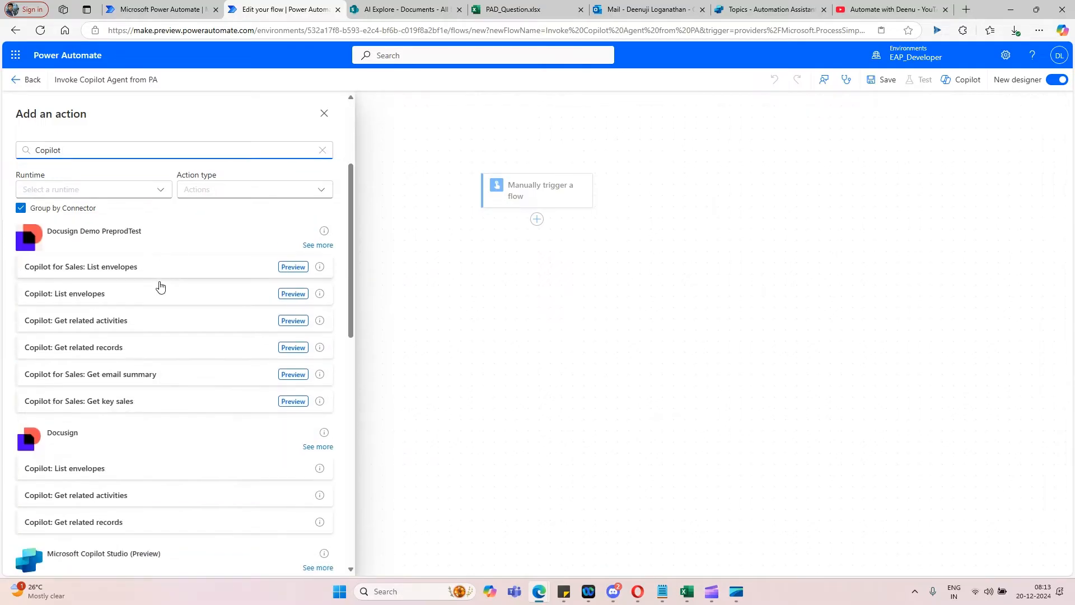
pyautogui.scroll(-2, 159, 286)
pyautogui.scroll(-2, 127, 364)
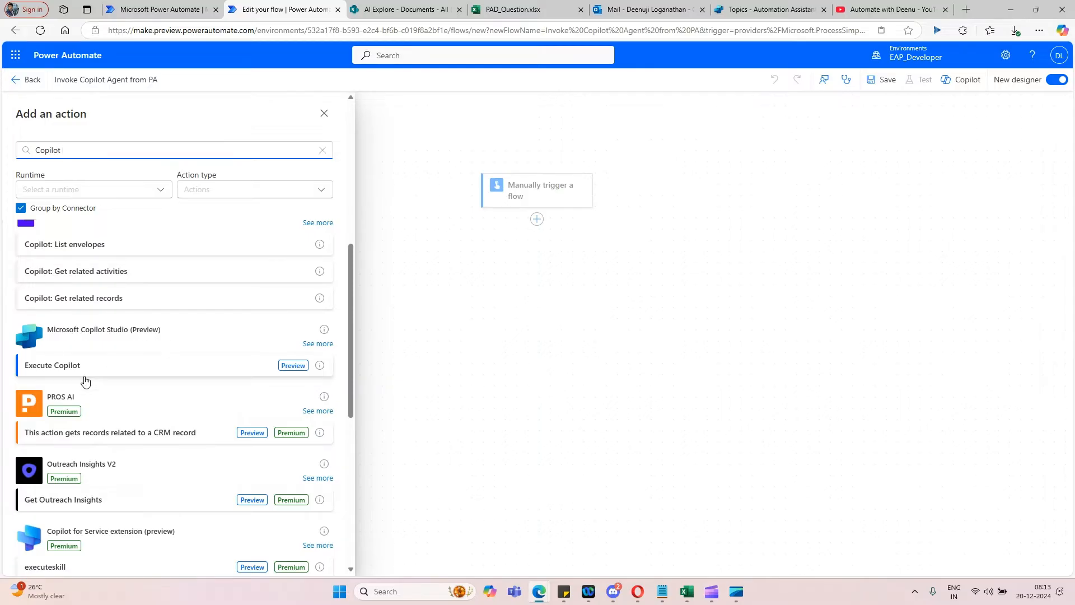
pyautogui.click(54, 371)
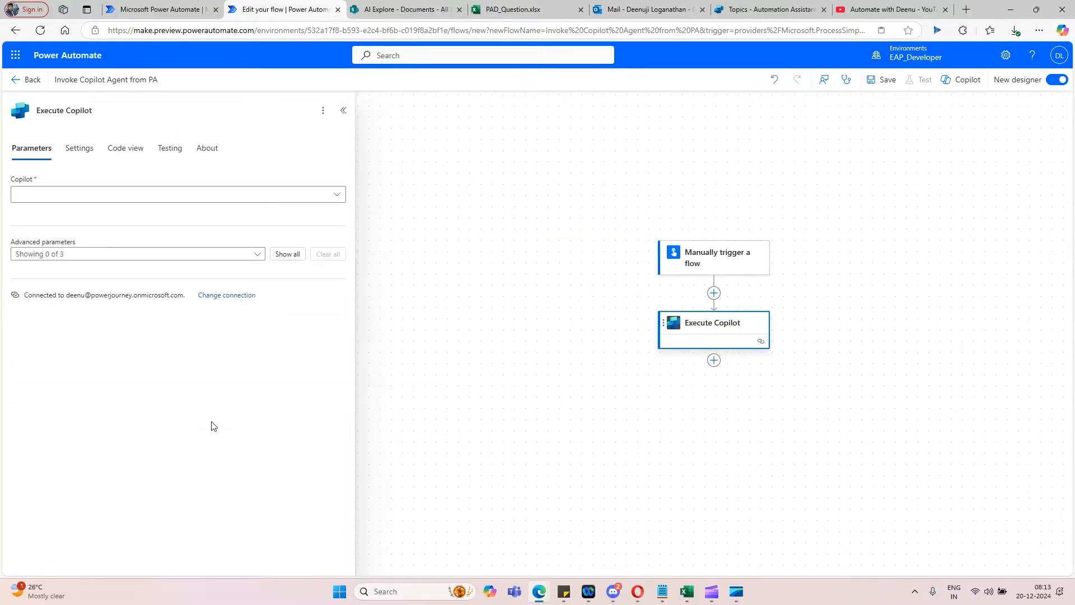
# - Change the Execute Copilot action's connection to the existing account in the yh7dc tenant
pyautogui.click(337, 196)
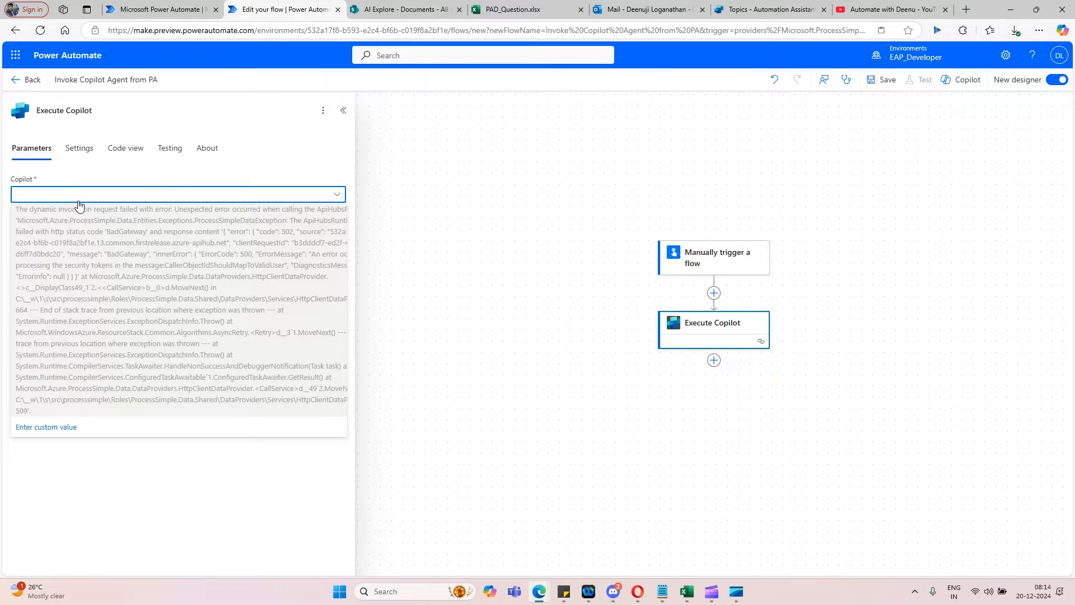
pyautogui.click(206, 472)
pyautogui.click(237, 297)
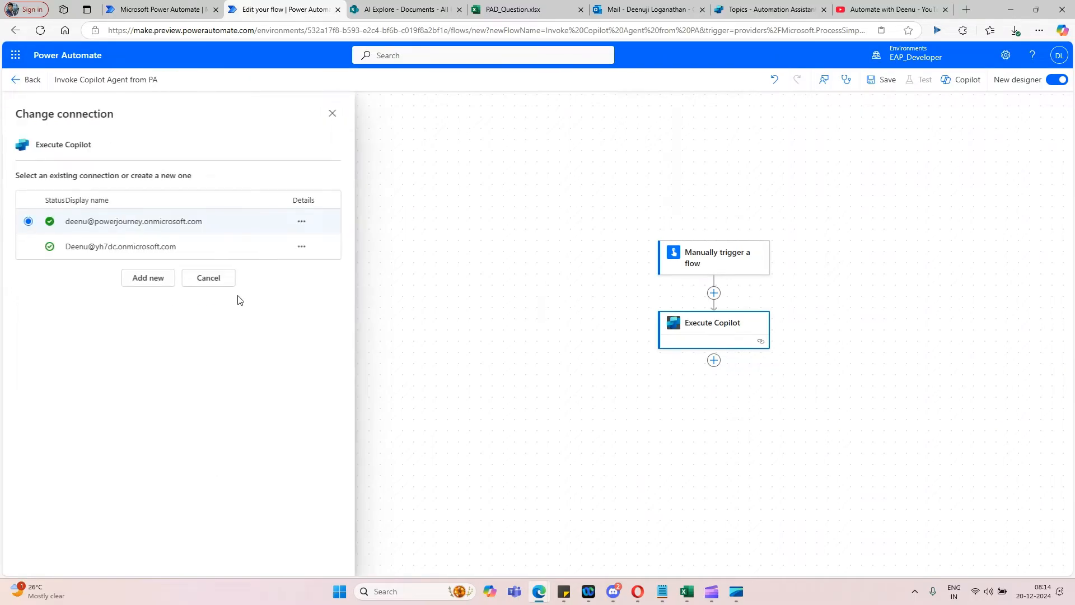
pyautogui.click(131, 251)
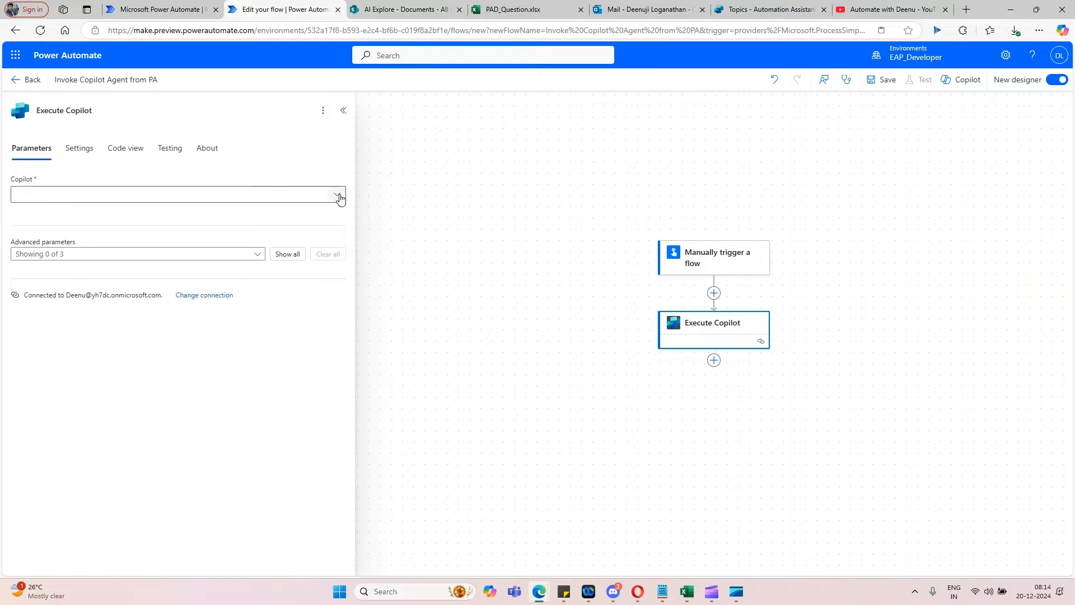
# - Choose Automation Assistant as the copilot to execute and show all of the action's advanced parameters
pyautogui.click(338, 196)
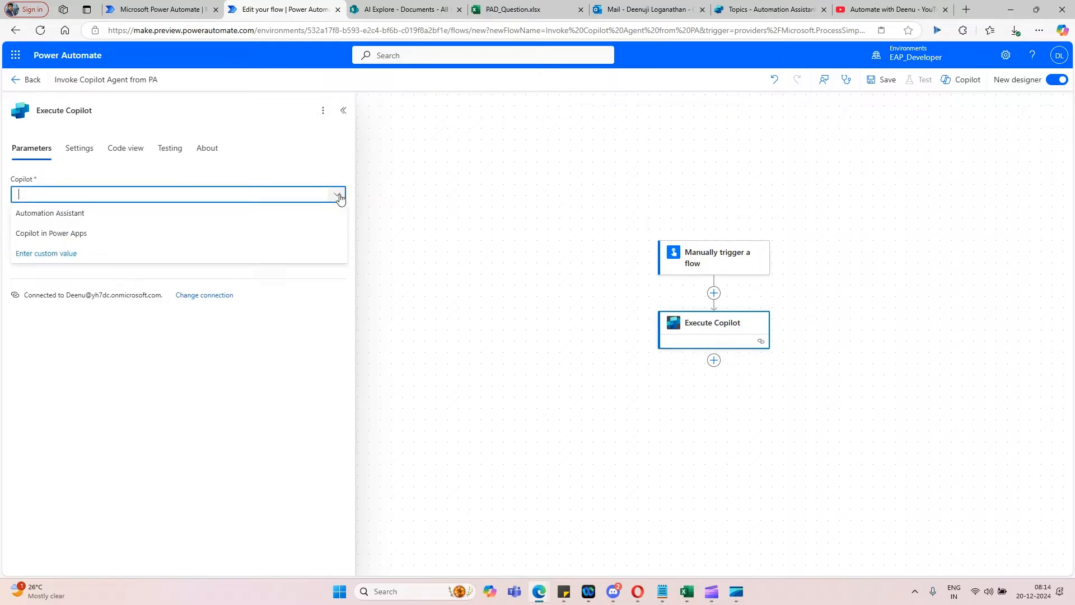
pyautogui.click(77, 218)
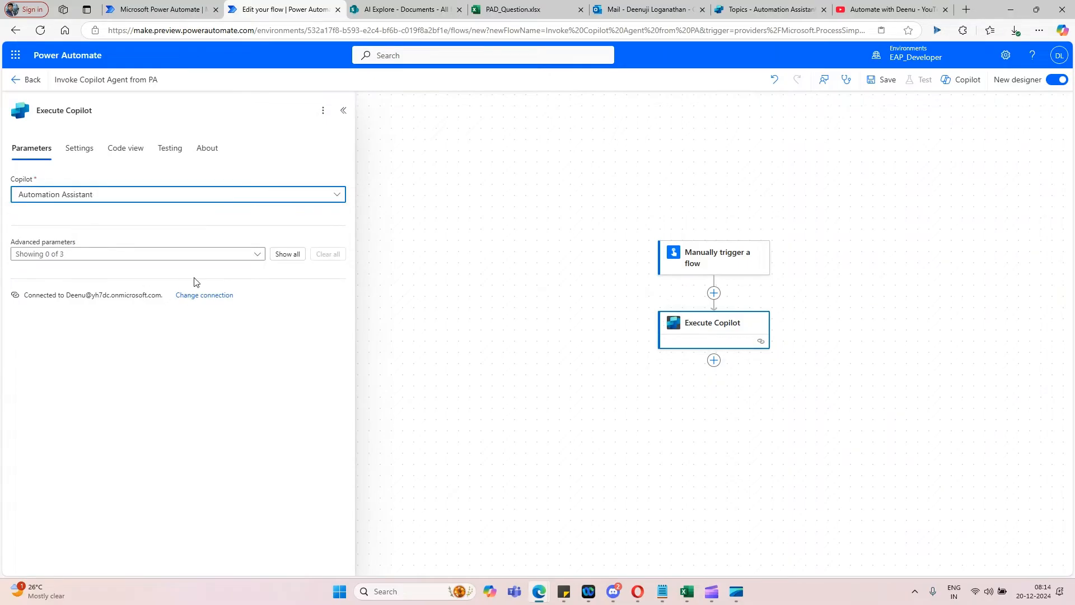
pyautogui.click(286, 255)
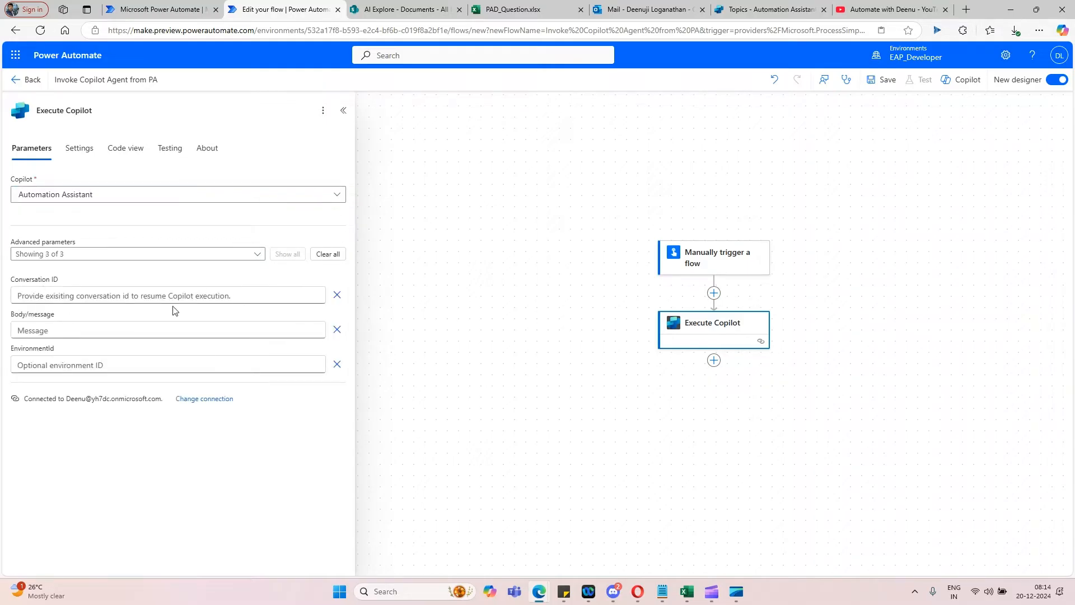
# - Set the Execute Copilot action's message to "How to create power automate cloud flow?" and save the flow
pyautogui.click(48, 331)
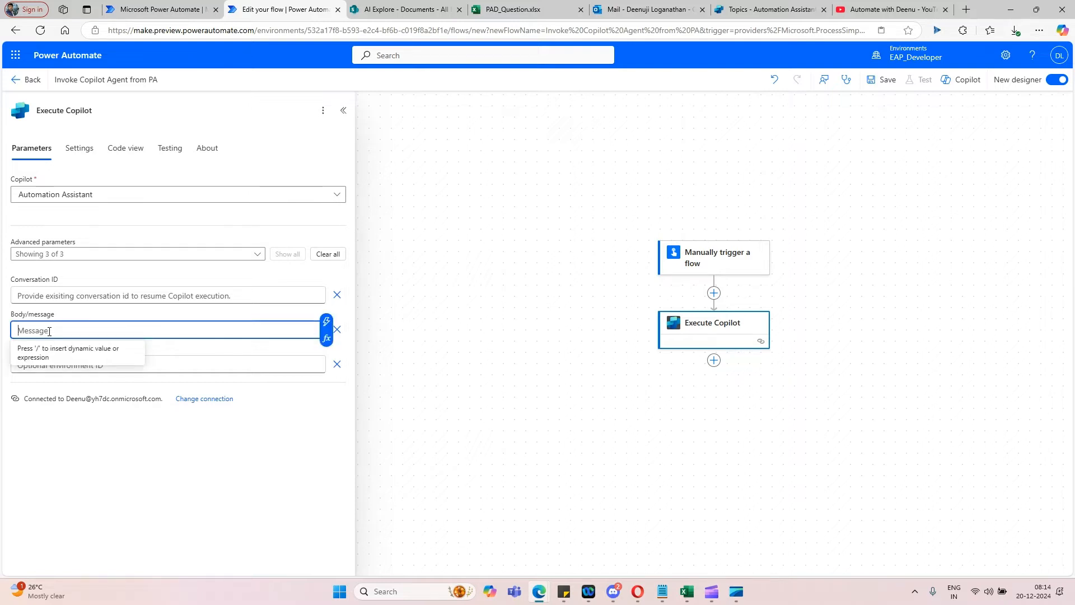
pyautogui.write('How t')
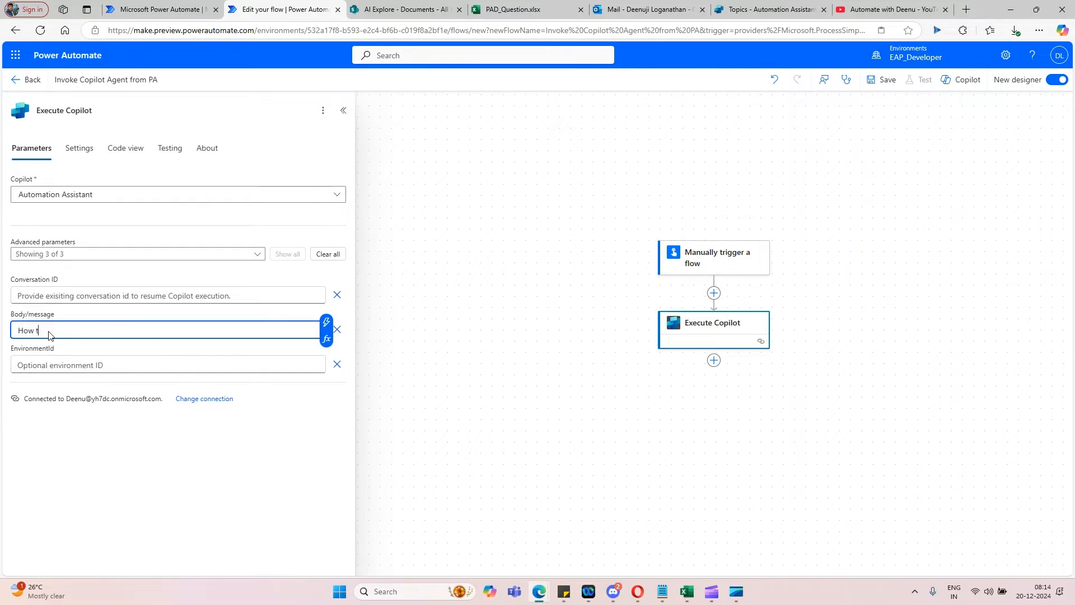
pyautogui.write('o create ')
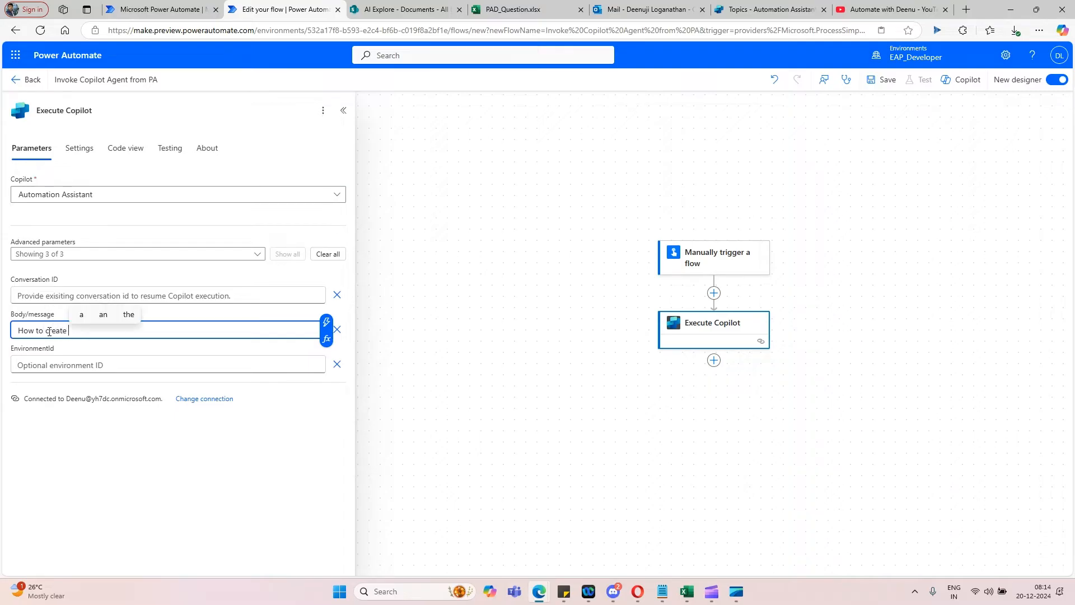
pyautogui.write('power automate ')
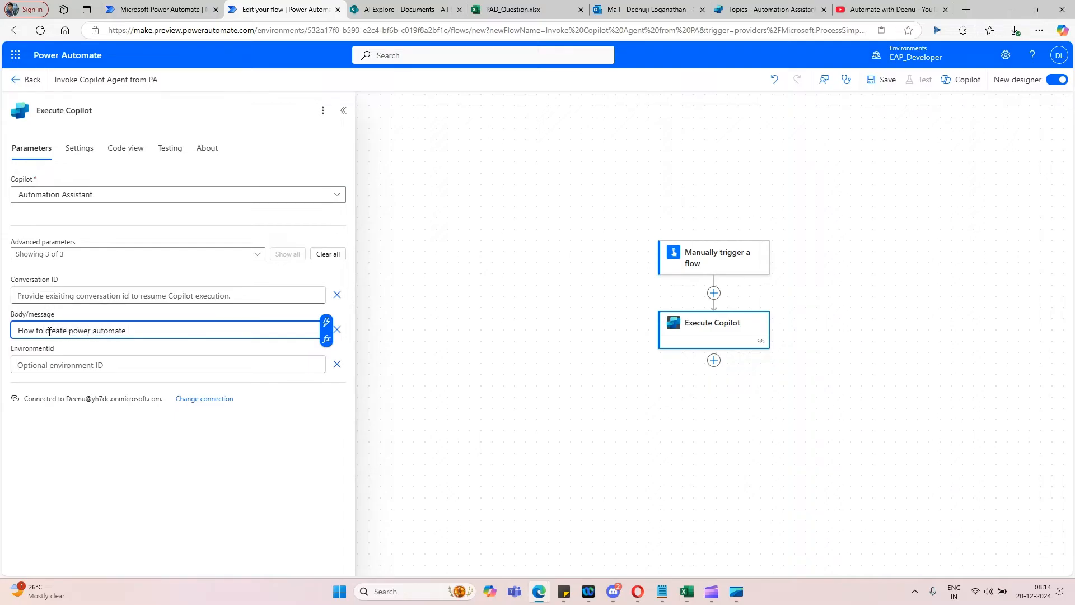
pyautogui.write('cl')
pyautogui.press('BackSpace')
pyautogui.press('BackSpace')
pyautogui.write('cl')
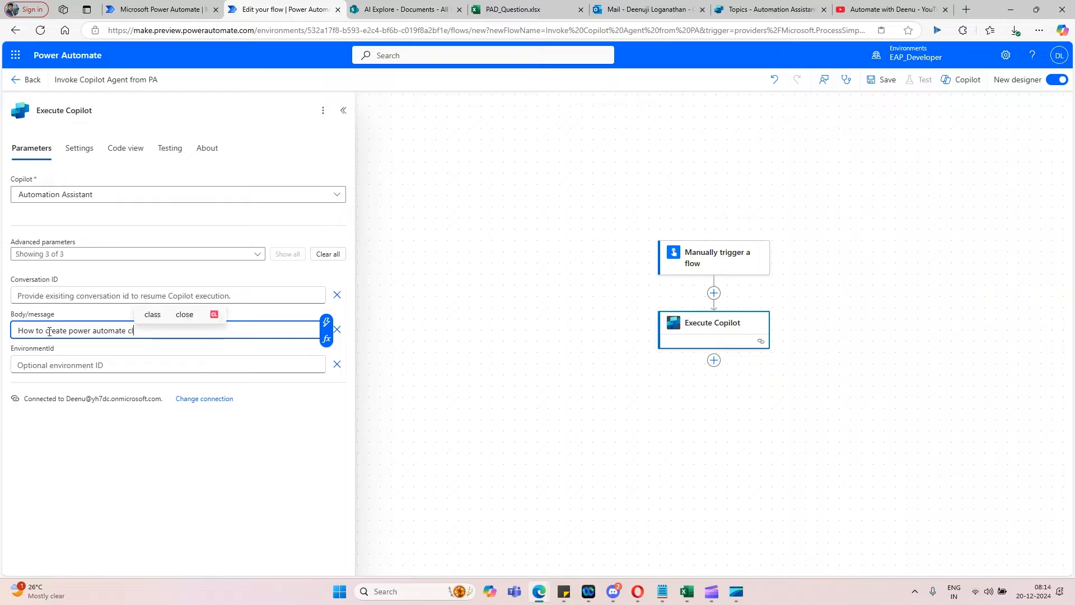
pyautogui.write('oud flow?')
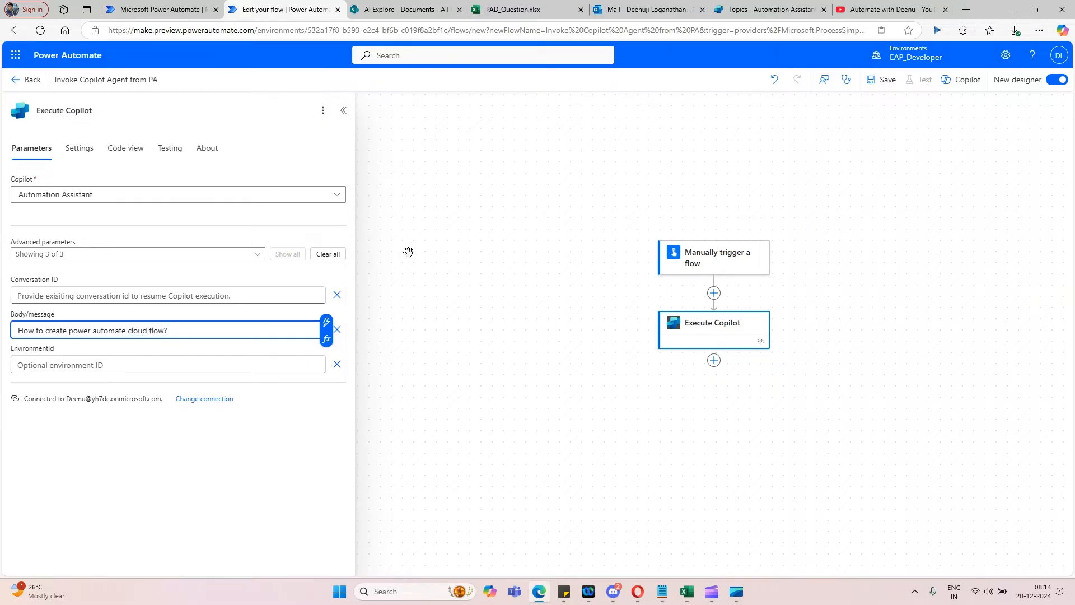
pyautogui.click(457, 234)
pyautogui.click(882, 79)
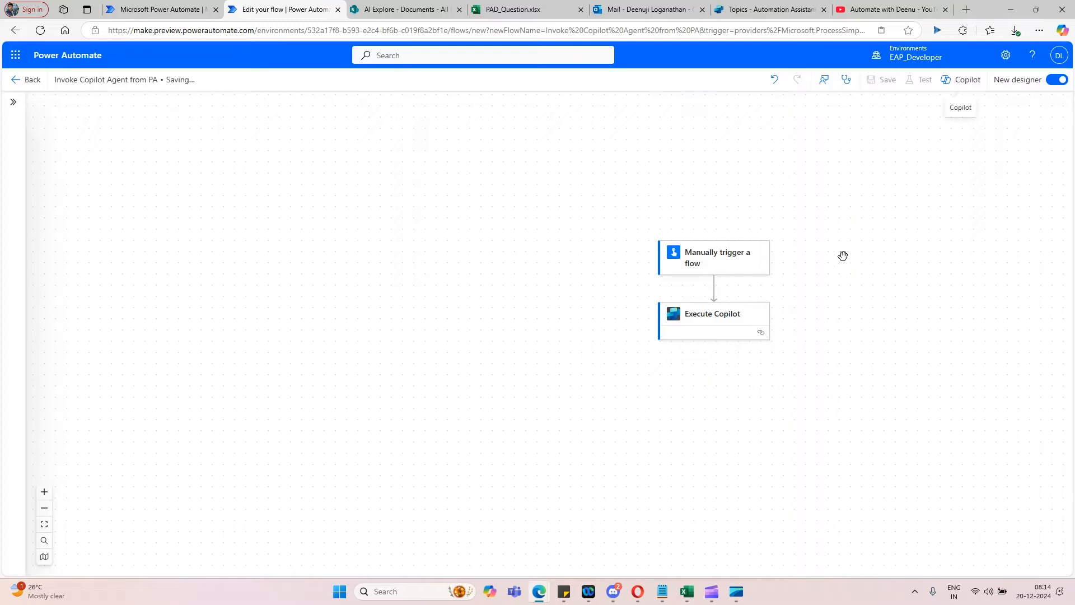
# - Test the saved flow with a manual run and dismiss the run notification
pyautogui.moveTo(709, 317); pyautogui.dragTo(694, 286)
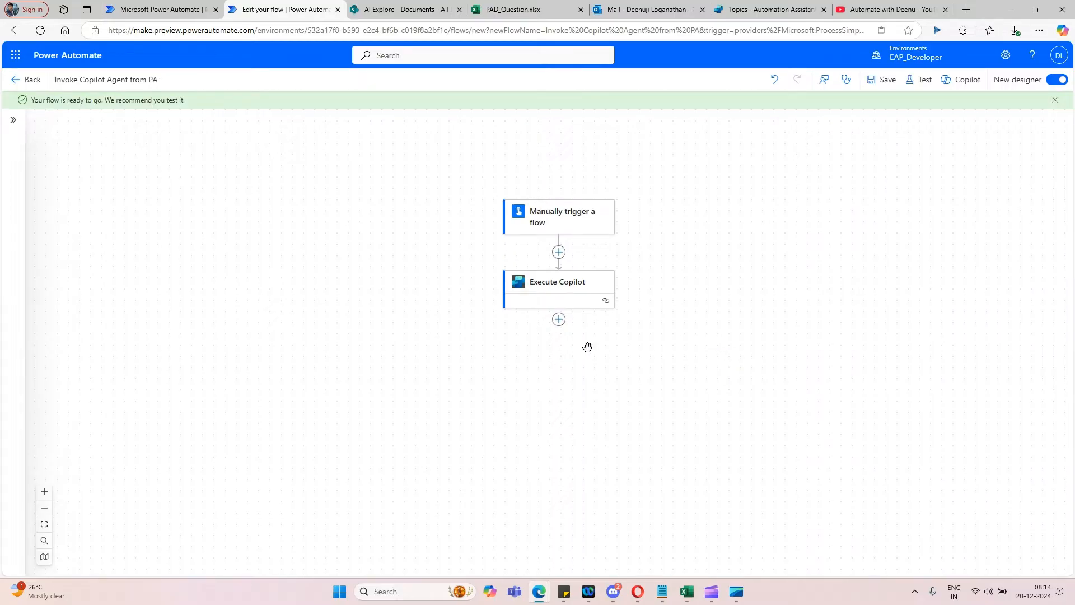
pyautogui.click(921, 80)
pyautogui.click(876, 126)
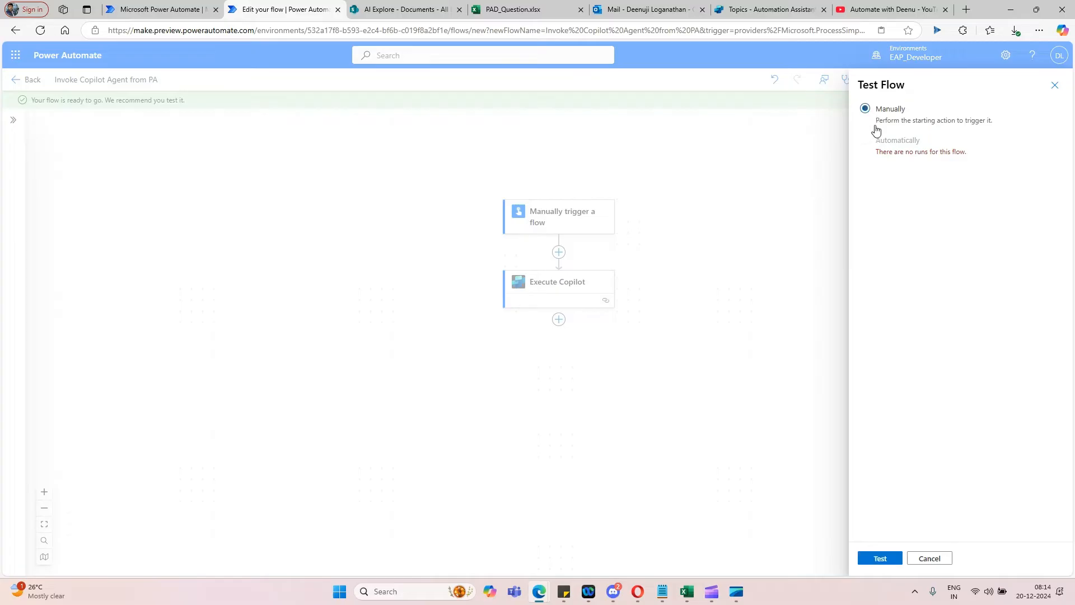
pyautogui.click(883, 559)
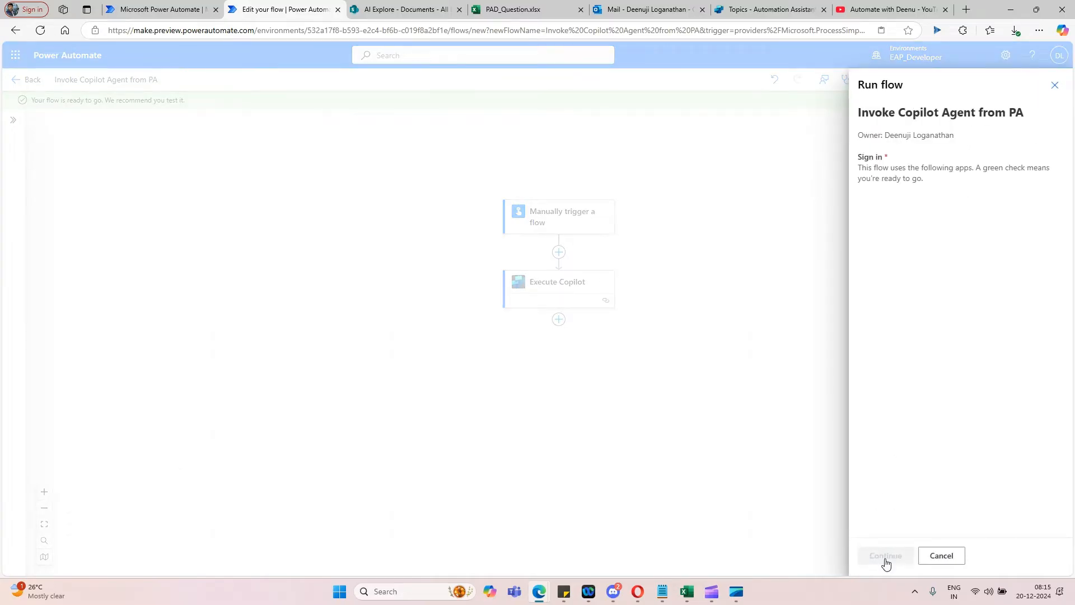
pyautogui.click(885, 558)
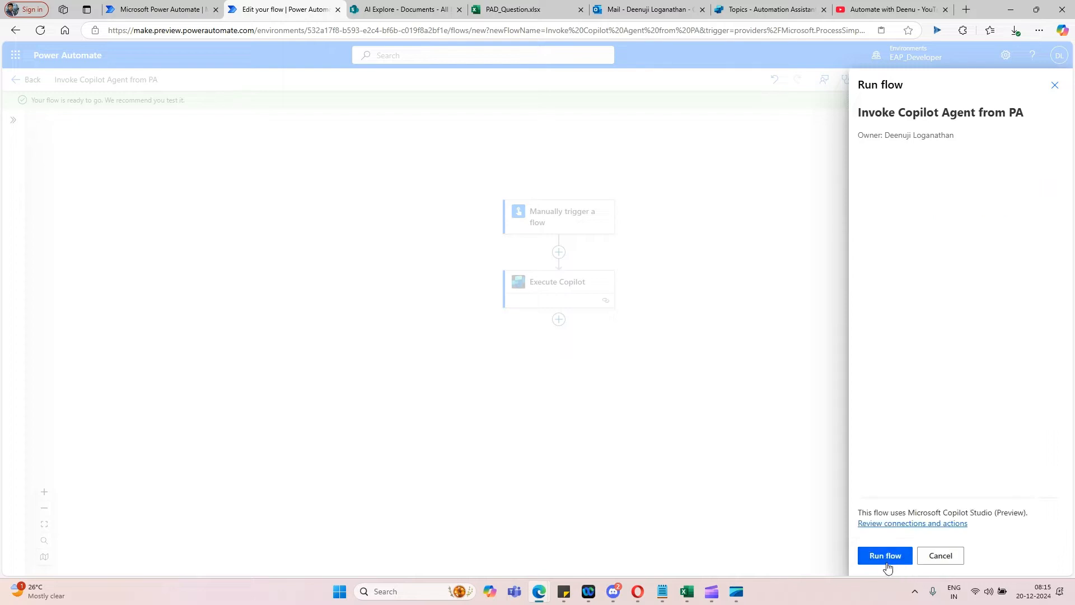
pyautogui.click(888, 567)
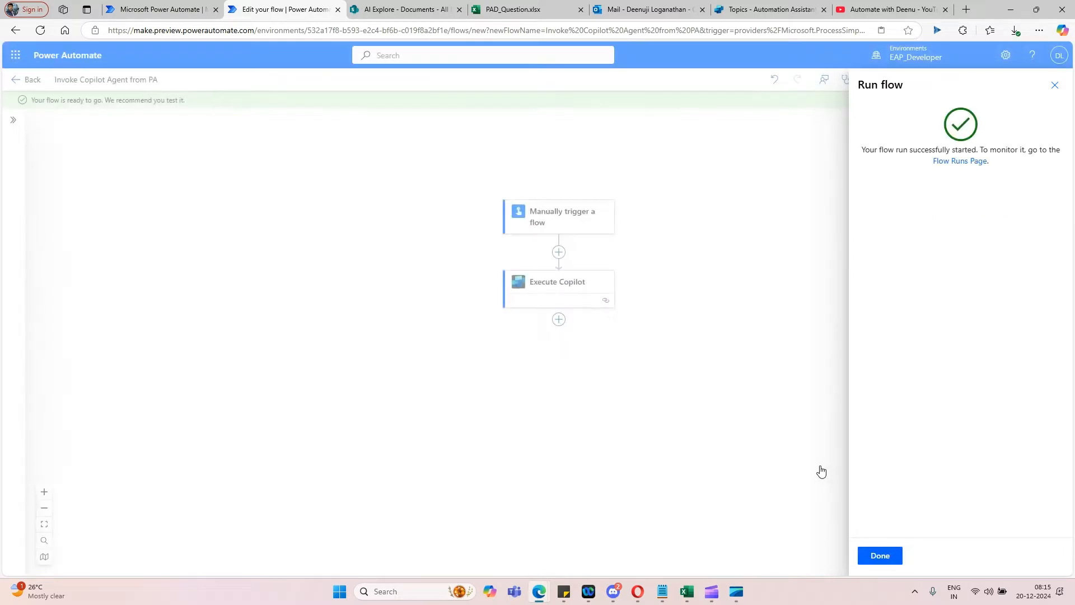
pyautogui.click(882, 557)
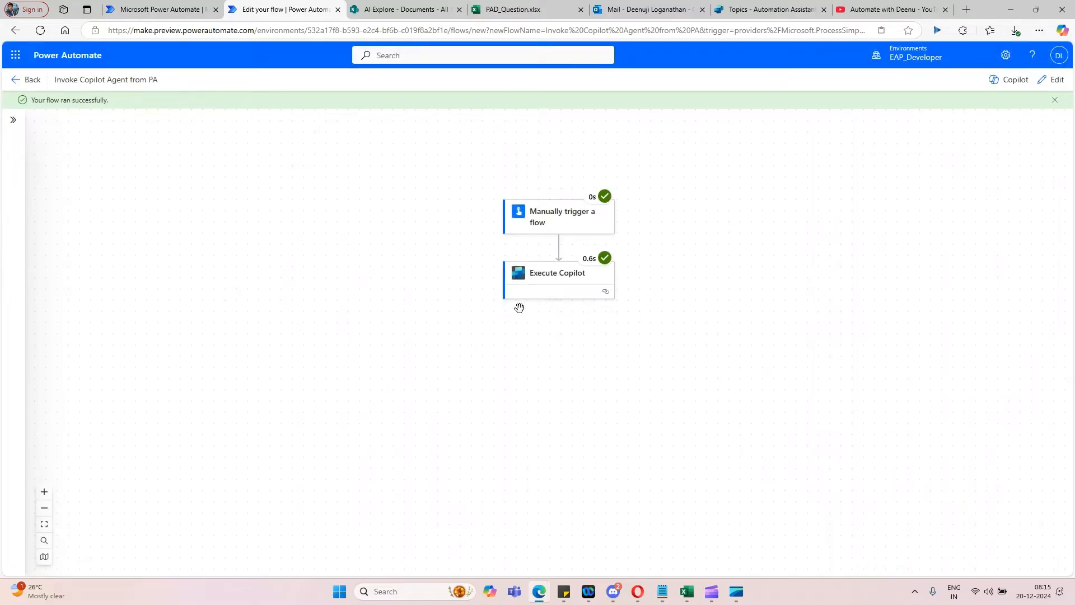
pyautogui.click(1054, 99)
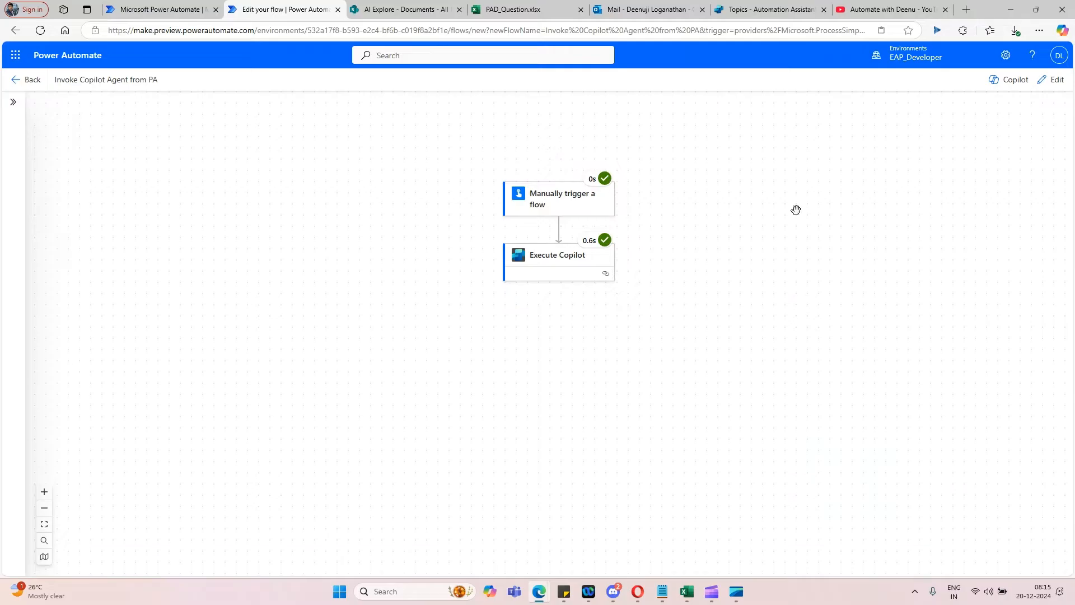
# - Examine the inputs, output headers and response body of the Execute Copilot action in the flow run
pyautogui.click(567, 258)
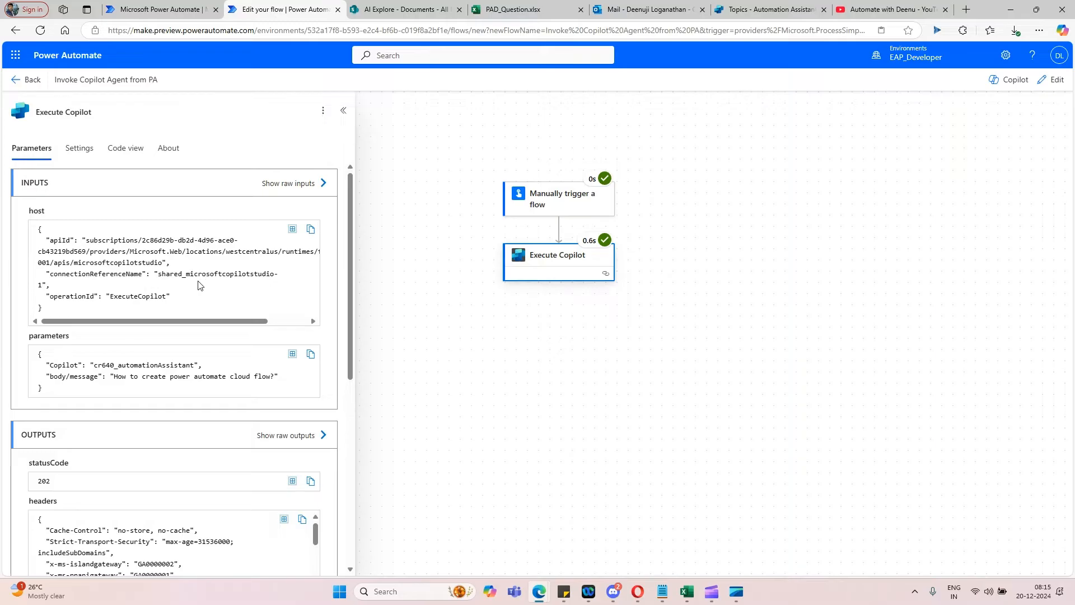
pyautogui.scroll(-2, 200, 286)
pyautogui.scroll(2, 200, 286)
pyautogui.scroll(-1, 200, 286)
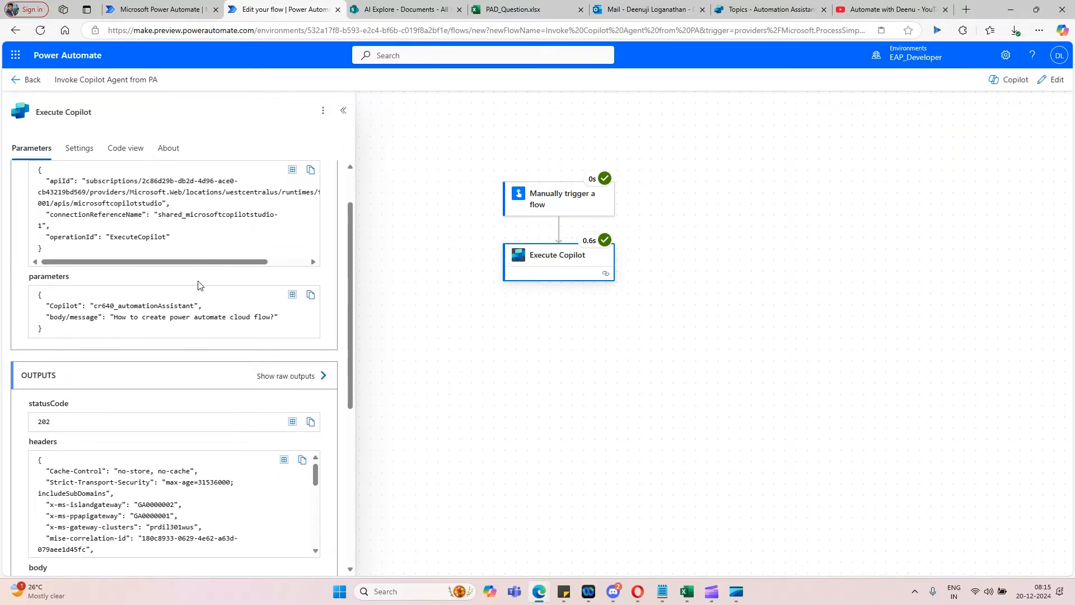
pyautogui.scroll(-1, 200, 286)
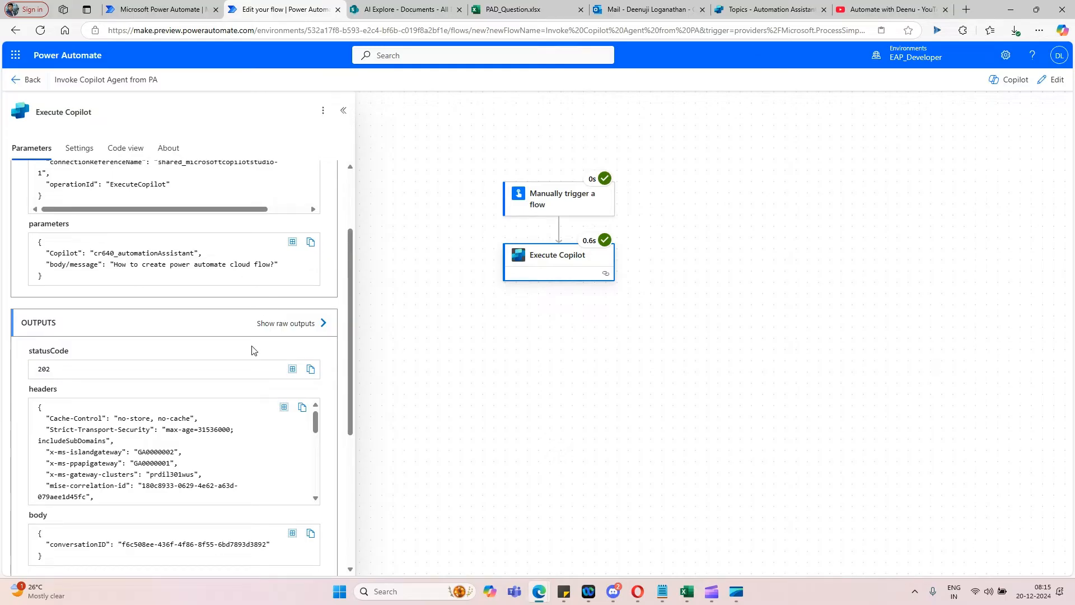
pyautogui.scroll(-2, 251, 350)
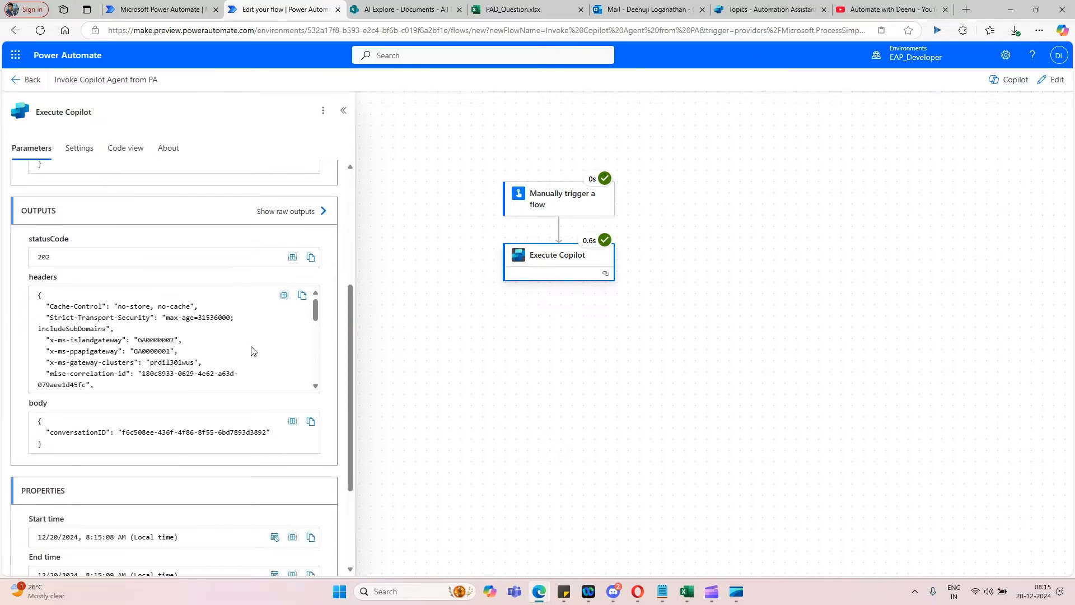
pyautogui.scroll(-5, 251, 351)
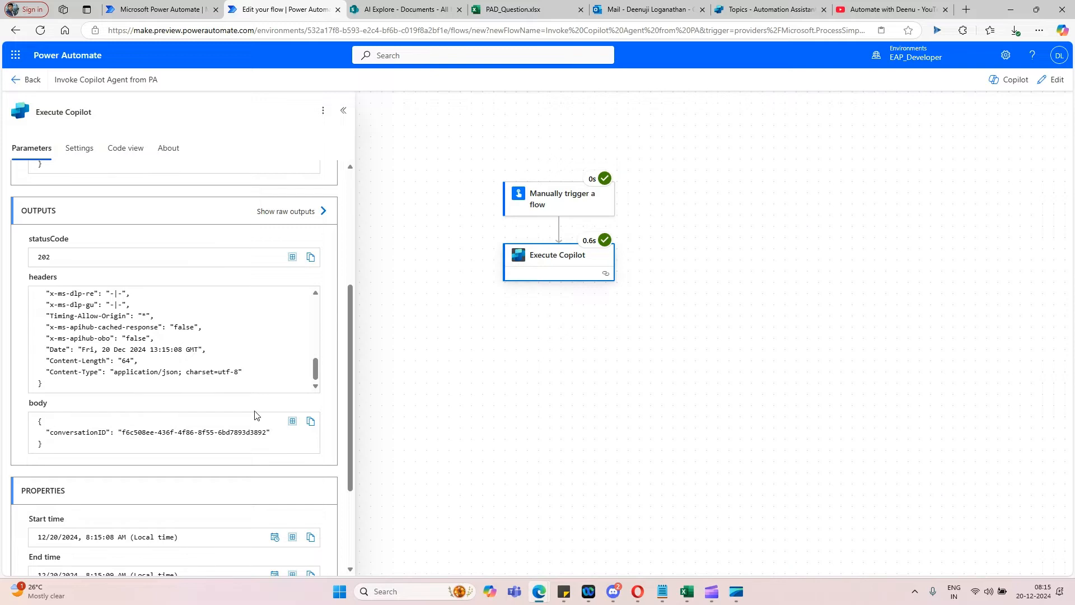
# - Switch to Copilot Studio and review the transcript and activity map of Automation Assistant's 05:38 automated session in its activity history
pyautogui.click(762, 11)
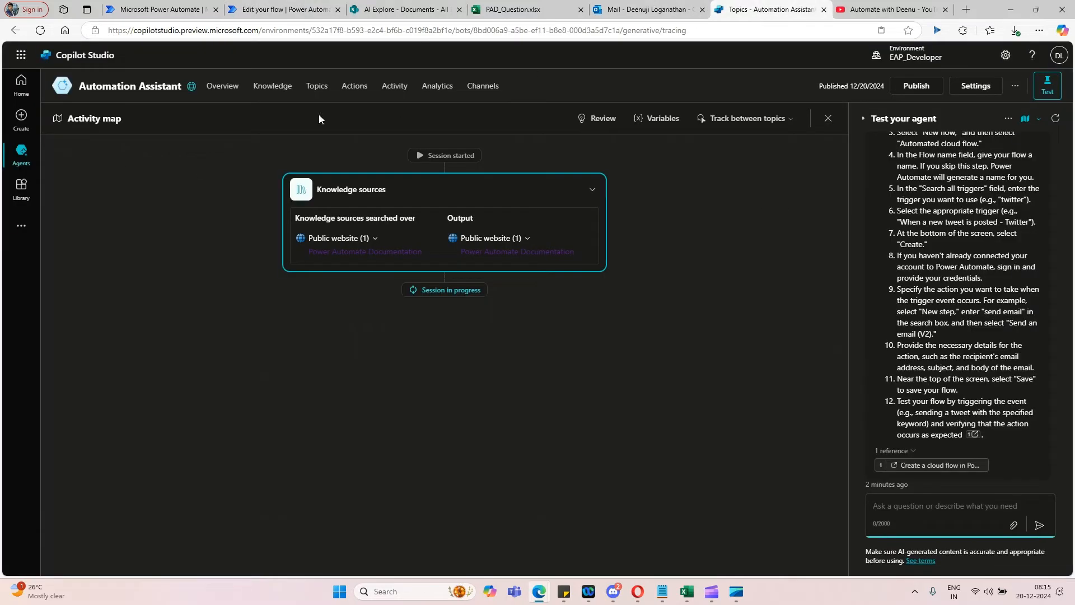
pyautogui.click(393, 89)
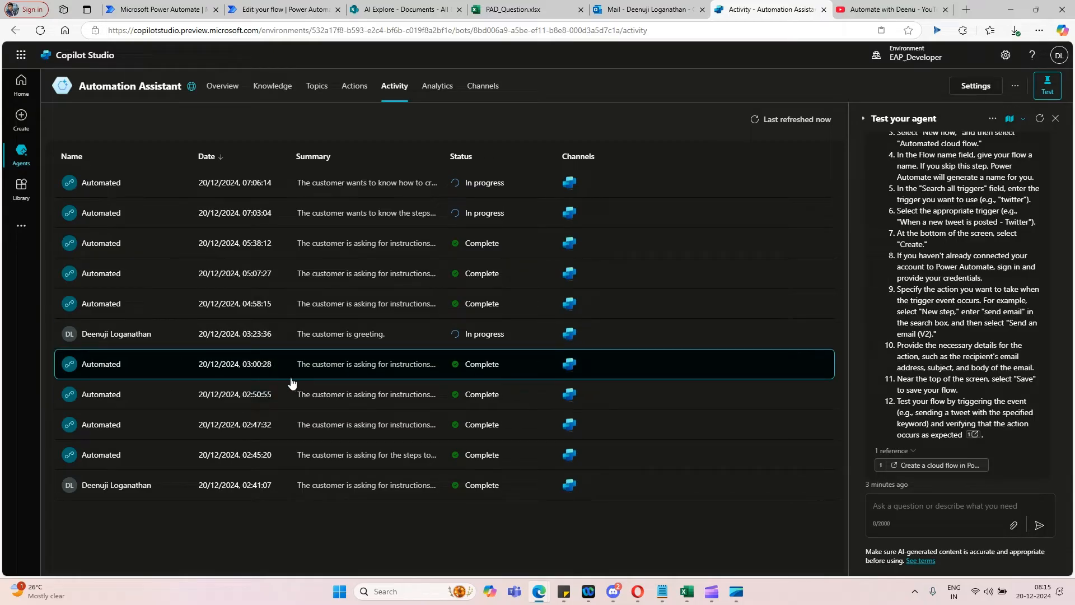
pyautogui.click(104, 249)
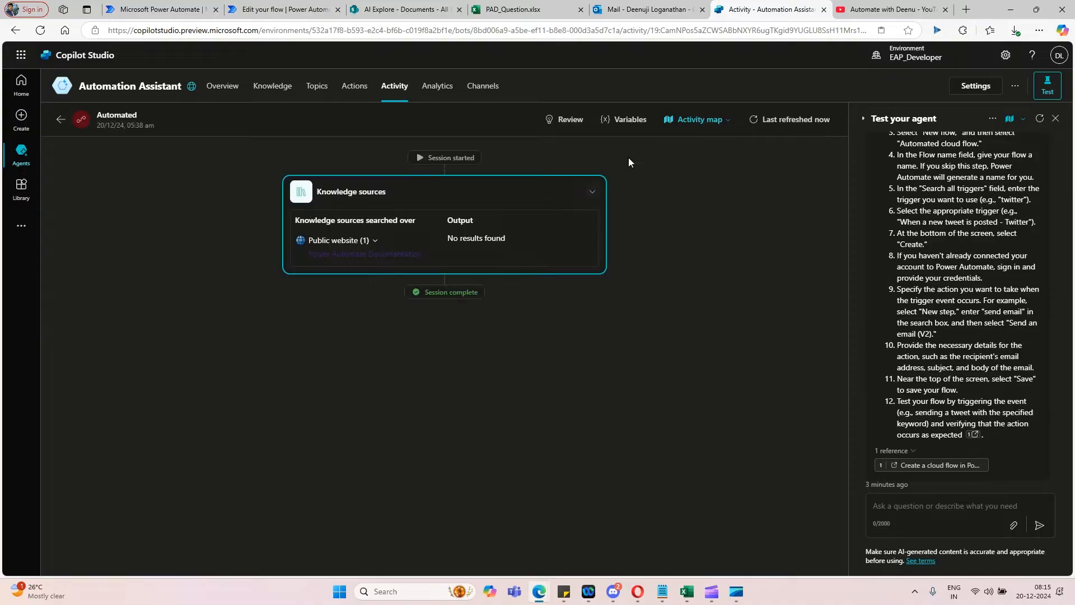
pyautogui.click(727, 120)
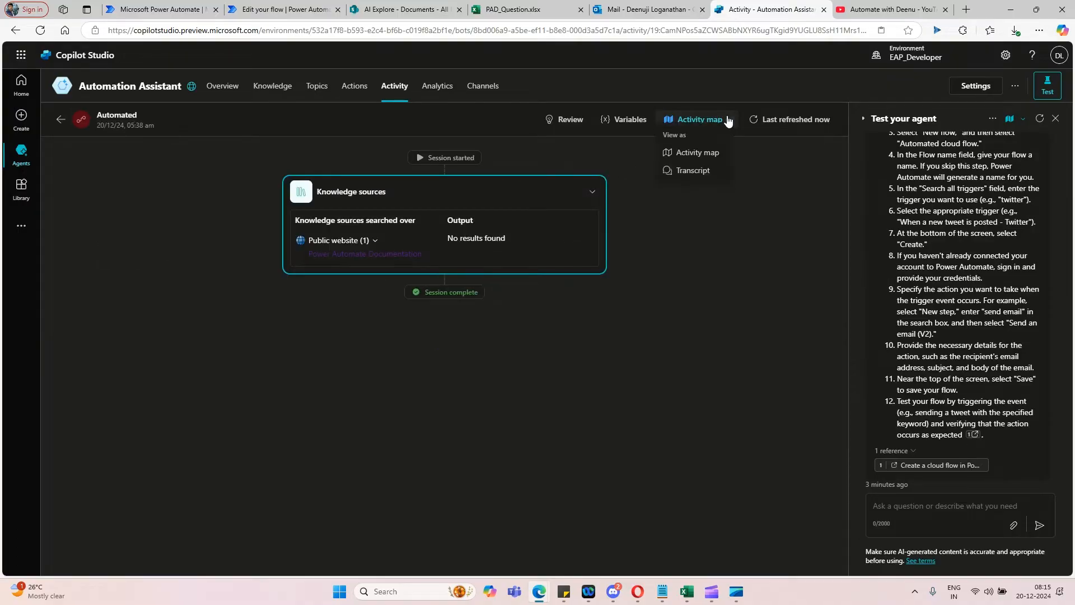
pyautogui.click(700, 177)
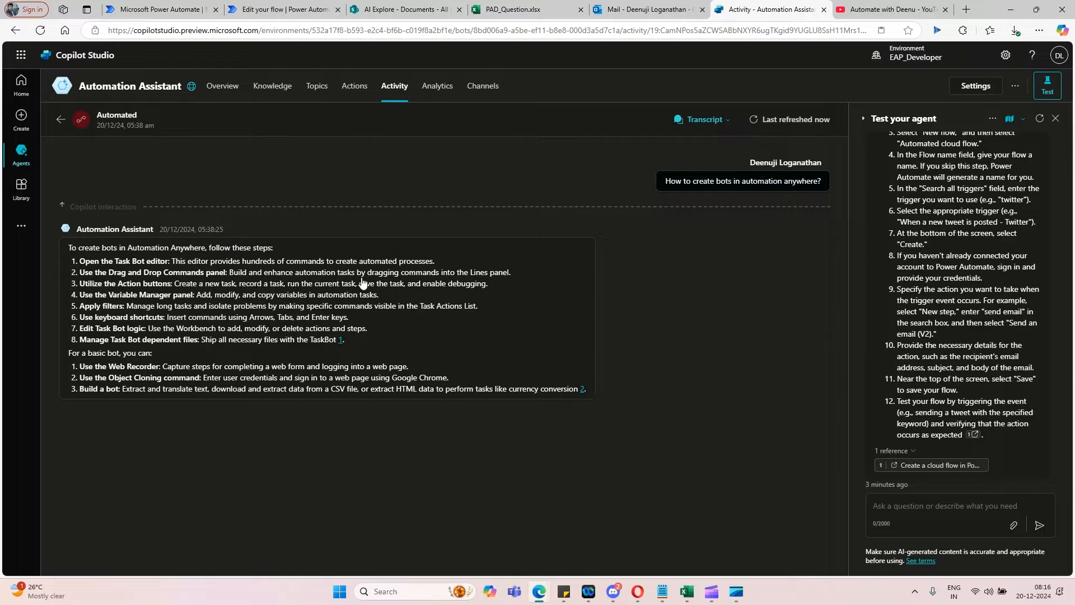
pyautogui.click(723, 120)
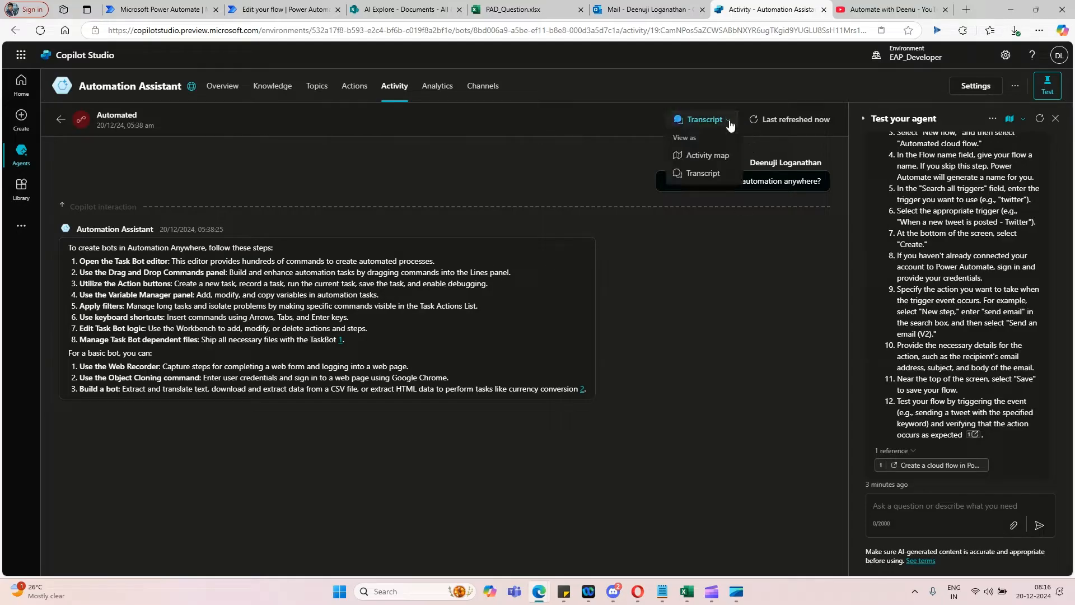
pyautogui.click(705, 157)
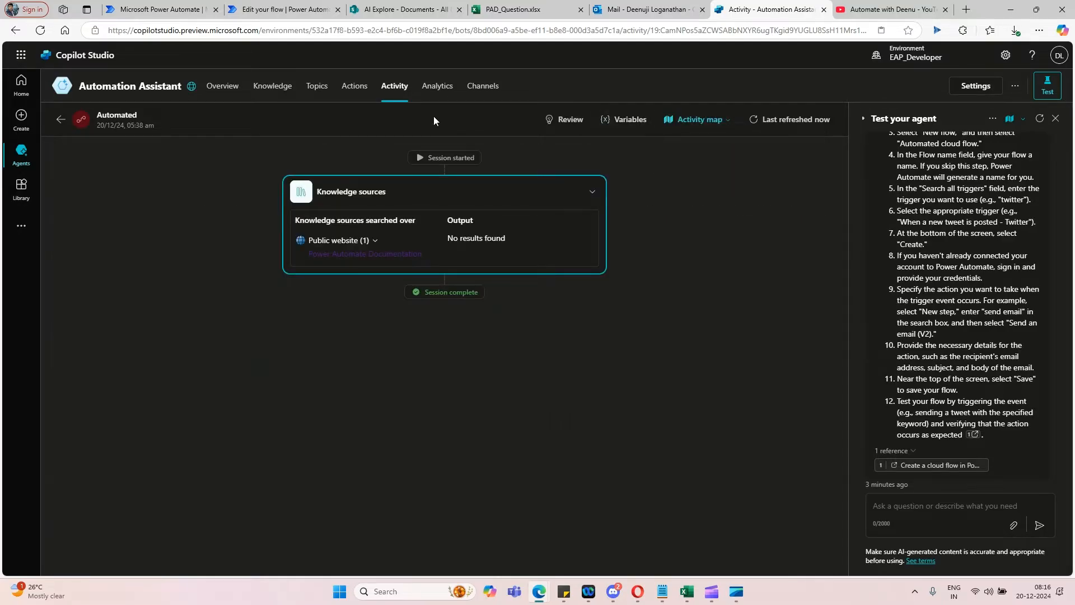
pyautogui.click(61, 118)
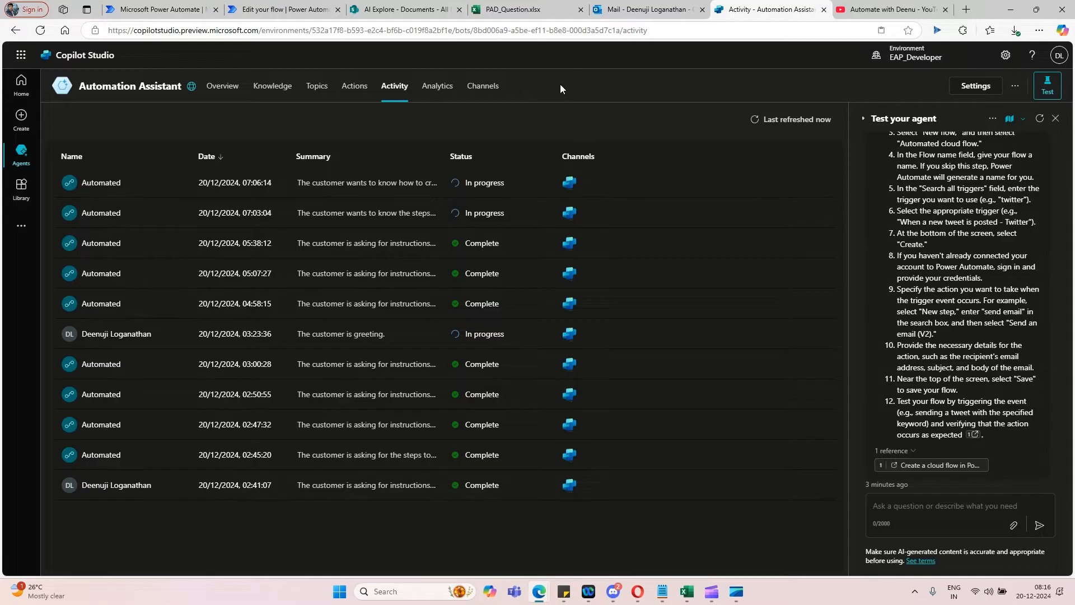
# - Switch back to Power Automate, leave the run details and reopen the Invoke Copilot Agent from PA flow for editing
pyautogui.click(280, 10)
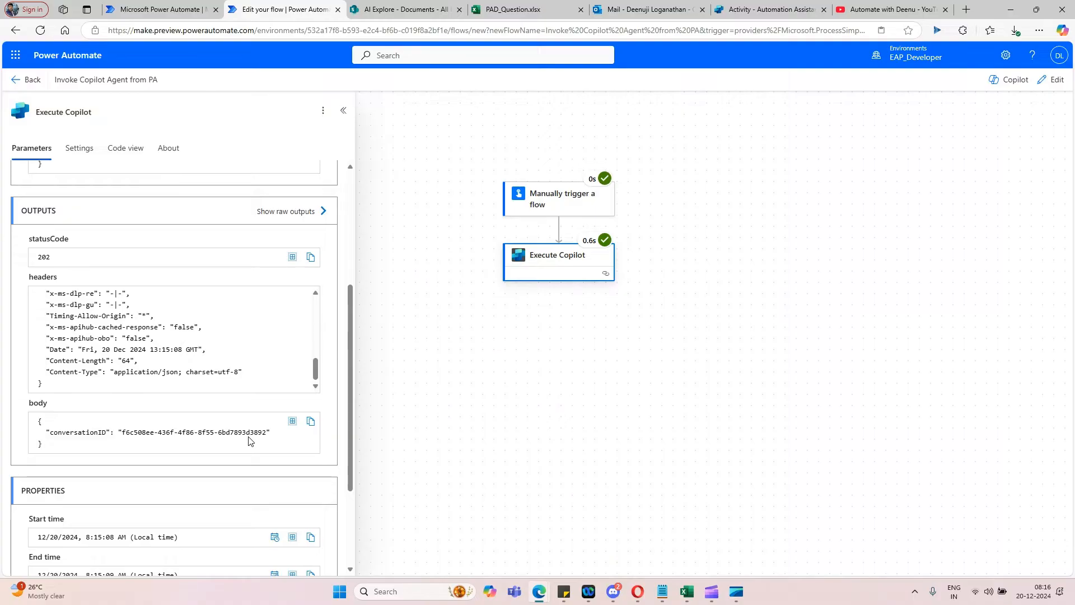
pyautogui.scroll(5, 216, 268)
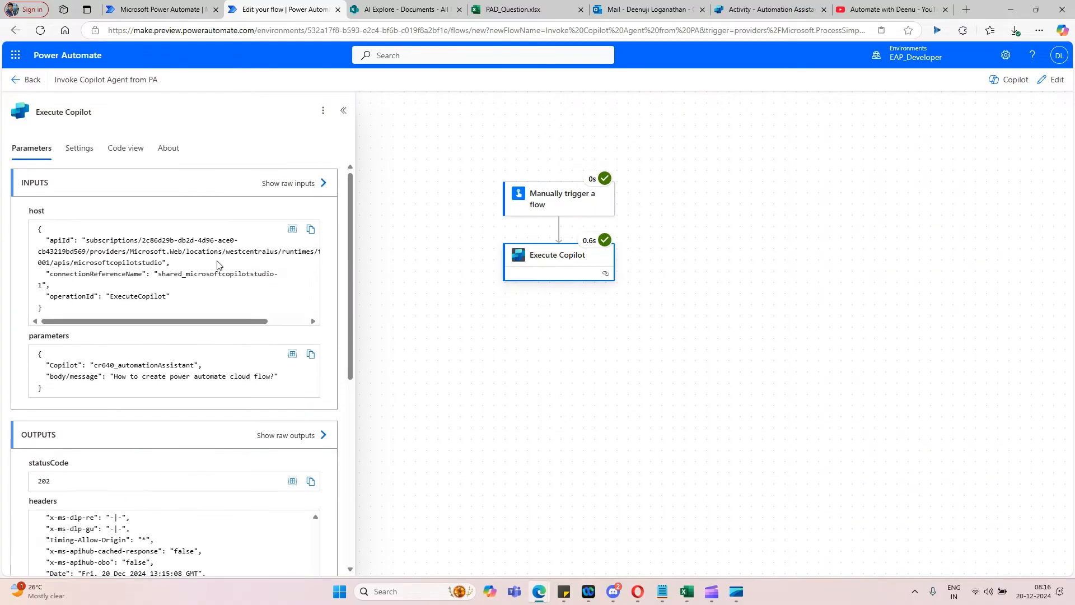
pyautogui.click(36, 81)
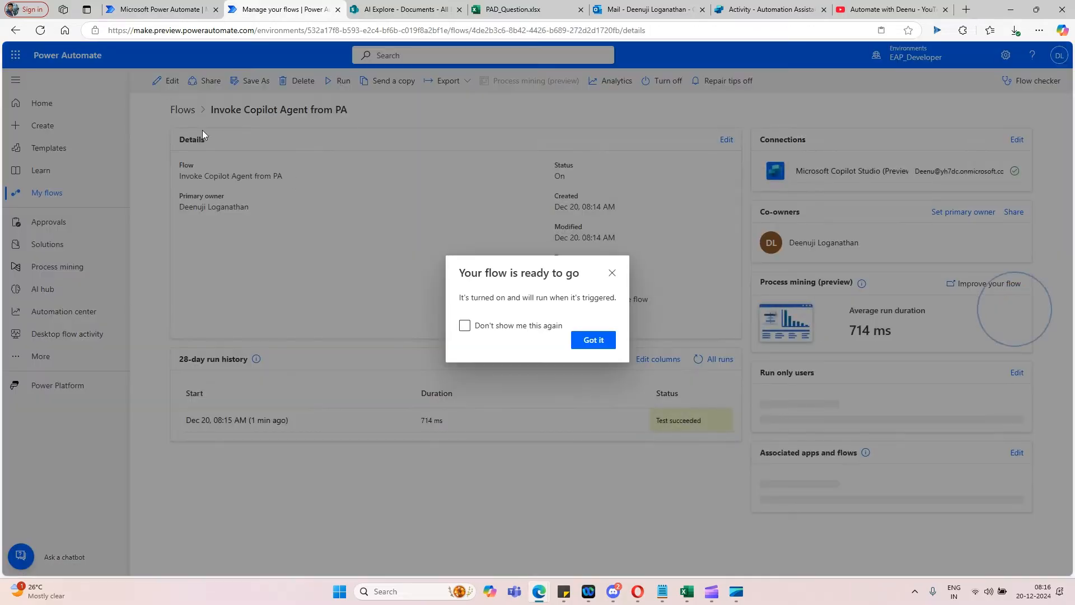
pyautogui.click(612, 217)
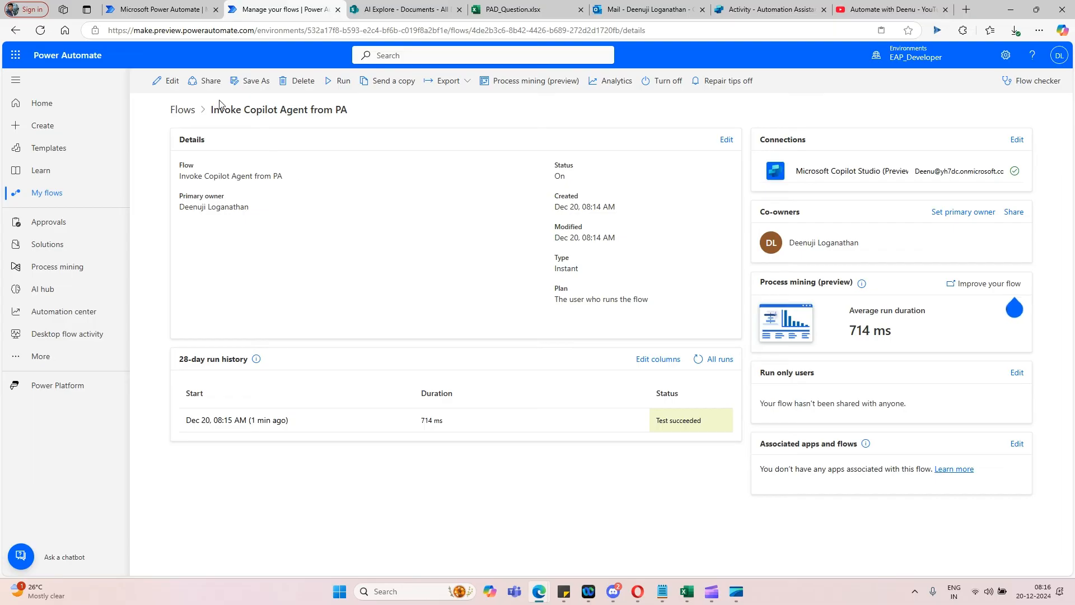
pyautogui.click(167, 81)
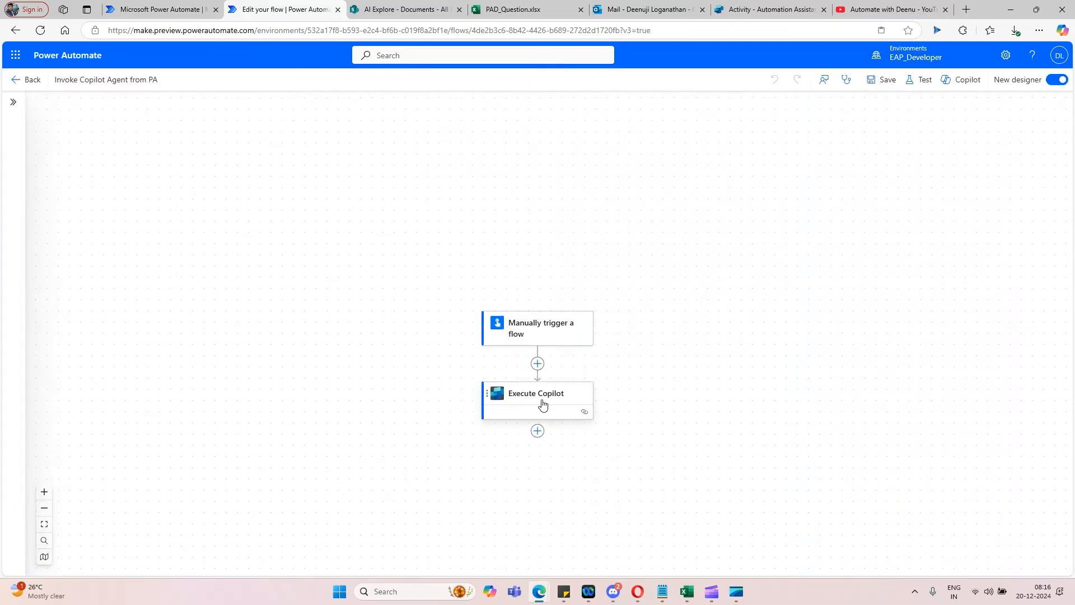
pyautogui.click(543, 404)
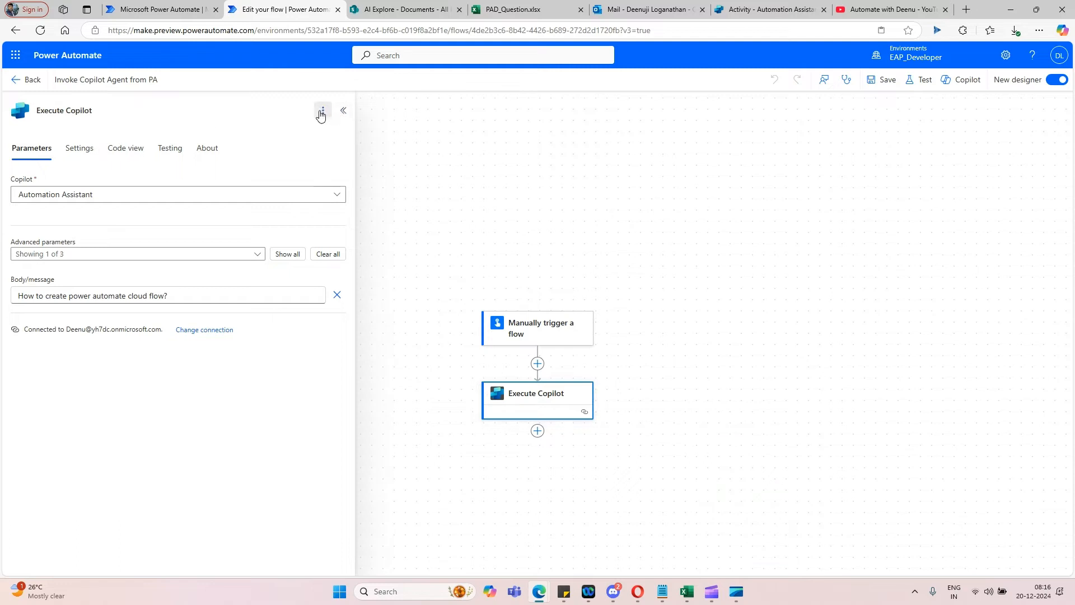
pyautogui.click(323, 110)
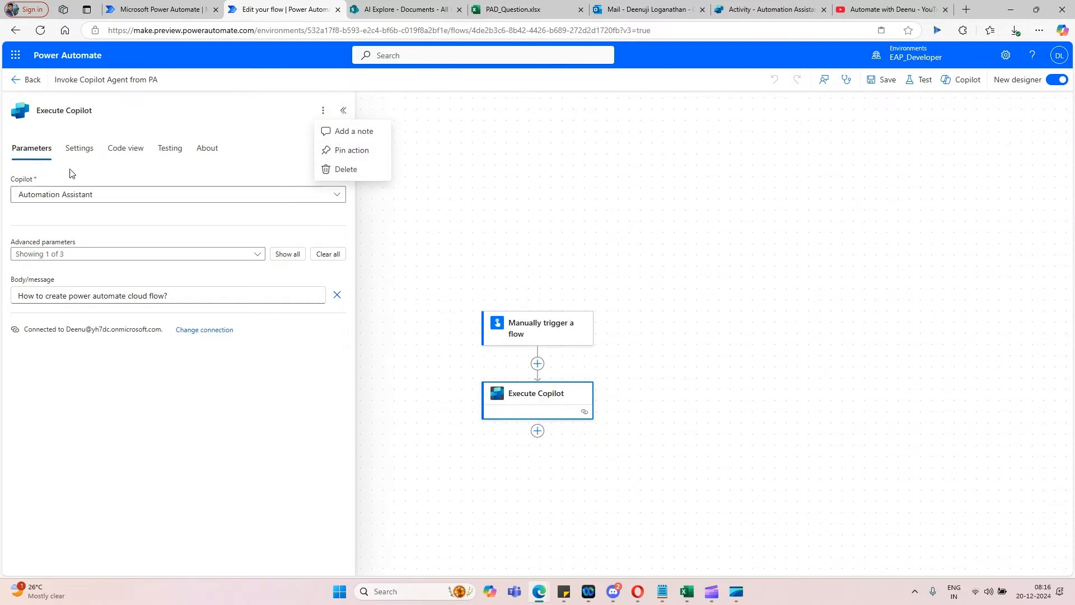
pyautogui.click(549, 352)
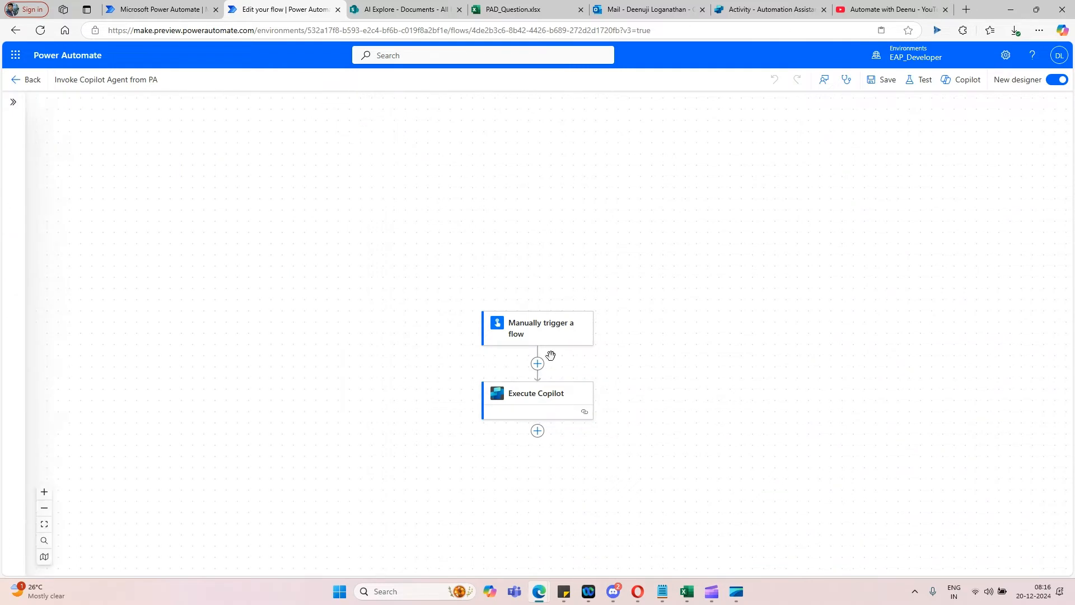
# - Start adding an action between the manual trigger and Execute Copilot, and look through the action search results for "execute copilot"
pyautogui.click(538, 363)
pyautogui.click(639, 342)
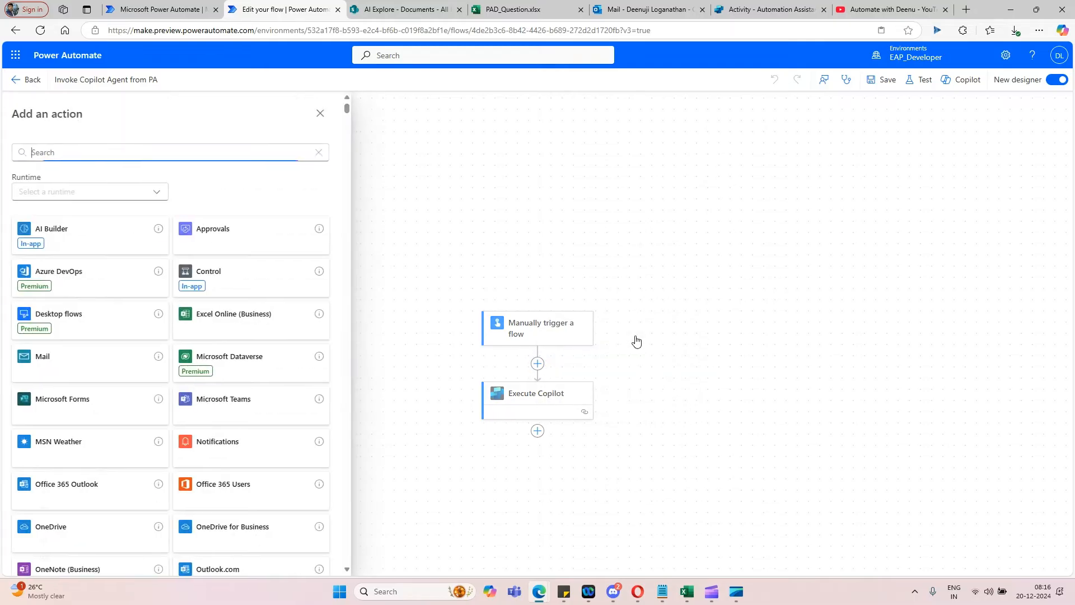
pyautogui.write('exec')
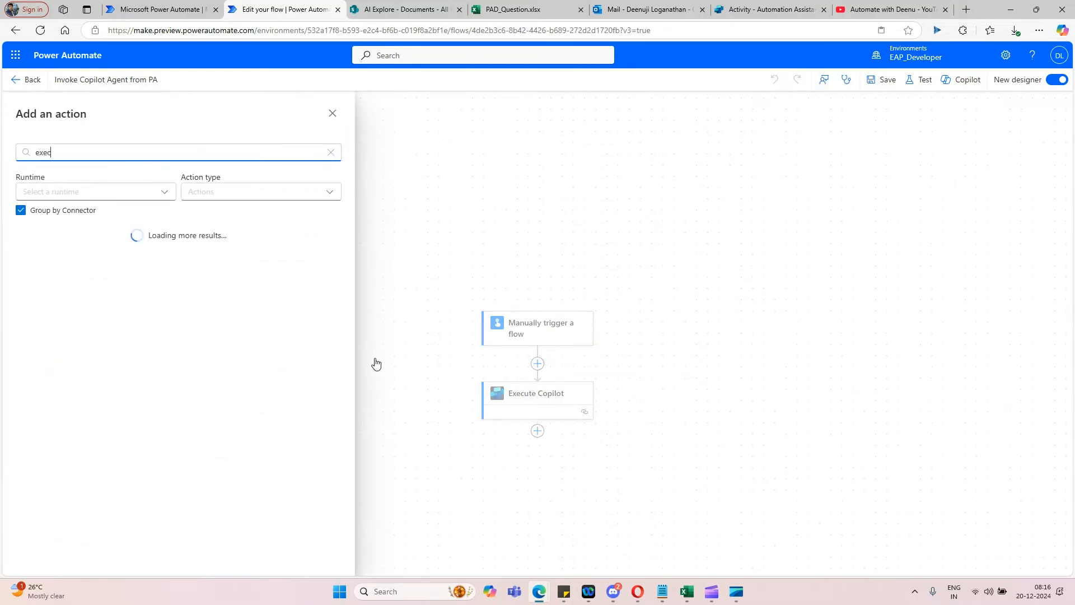
pyautogui.write('ute copilot')
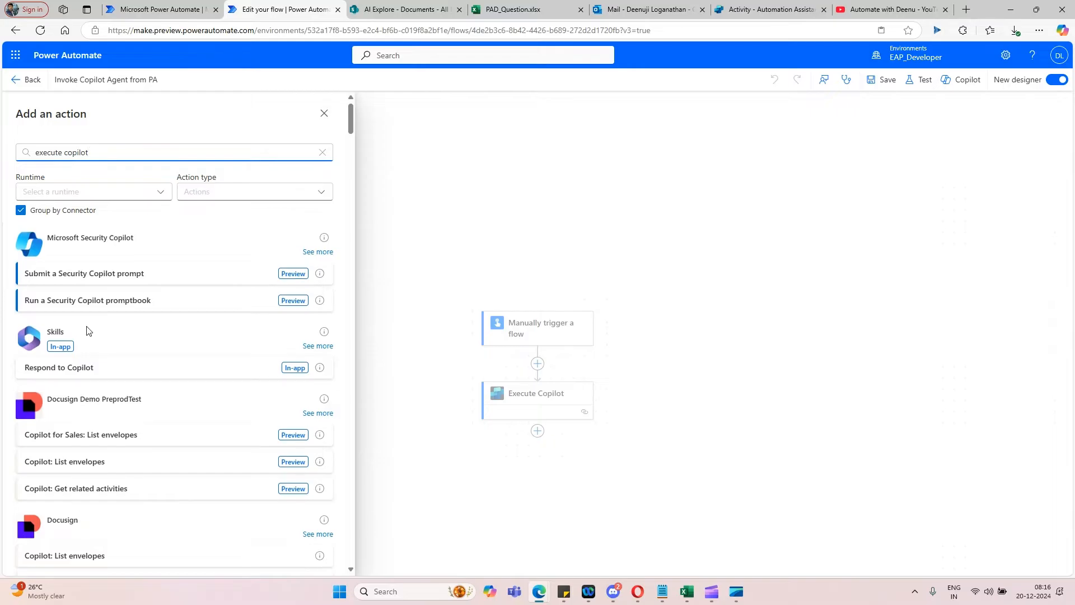
pyautogui.scroll(-7, 155, 356)
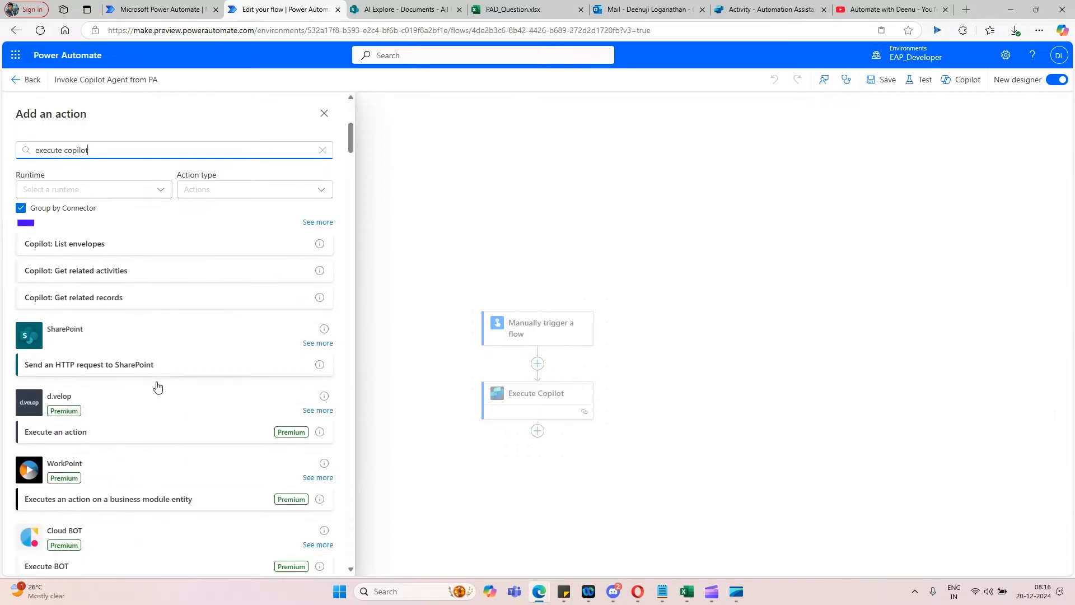
pyautogui.scroll(7, 157, 387)
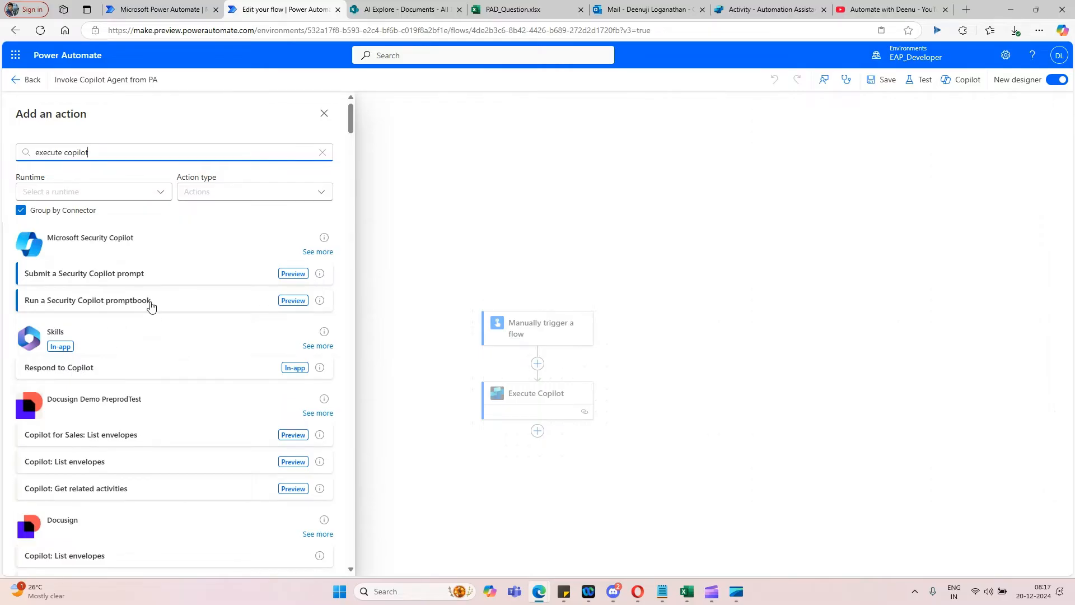
pyautogui.scroll(-7, 162, 354)
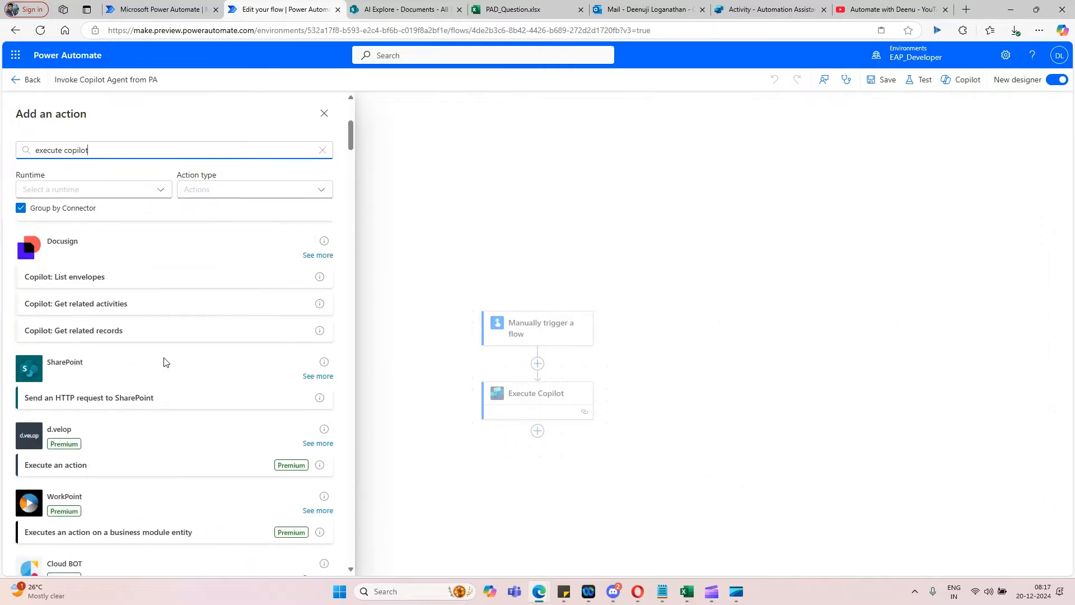
pyautogui.scroll(-8, 164, 362)
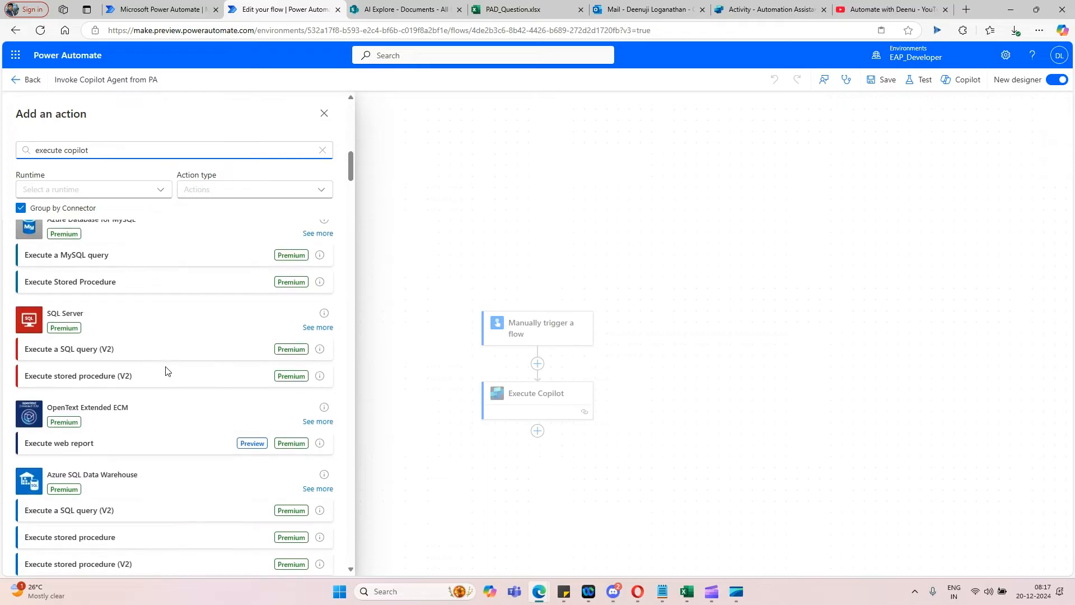
pyautogui.scroll(-4, 166, 369)
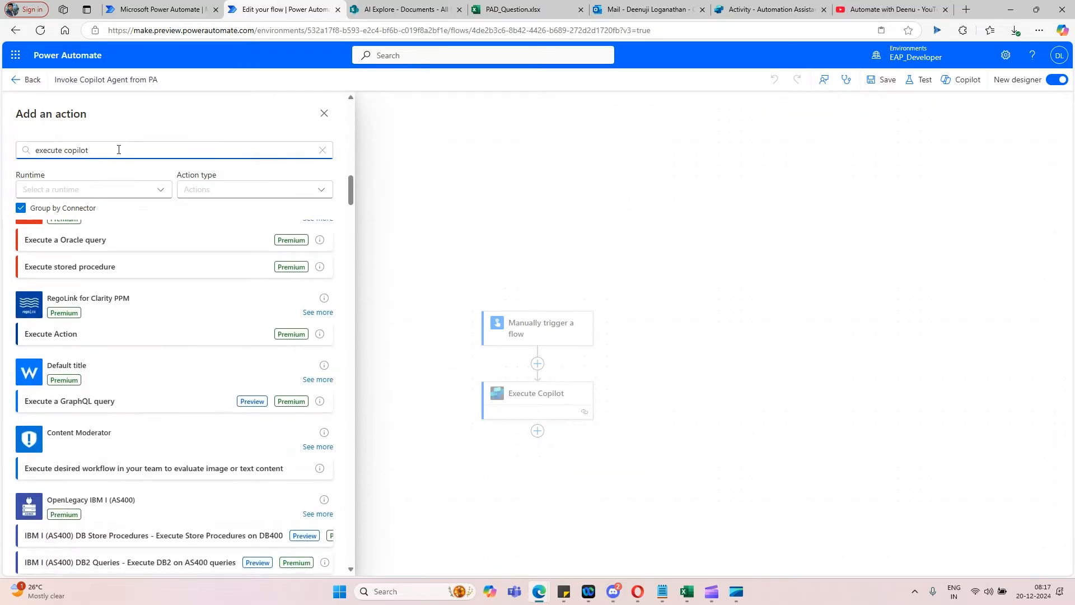
# - Search the actions for "copilot" and add Execute Copilot from the Microsoft Copilot Studio (Preview) connector's action list
pyautogui.tripleClick(119, 151)
pyautogui.write('cop')
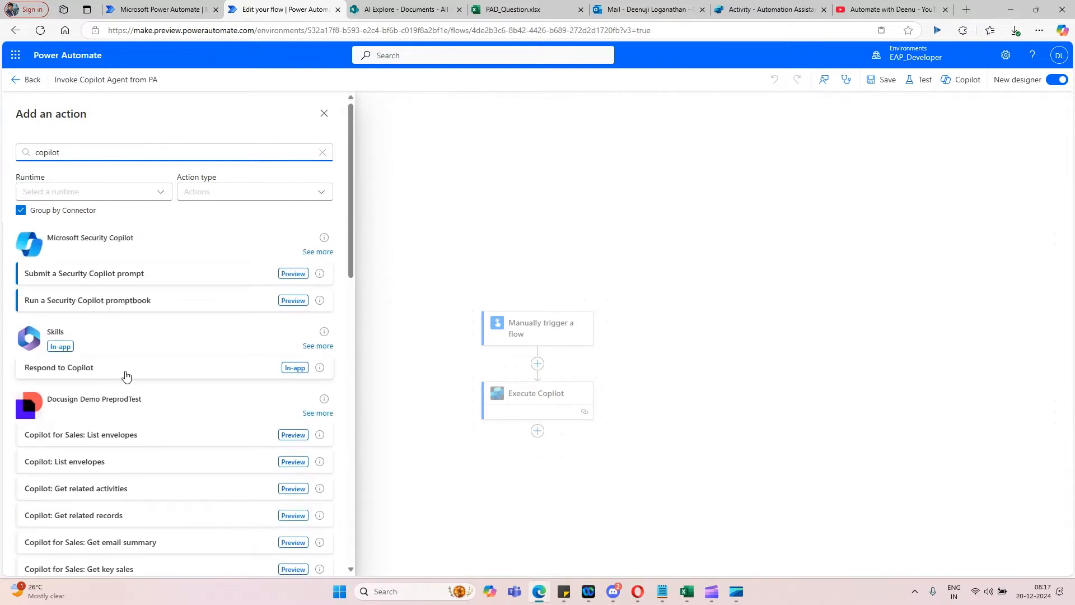
pyautogui.scroll(-4, 126, 375)
pyautogui.scroll(-1, 112, 448)
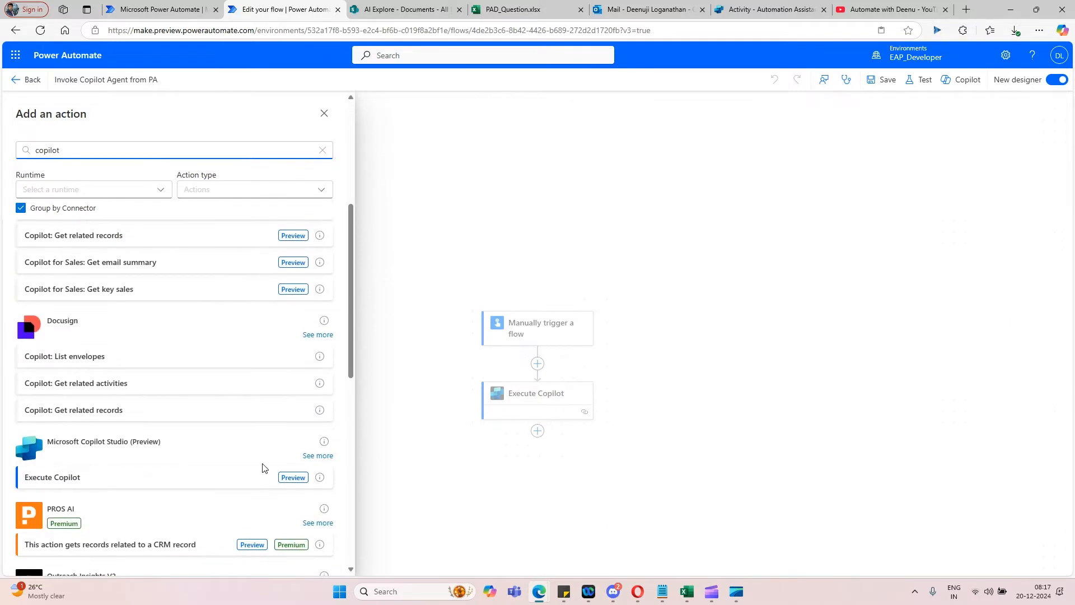
pyautogui.click(316, 457)
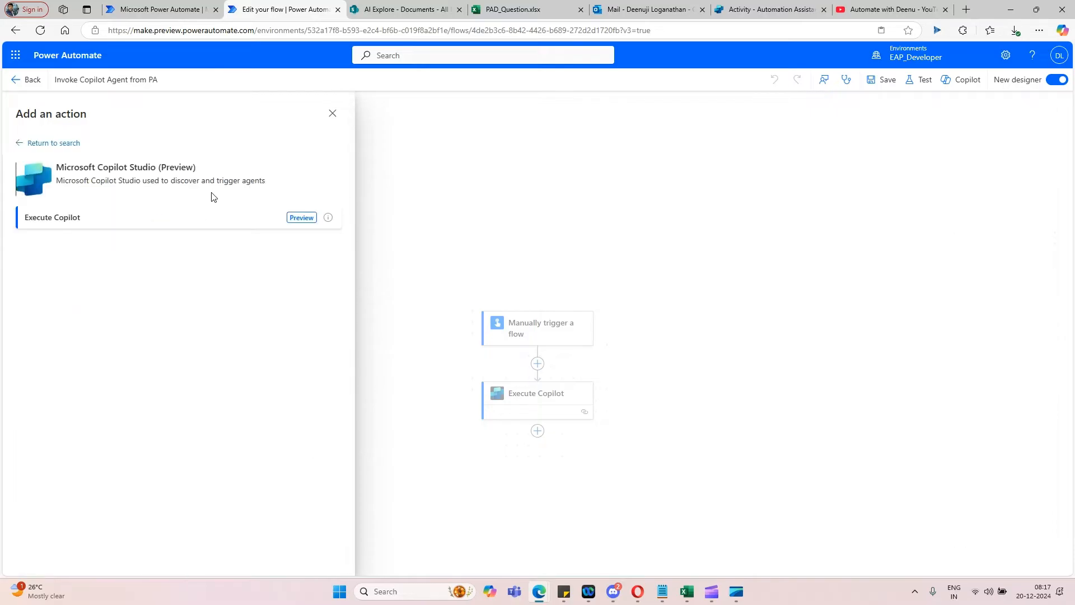
pyautogui.moveTo(327, 219)
pyautogui.click(185, 223)
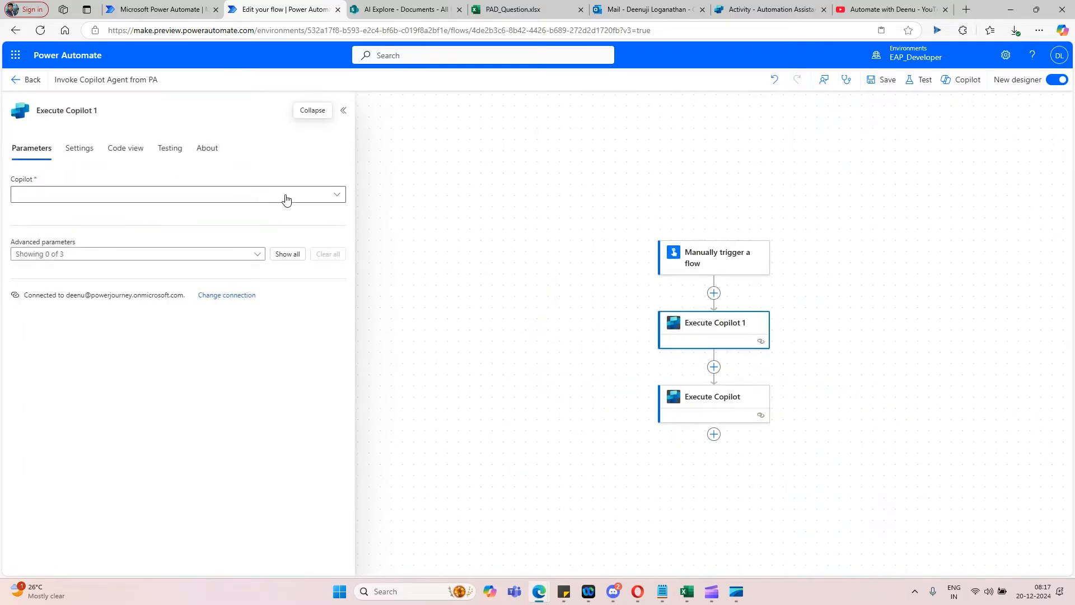
# - Copy the new action's name and search Google for "Execute Copilot power automate" in the browser tab holding the SharePoint library
pyautogui.click(87, 111)
pyautogui.doubleClick(86, 111)
pyautogui.click(86, 111)
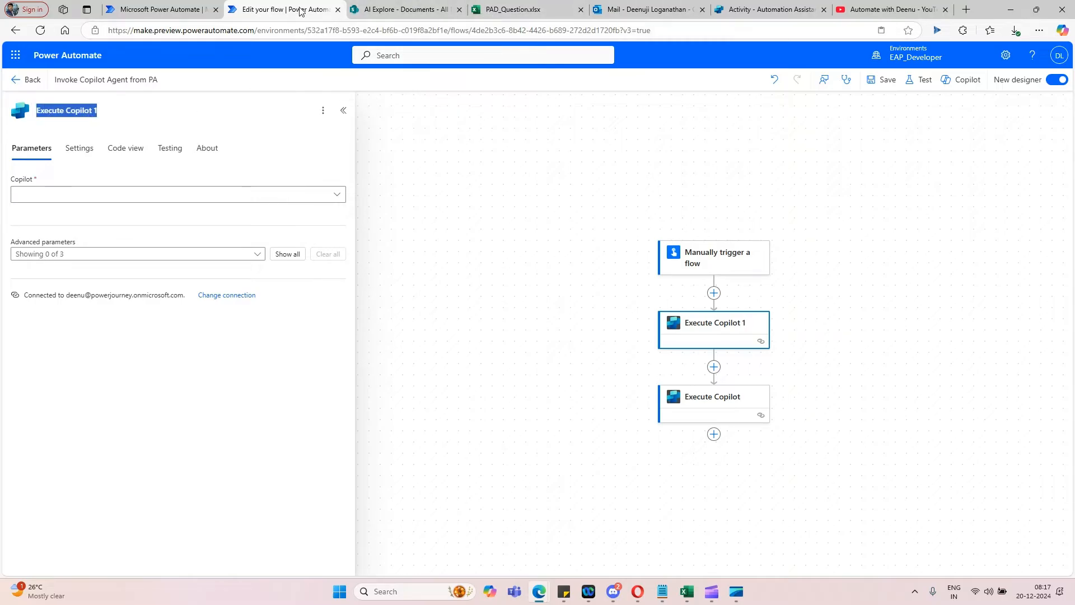
pyautogui.click(398, 11)
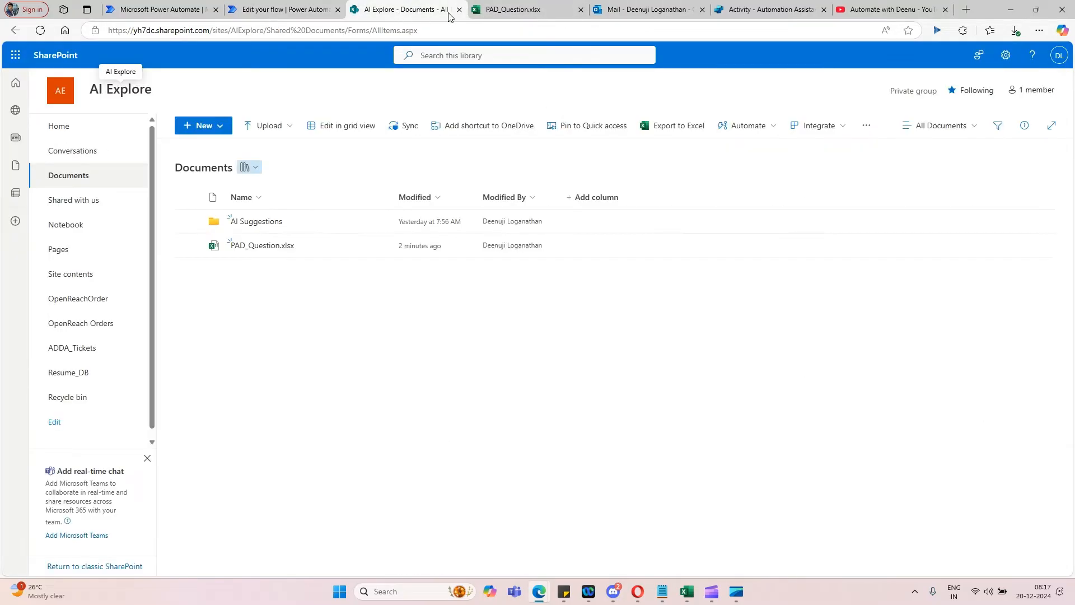
pyautogui.click(408, 30)
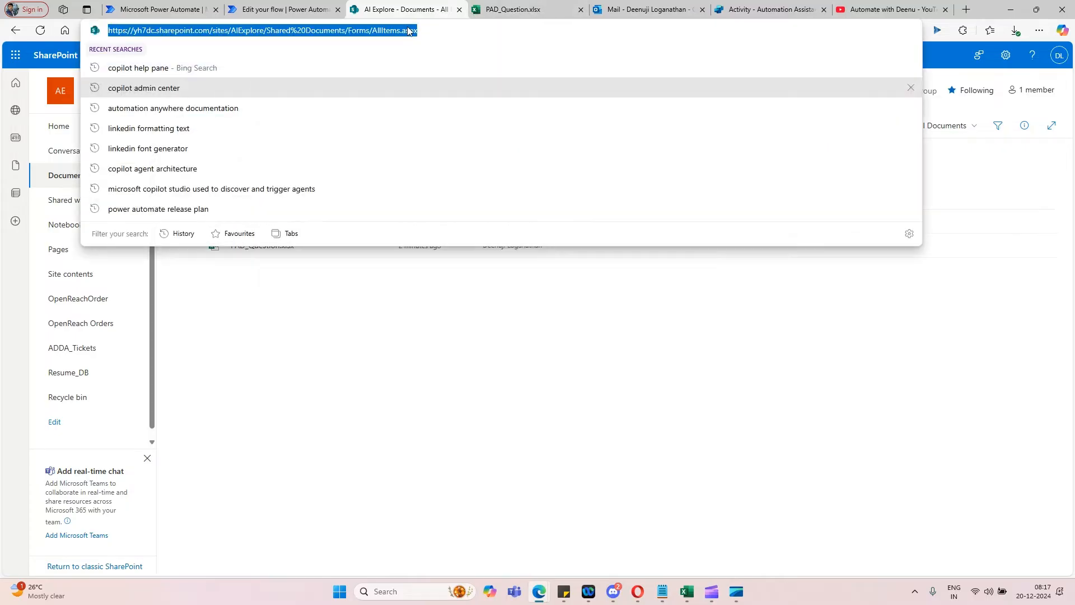
pyautogui.write('google.com')
pyautogui.press('Return')
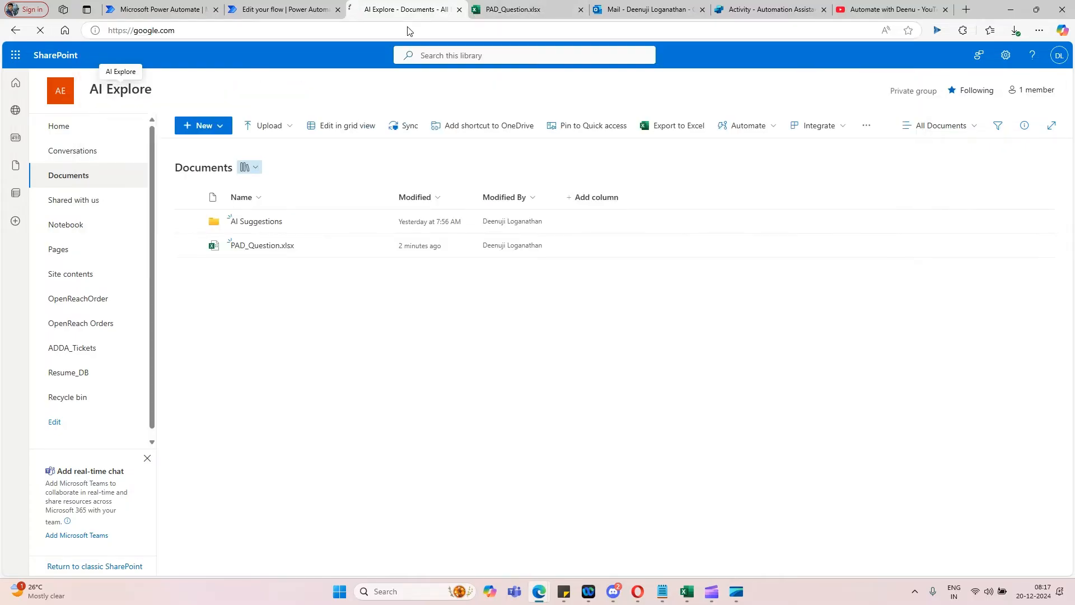
pyautogui.write('Execute Copilot ')
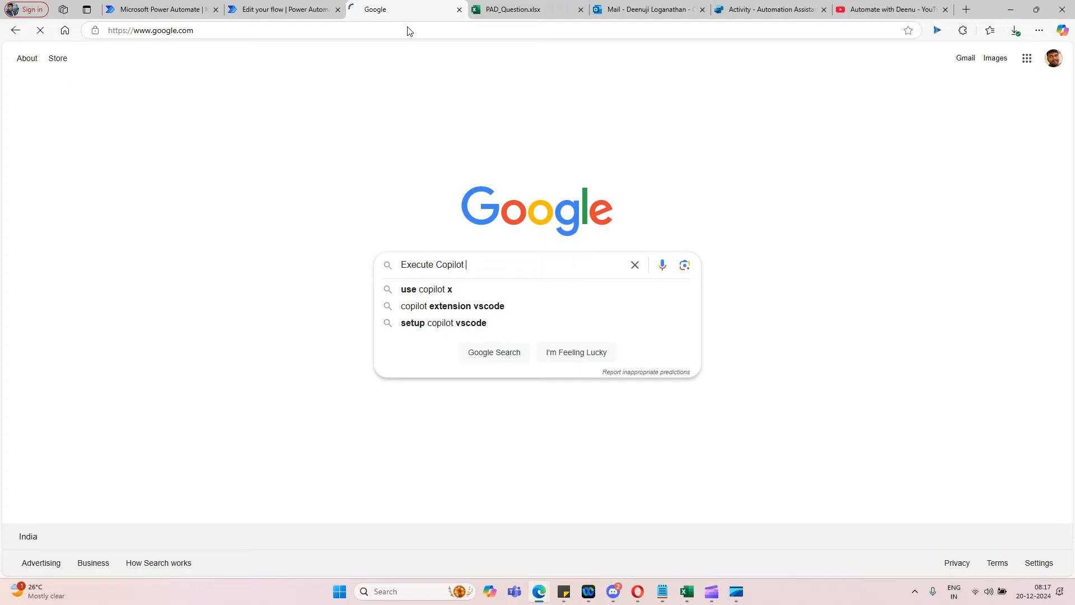
pyautogui.write('1power automate')
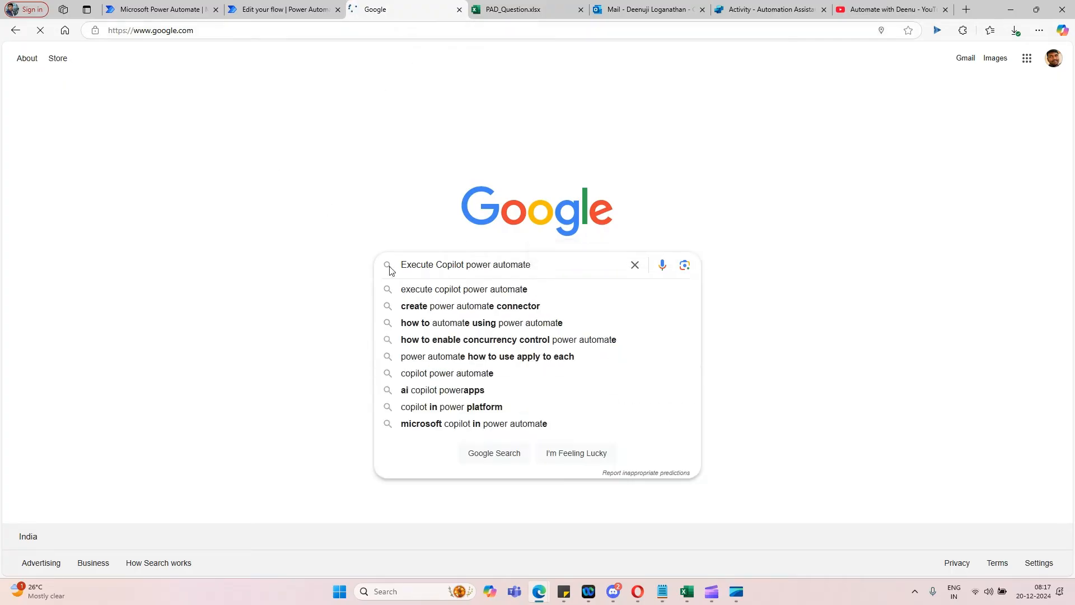
pyautogui.press('Return')
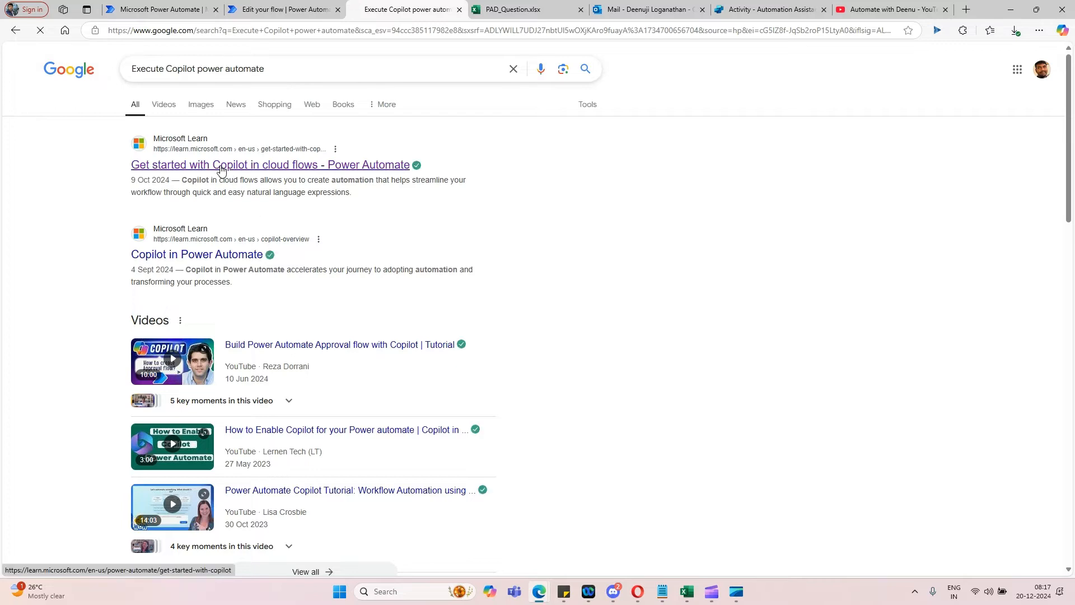
# - Refine the web search to the exact phrase "Execute Copilot" power automate and open both Microsoft Copilot Studio connector results in new tabs
pyautogui.scroll(-5, 333, 145)
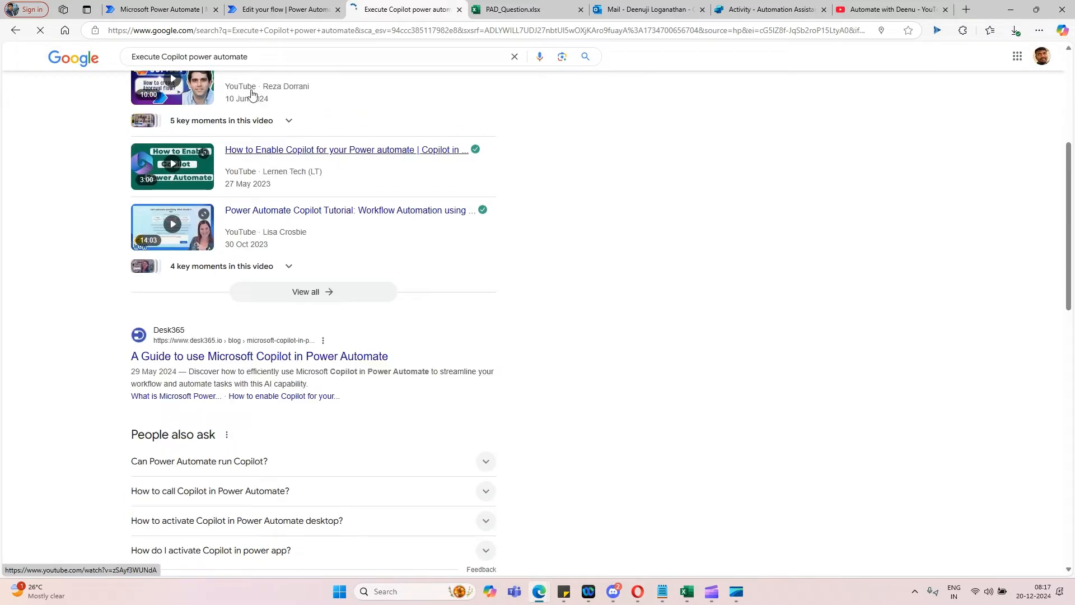
pyautogui.click(192, 66)
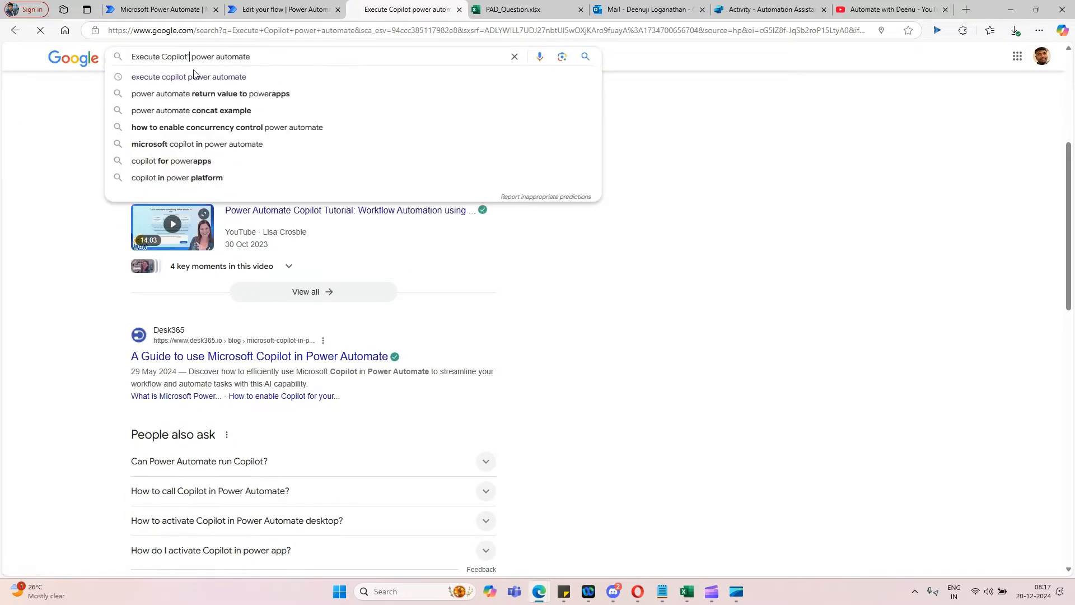
pyautogui.press('Home')
pyautogui.write('"')
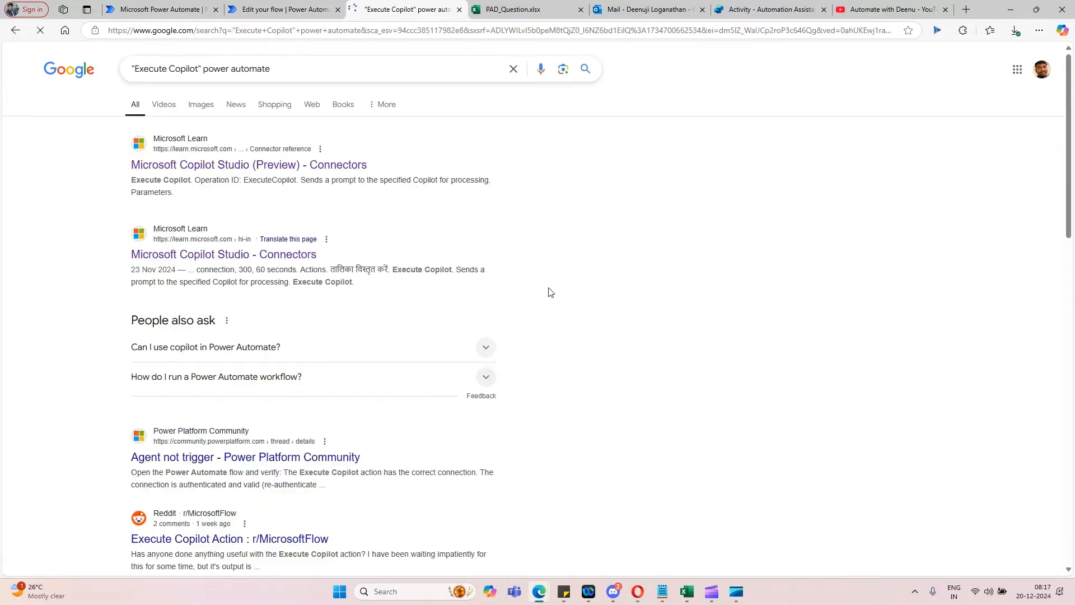
pyautogui.middleClick(250, 166)
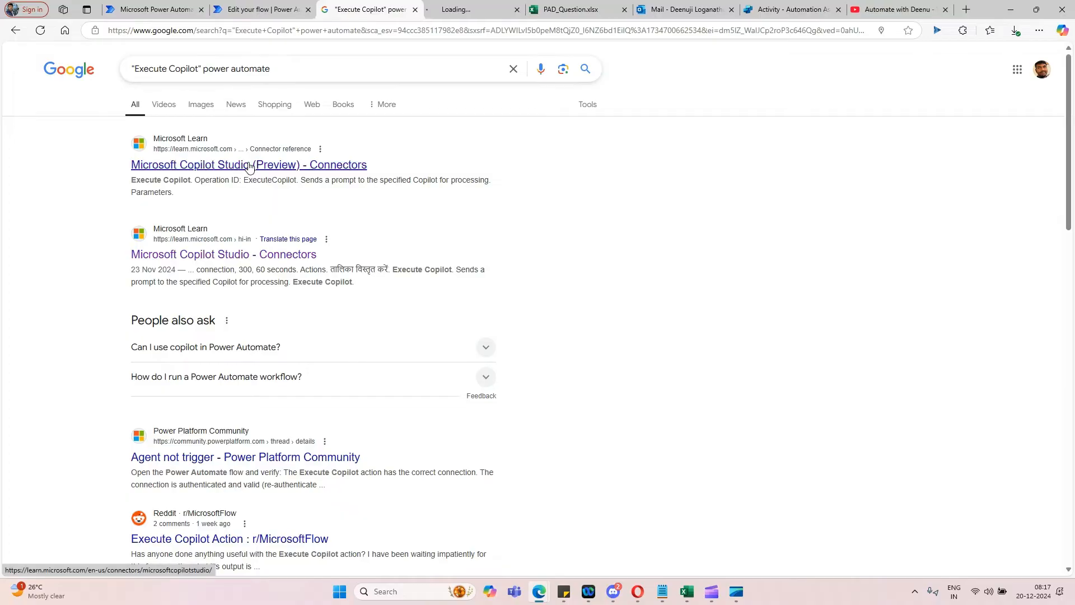
pyautogui.middleClick(247, 255)
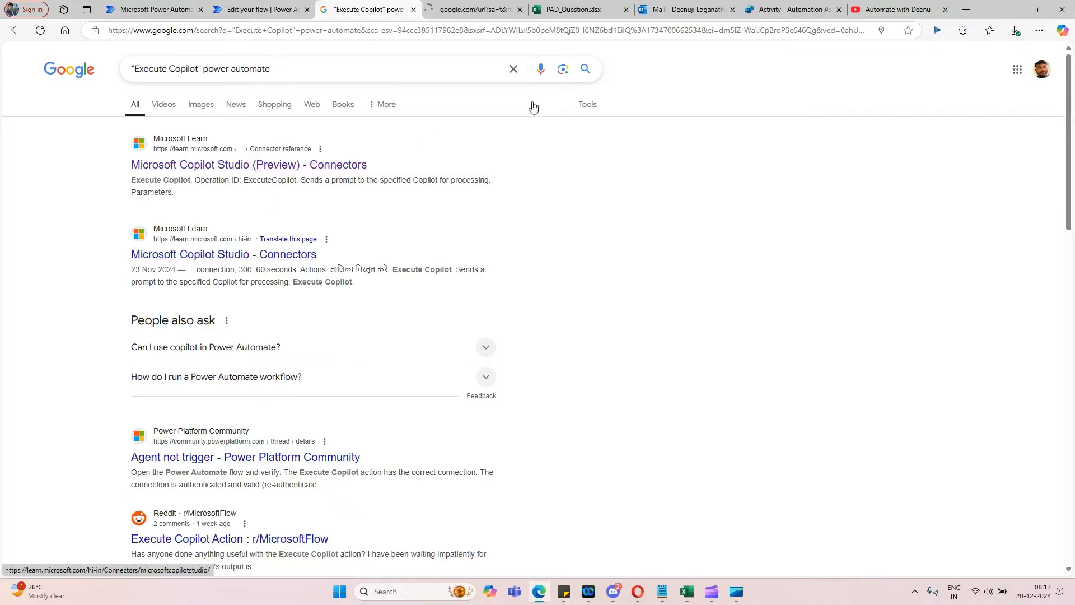
# - Read the Microsoft Copilot Studio connector reference through to the Execute Copilot parameters and returns
pyautogui.click(442, 14)
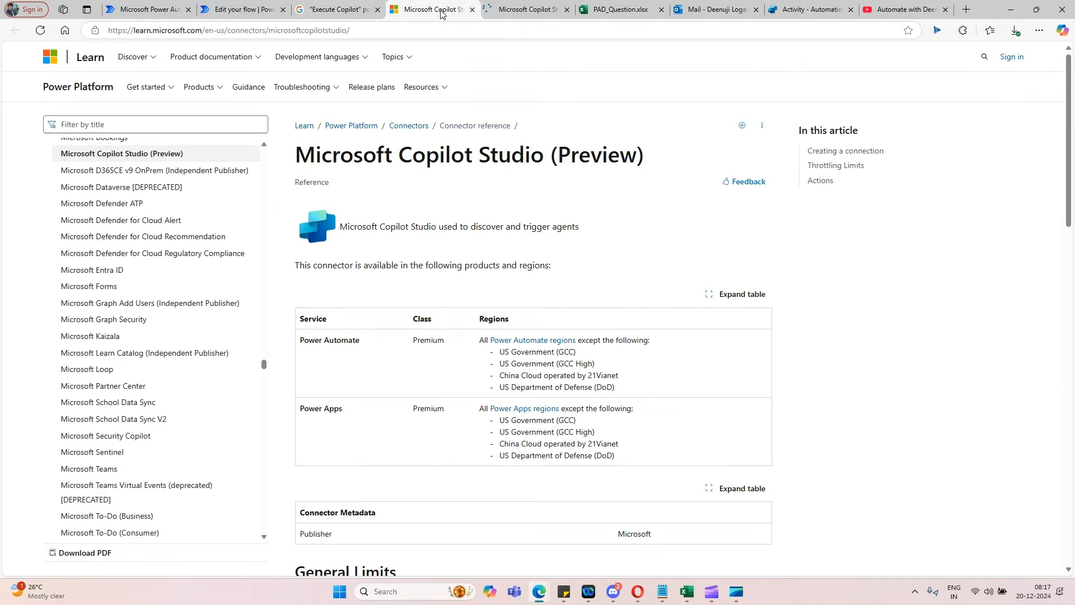
pyautogui.scroll(-9, 533, 248)
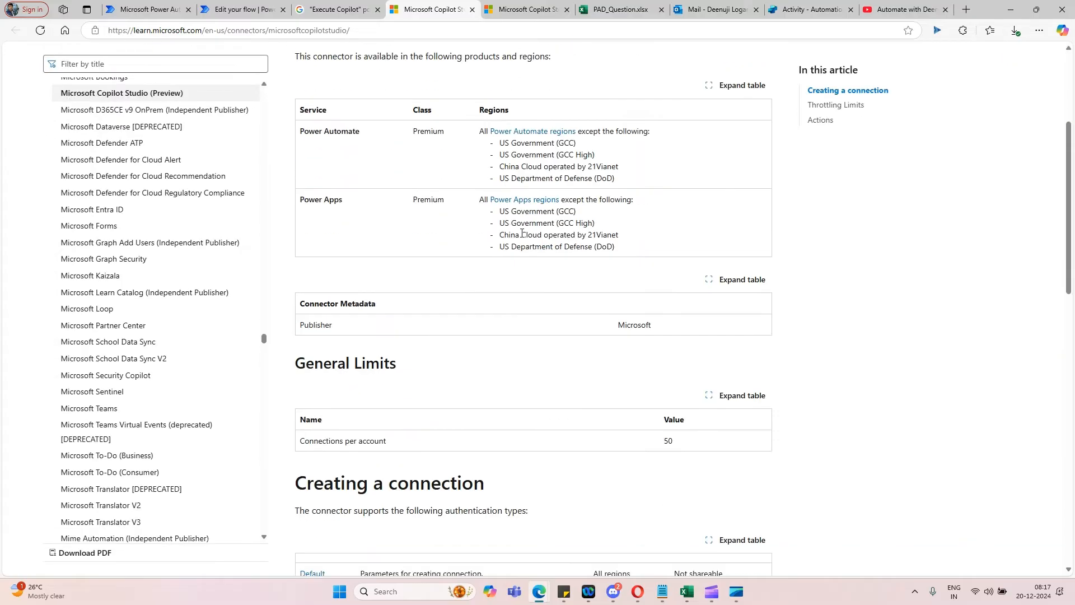
pyautogui.scroll(-10, 525, 243)
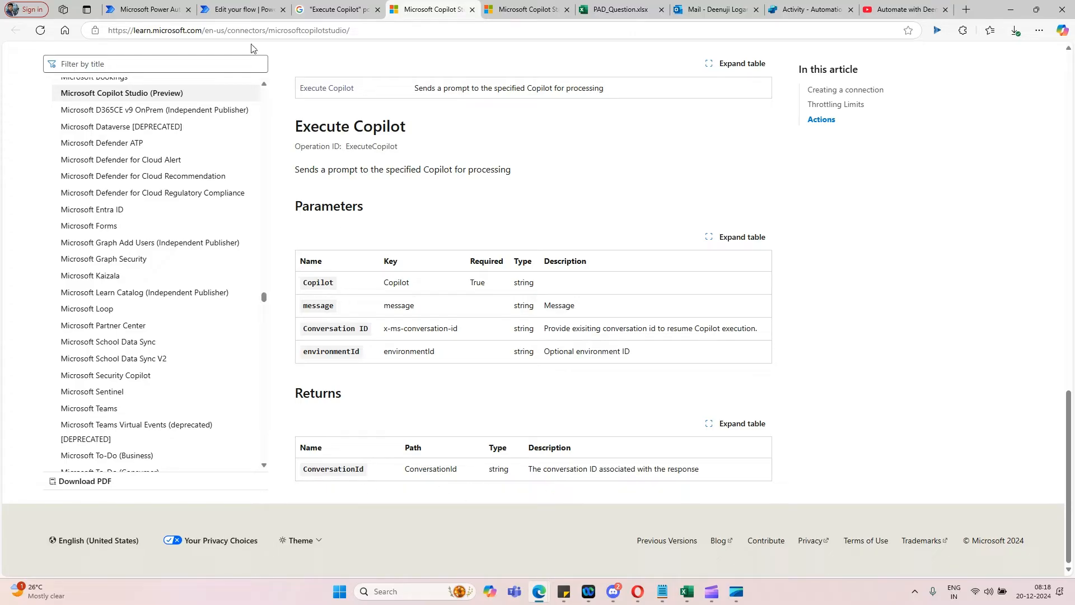
pyautogui.click(526, 9)
# - Switch to the PAD_Question workbook and review its Question entries and the Copilot Answer column
pyautogui.click(609, 11)
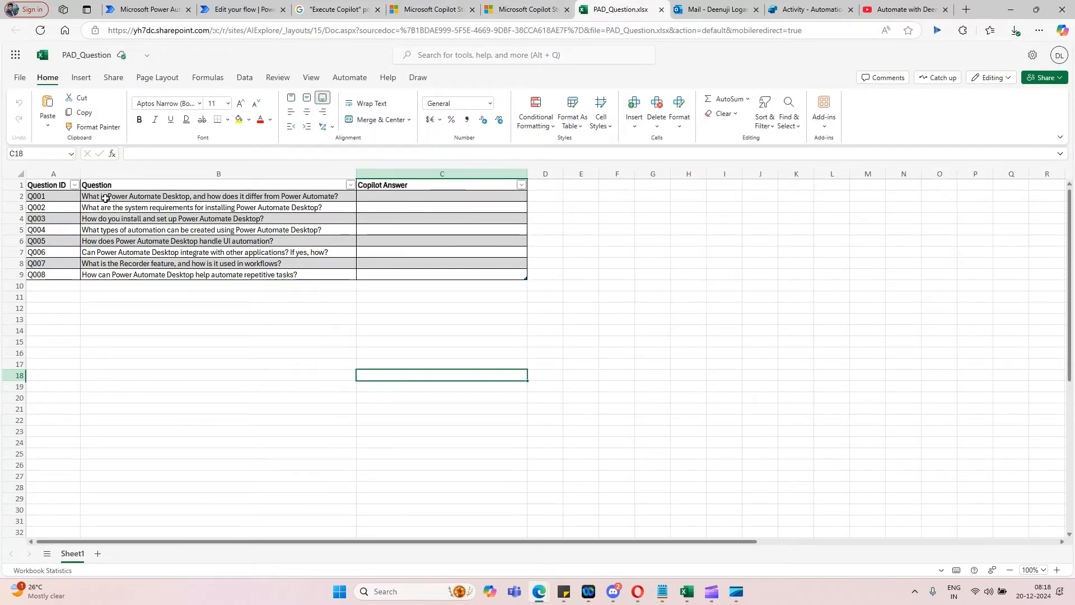
pyautogui.moveTo(105, 196); pyautogui.dragTo(111, 277)
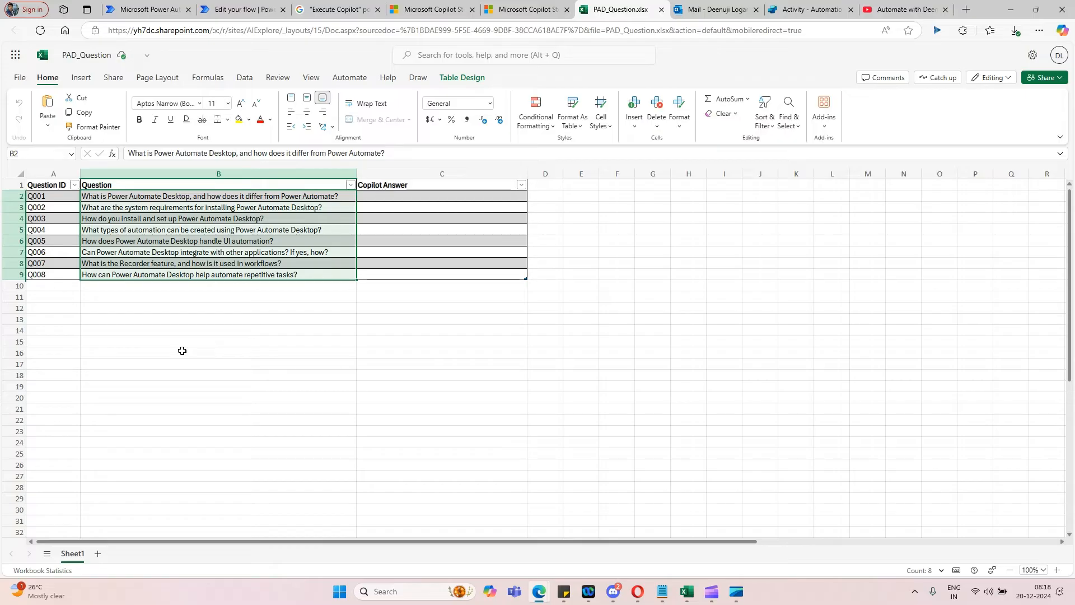
pyautogui.click(438, 196)
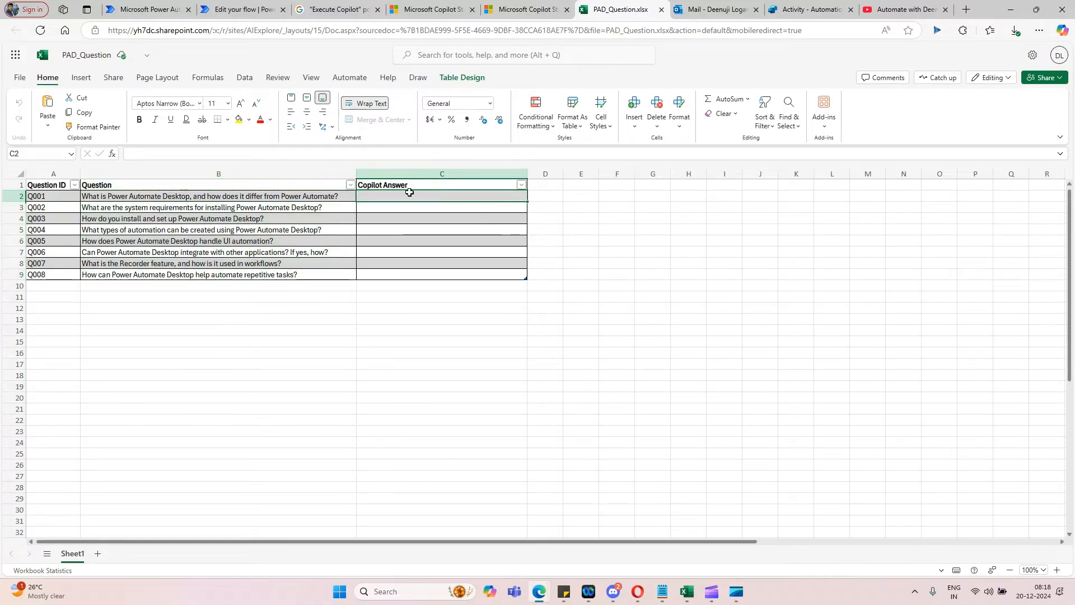
# - Return to the flow in Power Automate and add the Excel Online (Business) List rows present in a table action directly after the manual trigger
pyautogui.click(234, 13)
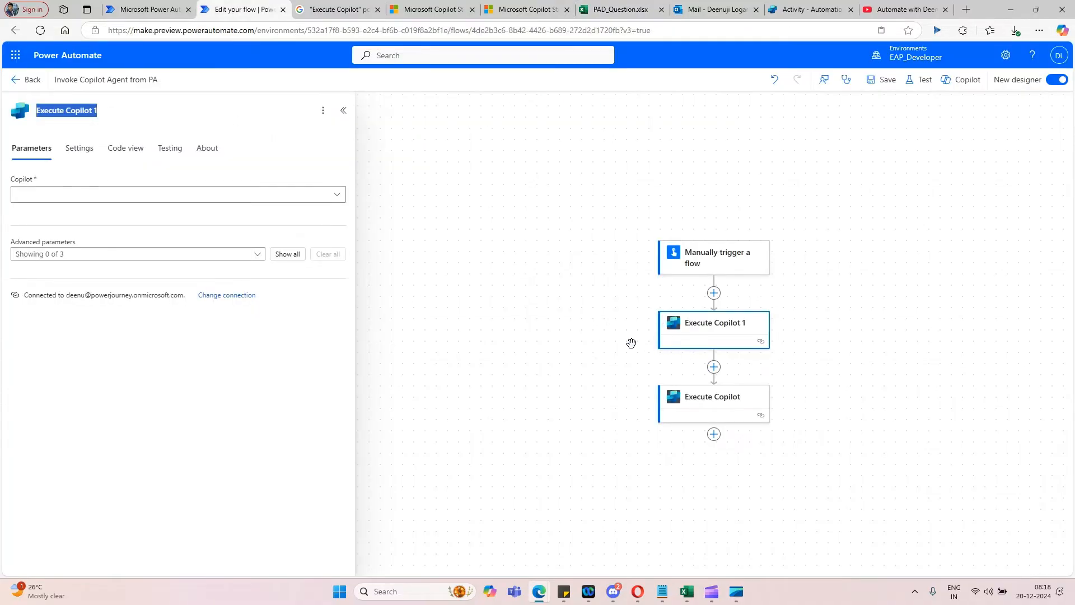
pyautogui.click(719, 295)
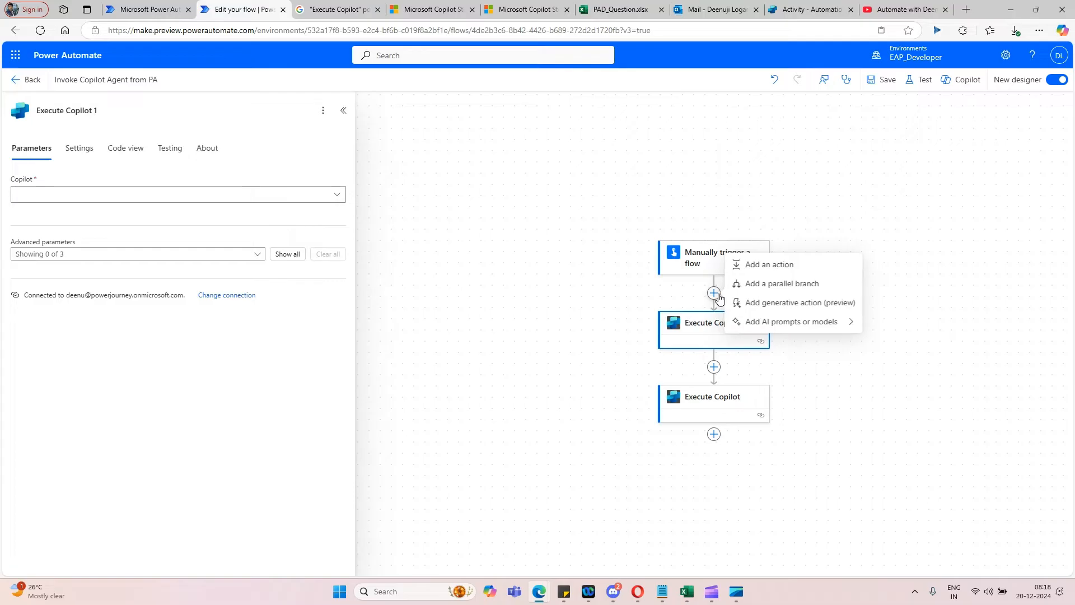
pyautogui.click(784, 271)
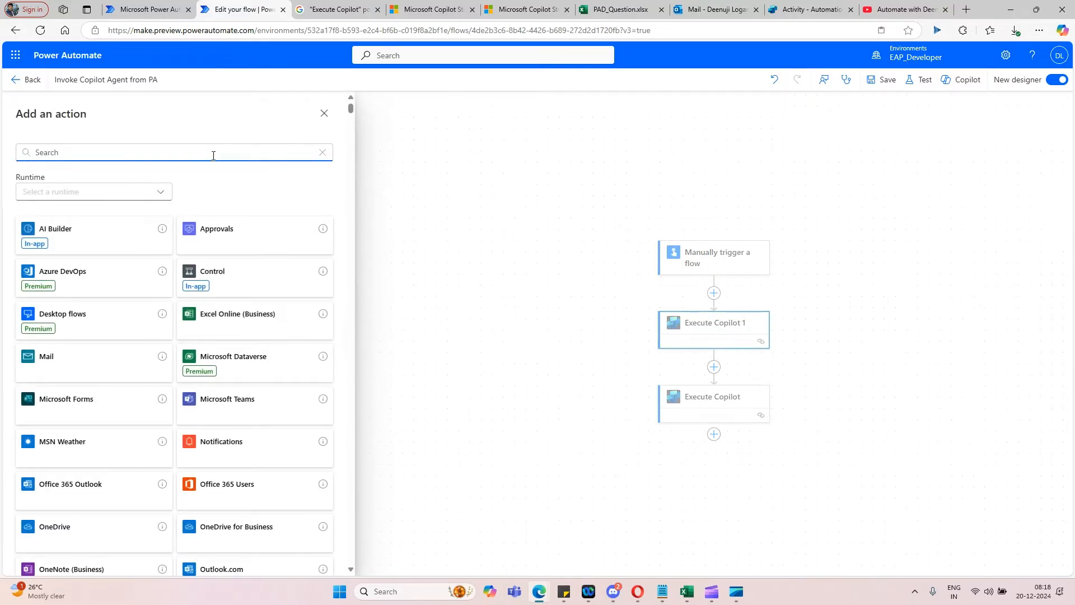
pyautogui.write('list row')
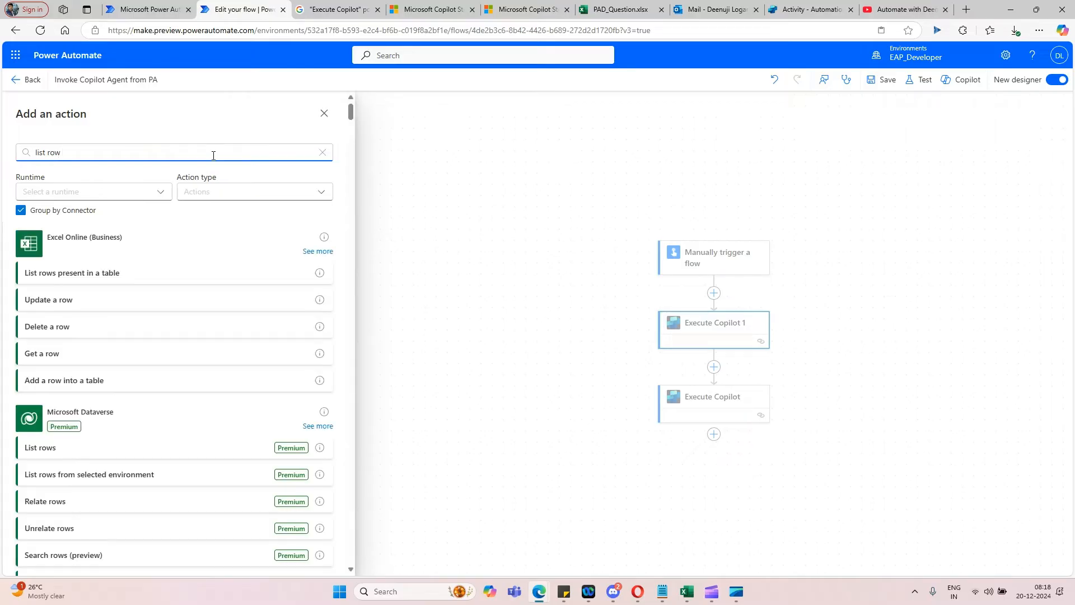
pyautogui.click(100, 280)
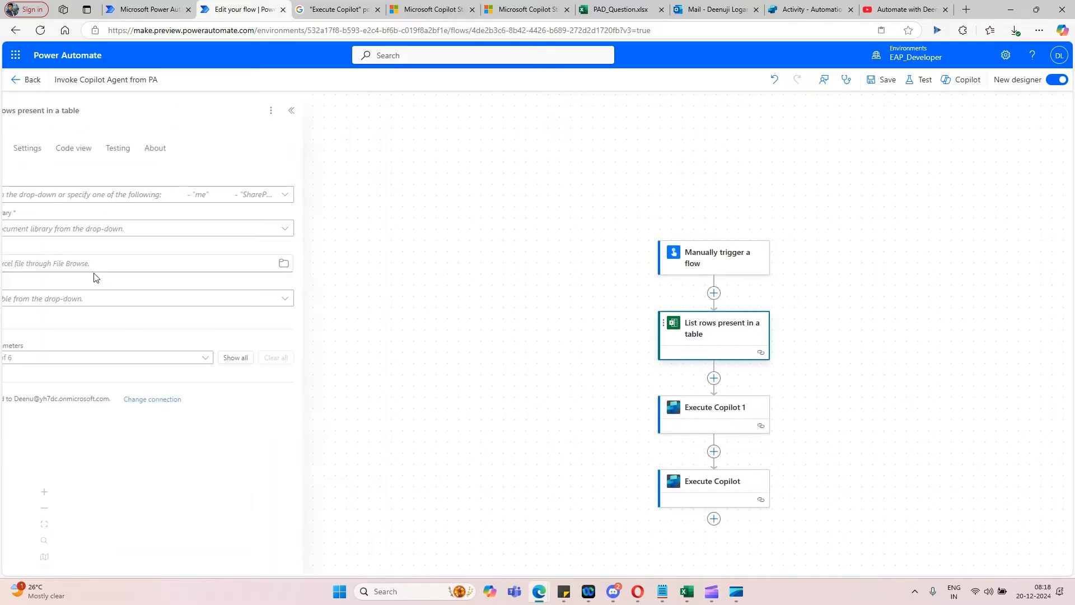
# - Point the List rows action at Table1 in /PAD_Question.xlsx, in the Documents library of Group - AI Explore
pyautogui.click(336, 196)
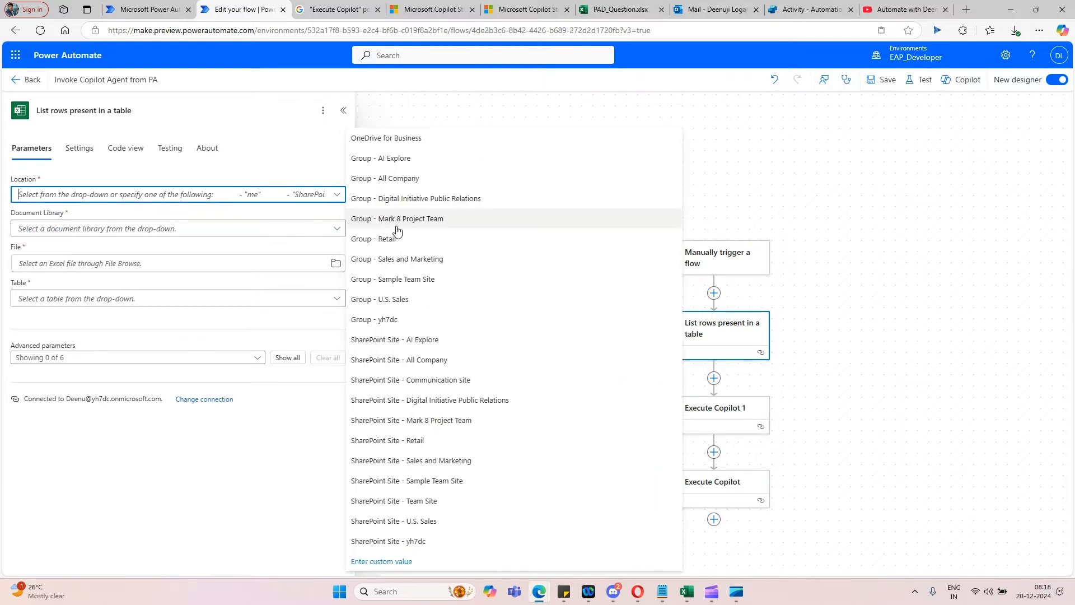
pyautogui.click(400, 159)
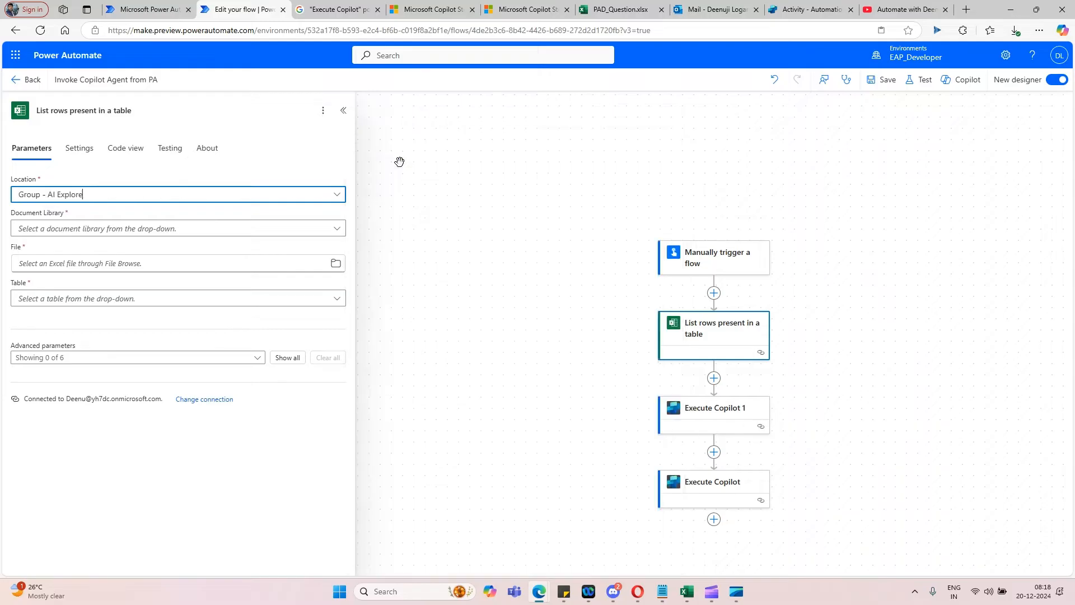
pyautogui.click(336, 229)
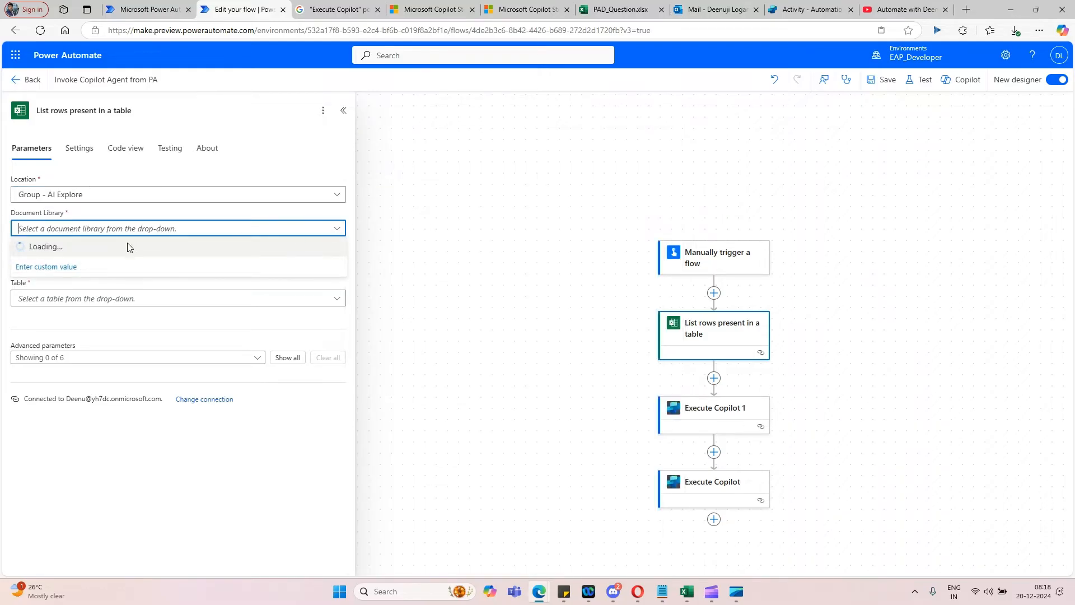
pyautogui.click(128, 251)
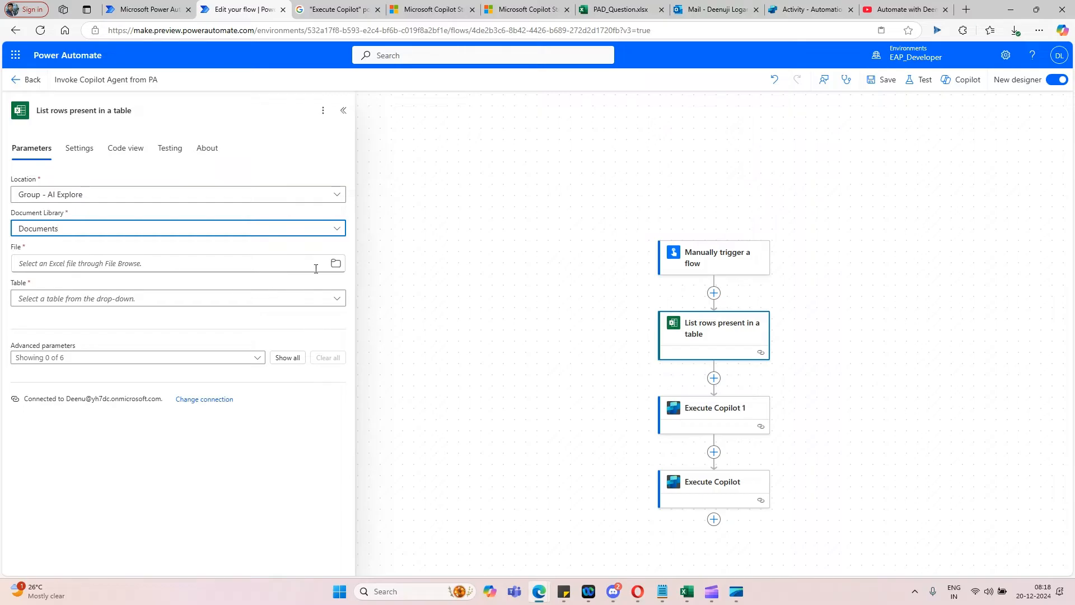
pyautogui.click(336, 263)
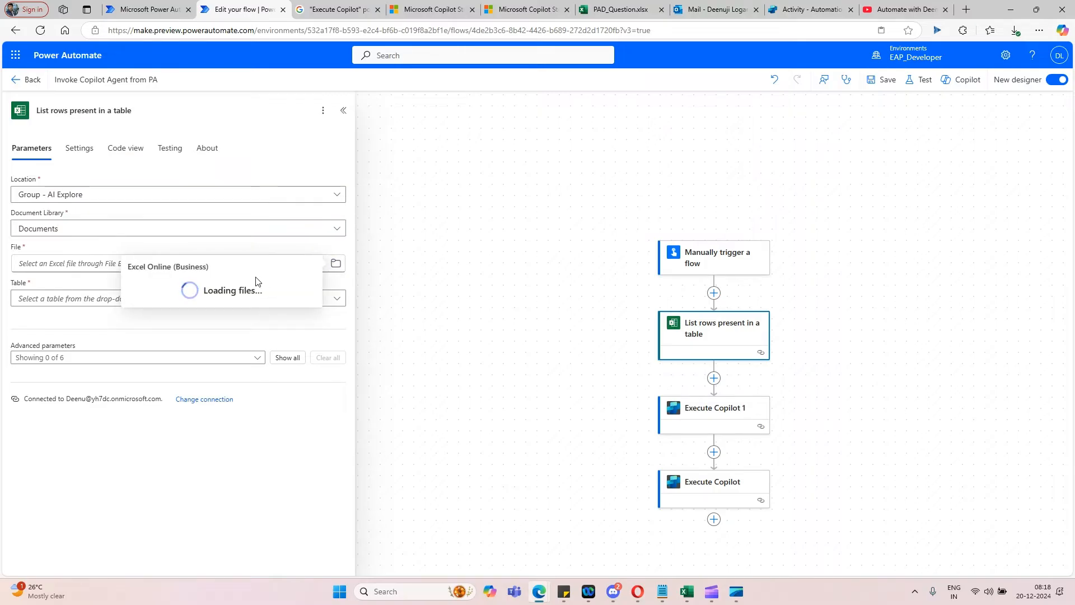
pyautogui.click(176, 304)
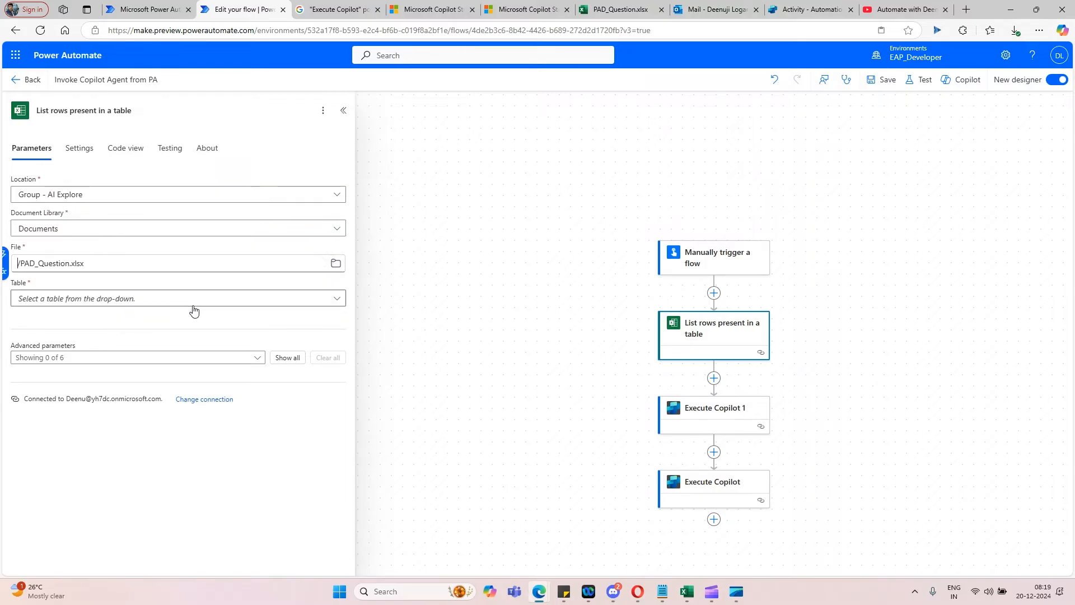
pyautogui.click(233, 302)
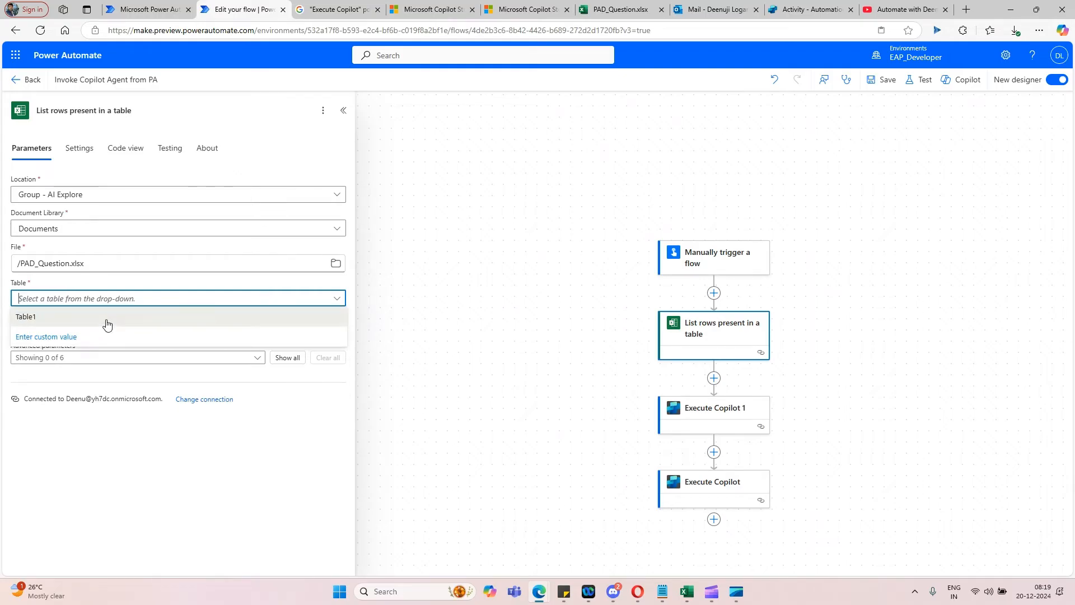
pyautogui.click(108, 325)
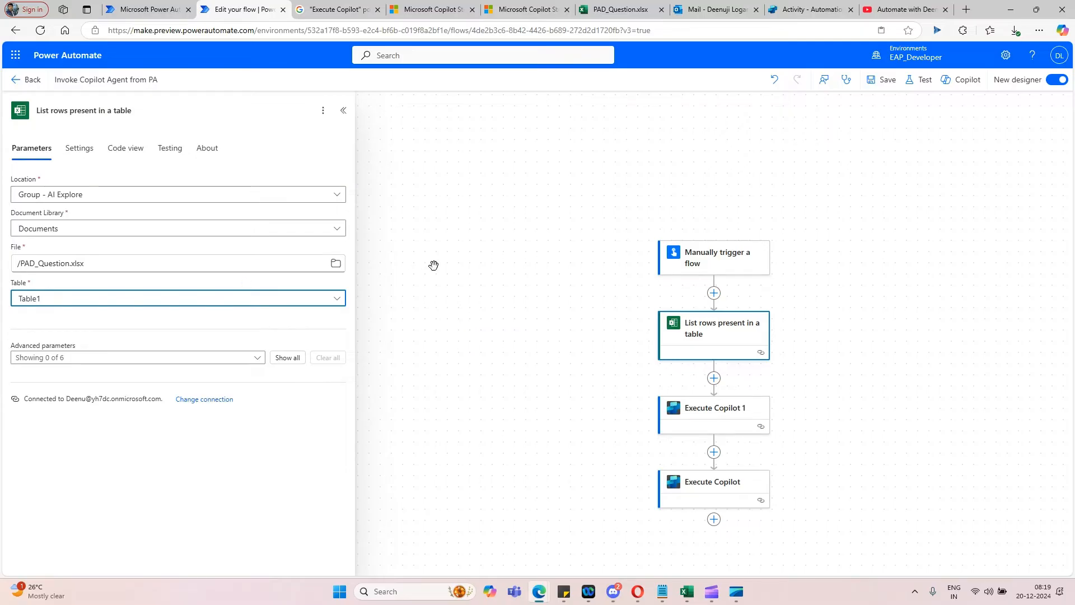
pyautogui.click(463, 302)
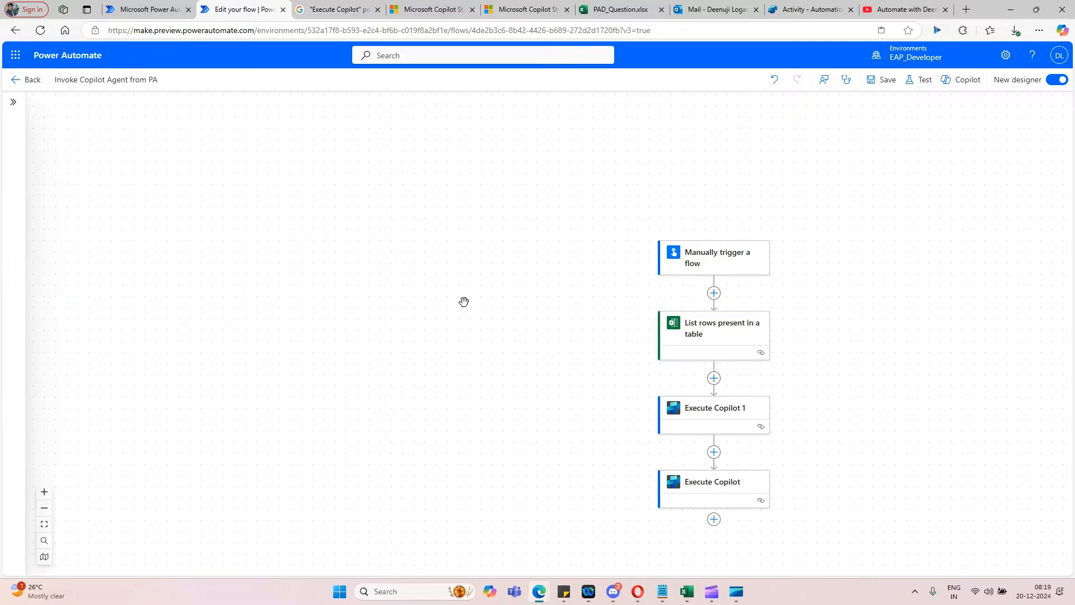
# - Add an Apply to each control after List rows present in a table, looping over its body/value output
pyautogui.click(714, 380)
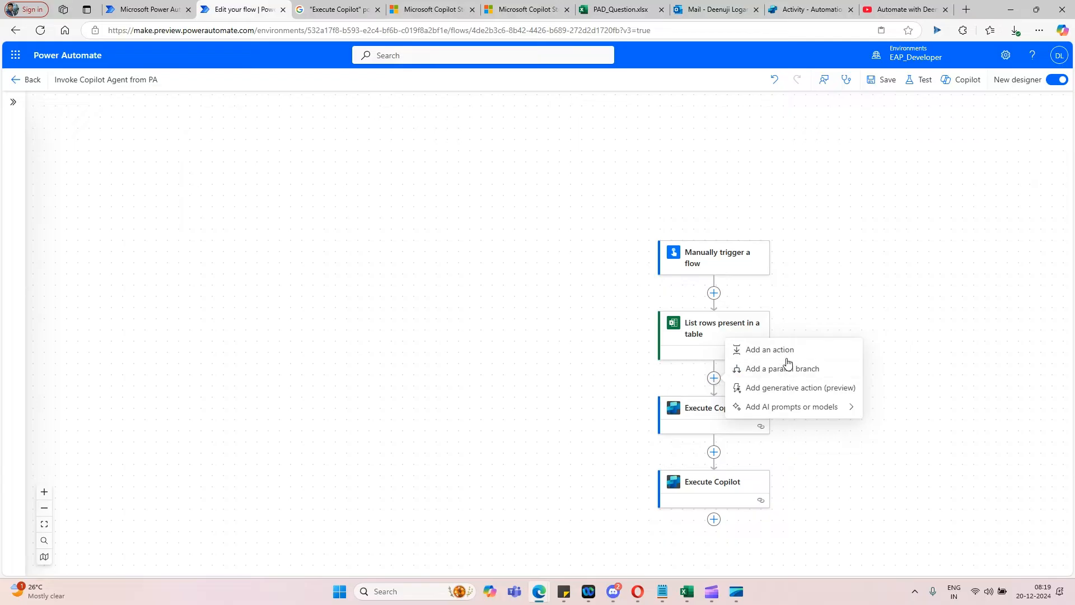
pyautogui.click(749, 353)
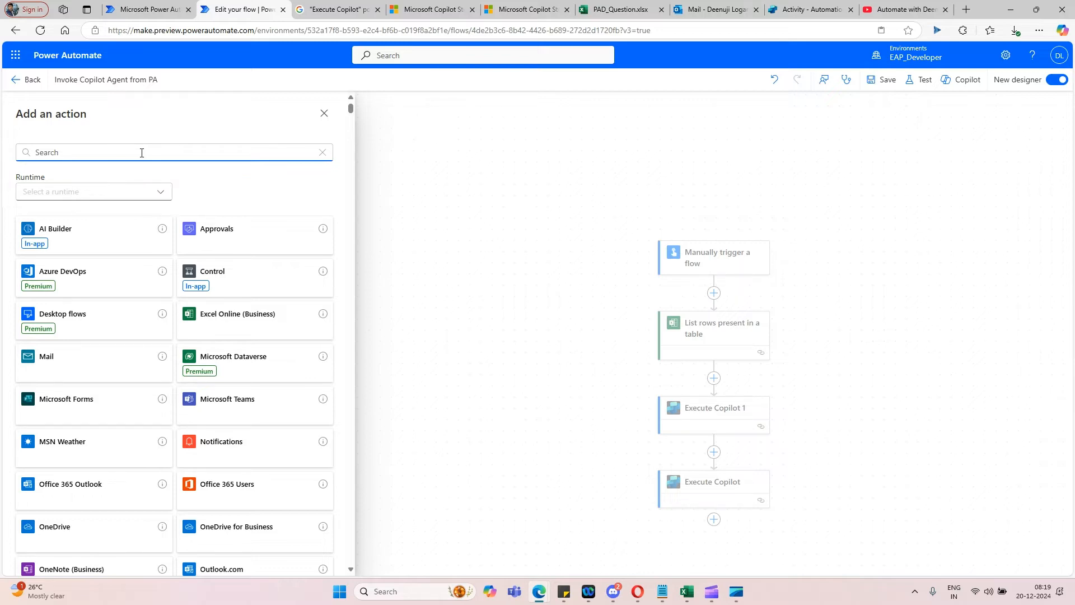
pyautogui.click(281, 281)
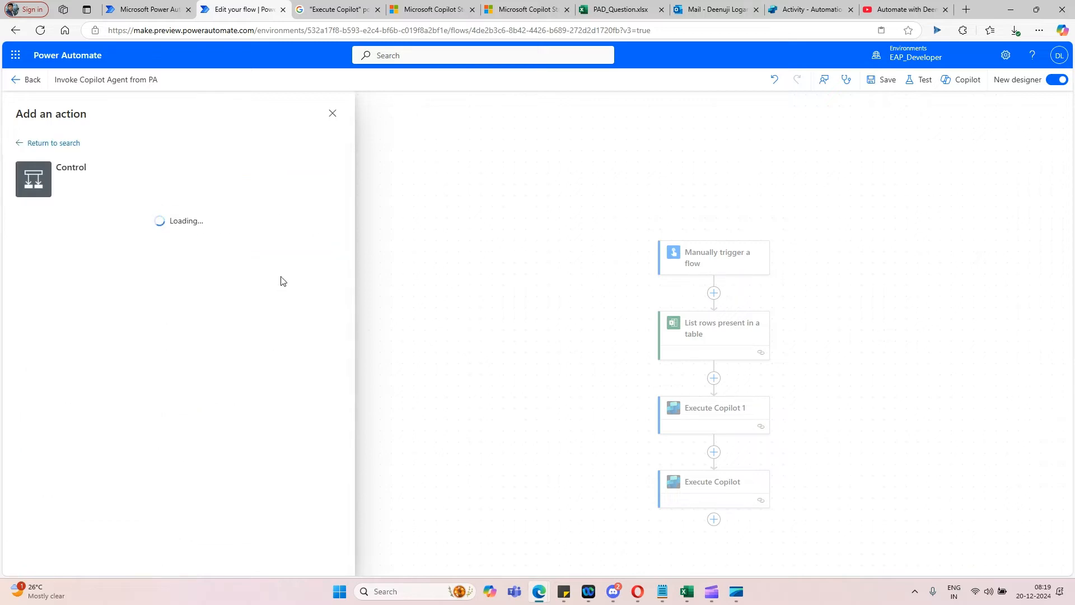
pyautogui.click(96, 246)
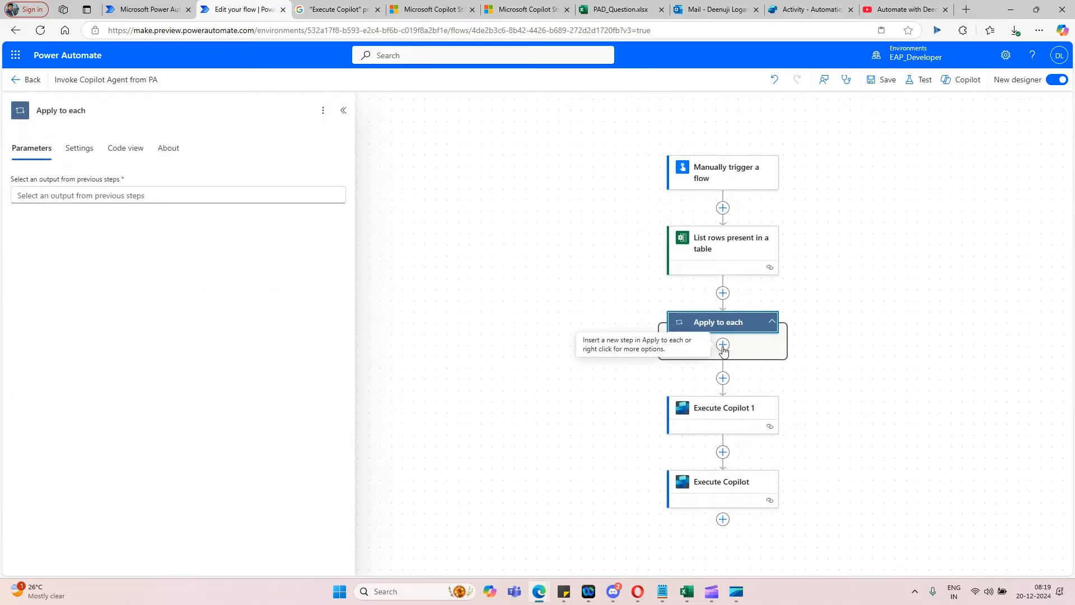
pyautogui.click(159, 193)
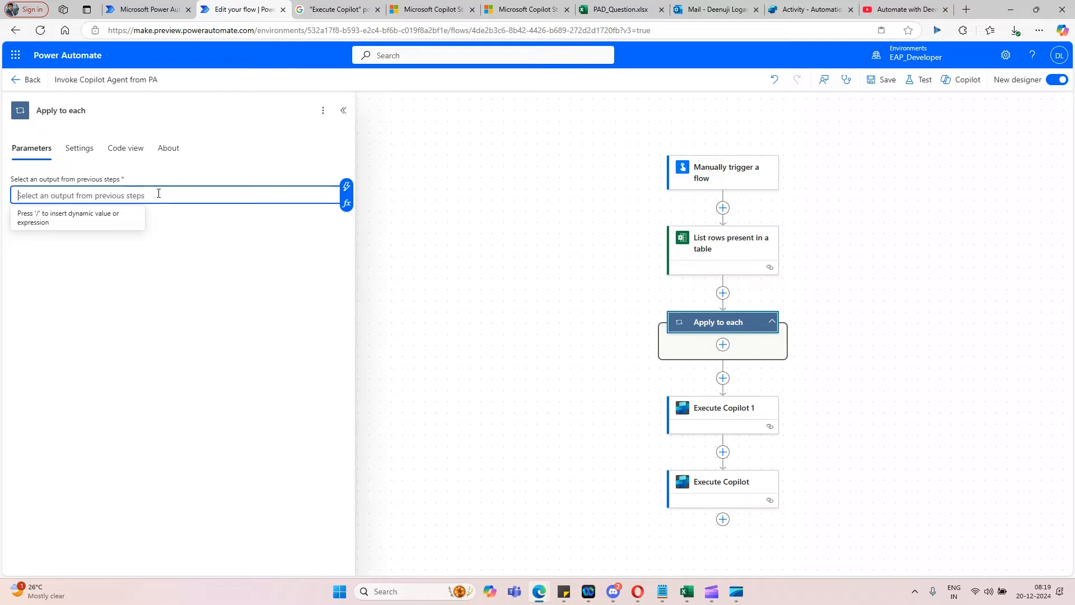
pyautogui.click(347, 186)
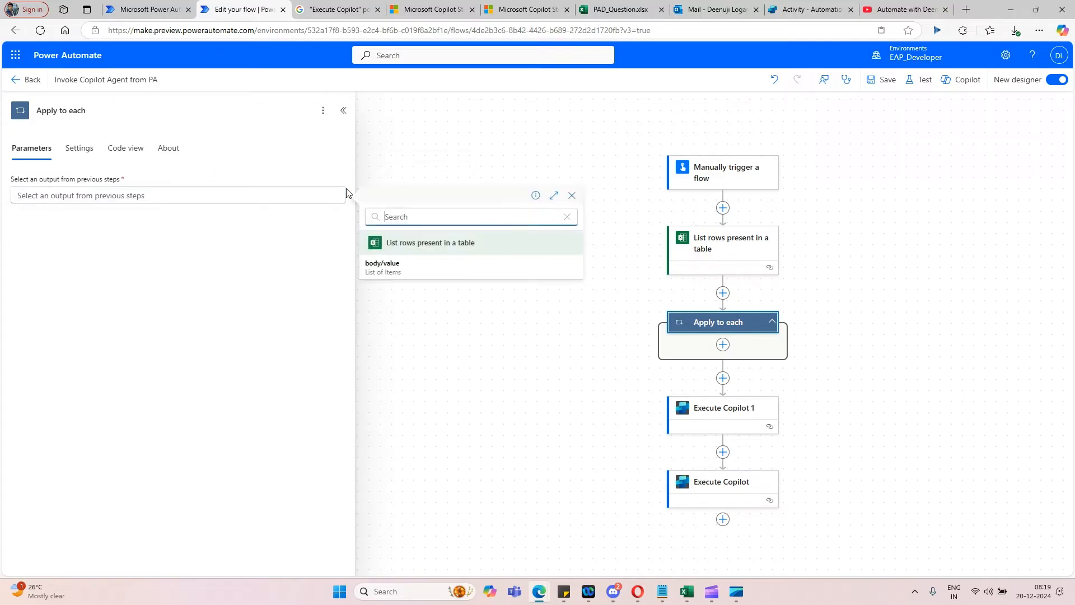
pyautogui.click(402, 269)
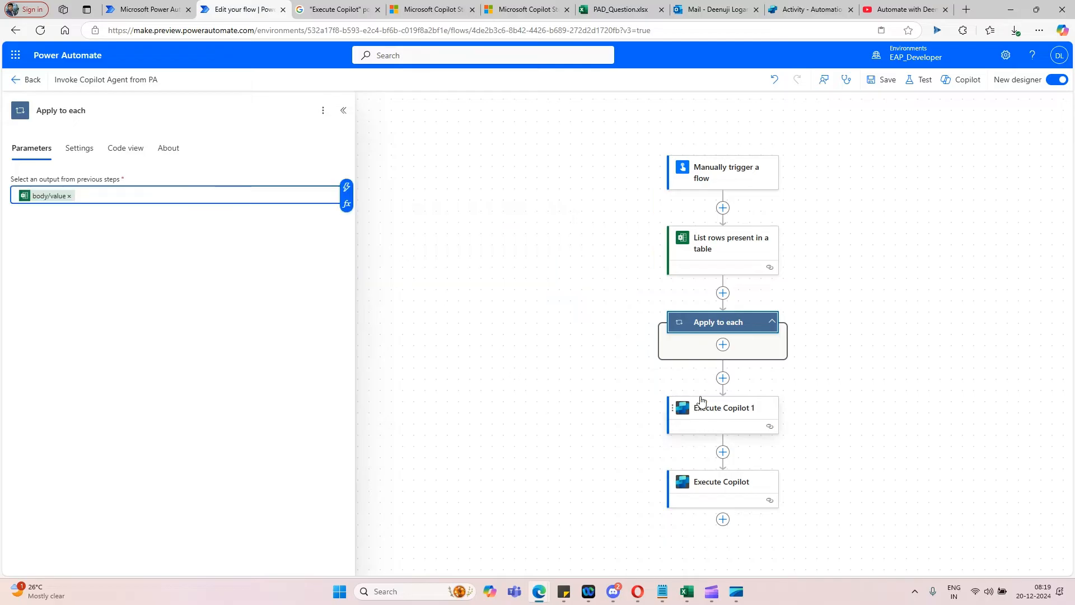
# - Move the Execute Copilot action from the end of the flow into the Apply to each loop
pyautogui.click(723, 344)
pyautogui.click(833, 430)
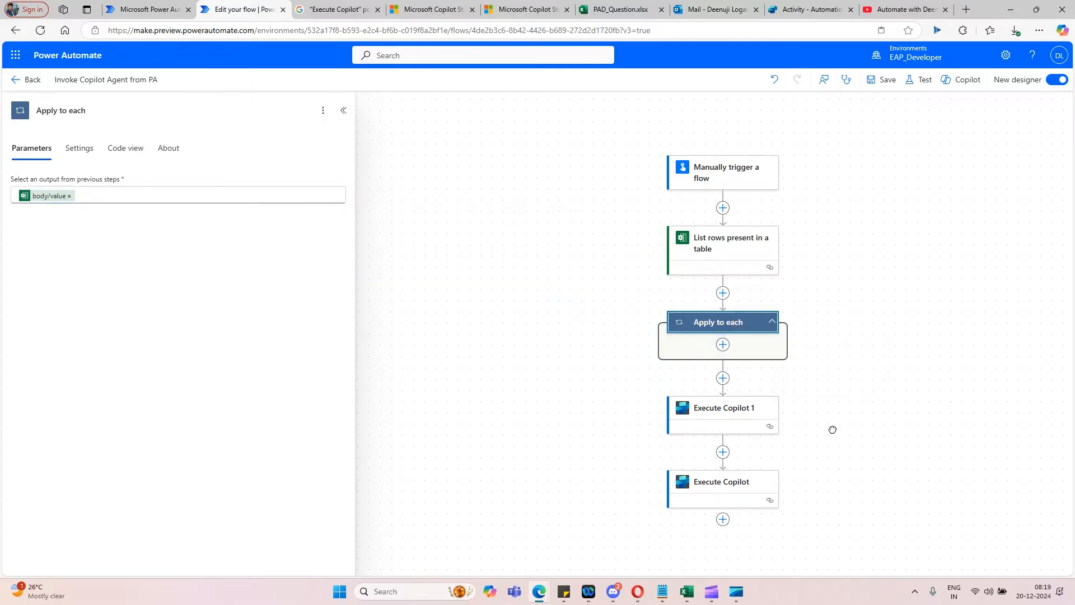
pyautogui.moveTo(732, 482); pyautogui.dragTo(734, 343)
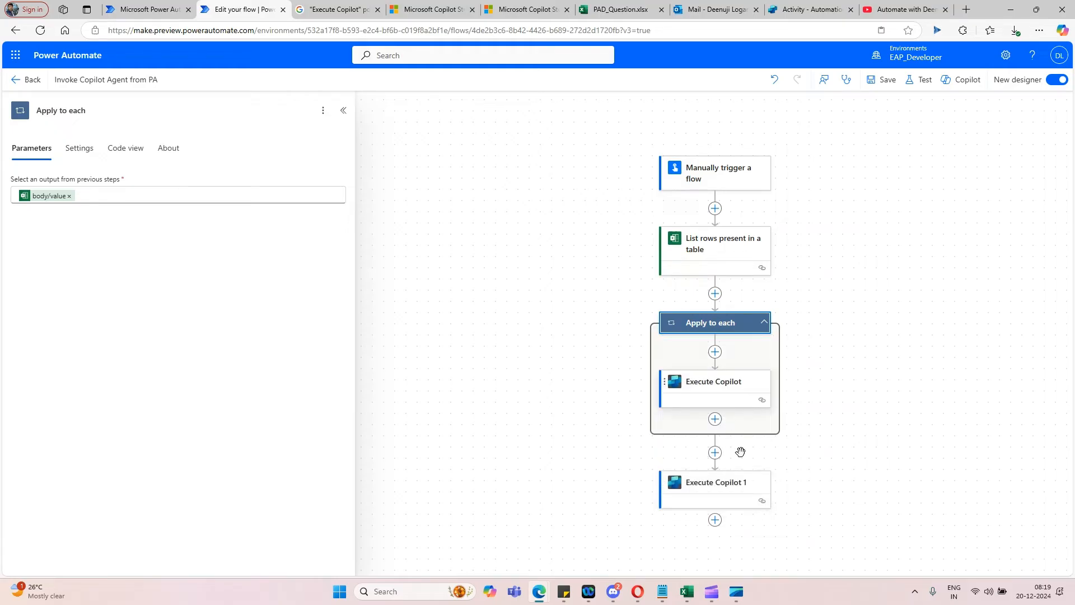
# - Replace the looped Execute Copilot action's message with "Question:" followed by the Question dynamic value from the Excel rows
pyautogui.click(736, 388)
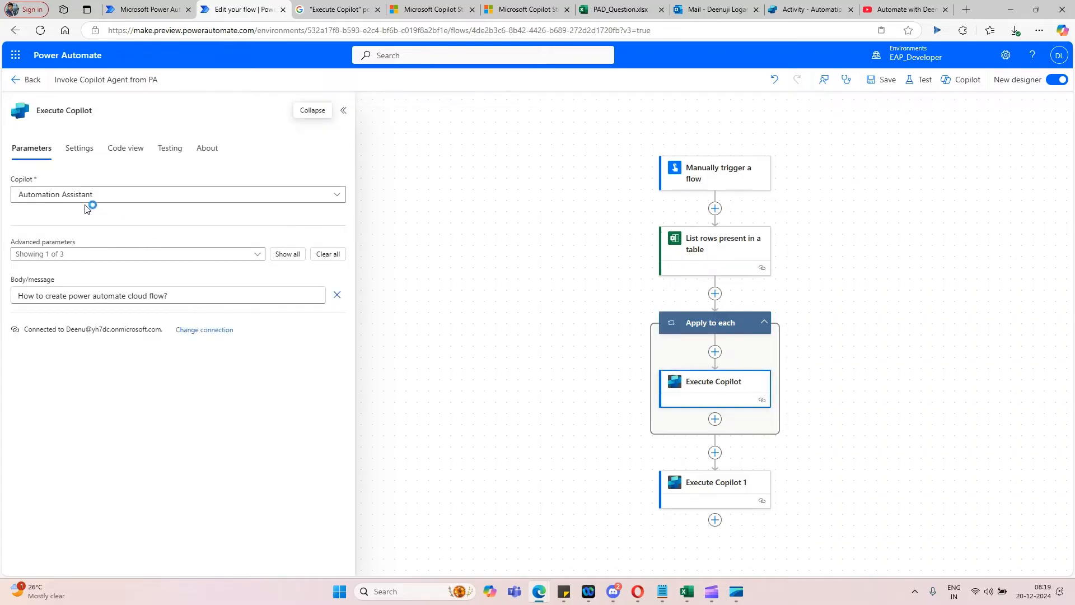
pyautogui.click(223, 295)
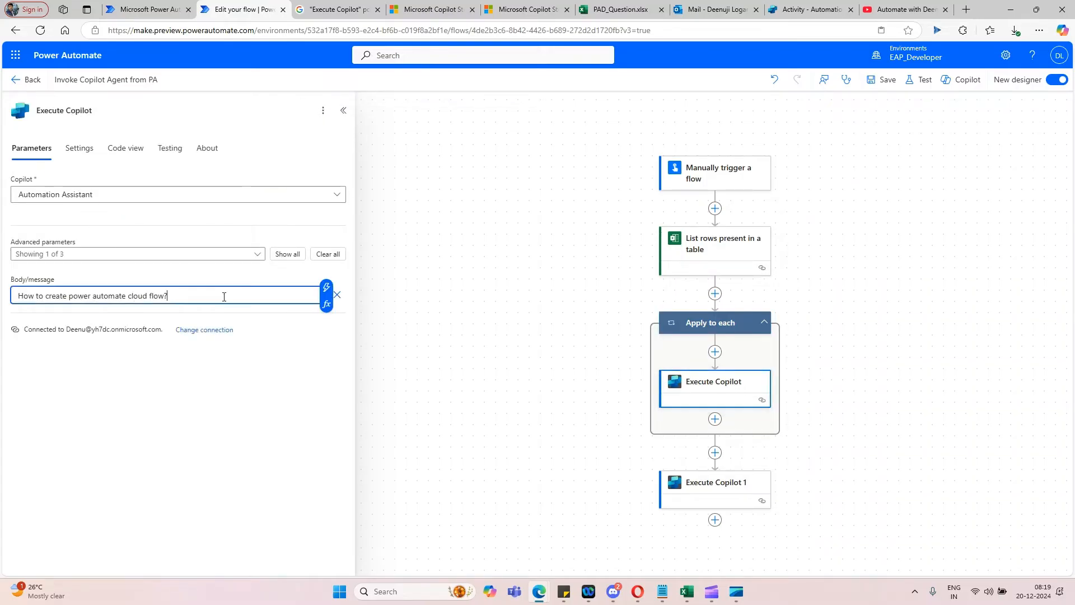
pyautogui.moveTo(223, 295); pyautogui.dragTo(9, 307)
pyautogui.write('Que')
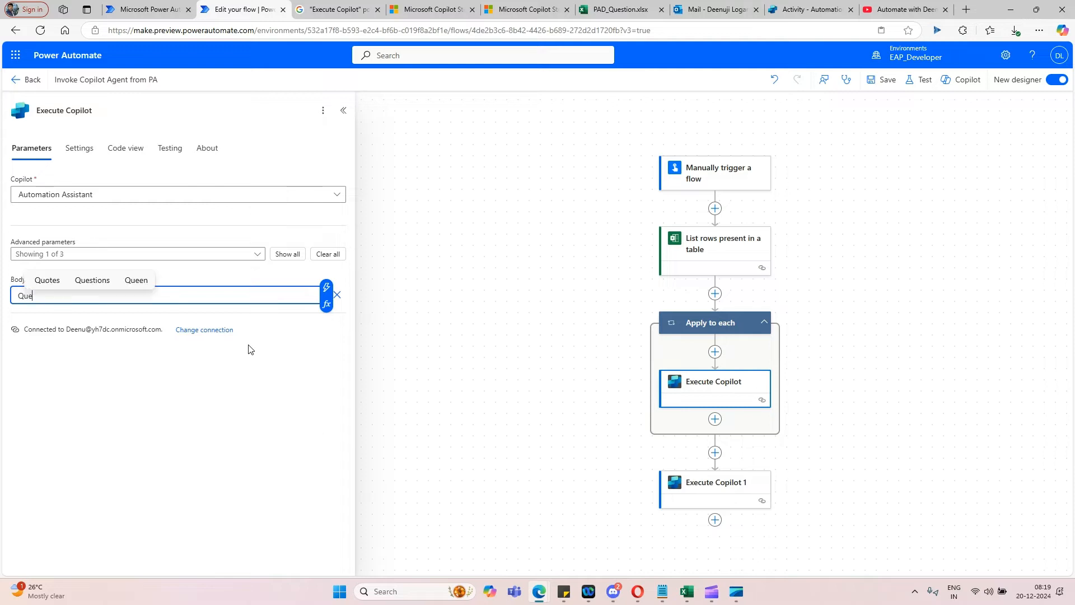
pyautogui.write('stion:')
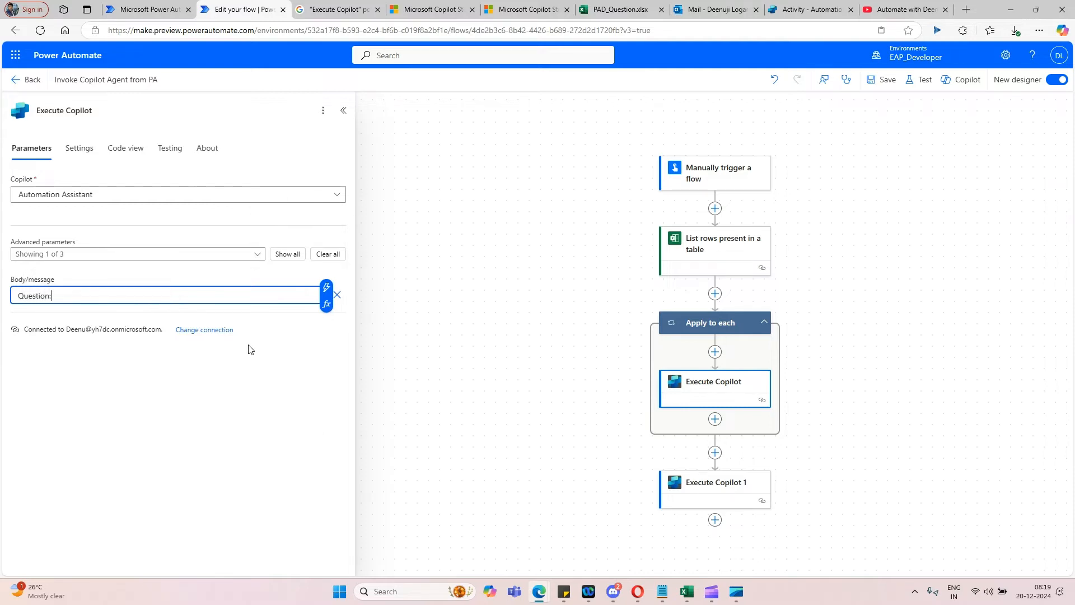
pyautogui.click(327, 288)
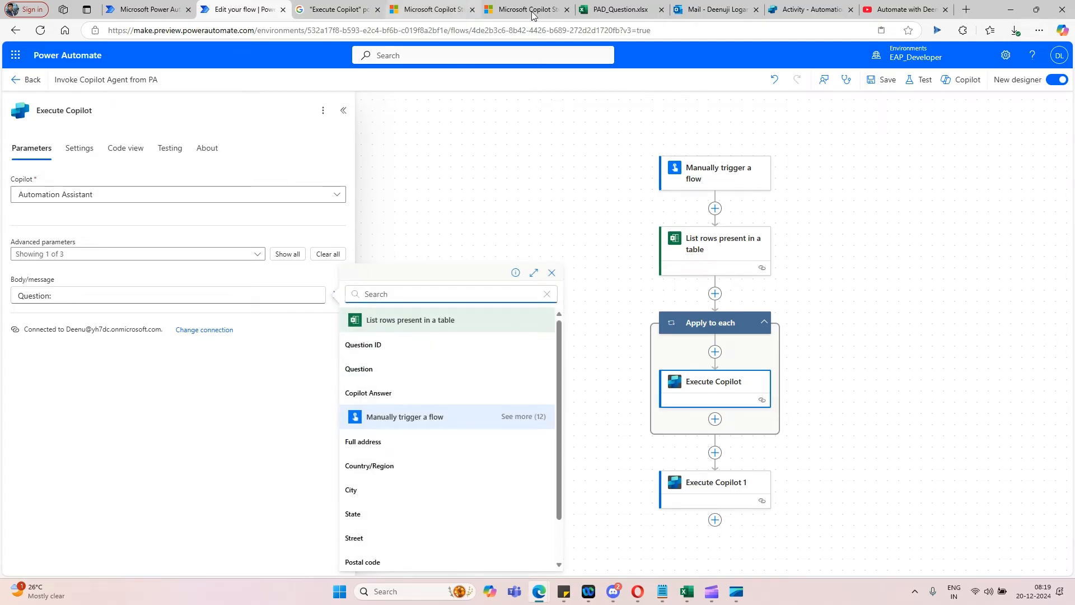
pyautogui.click(609, 11)
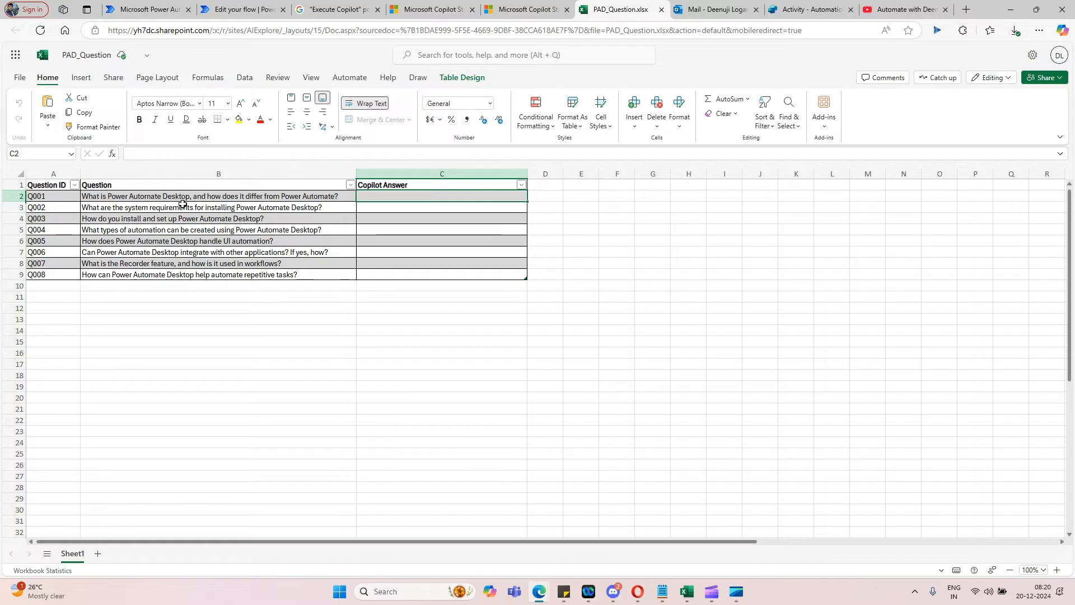
pyautogui.click(245, 10)
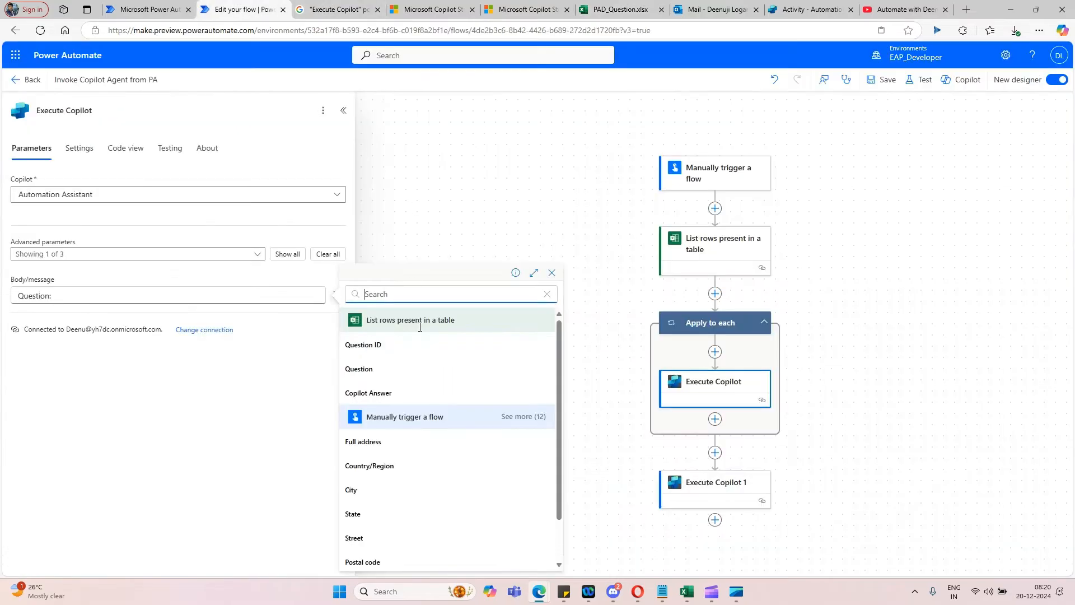
pyautogui.click(381, 374)
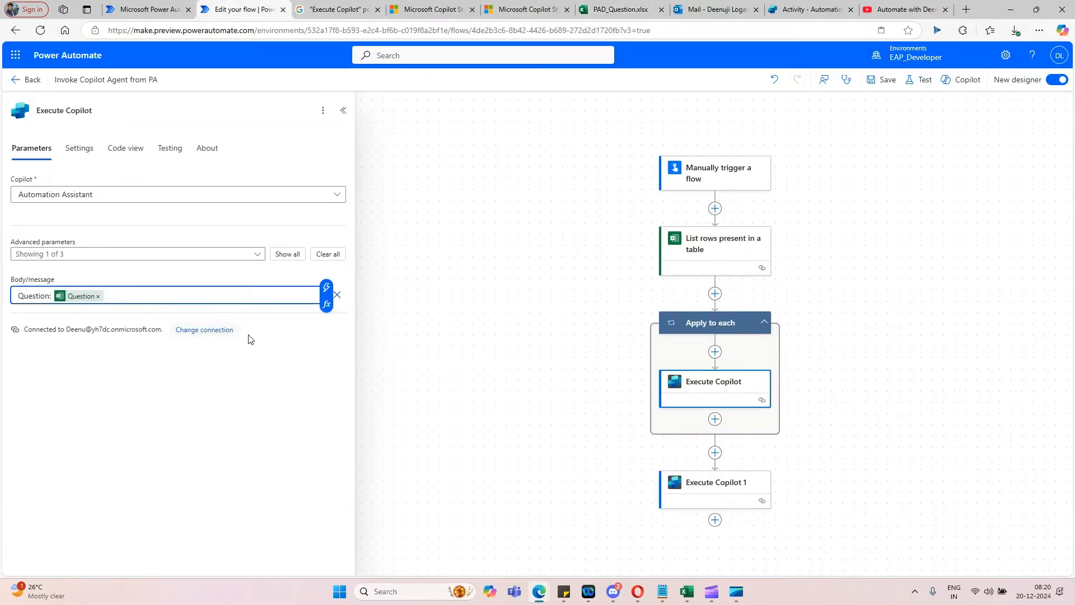
# - Add a second line to the looped Execute Copilot message reading "Once answer is generated then sent an email to"
pyautogui.press('Return')
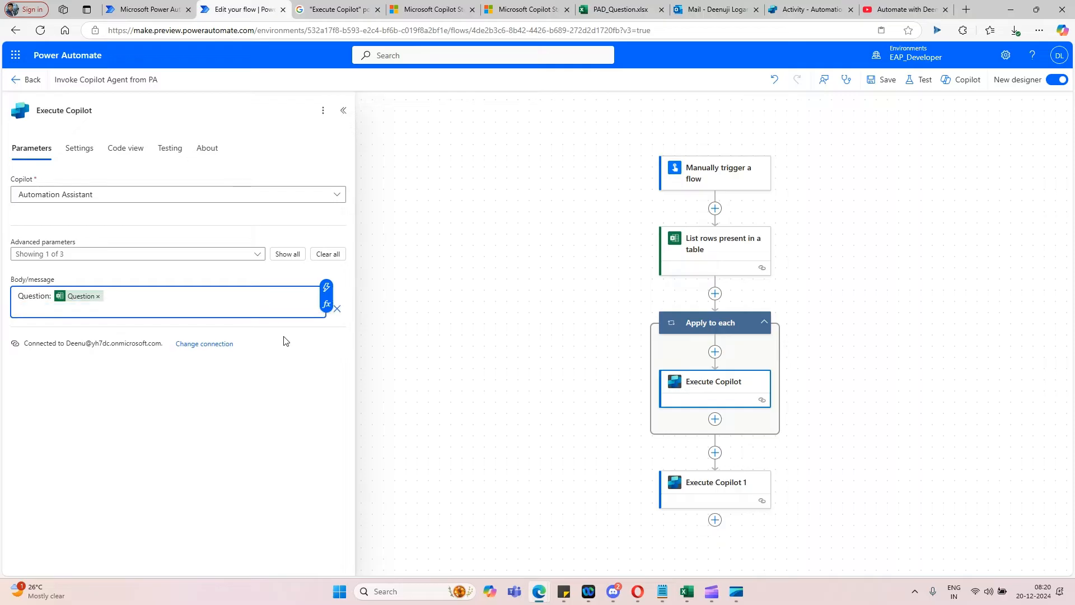
pyautogui.write('Once ')
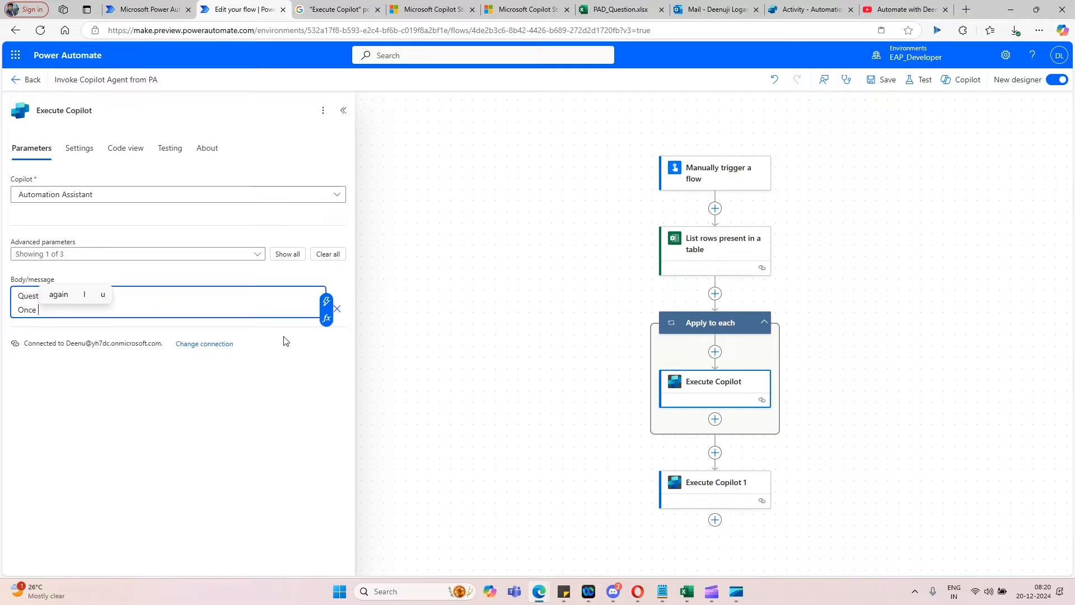
pyautogui.write('an')
pyautogui.press('BackSpace')
pyautogui.press('BackSpace')
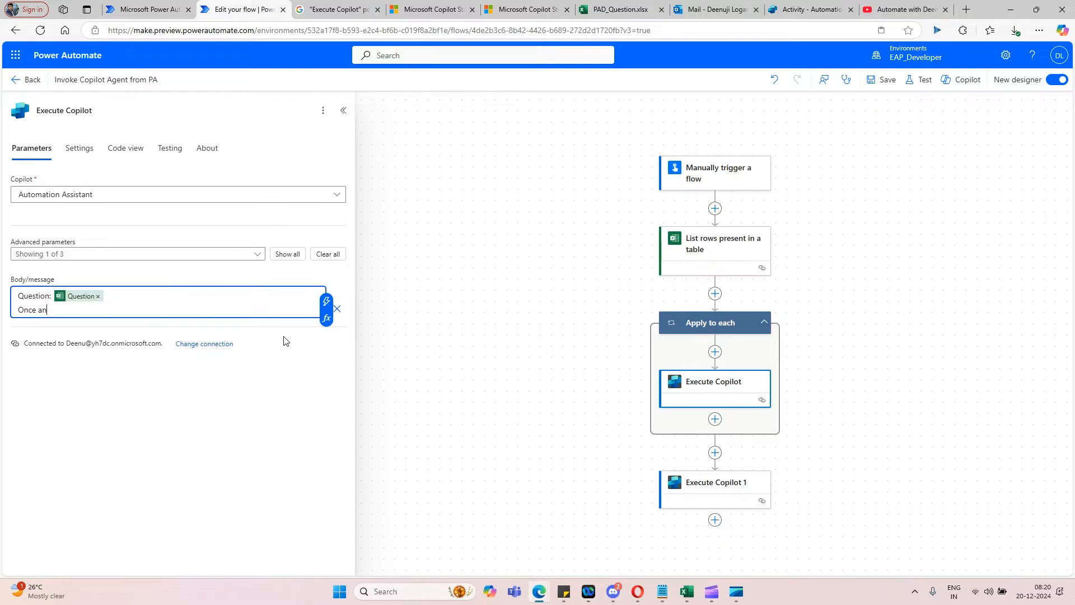
pyautogui.write('ans')
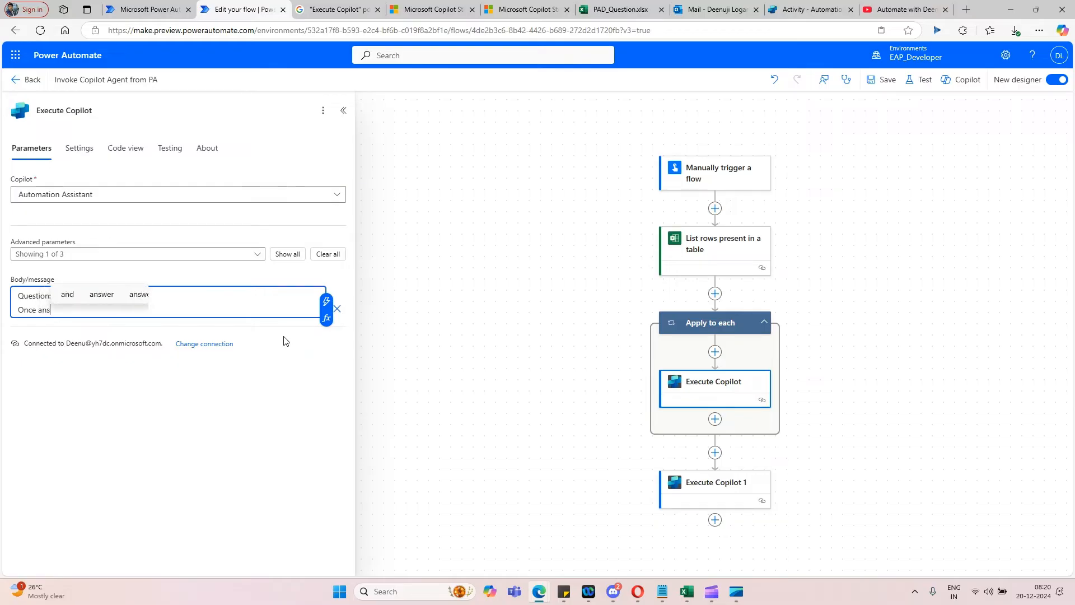
pyautogui.write('wer is g')
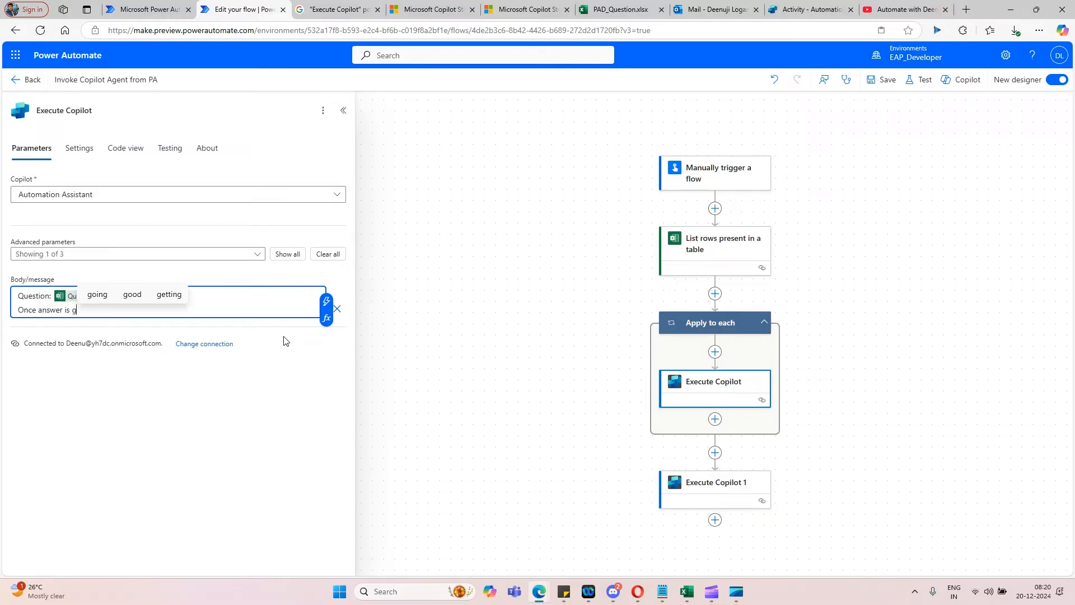
pyautogui.write('enerated then ')
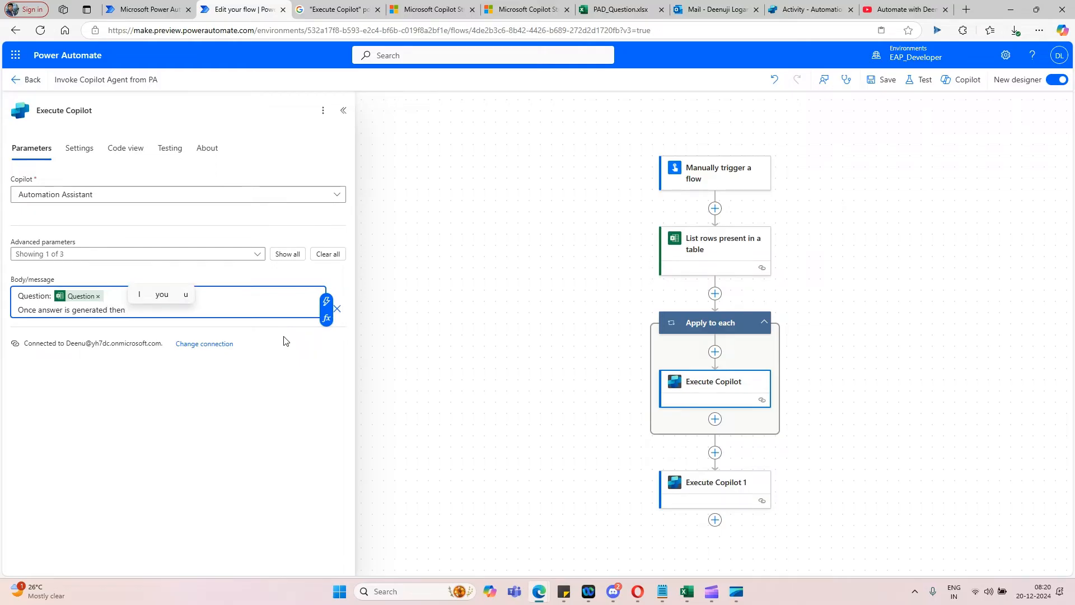
pyautogui.write('sent ')
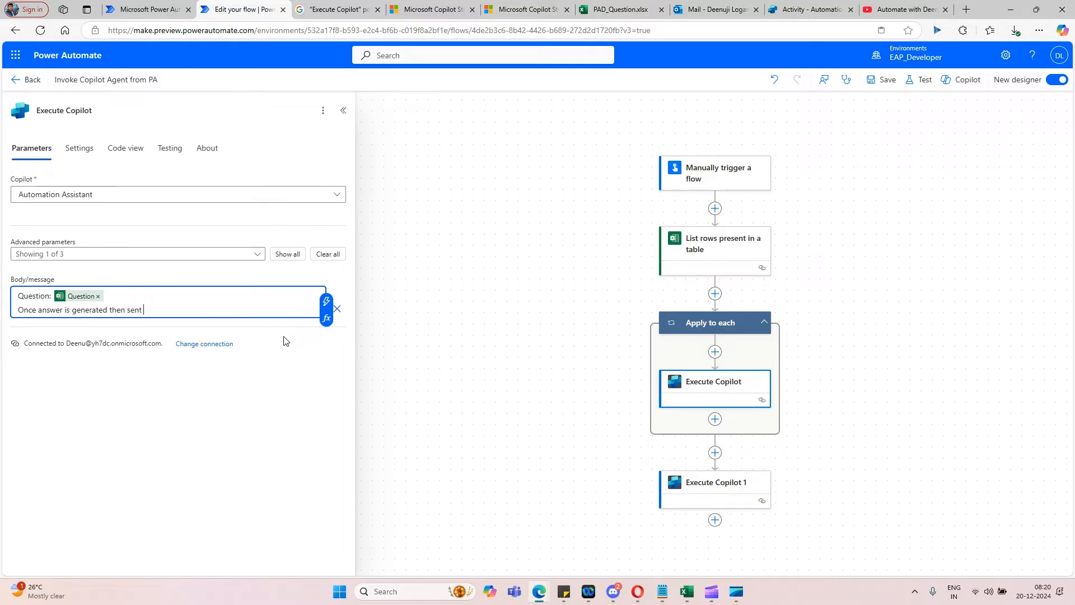
pyautogui.write('an email to ')
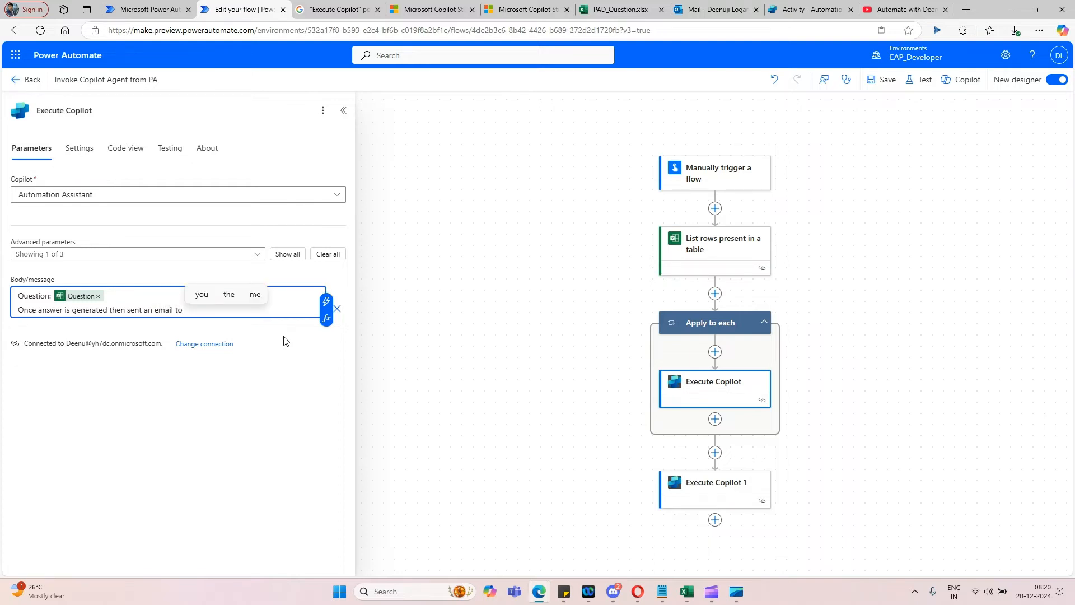
# - Complete the message's email instruction with the recipient's email address, copied from the notes app
pyautogui.write('deen')
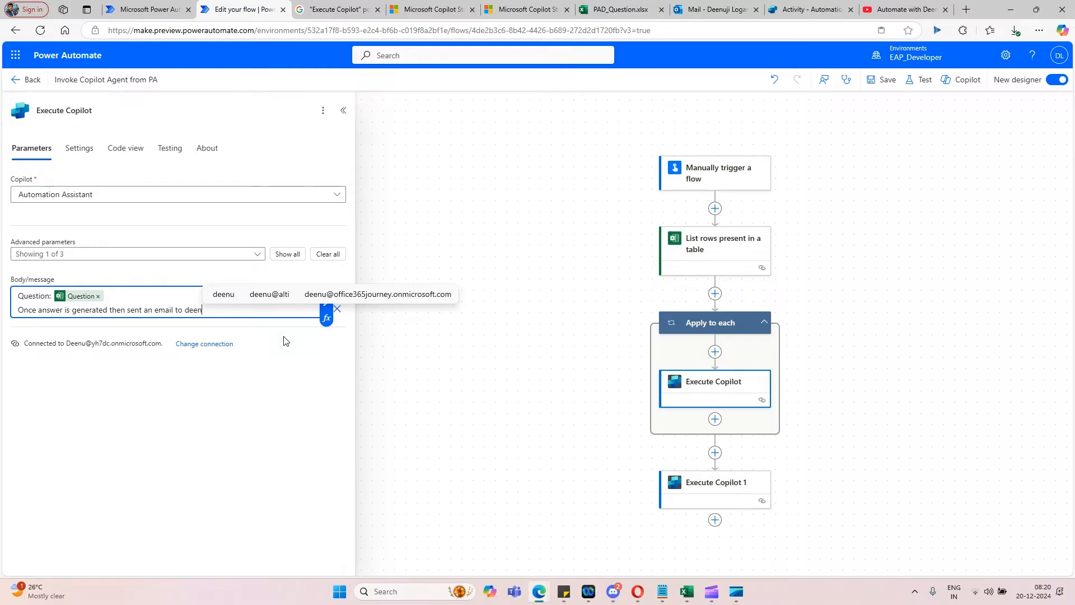
pyautogui.write('uc')
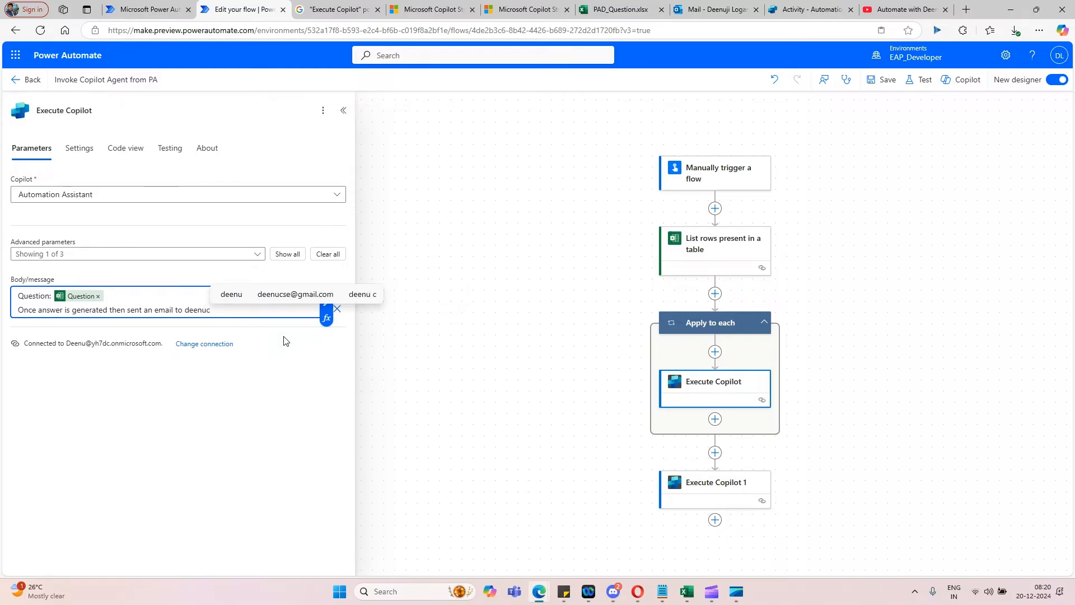
pyautogui.press('BackSpace')
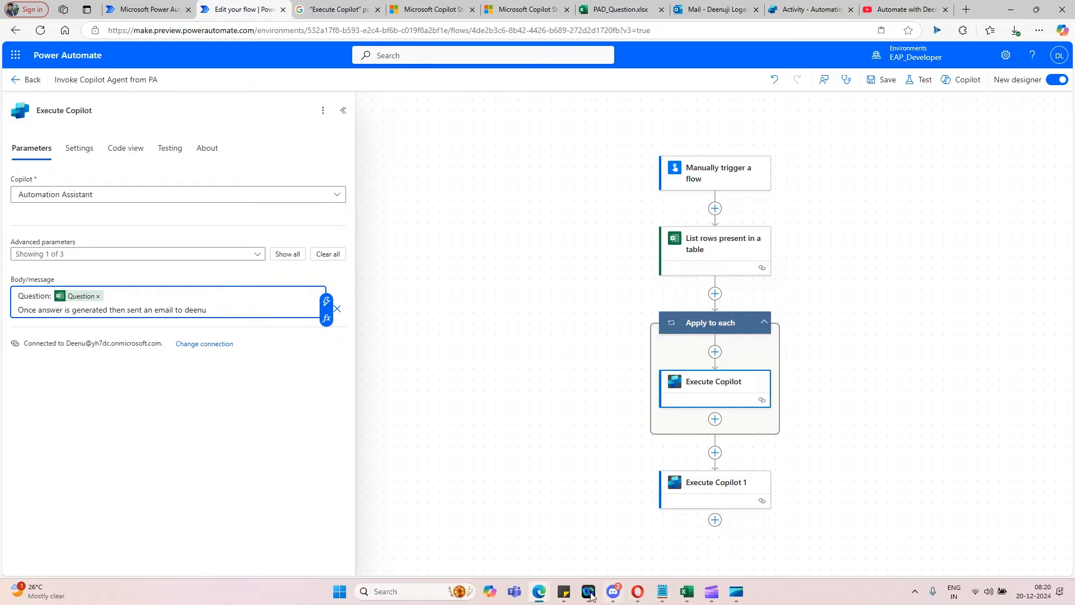
pyautogui.click(564, 592)
pyautogui.moveTo(571, 358); pyautogui.dragTo(463, 358)
pyautogui.hotkey('ctrl', 'c')
pyautogui.click(195, 310)
pyautogui.doubleClick(196, 310)
pyautogui.hotkey('ctrl', 'v')
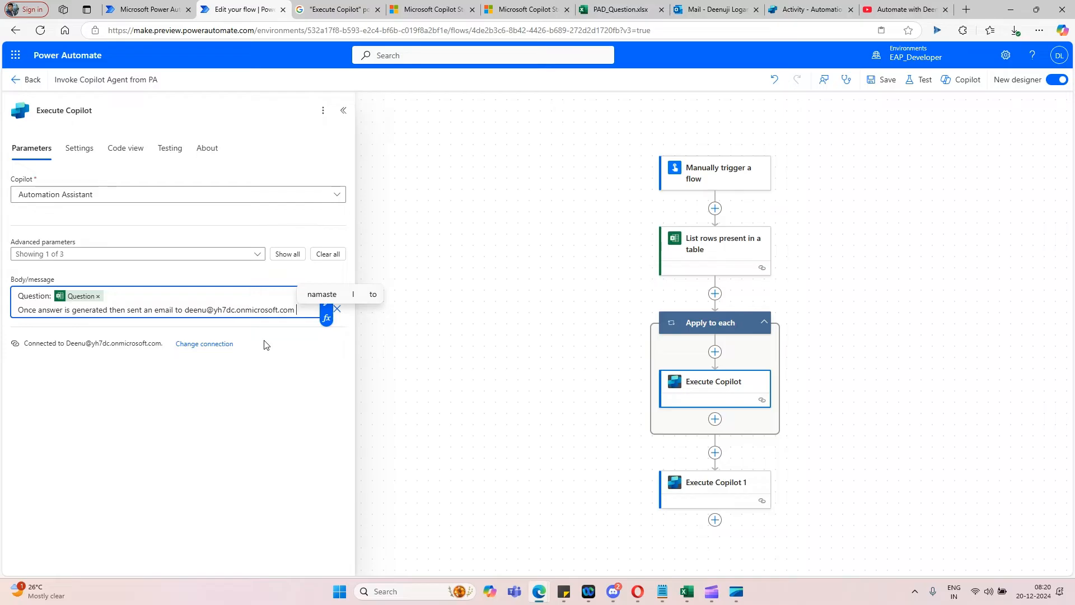
# - Append "with subject name:" to the message, followed by the Question ID dynamic value from the Excel rows
pyautogui.write('with su')
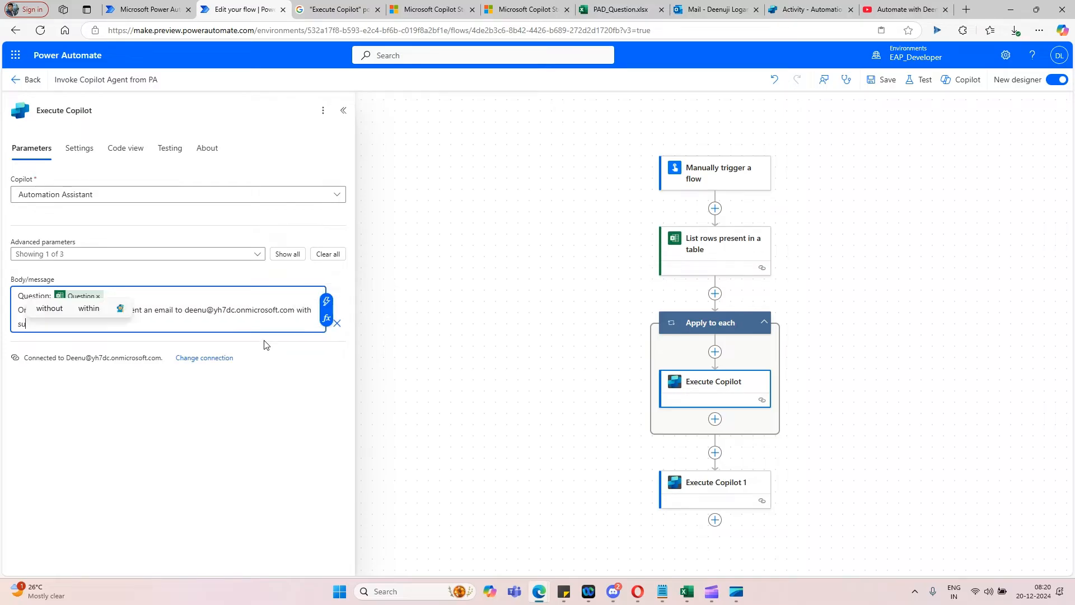
pyautogui.write('bject name')
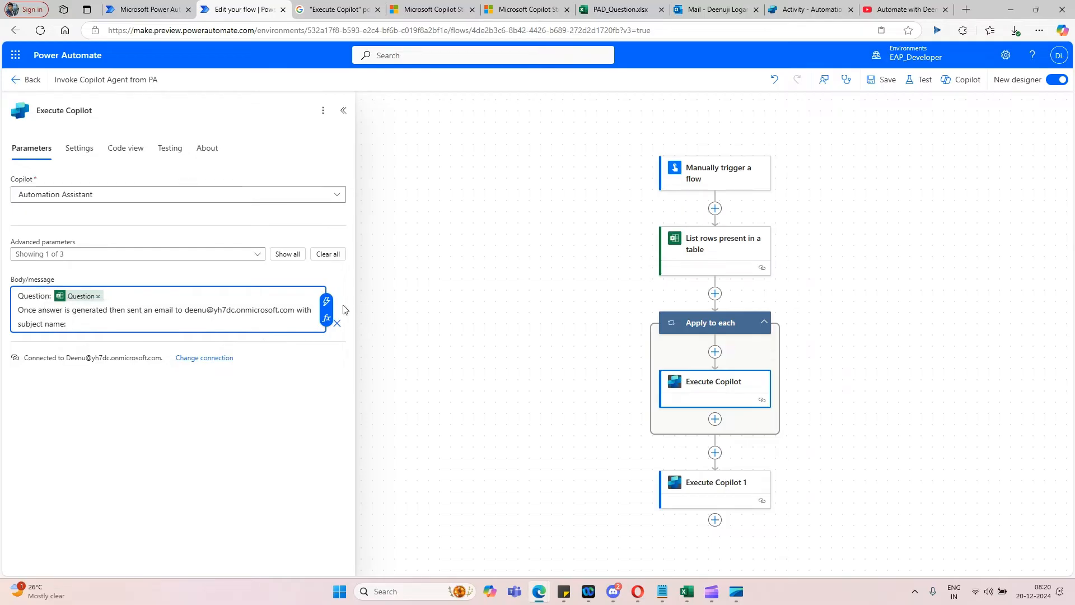
pyautogui.write(':')
pyautogui.click(326, 302)
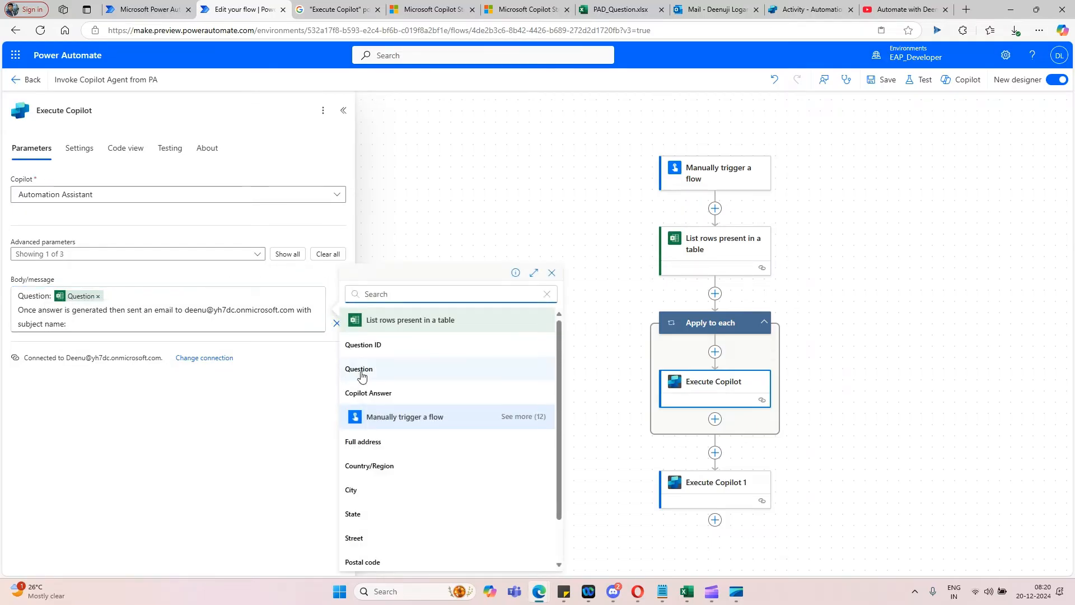
pyautogui.click(363, 345)
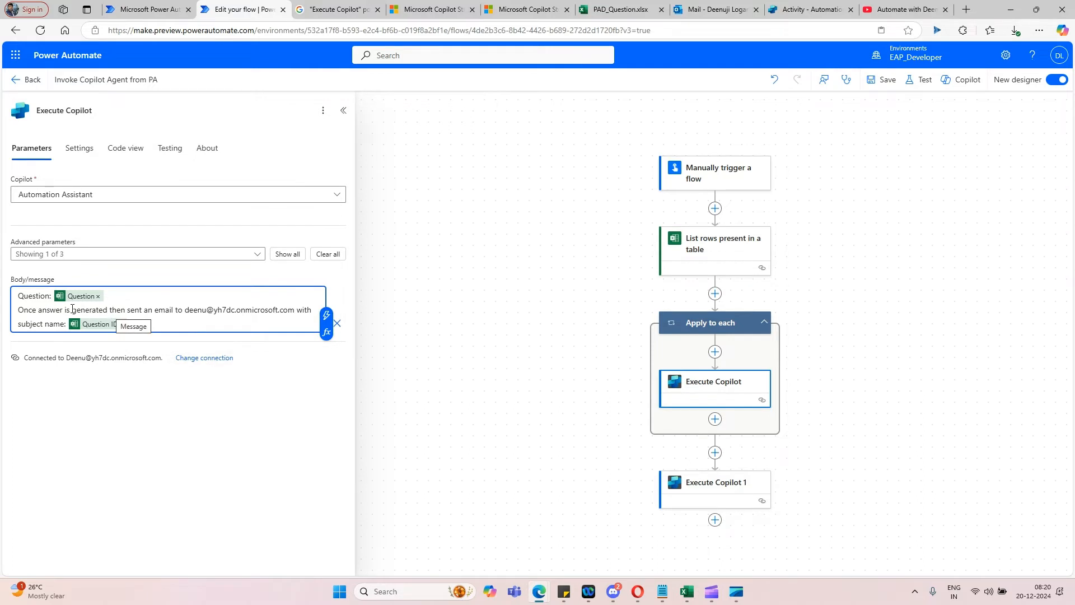
# - Change "answer" to "copilot answer" in the message's email instruction
pyautogui.doubleClick(47, 314)
pyautogui.press('BackSpace')
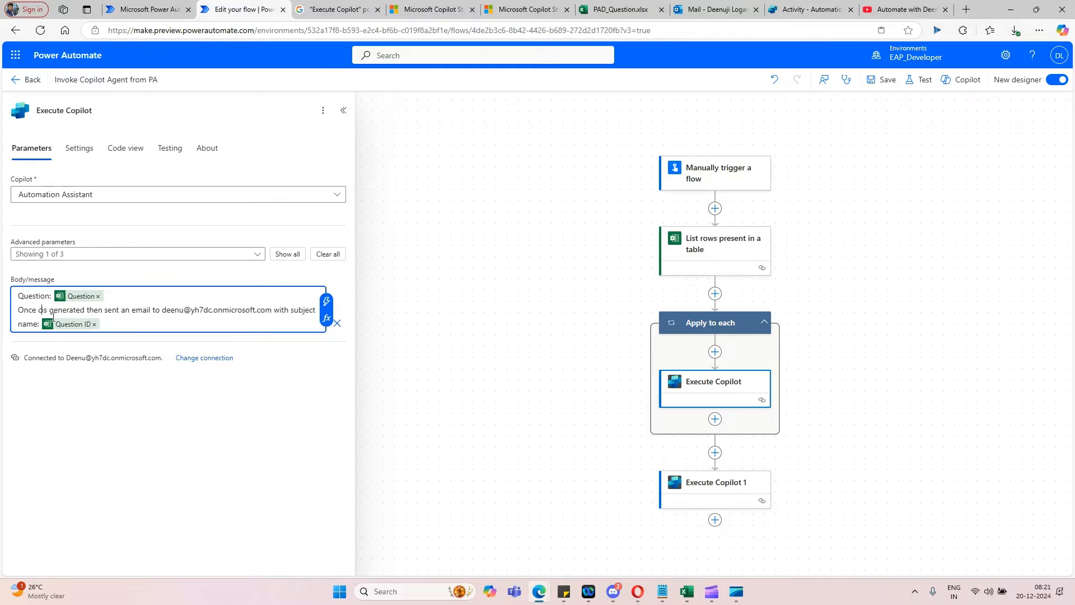
pyautogui.write('copilot ')
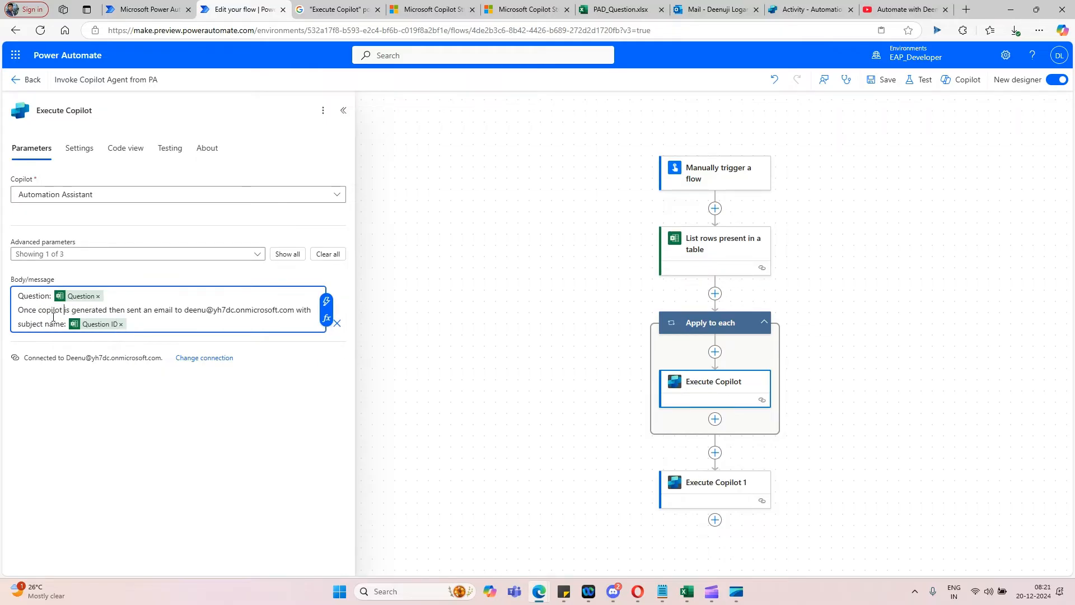
pyautogui.write('answer')
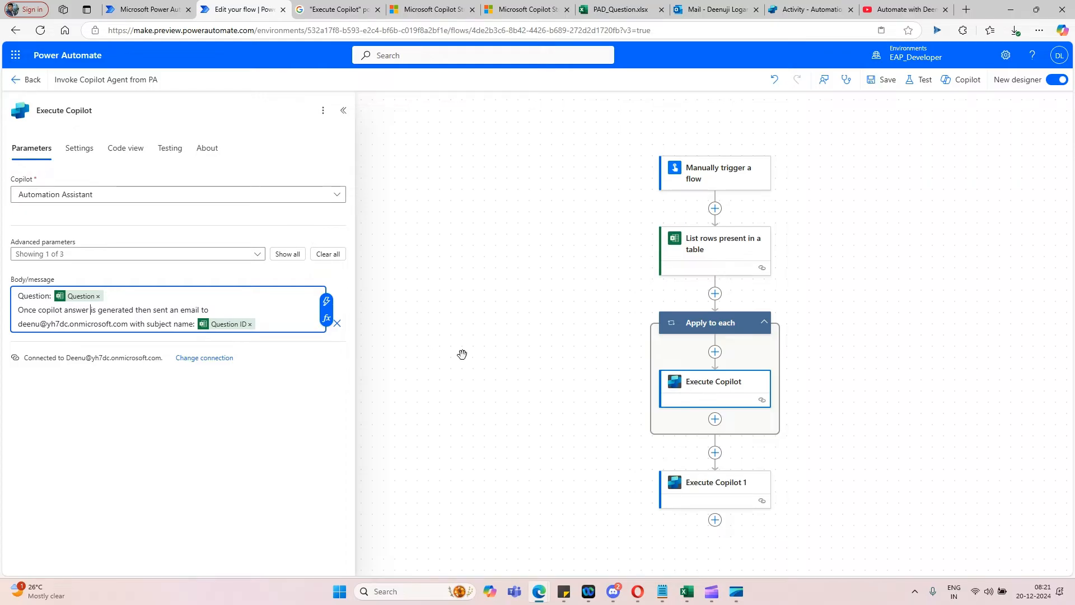
# - Try to save the flow and close the Flow Checker
pyautogui.click(884, 81)
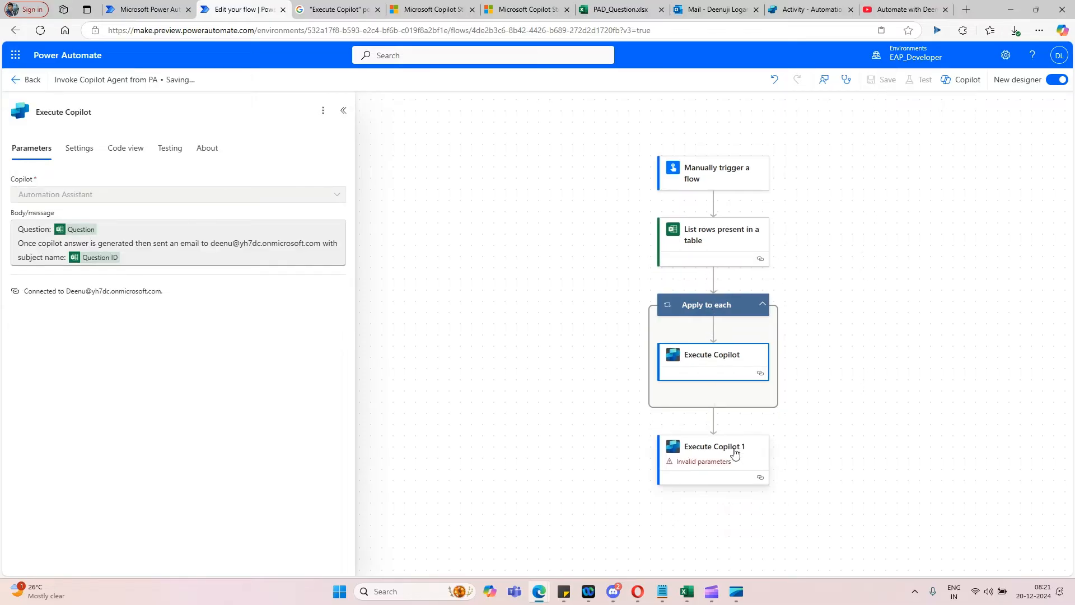
pyautogui.click(735, 451)
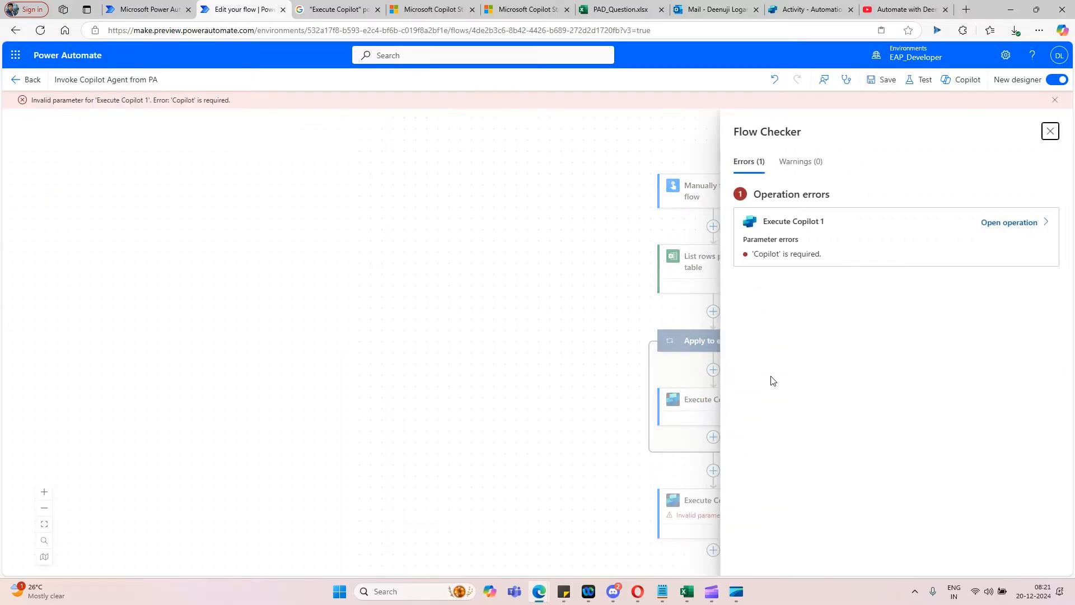
pyautogui.click(1049, 131)
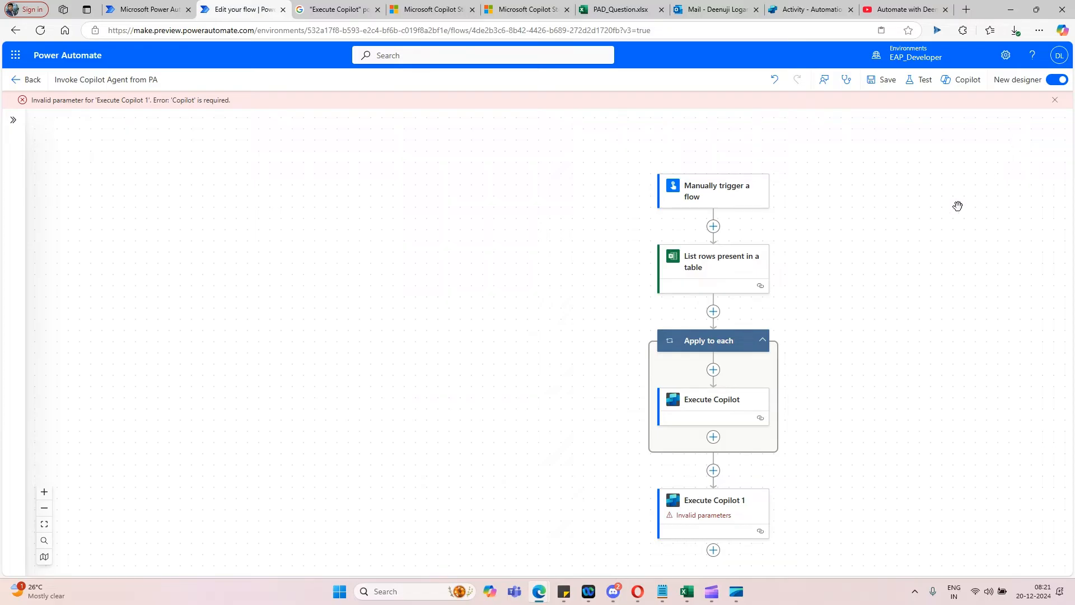
# - Delete the Execute Copilot 1 action below the Apply to each loop
pyautogui.click(738, 520)
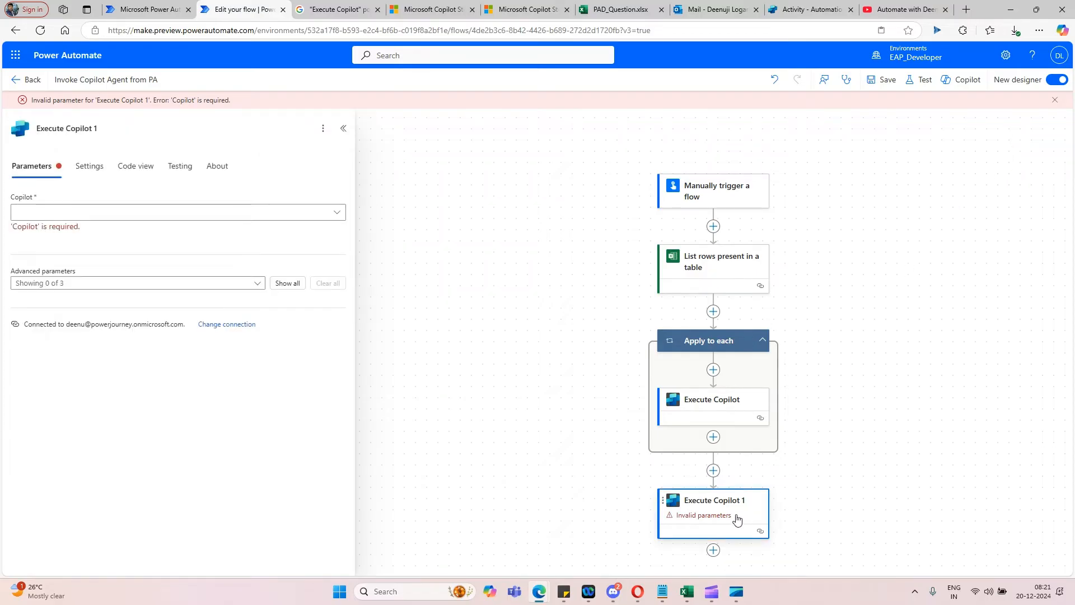
pyautogui.press('Delete')
pyautogui.click(665, 340)
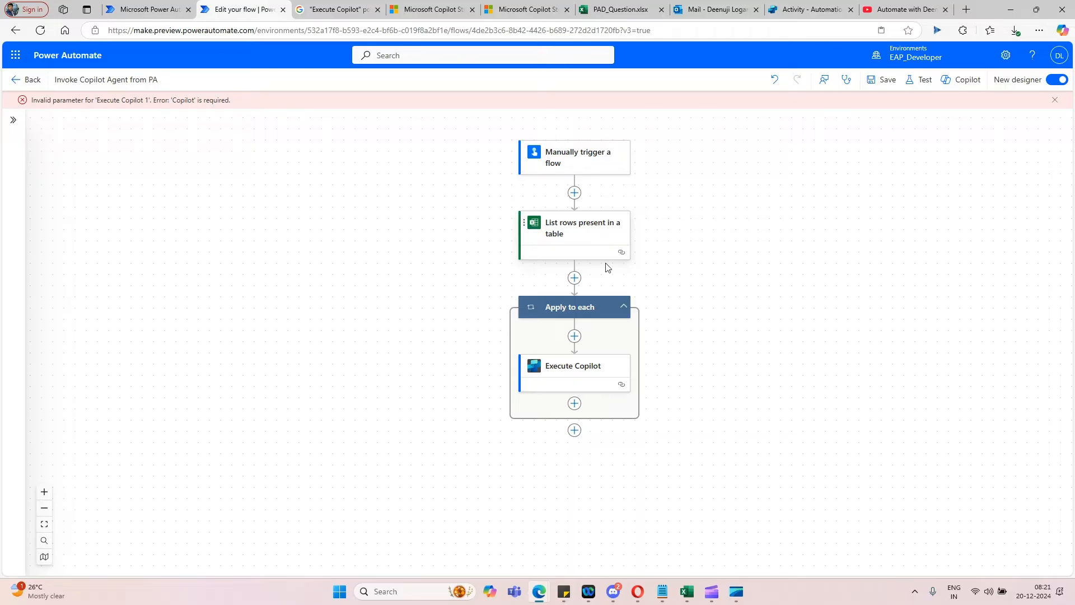
# - Review the looped Execute Copilot action, and switch to Copilot Studio to examine the Automation Assistant agent's overview and configured actions
pyautogui.click(597, 374)
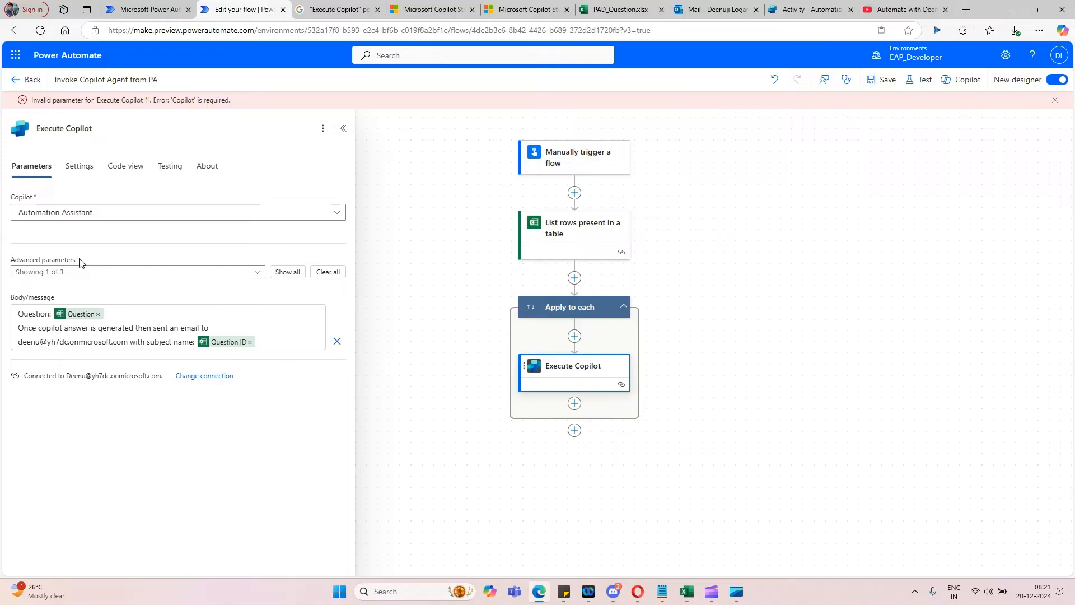
pyautogui.click(804, 13)
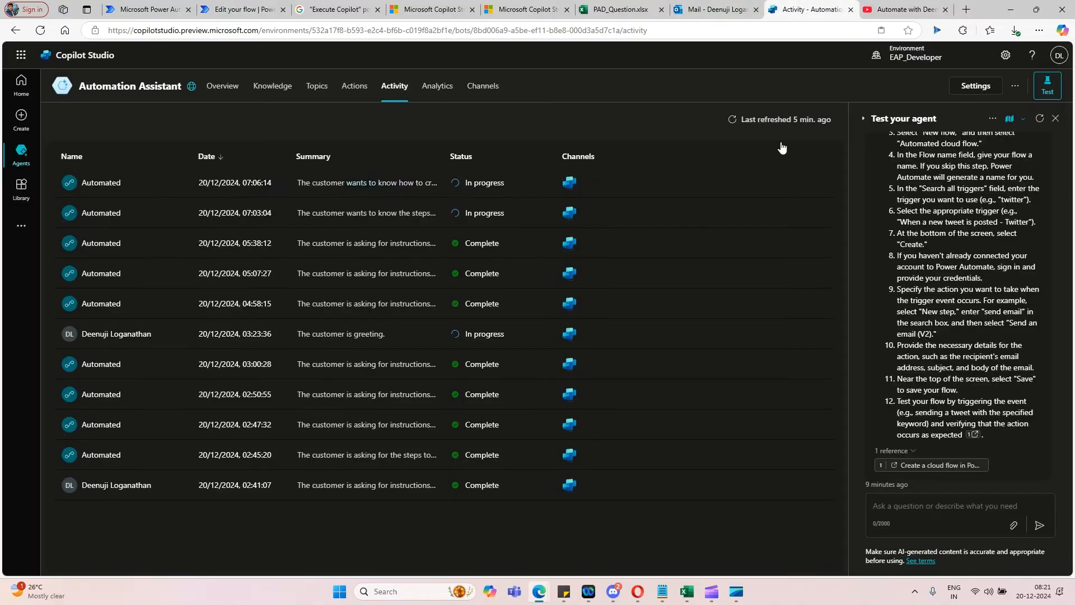
pyautogui.click(354, 87)
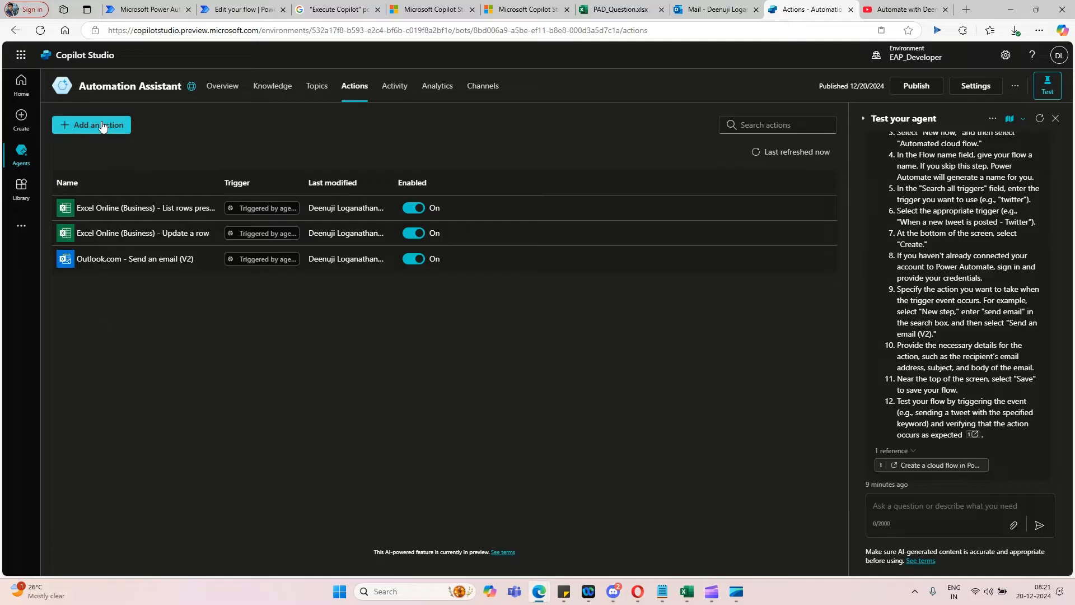
pyautogui.click(229, 90)
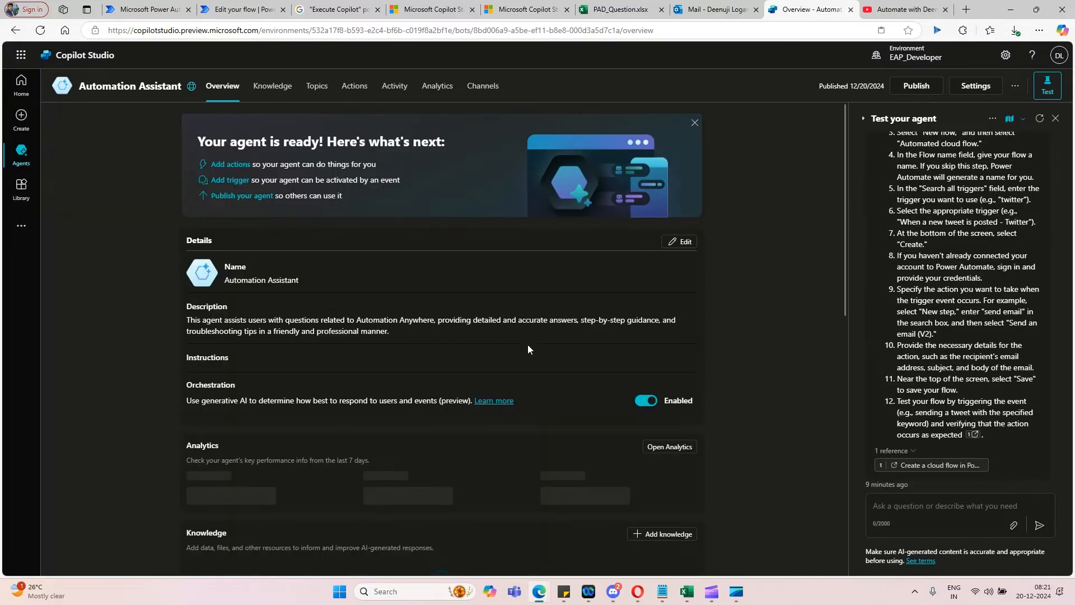
pyautogui.scroll(-3, 573, 409)
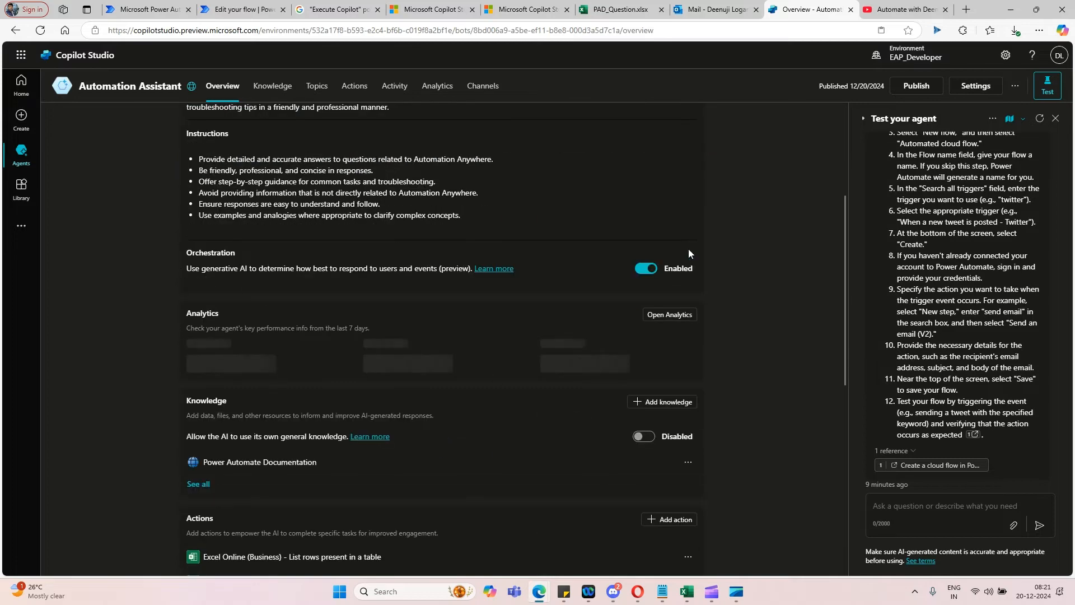
pyautogui.click(272, 87)
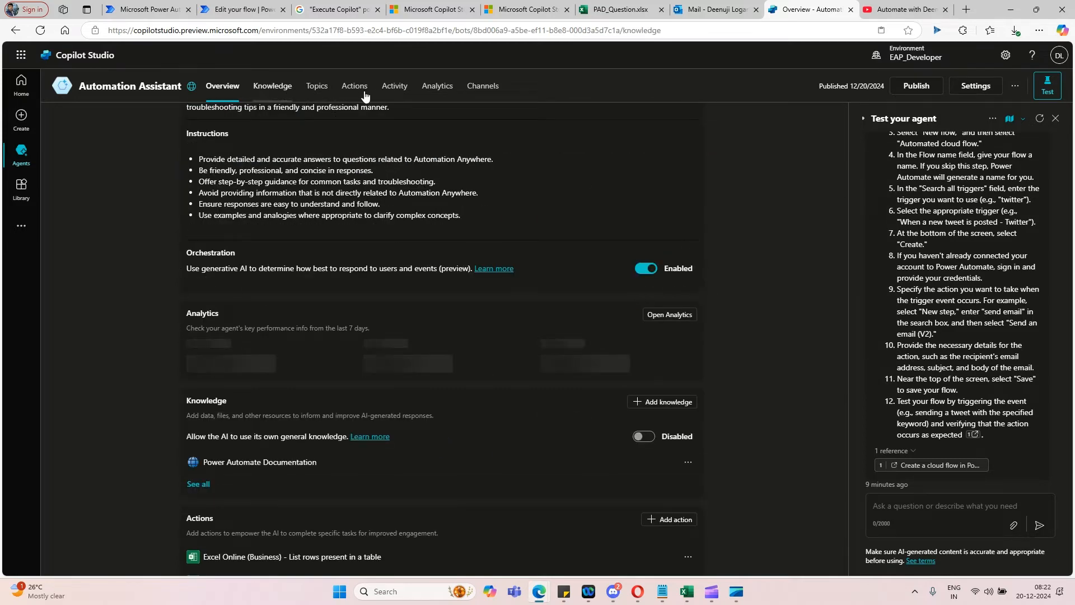
pyautogui.click(358, 90)
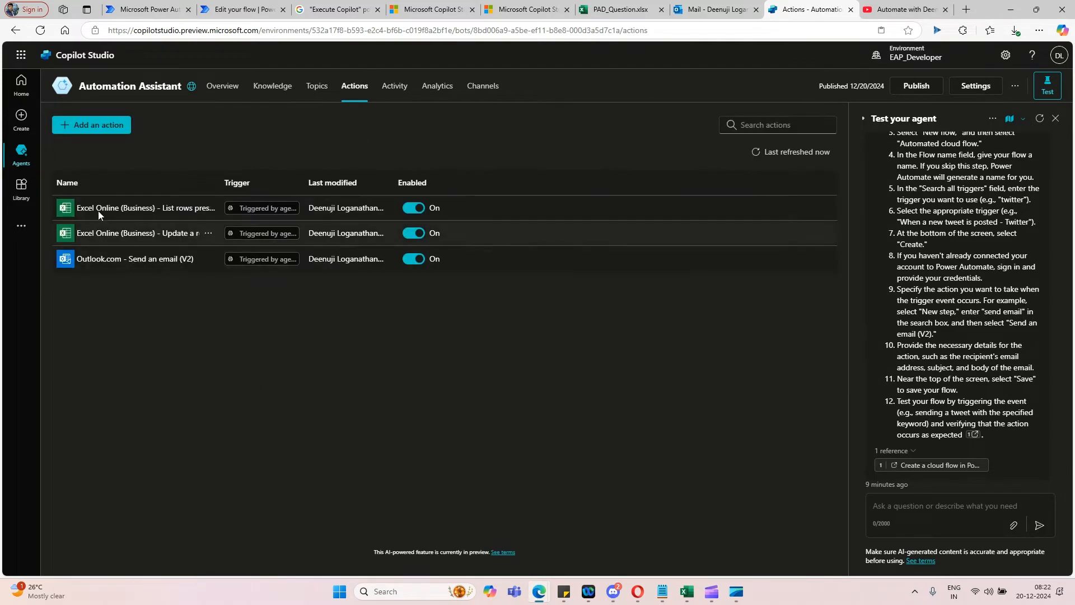
# - Search the agent's available actions for "send email", look through the matches, and close the dialog without adding one
pyautogui.click(84, 124)
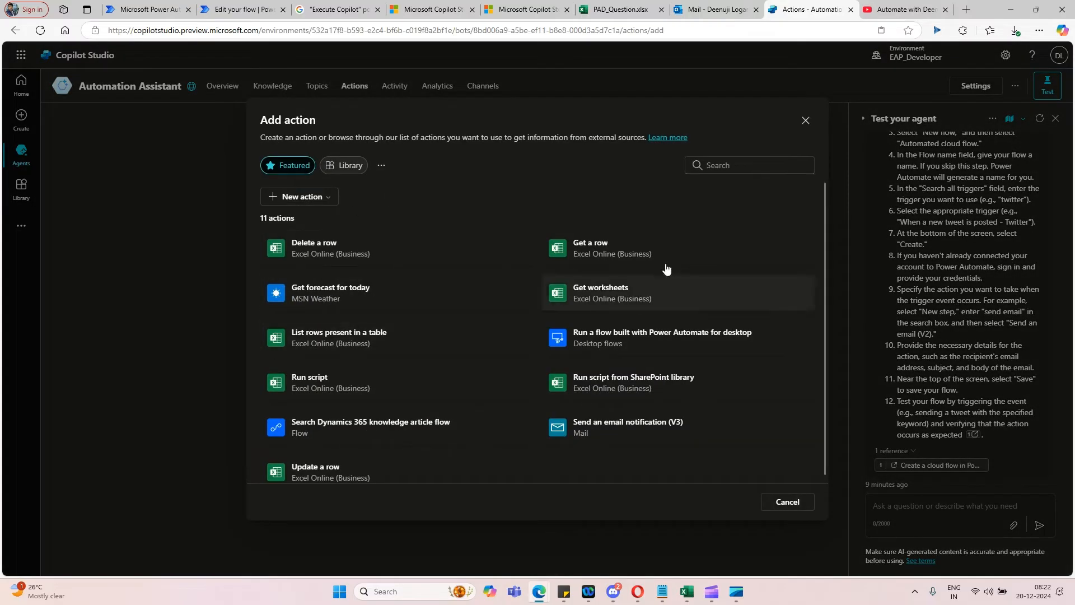
pyautogui.click(761, 163)
pyautogui.write('send')
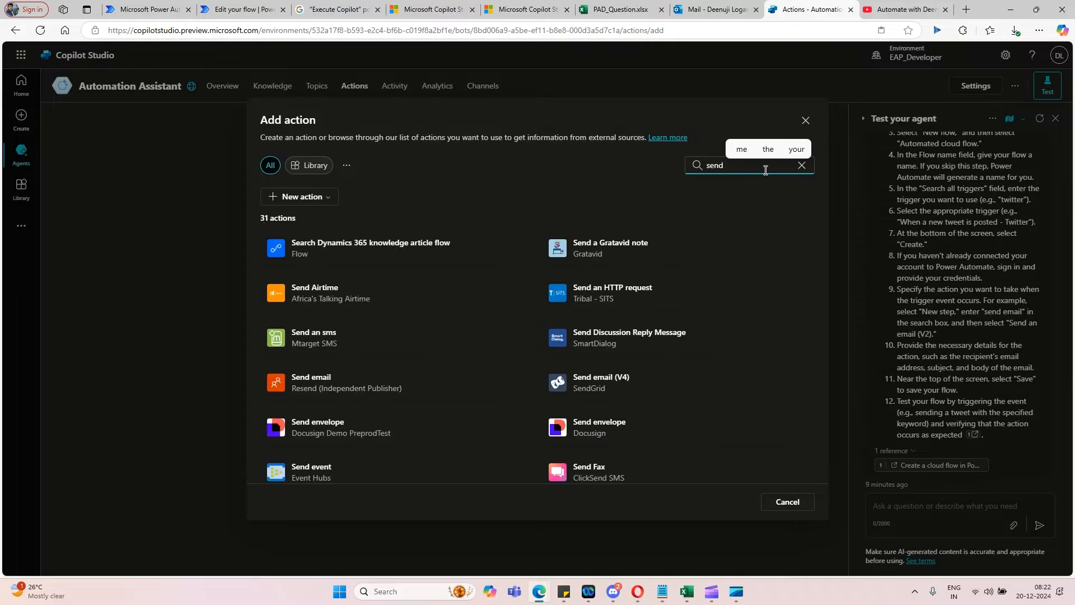
pyautogui.write(' email')
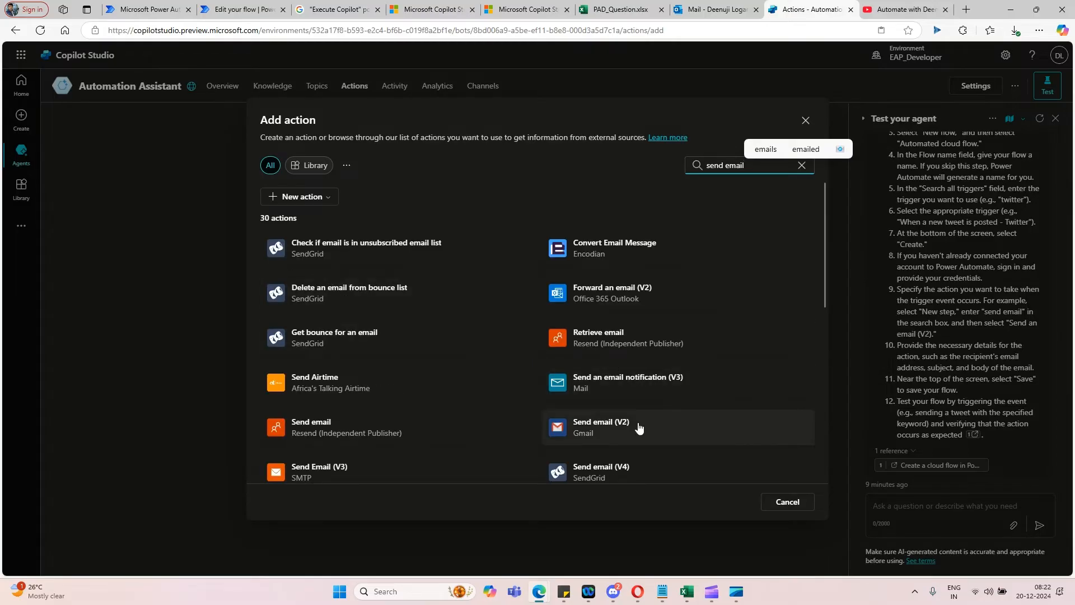
pyautogui.scroll(-4, 735, 418)
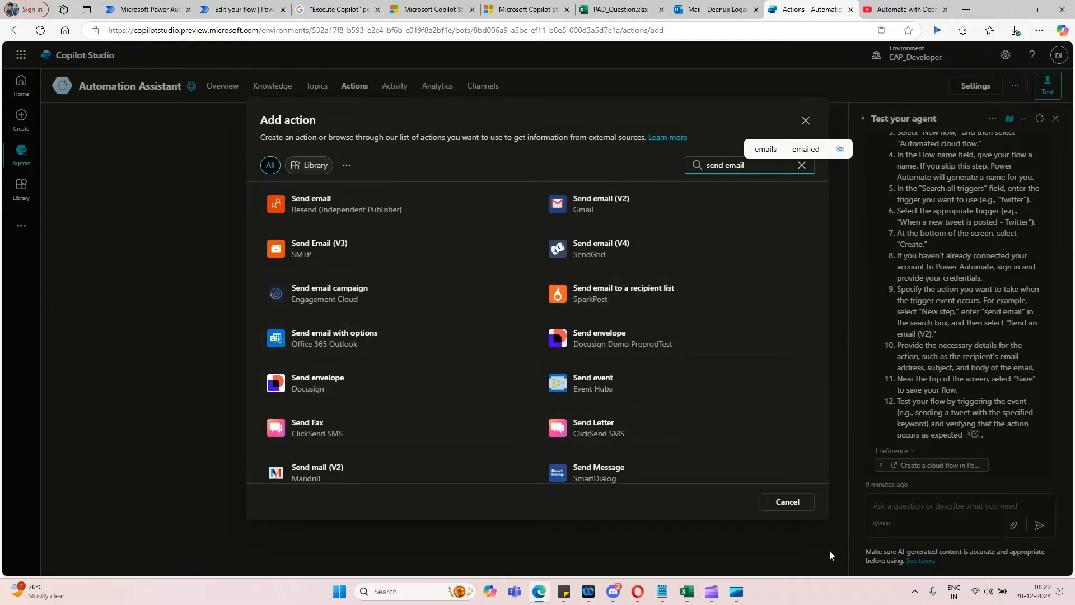
pyautogui.click(789, 502)
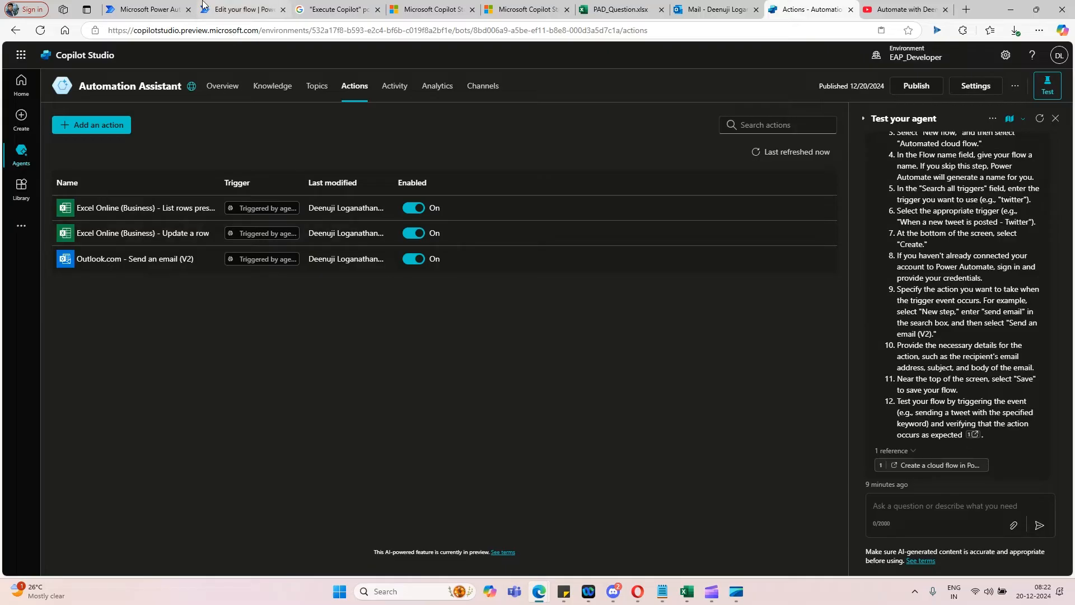
# - Switch back to the Power Automate flow, dismiss the Execute Copilot 1 error and save the flow
pyautogui.click(240, 10)
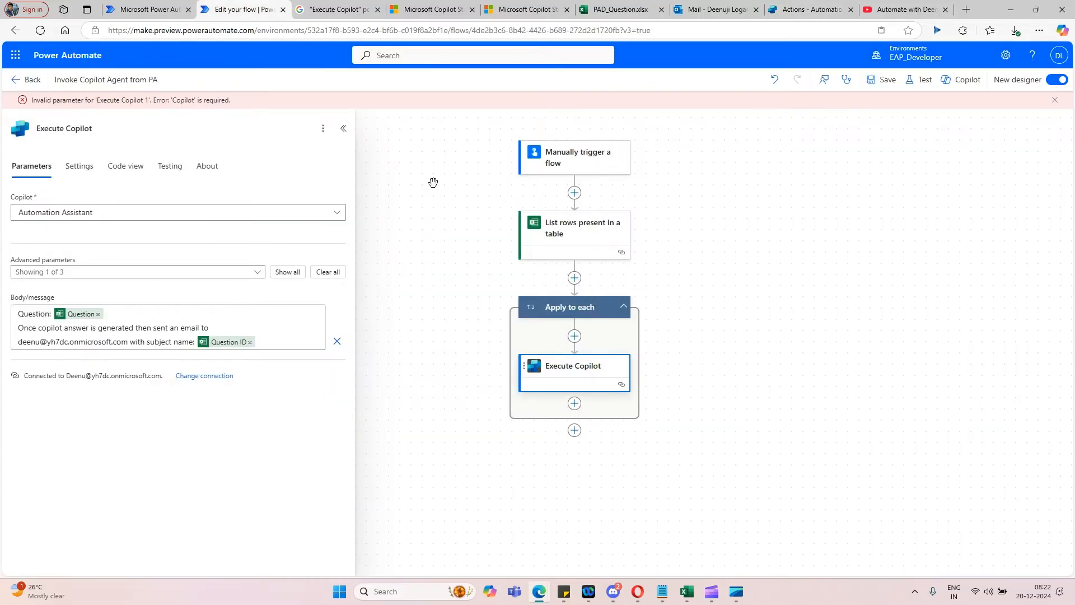
pyautogui.click(1055, 100)
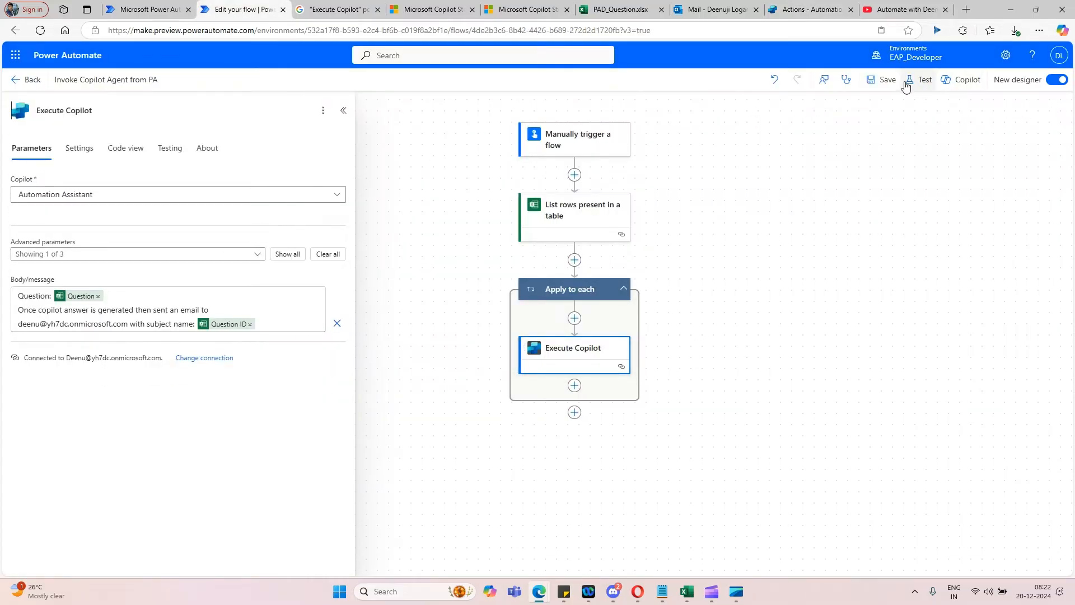
pyautogui.click(890, 81)
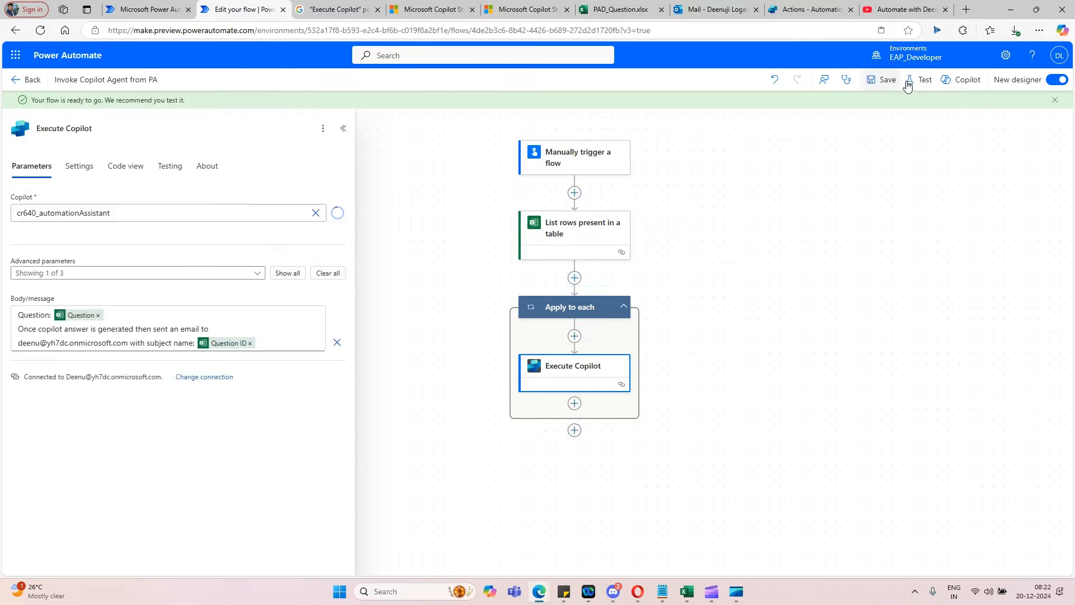
# - Test the Invoke Copilot Agent from PA flow manually, accepting its connections and starting the run
pyautogui.click(923, 83)
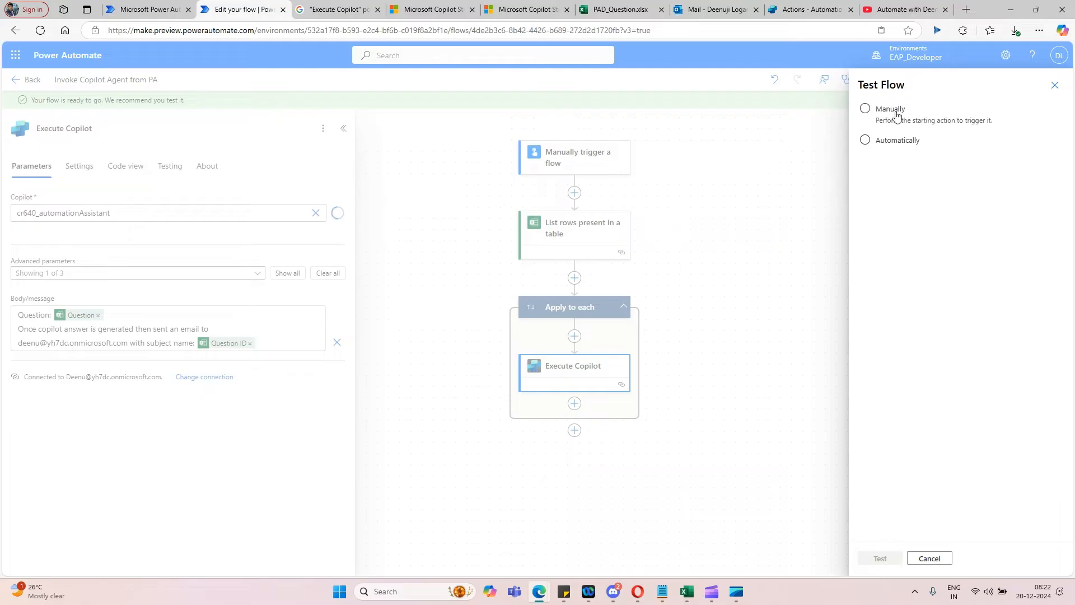
pyautogui.click(889, 111)
pyautogui.click(886, 558)
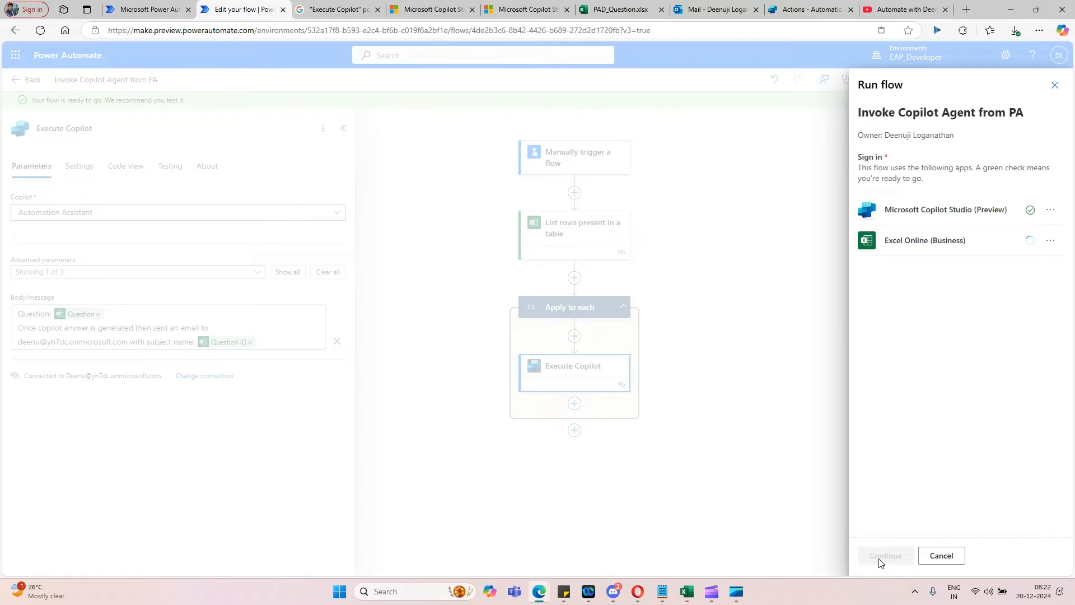
pyautogui.click(880, 561)
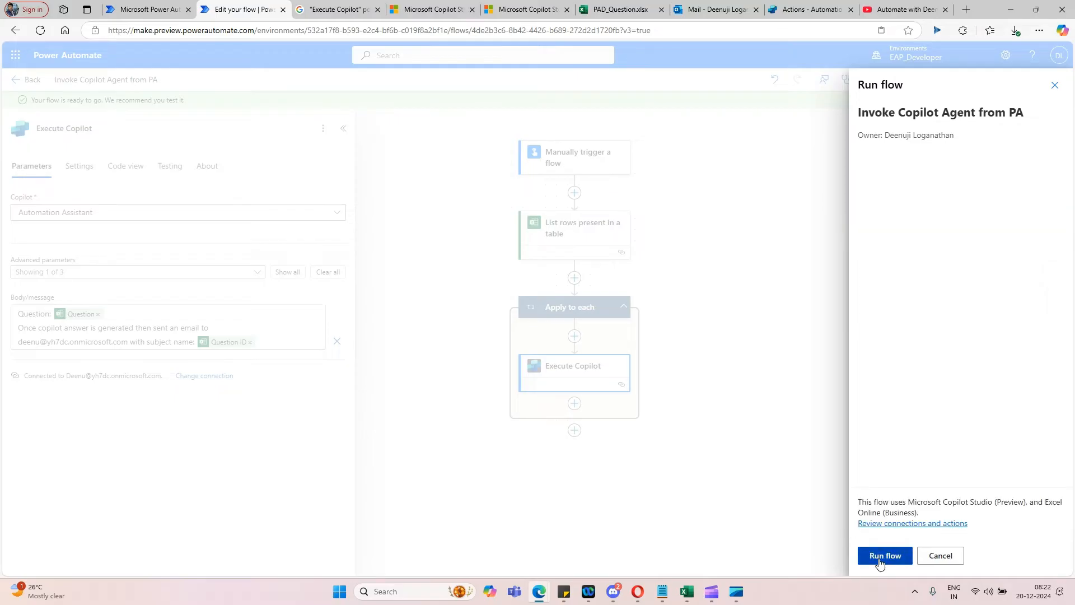
pyautogui.click(881, 558)
# - Switch to Outlook and check the inbox, opening the recent Microsoft Security messages
pyautogui.click(717, 10)
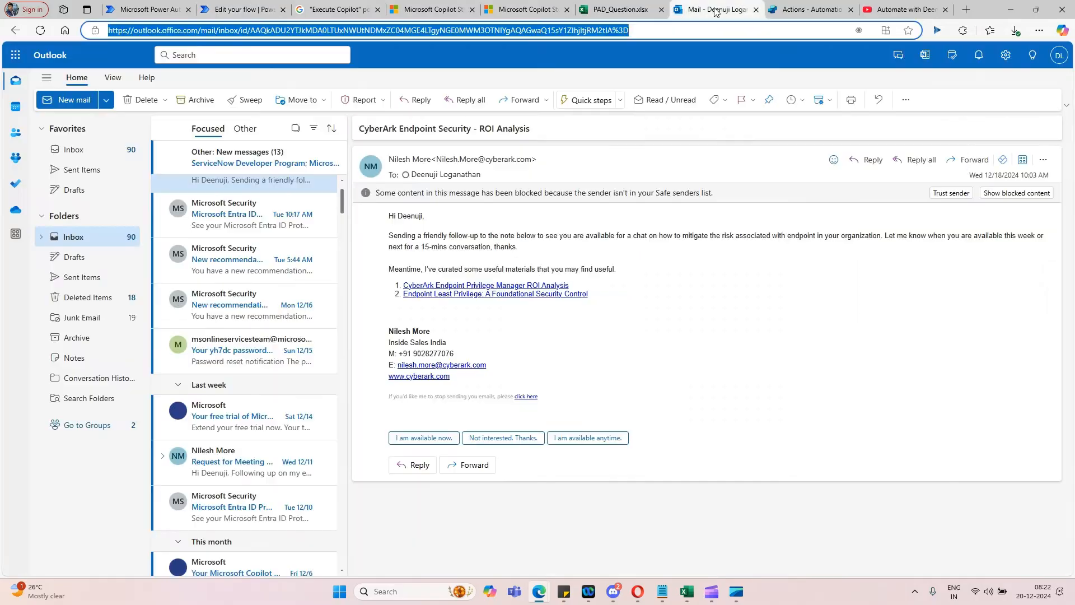
pyautogui.click(236, 197)
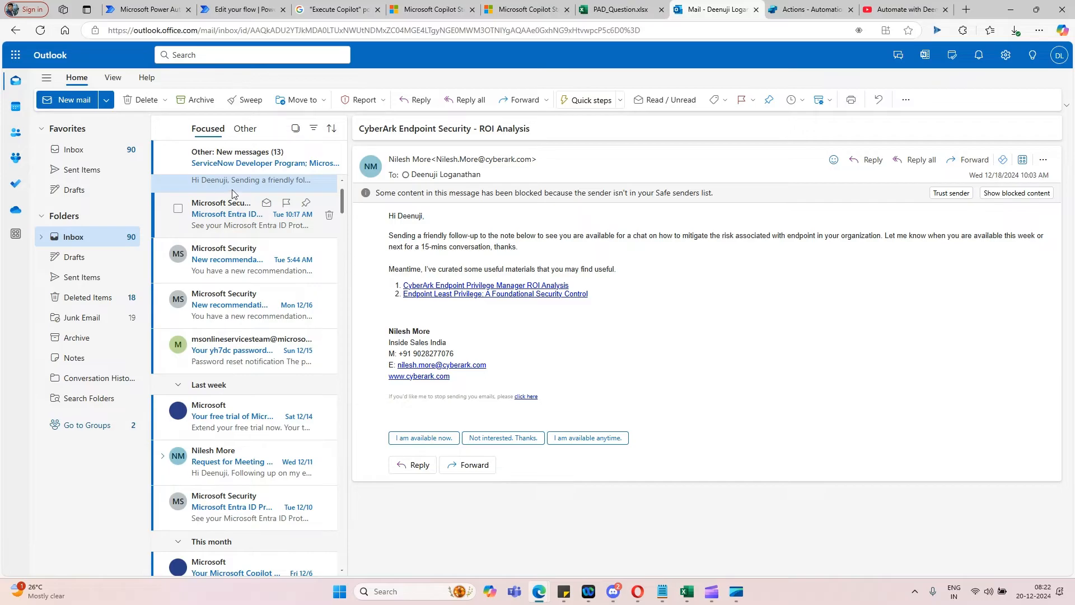
pyautogui.click(230, 264)
pyautogui.click(223, 216)
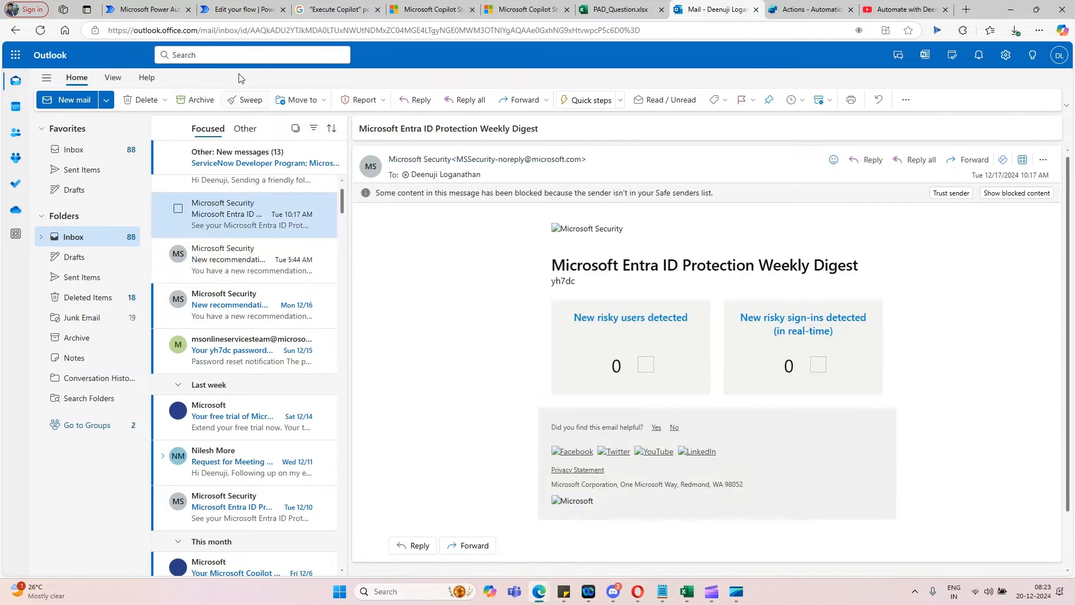
# - Return to the flow, close the run confirmation and examine the run's status for each action
pyautogui.click(241, 11)
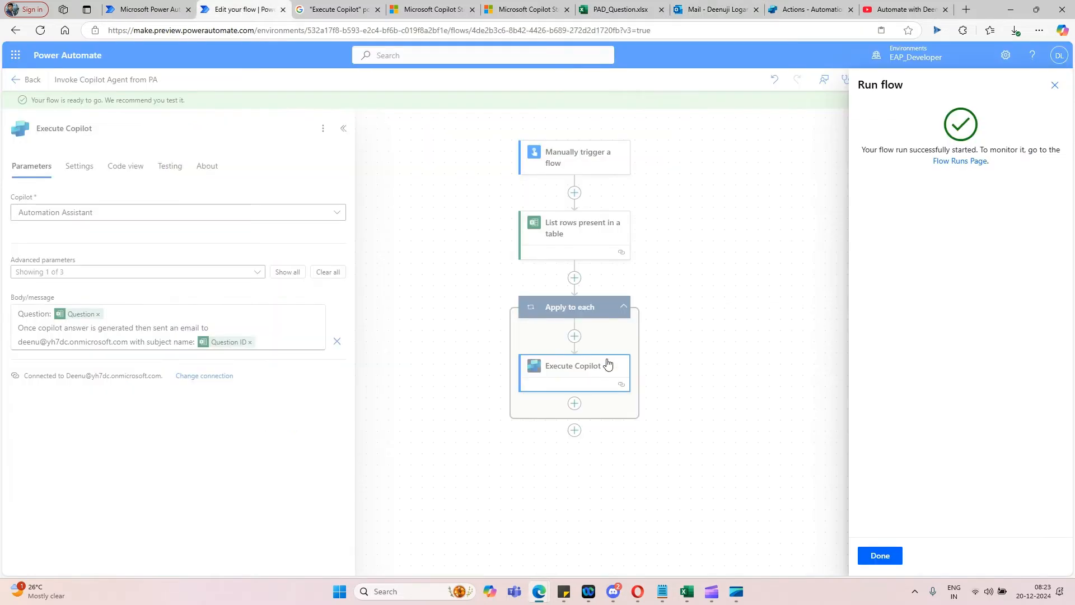
pyautogui.click(880, 553)
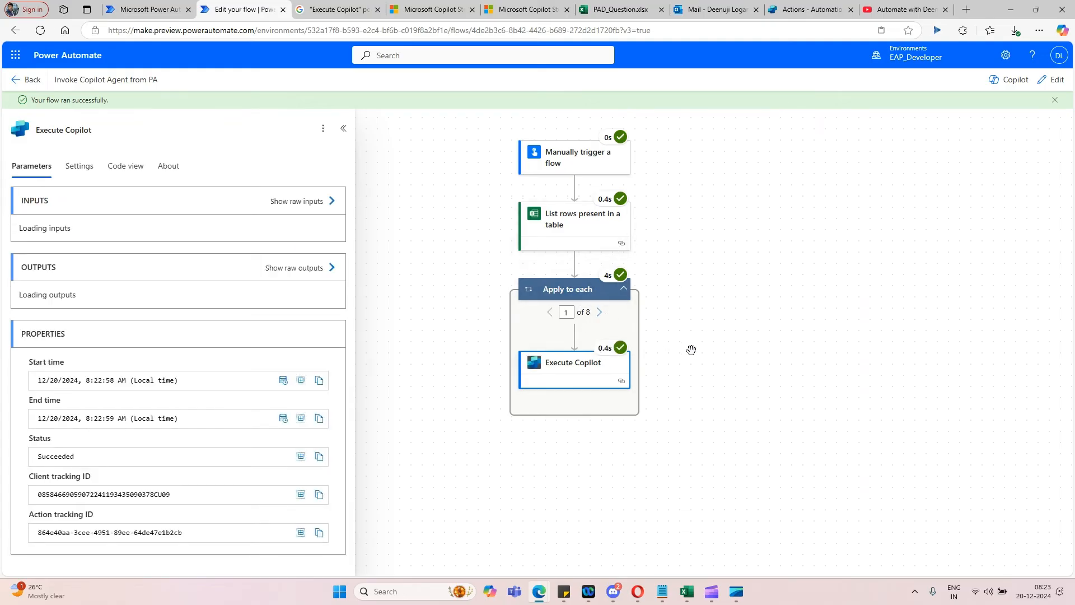
# - Check the Outlook inbox for the answer emails, and look up question Q001 in the PAD_Question workbook
pyautogui.click(711, 10)
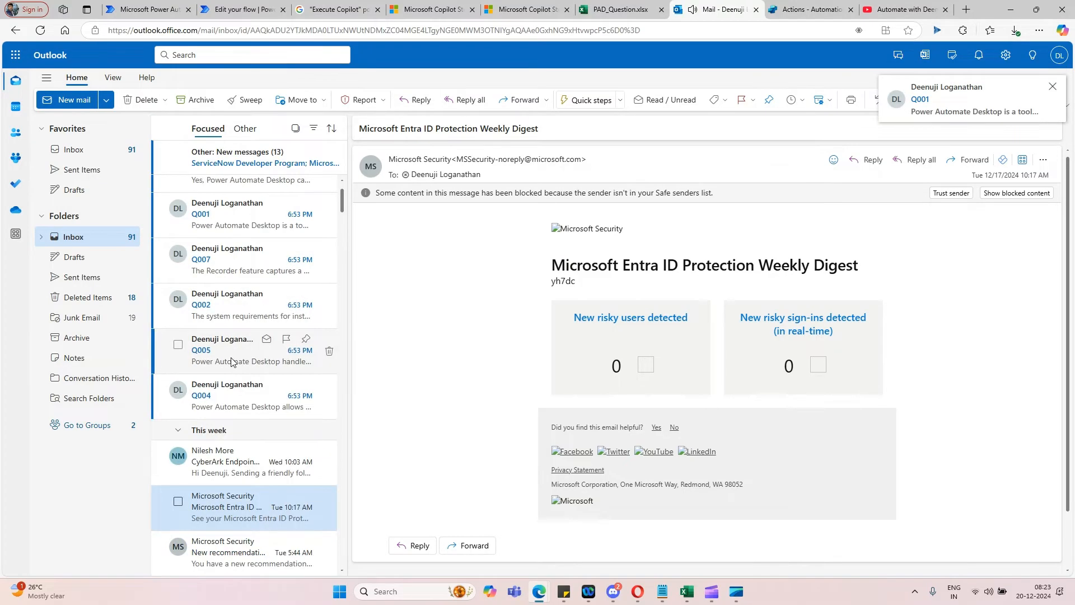
pyautogui.click(621, 10)
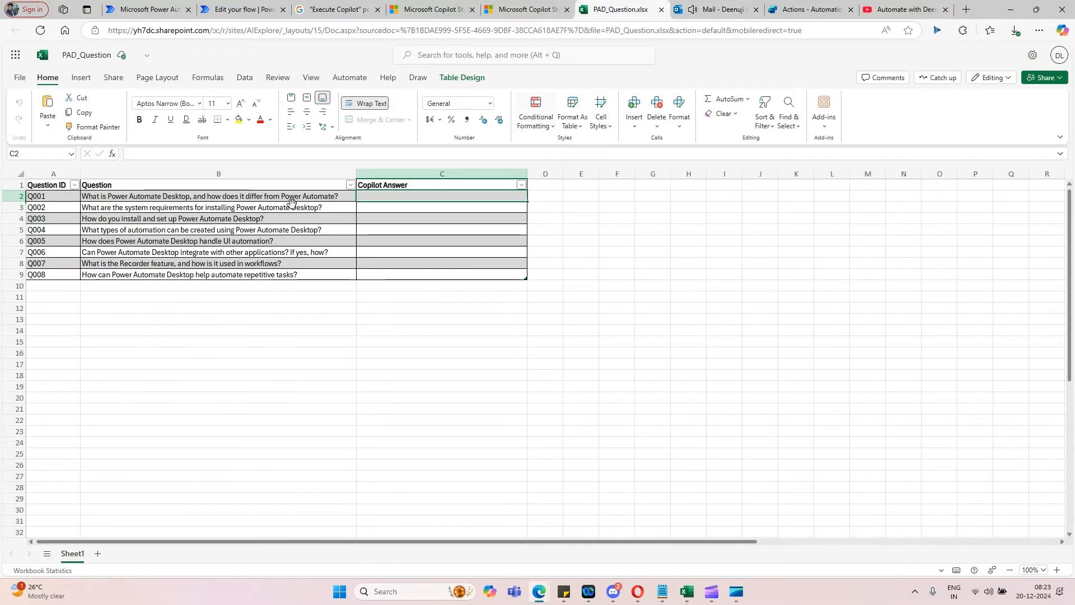
pyautogui.click(62, 198)
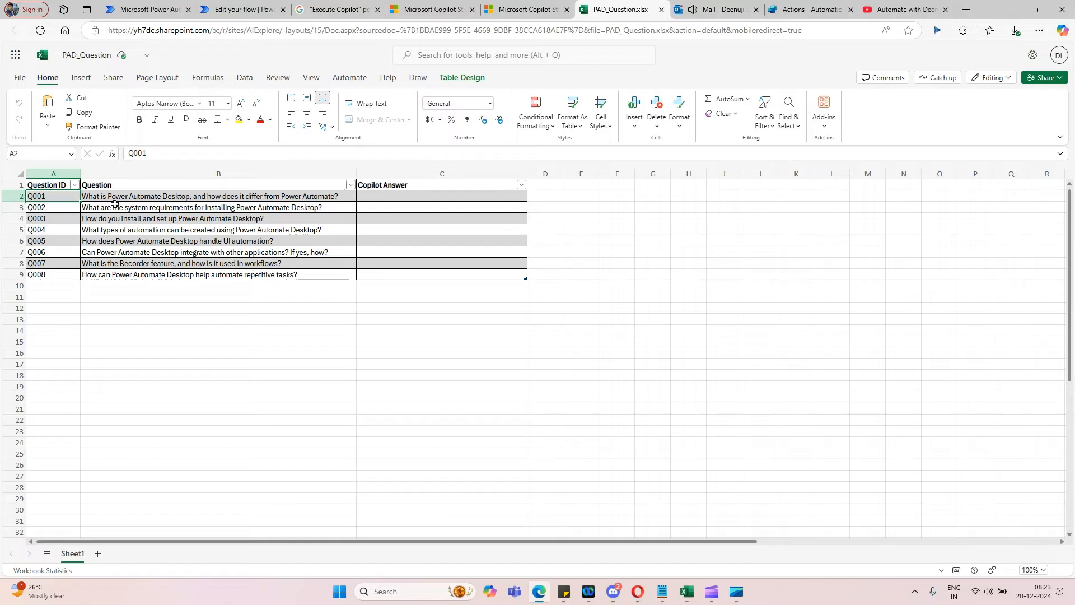
pyautogui.click(132, 198)
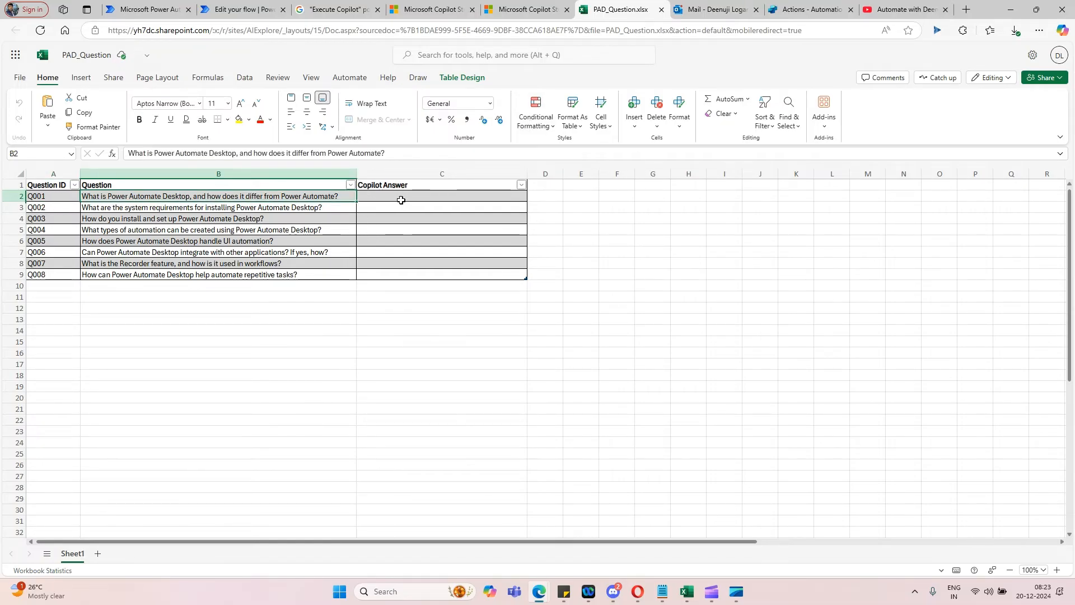
# - Read the Q004 answer email in Outlook, and check the Copilot Answer column in the PAD_Question workbook
pyautogui.click(717, 9)
pyautogui.click(220, 488)
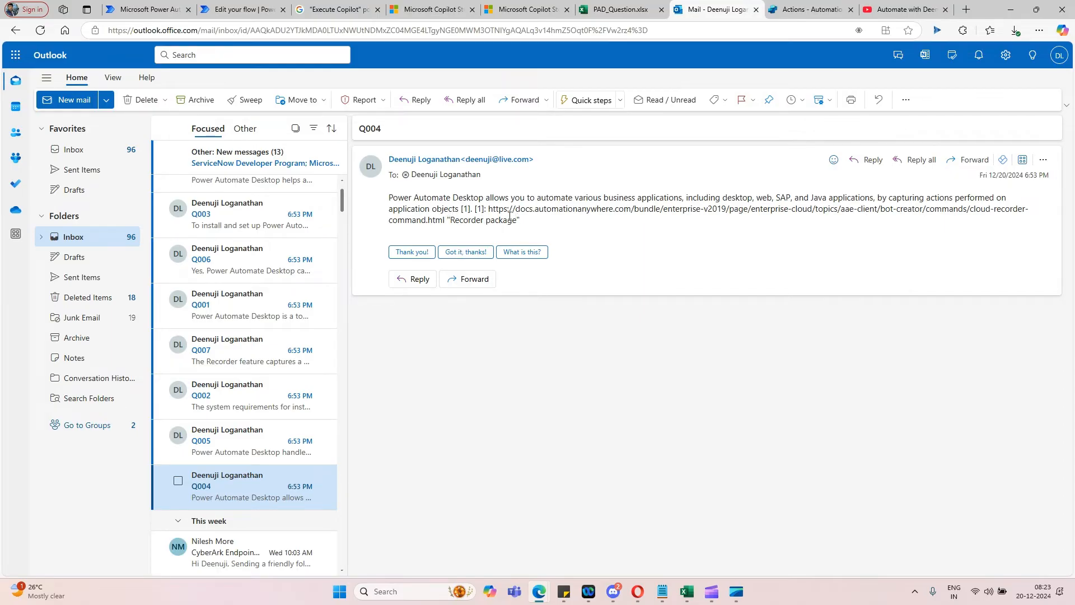
pyautogui.click(615, 13)
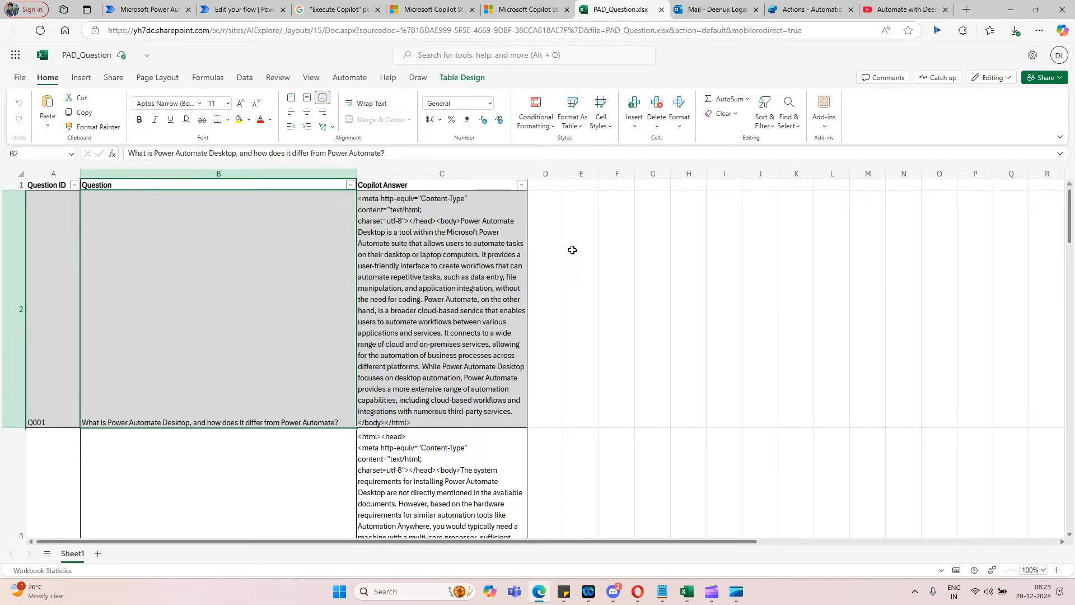
# - Close the PAD_Question workbook, reopen it from the AI Explore document library, and review the Copilot Answer column
pyautogui.click(661, 9)
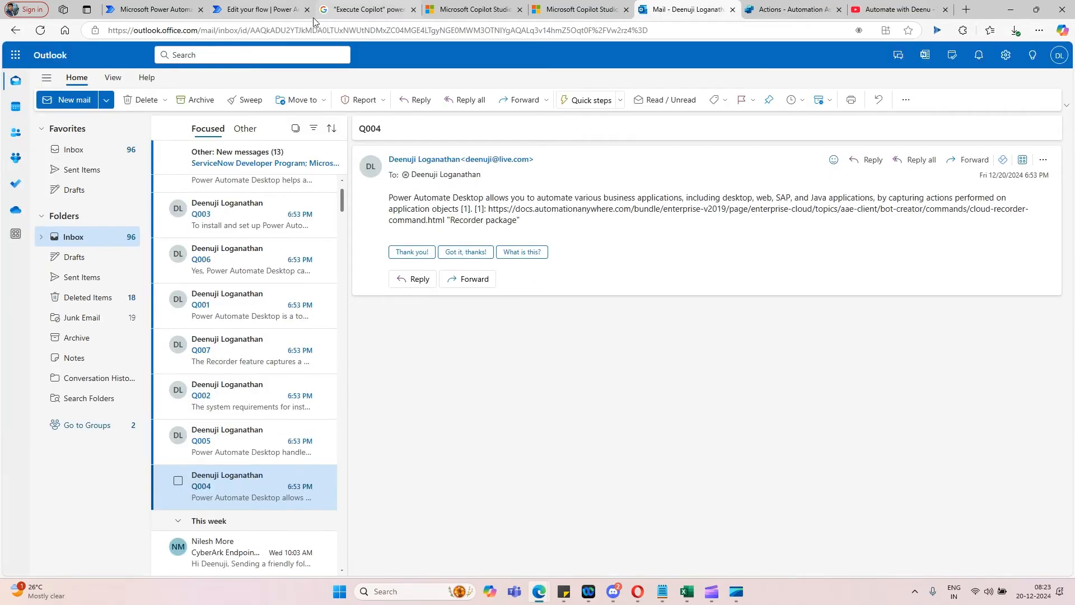
pyautogui.click(380, 10)
pyautogui.click(16, 30)
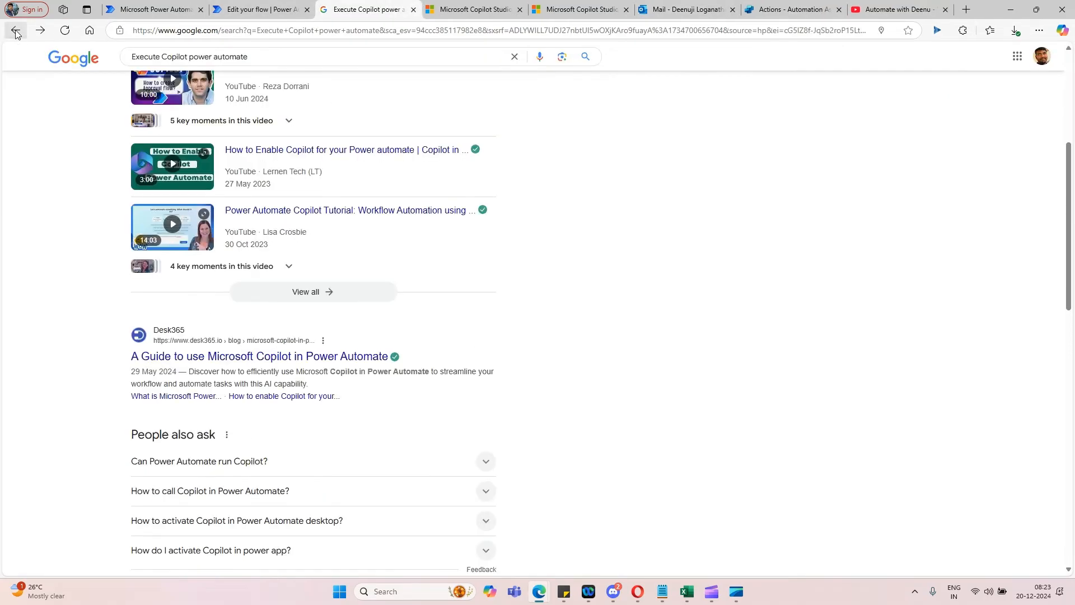
pyautogui.click(16, 31)
pyautogui.click(15, 30)
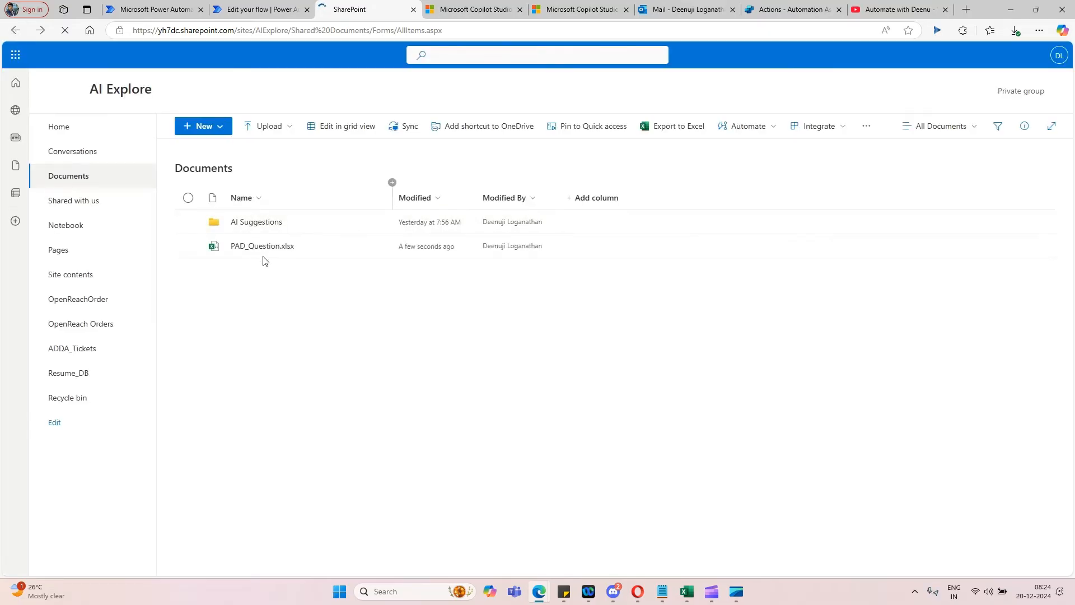
pyautogui.click(263, 249)
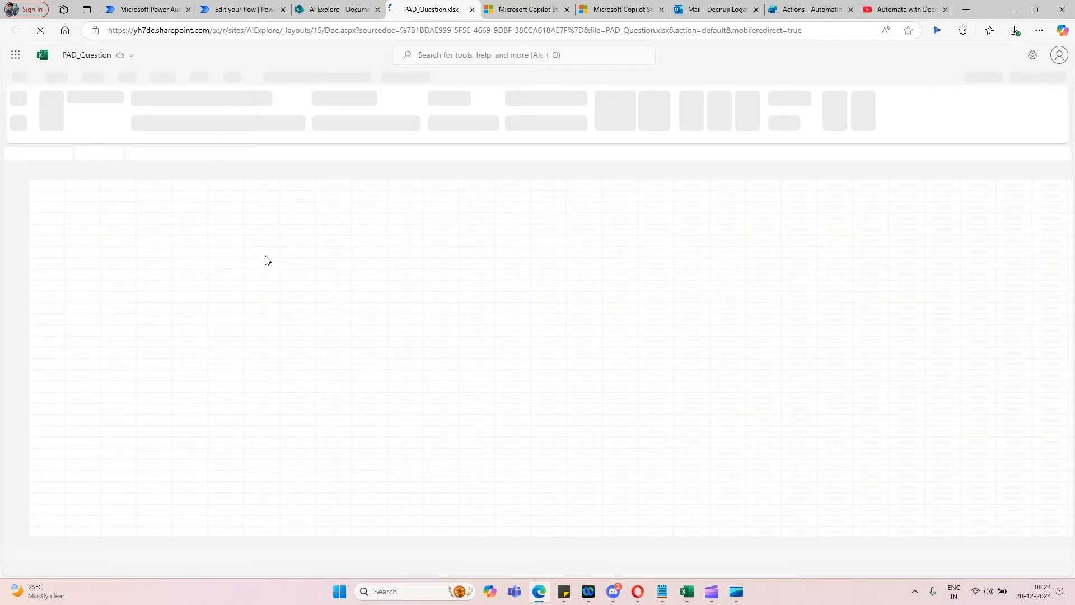
pyautogui.click(603, 290)
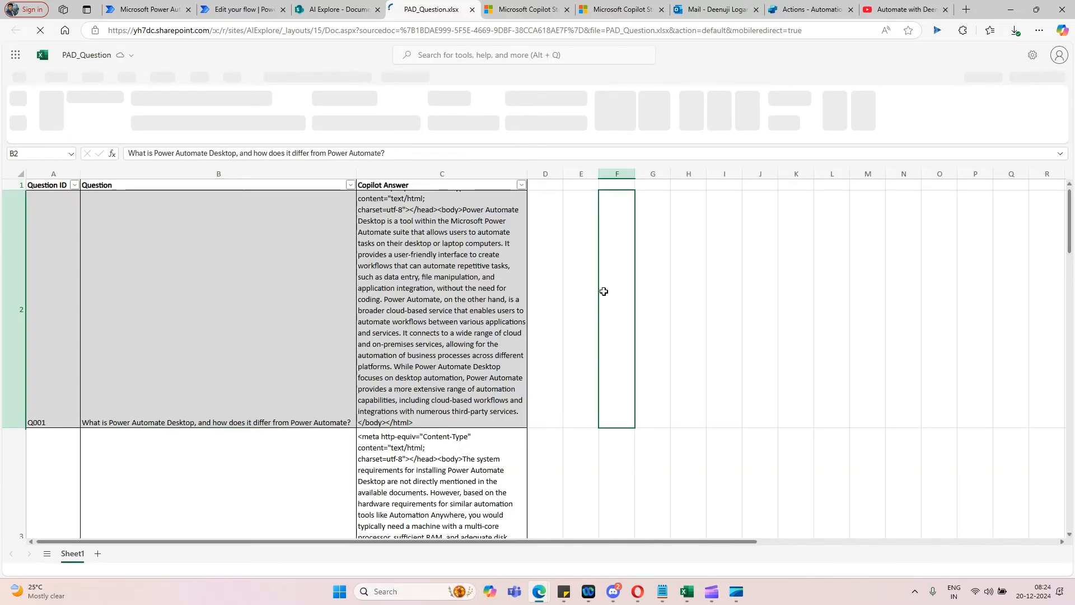
pyautogui.scroll(-5, 471, 300)
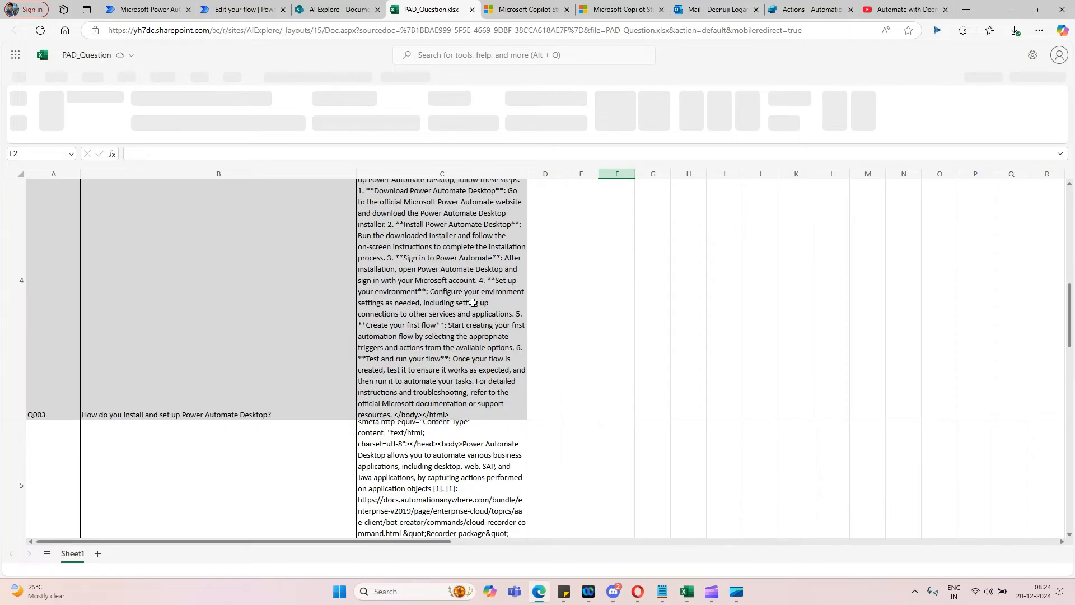
# - Turn off the Copilot Response Update flow in Power Automate's cloud flows list, and check its status
pyautogui.click(163, 10)
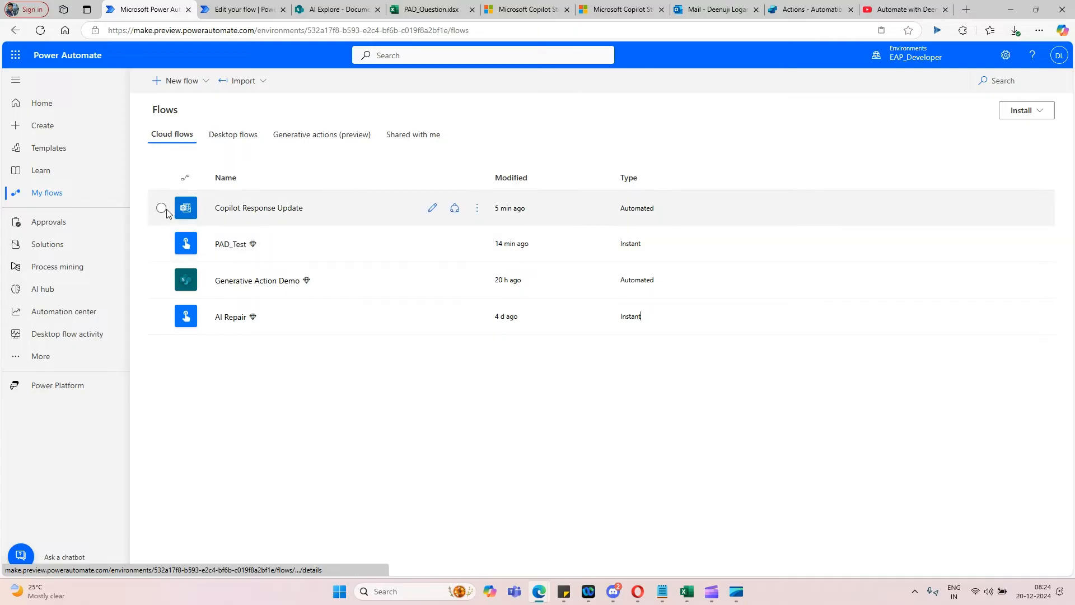
pyautogui.click(477, 208)
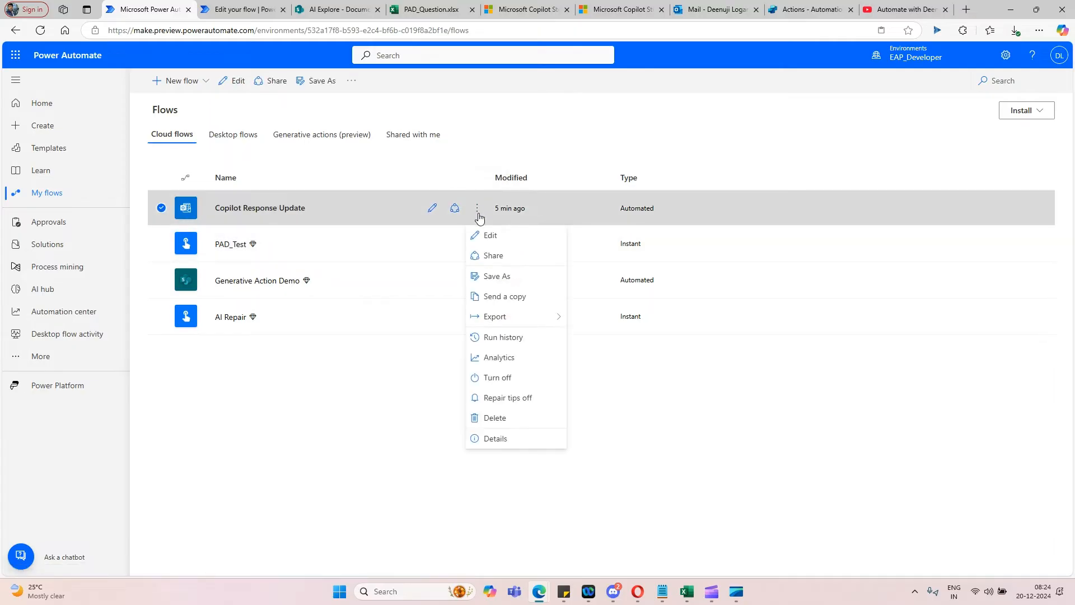
pyautogui.click(518, 377)
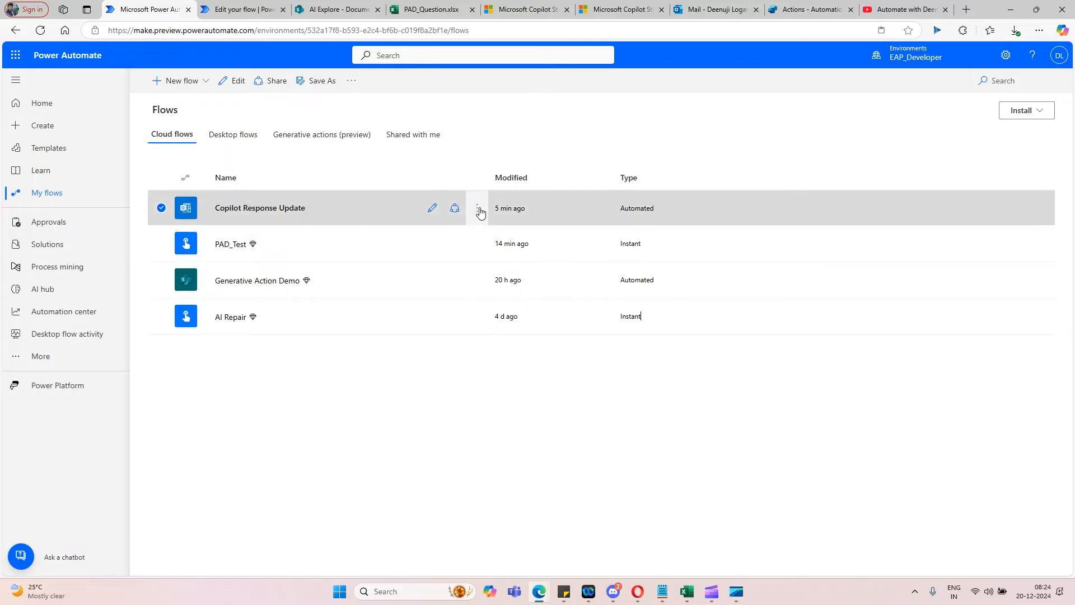
pyautogui.click(477, 209)
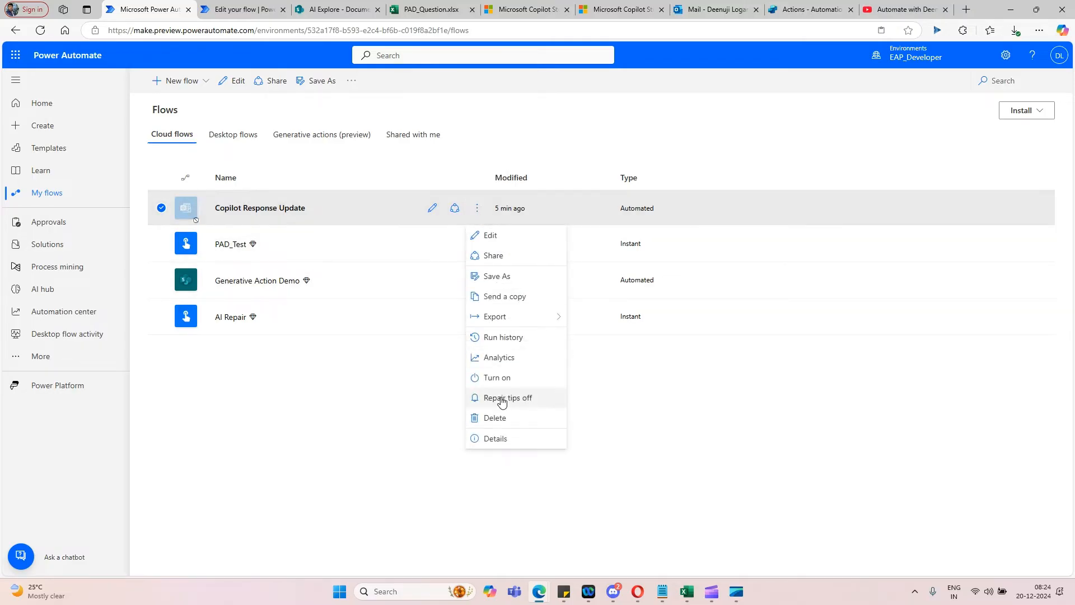
pyautogui.click(398, 422)
# - Switch to the PAD_Question workbook and clear the Copilot Answer cells C2:C10
pyautogui.click(420, 11)
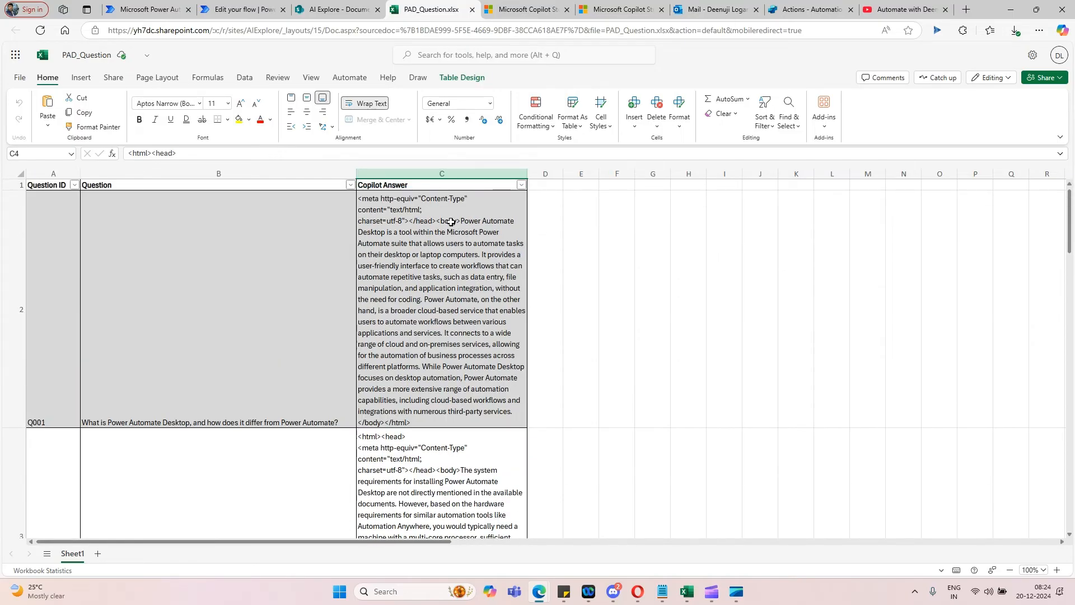
pyautogui.moveTo(447, 221); pyautogui.dragTo(470, 318)
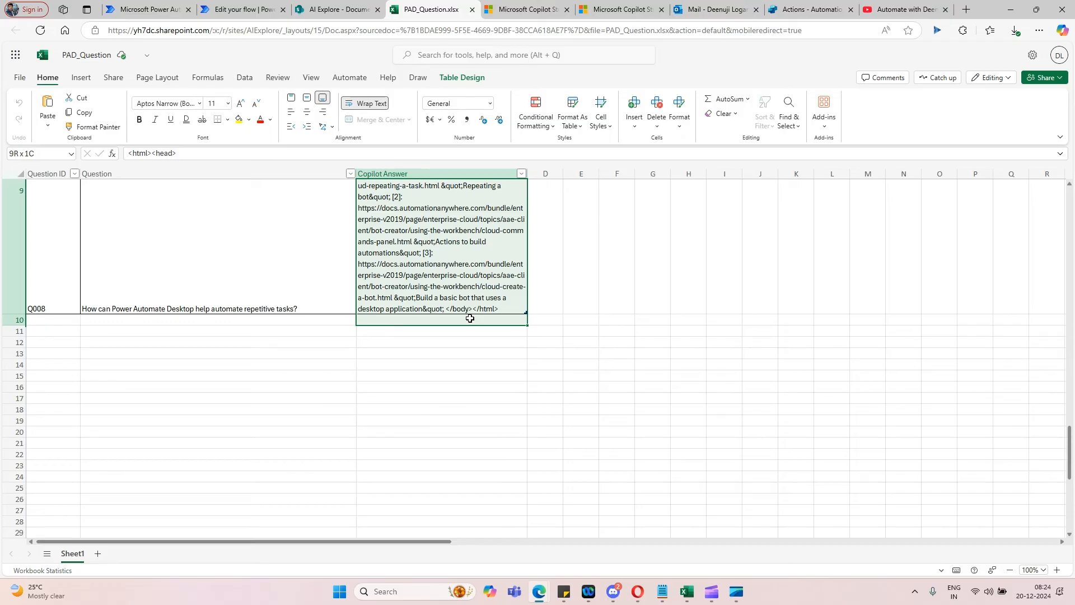
pyautogui.press('Delete')
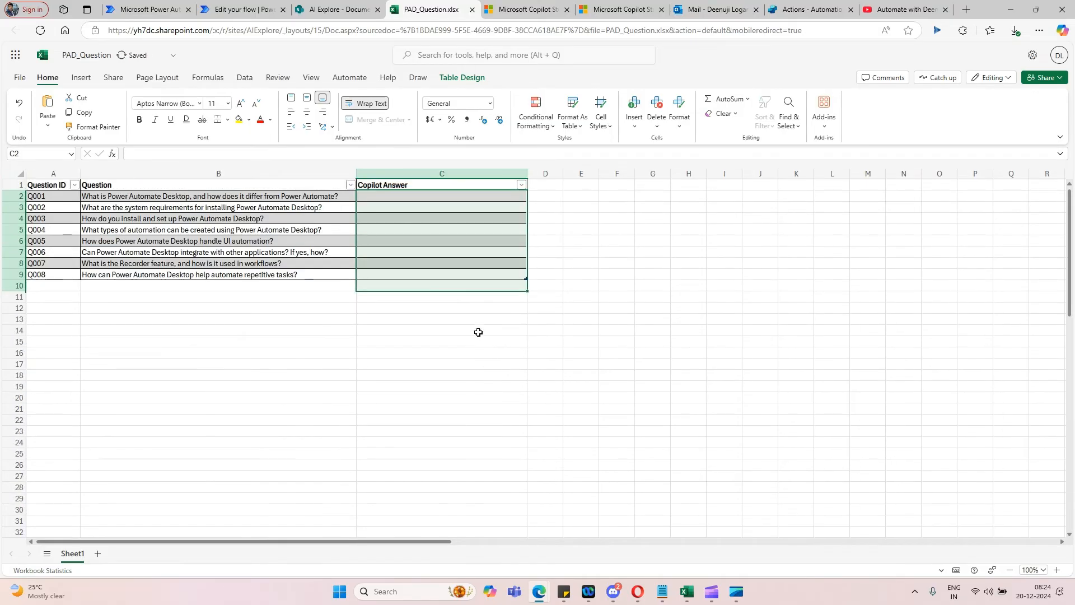
# - Switch to Power Automate, return to the flows list, and start an automated cloud flow named Update Copilot Response
pyautogui.click(491, 396)
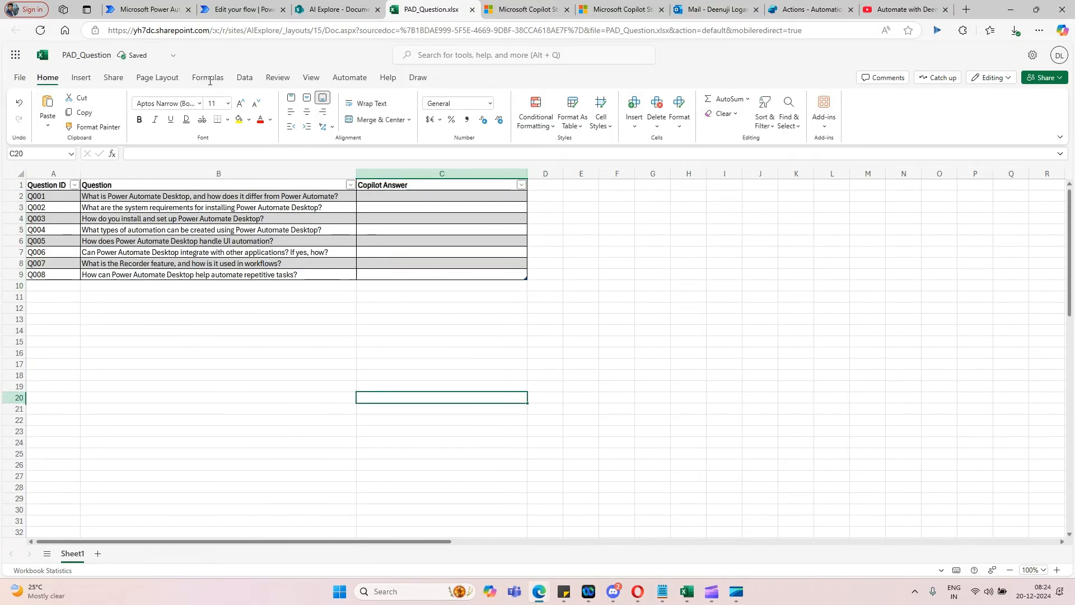
pyautogui.click(242, 12)
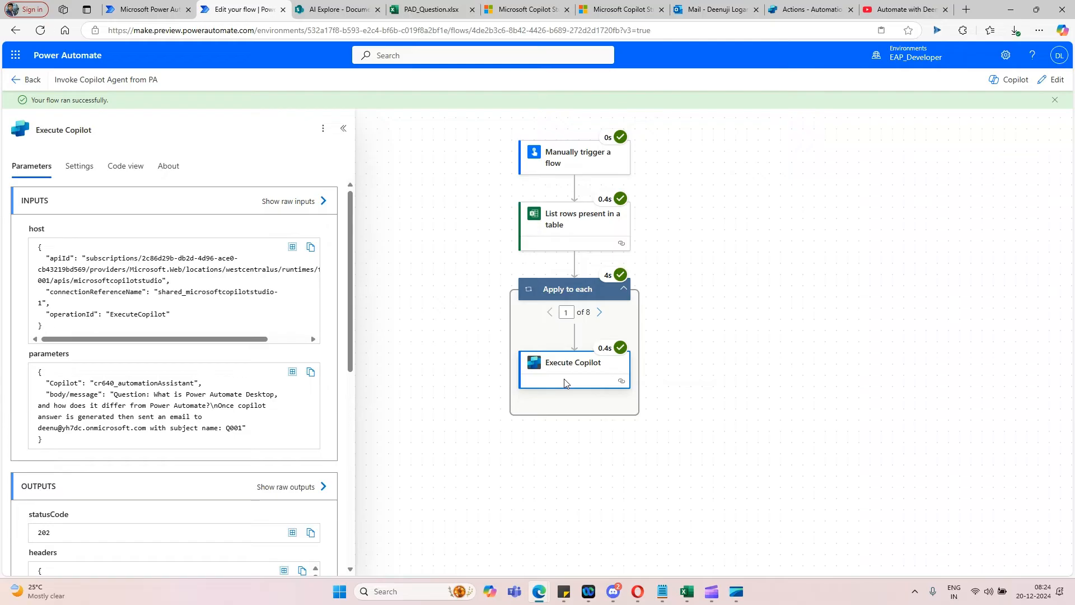
pyautogui.click(22, 81)
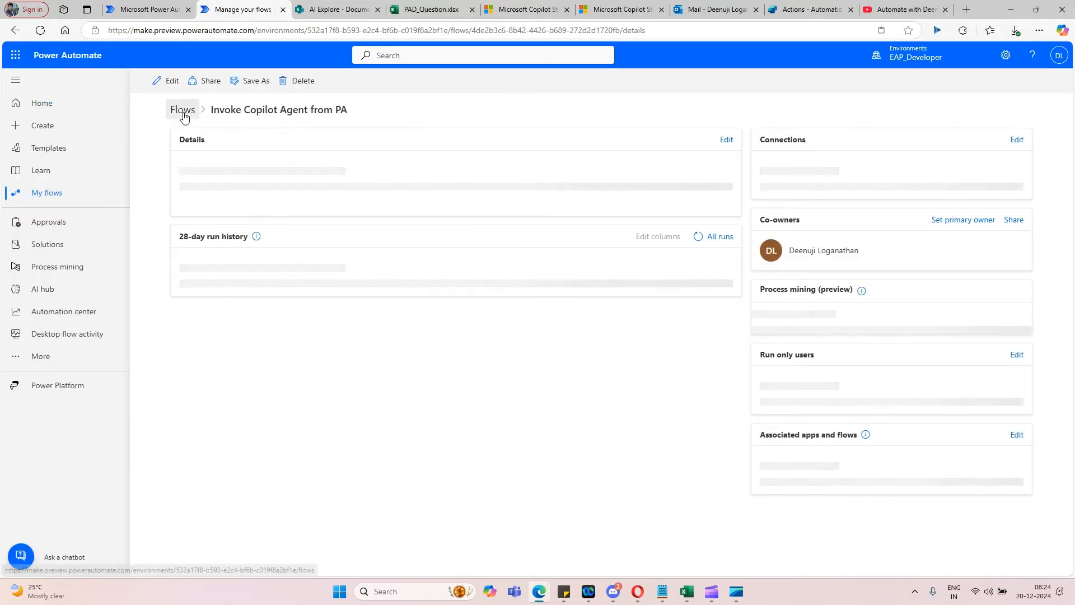
pyautogui.click(204, 84)
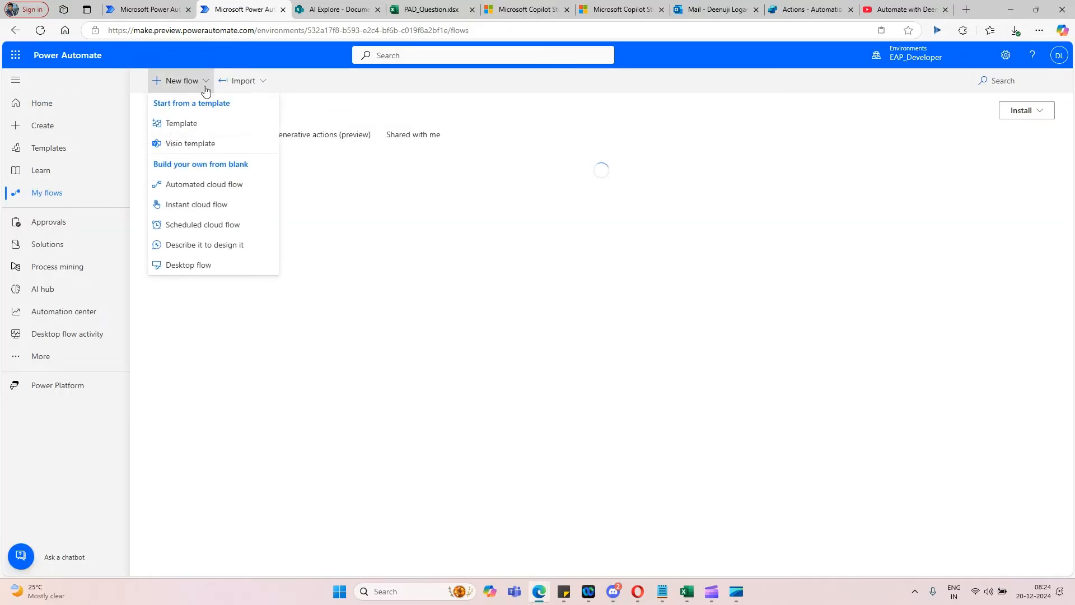
pyautogui.click(220, 184)
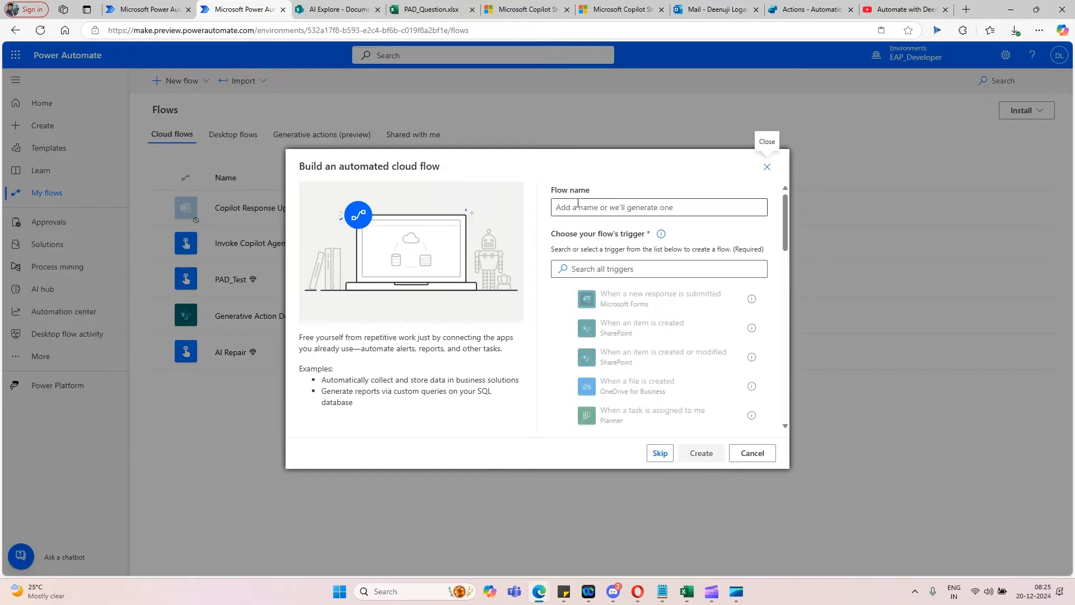
pyautogui.write('Upda')
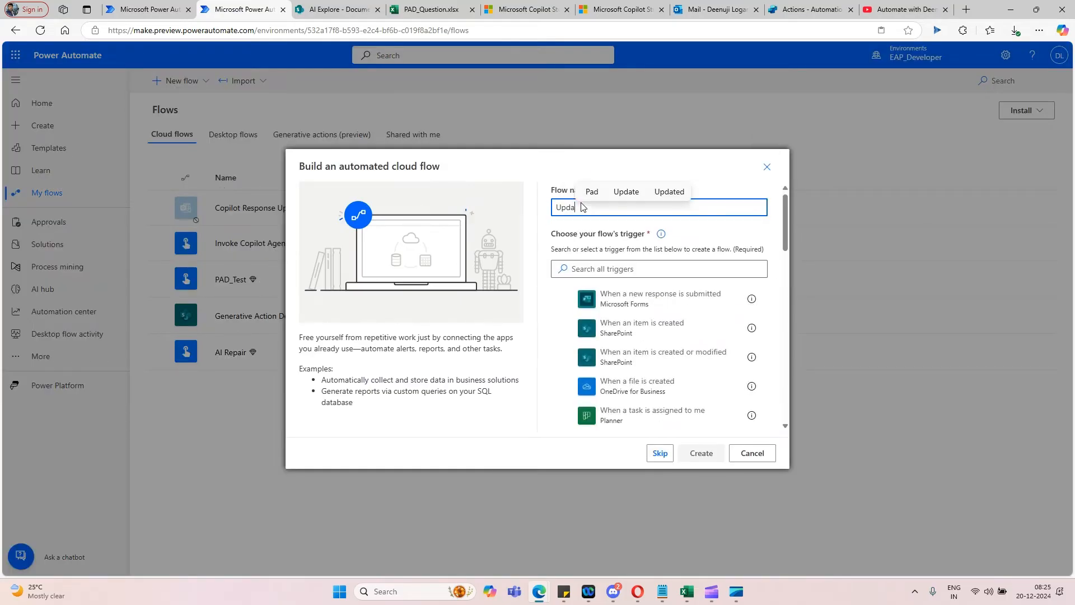
pyautogui.write('te Copilo')
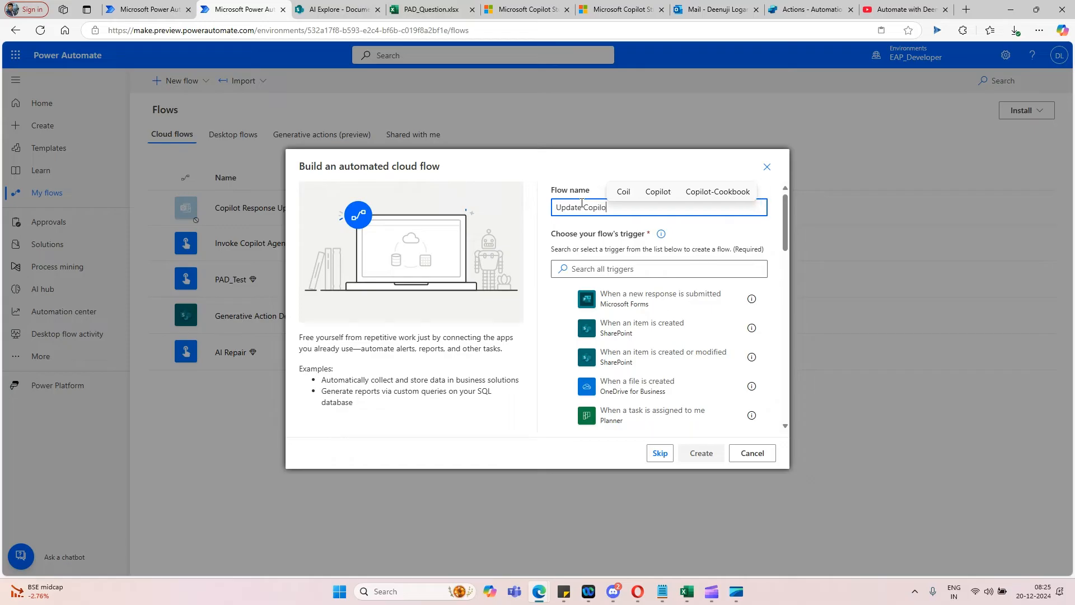
pyautogui.write('t Response')
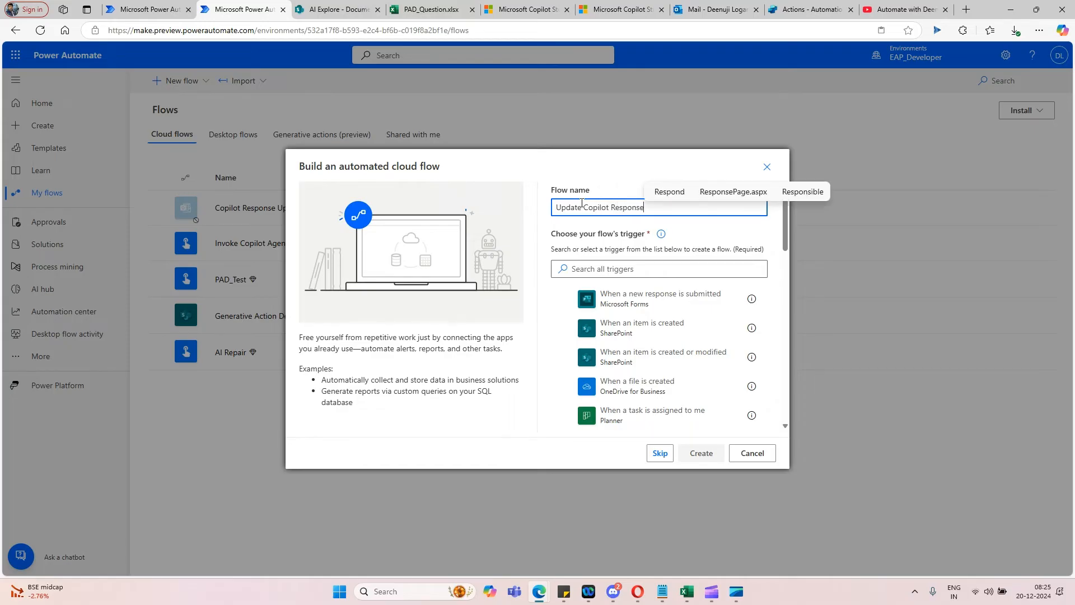
# - Choose Office 365 Outlook's When a new email arrives (V3) as the trigger and create the flow
pyautogui.click(636, 269)
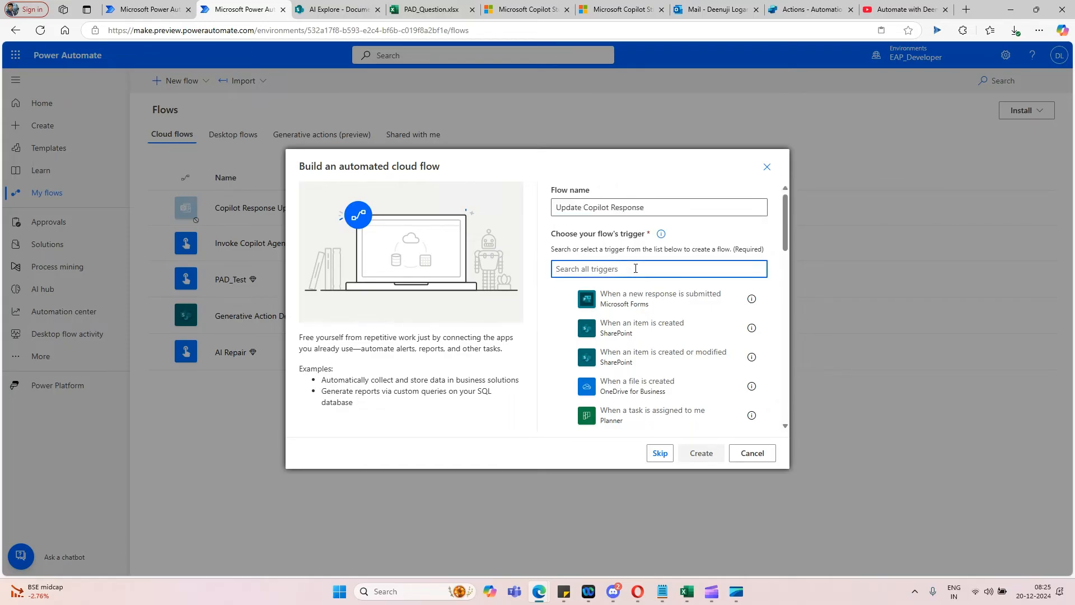
pyautogui.write('email rece')
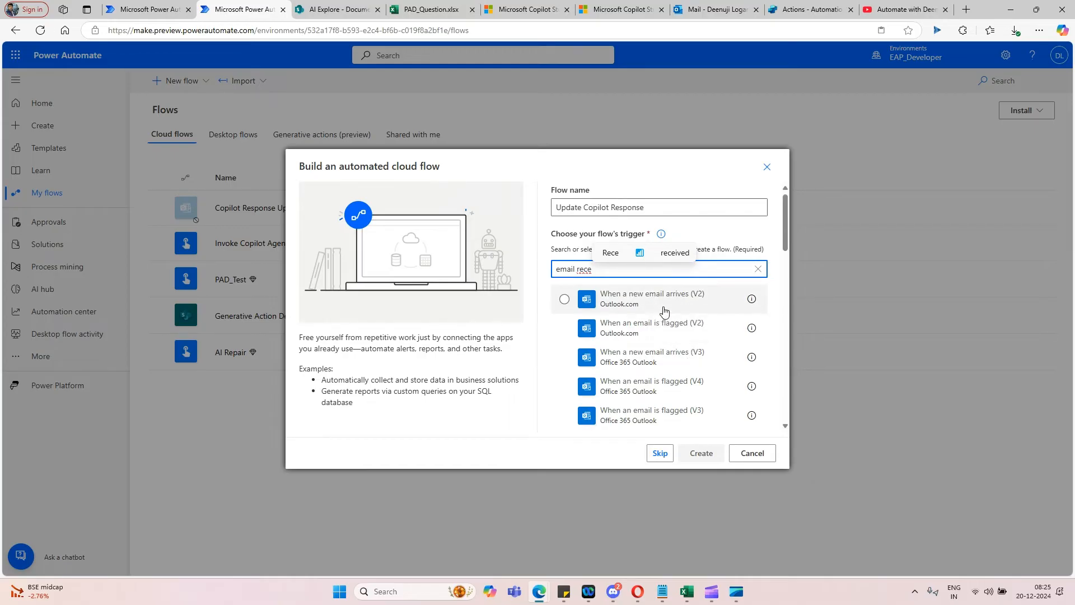
pyautogui.click(664, 364)
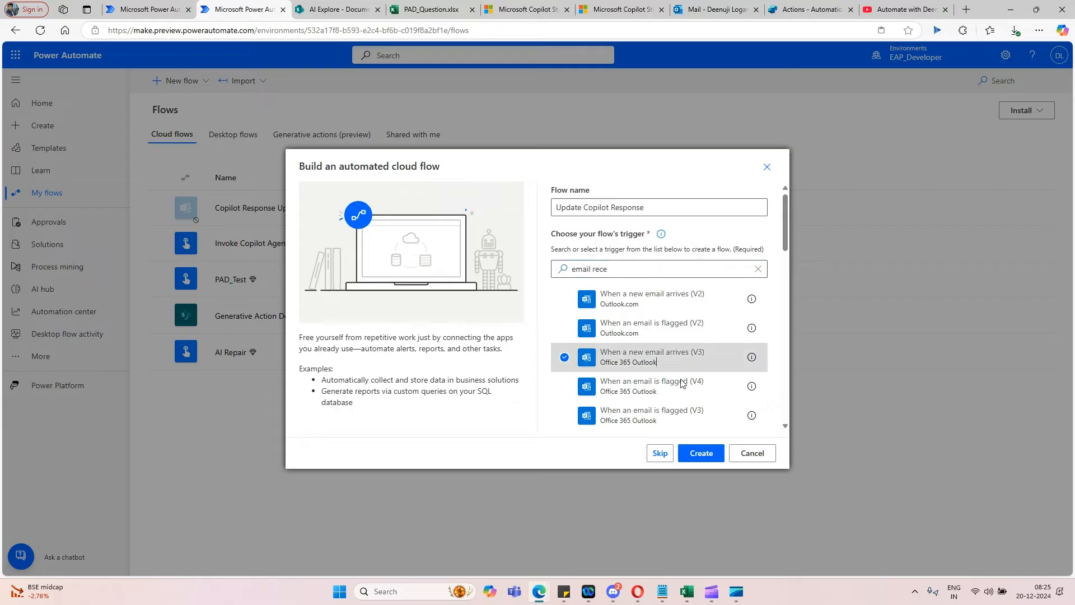
pyautogui.click(700, 452)
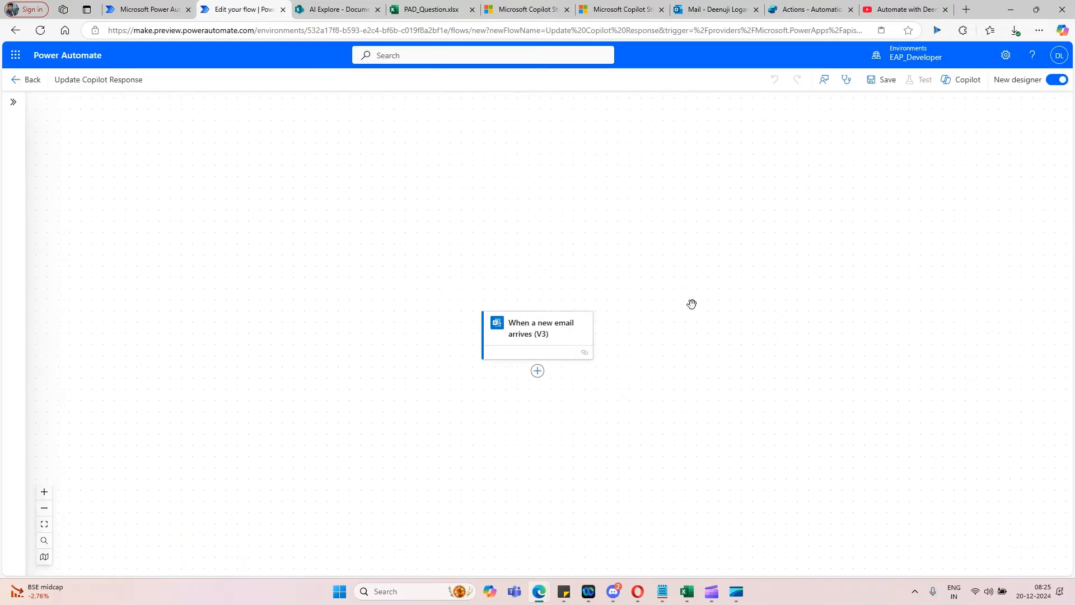
# - Add the Excel Online (Business) Update a row action below the email trigger
pyautogui.click(521, 214)
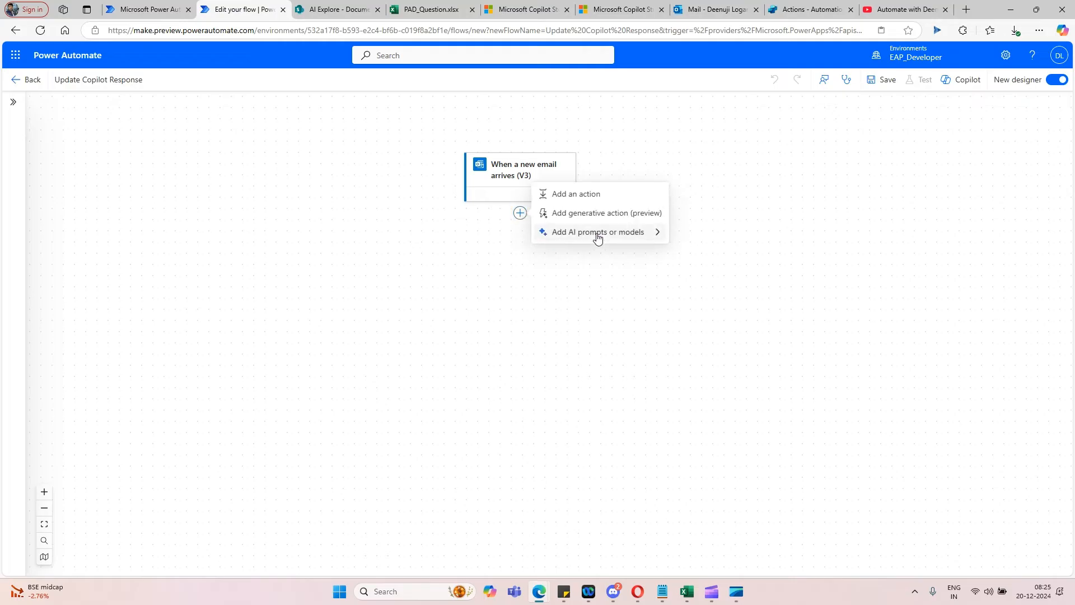
pyautogui.click(600, 197)
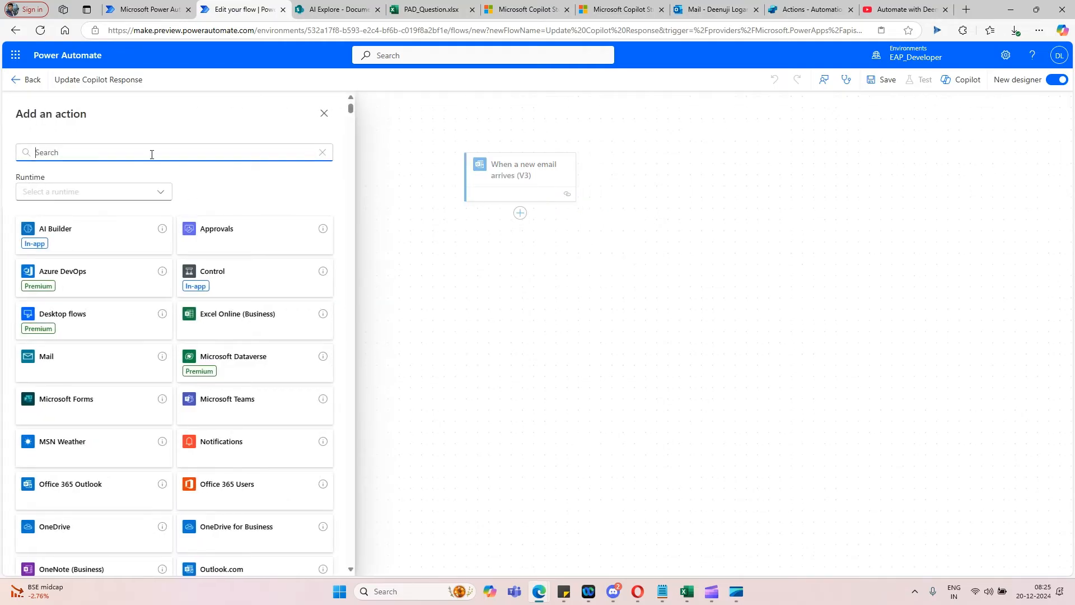
pyautogui.write('update row')
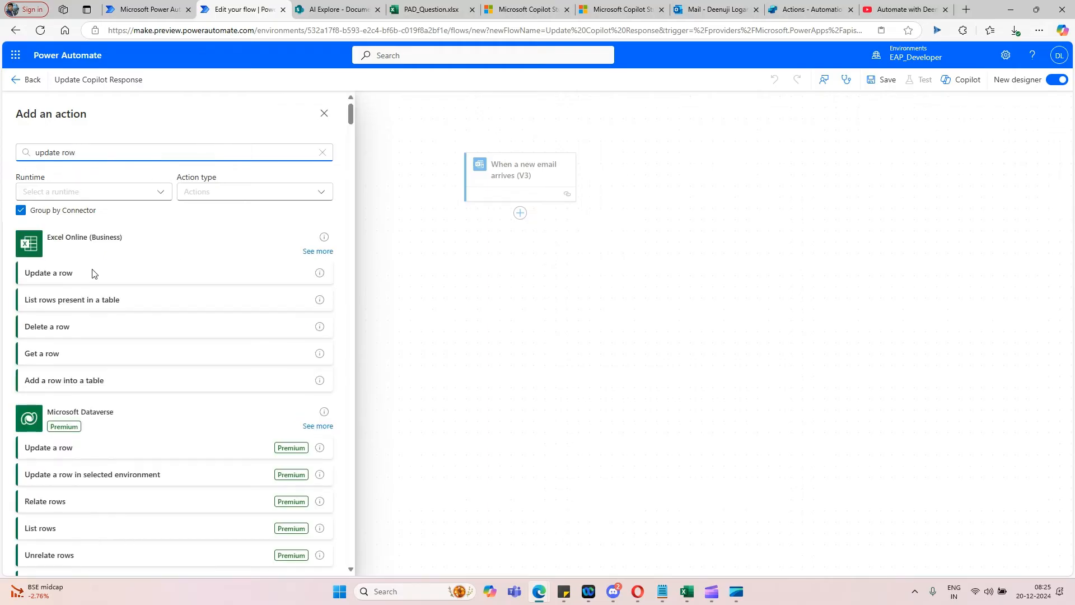
pyautogui.click(85, 274)
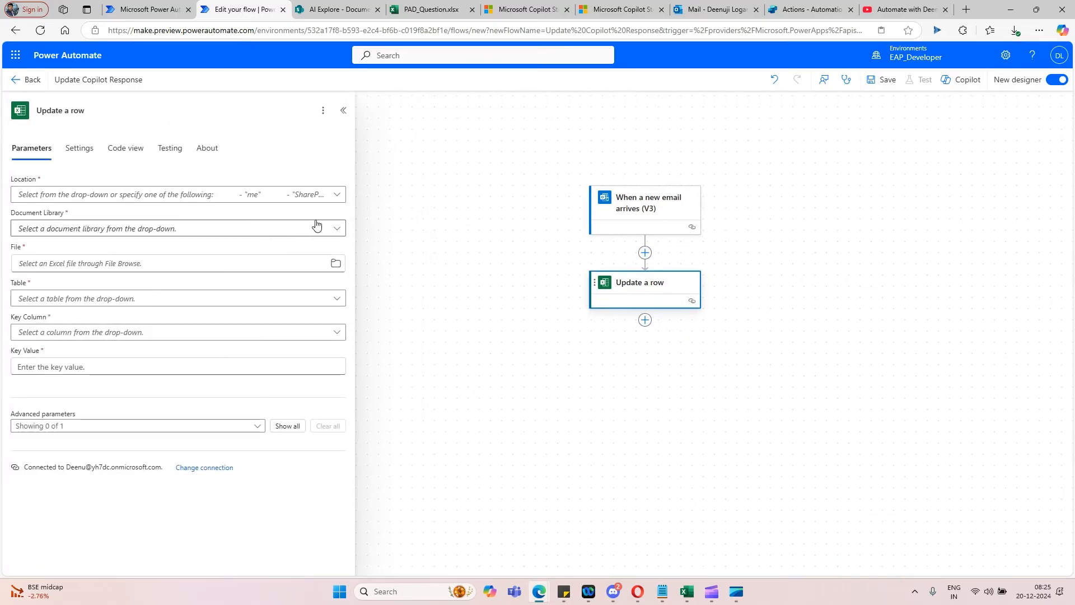
# - Point the Update a row action to PAD_Question.xlsx in the Documents library of Group - AI Explore
pyautogui.click(338, 196)
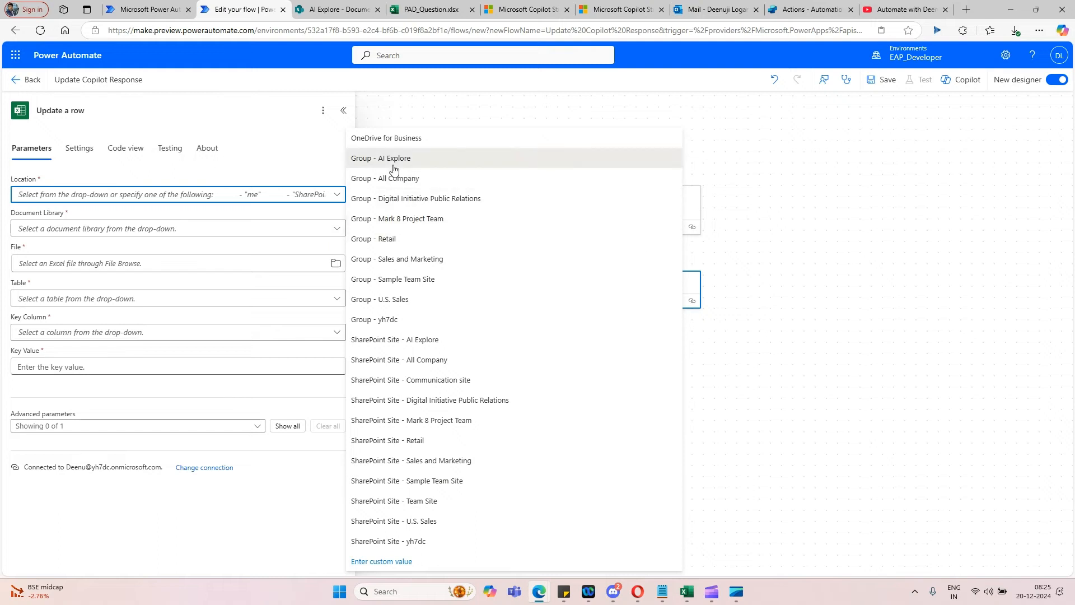
pyautogui.click(394, 165)
pyautogui.click(335, 229)
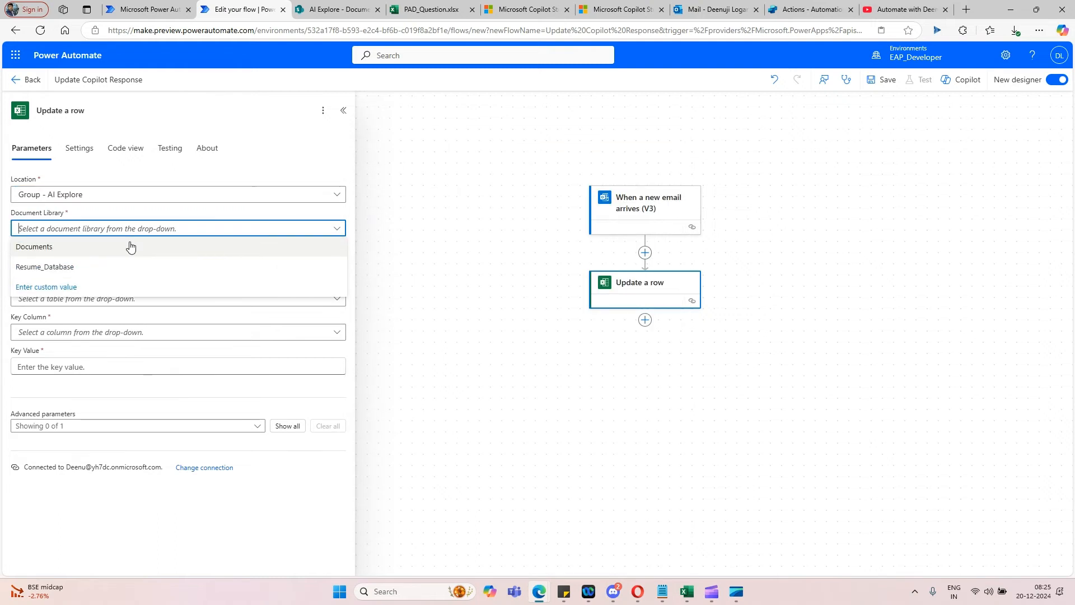
pyautogui.click(120, 248)
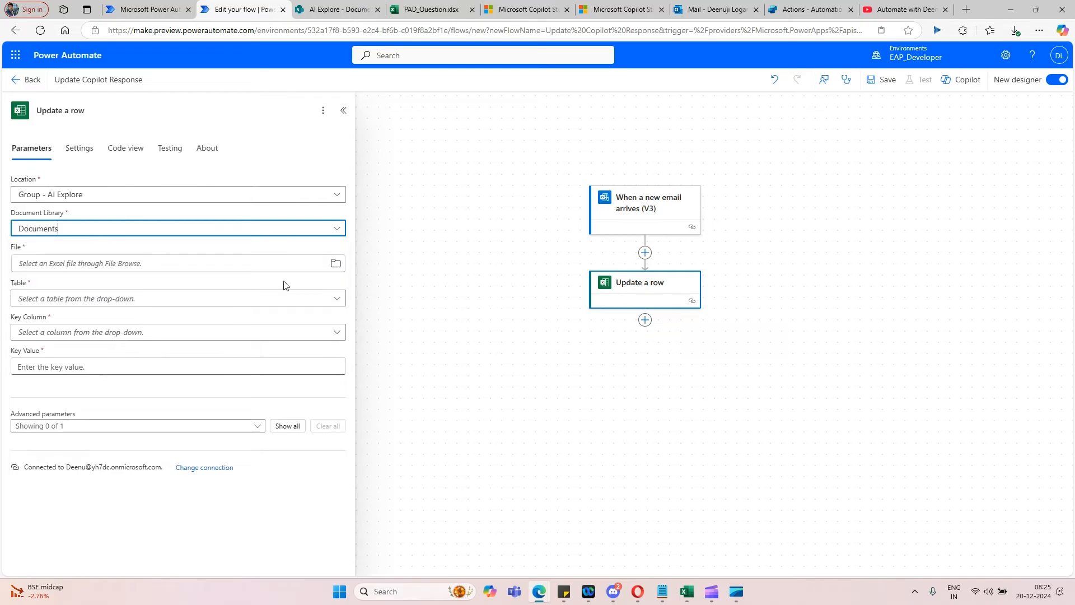
pyautogui.click(336, 263)
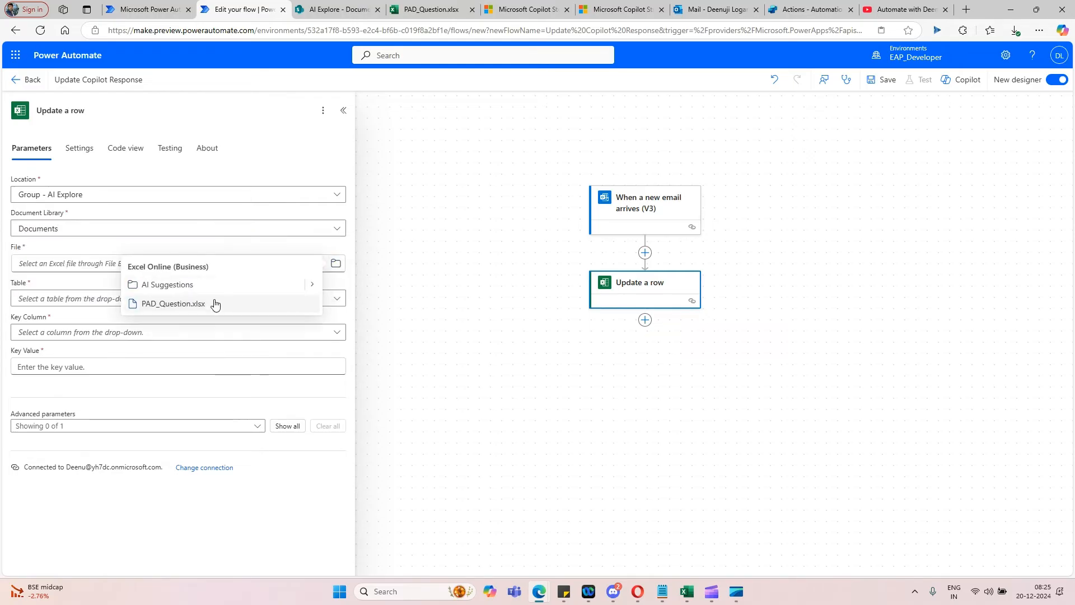
pyautogui.click(216, 304)
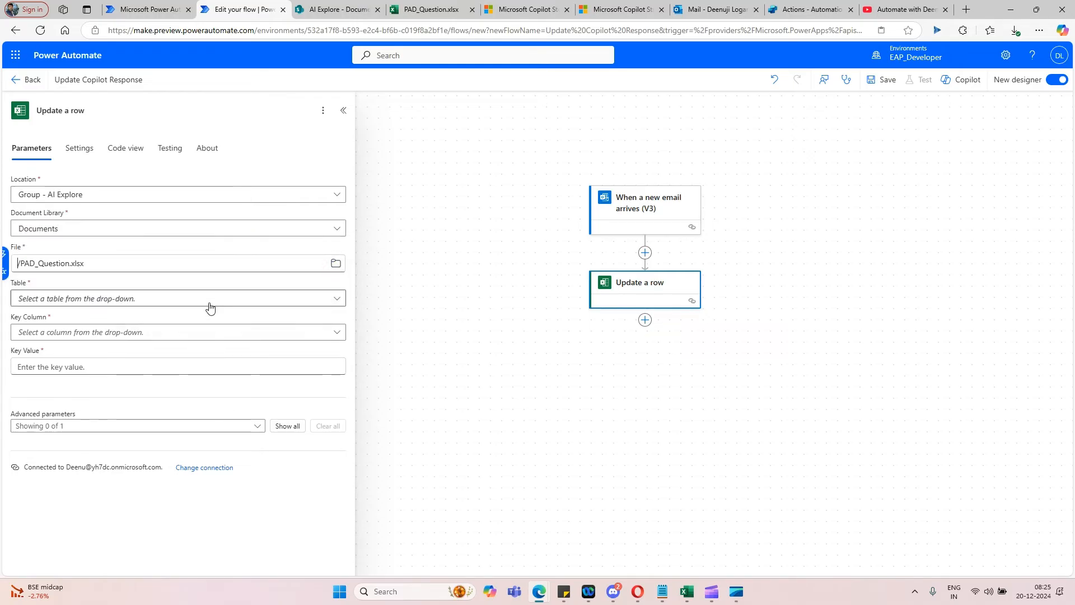
# - Set the table to Table1, the key column to Question ID, and the key value to the email's Subject
pyautogui.click(267, 302)
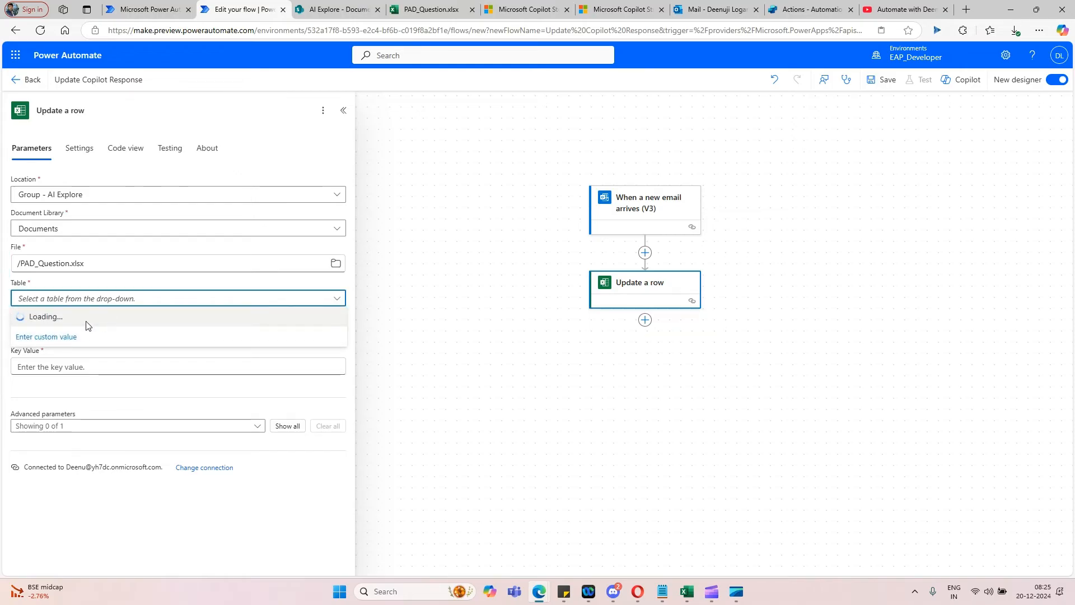
pyautogui.click(86, 321)
pyautogui.click(145, 336)
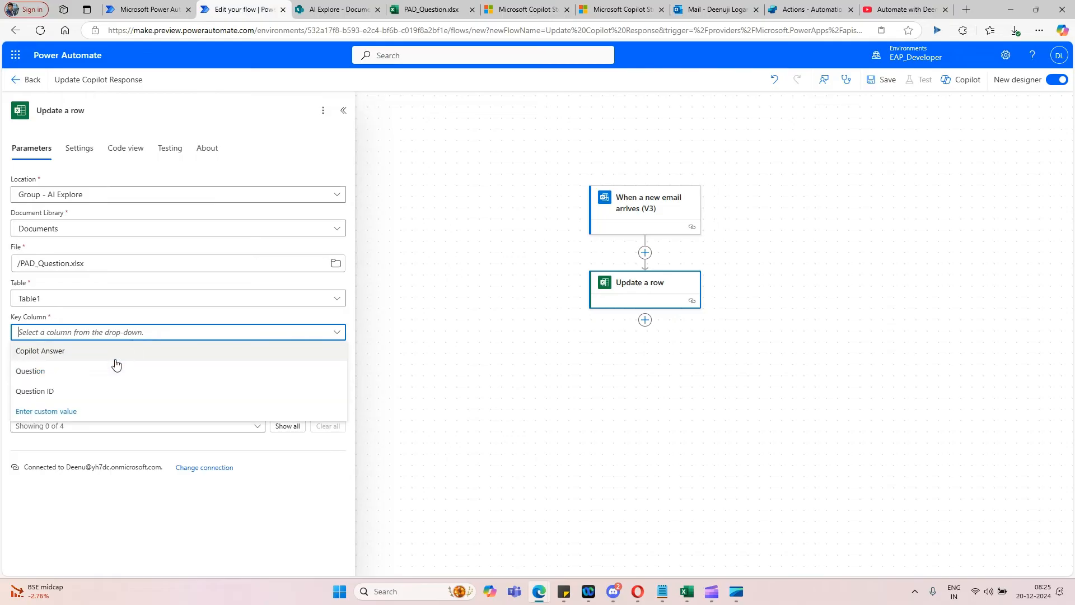
pyautogui.click(96, 392)
pyautogui.click(130, 367)
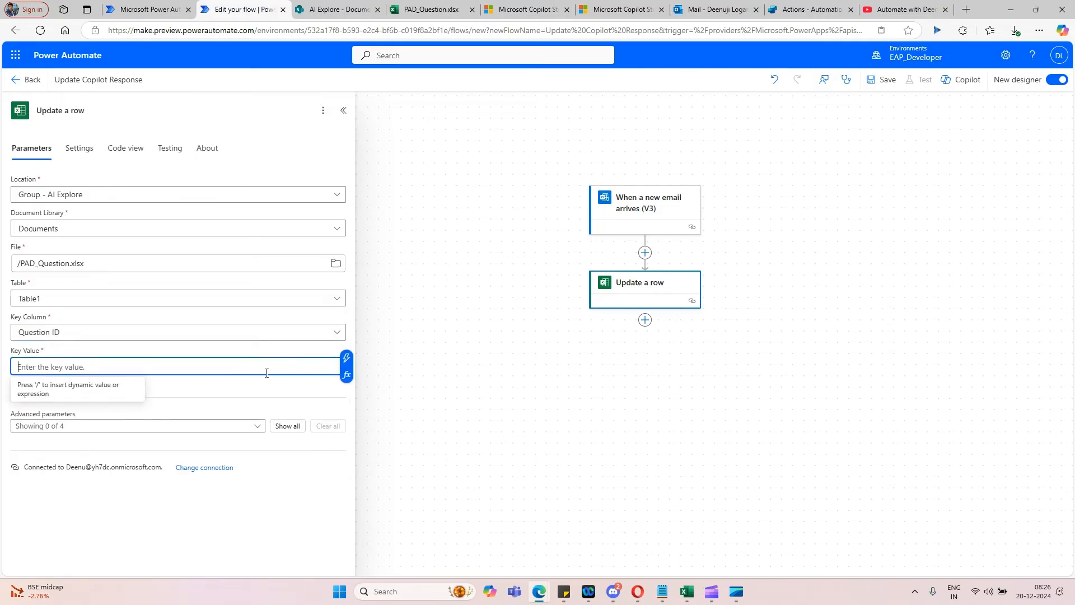
pyautogui.click(347, 362)
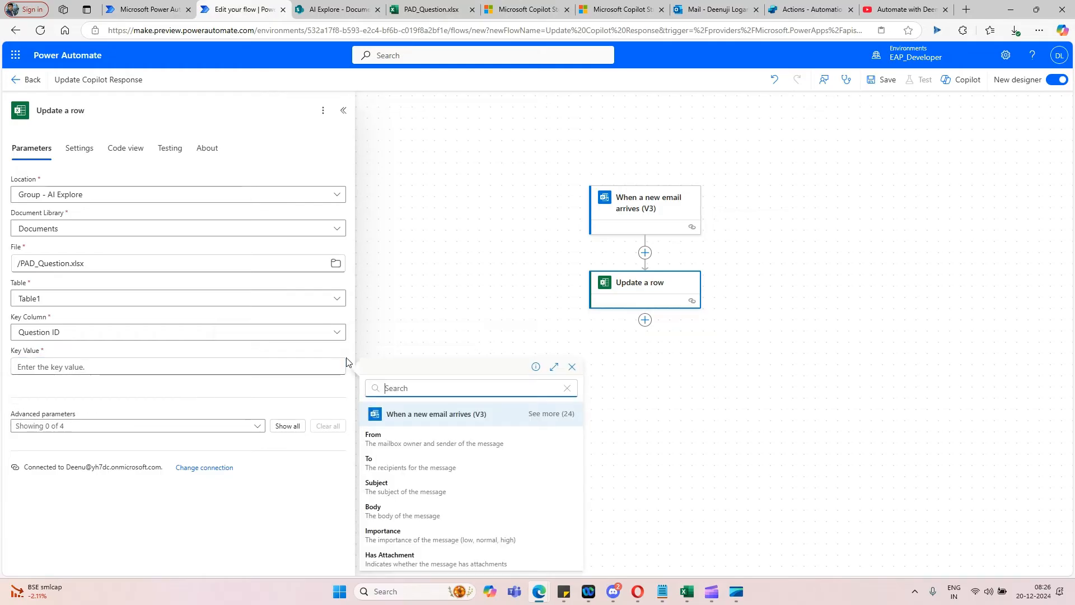
pyautogui.click(412, 487)
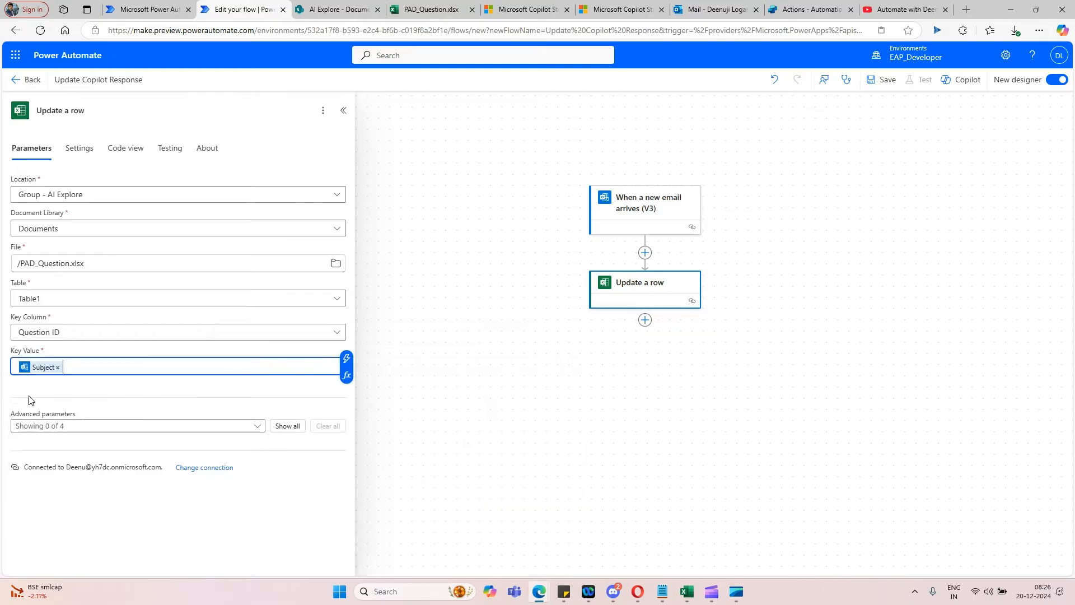
# - Show all advanced parameters of the Update a row action and open the expression editor for the Copilot Answer field
pyautogui.click(287, 427)
pyautogui.scroll(-1, 240, 401)
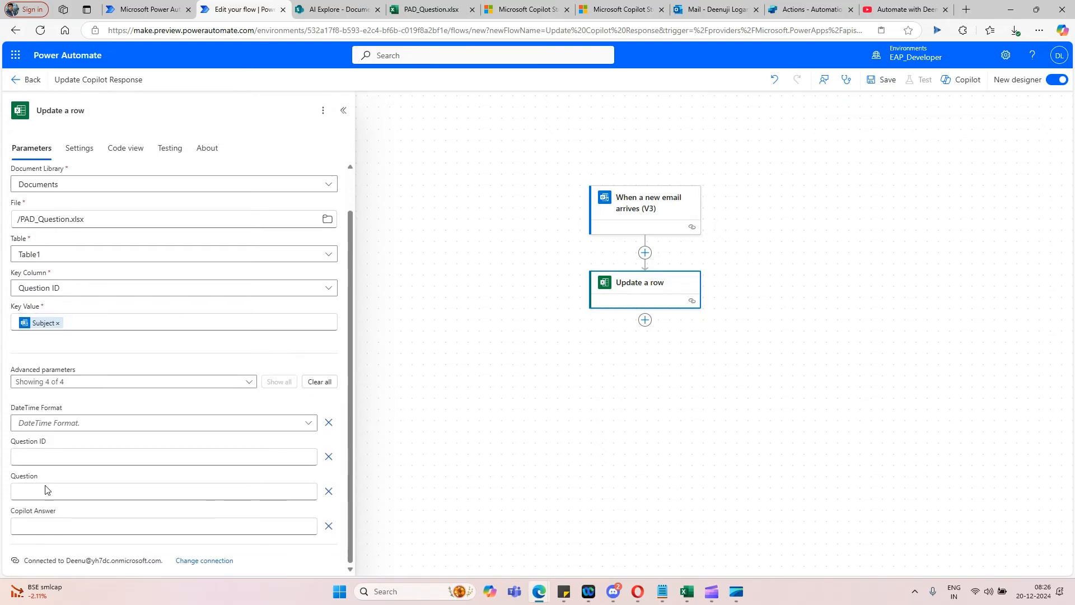
pyautogui.click(57, 526)
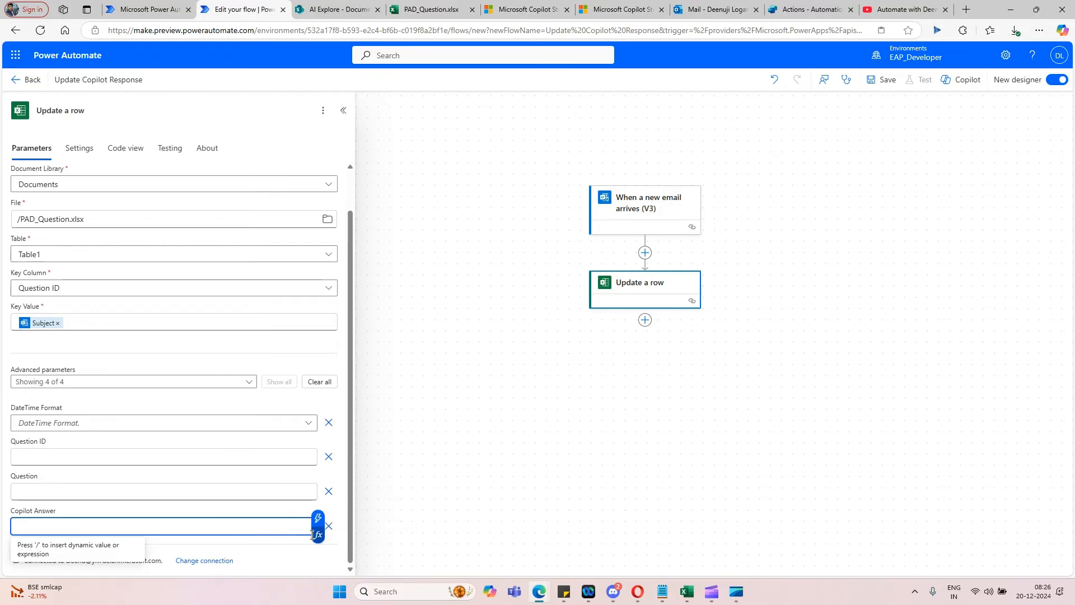
pyautogui.click(317, 518)
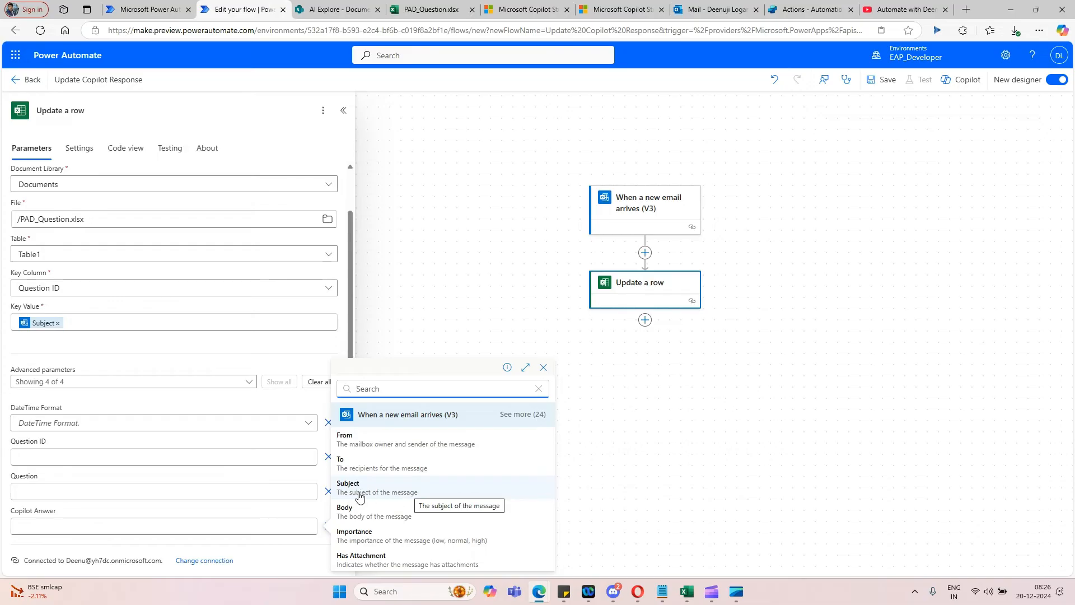
pyautogui.click(292, 526)
pyautogui.click(322, 533)
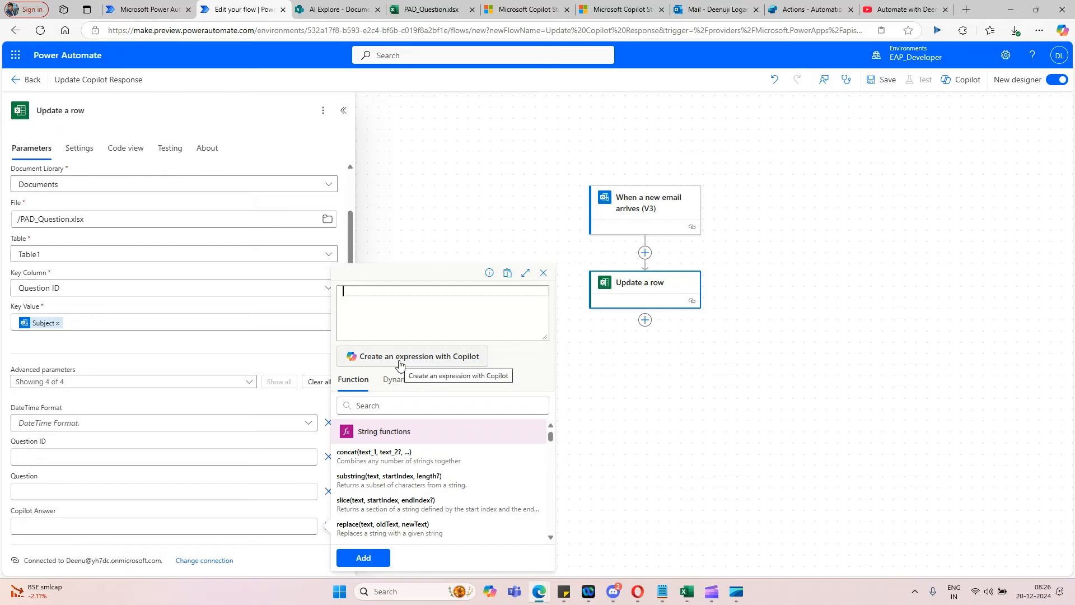
# - Have Copilot create an expression from the prompt "Convert email body as text"
pyautogui.click(400, 358)
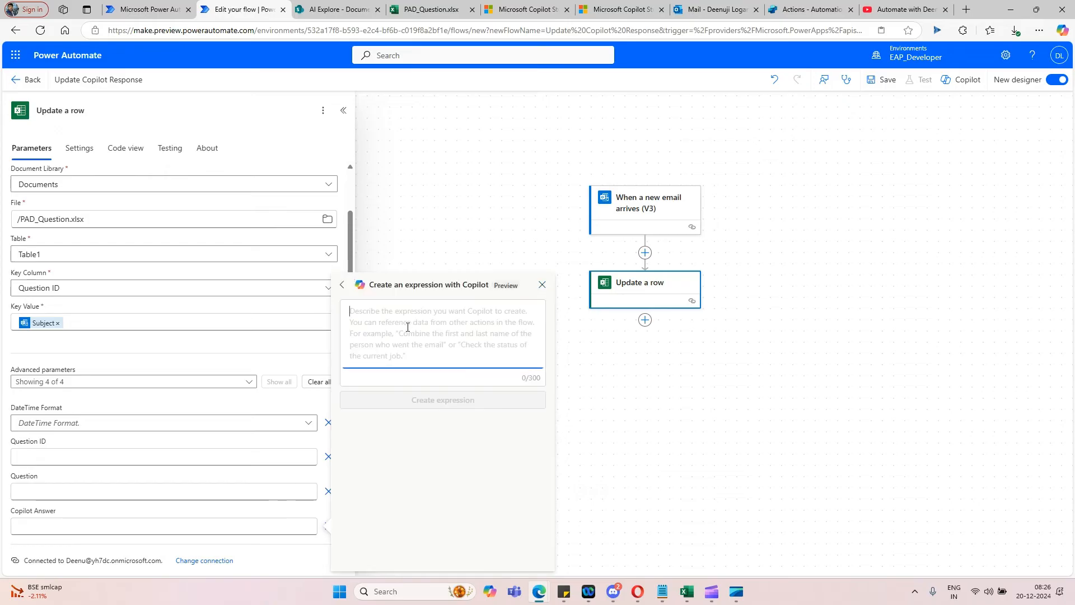
pyautogui.write('Convert ')
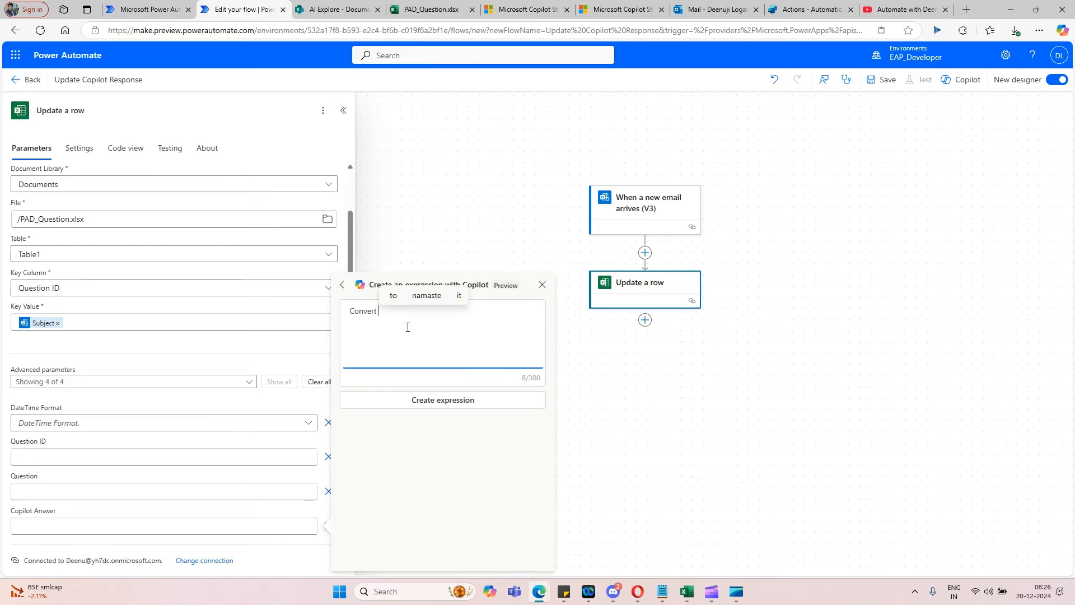
pyautogui.write('em')
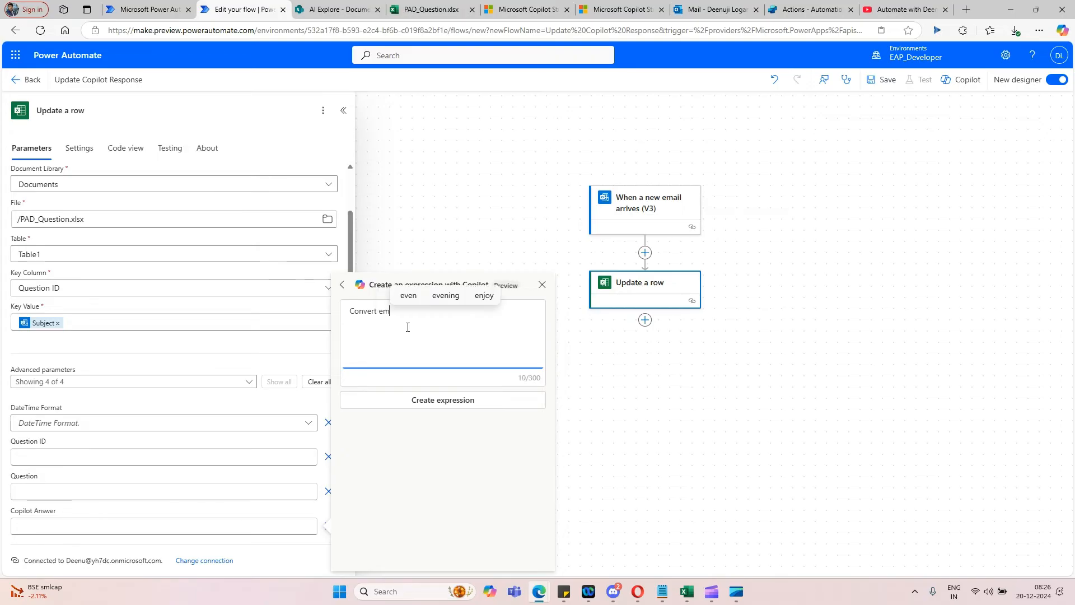
pyautogui.write('ail bo')
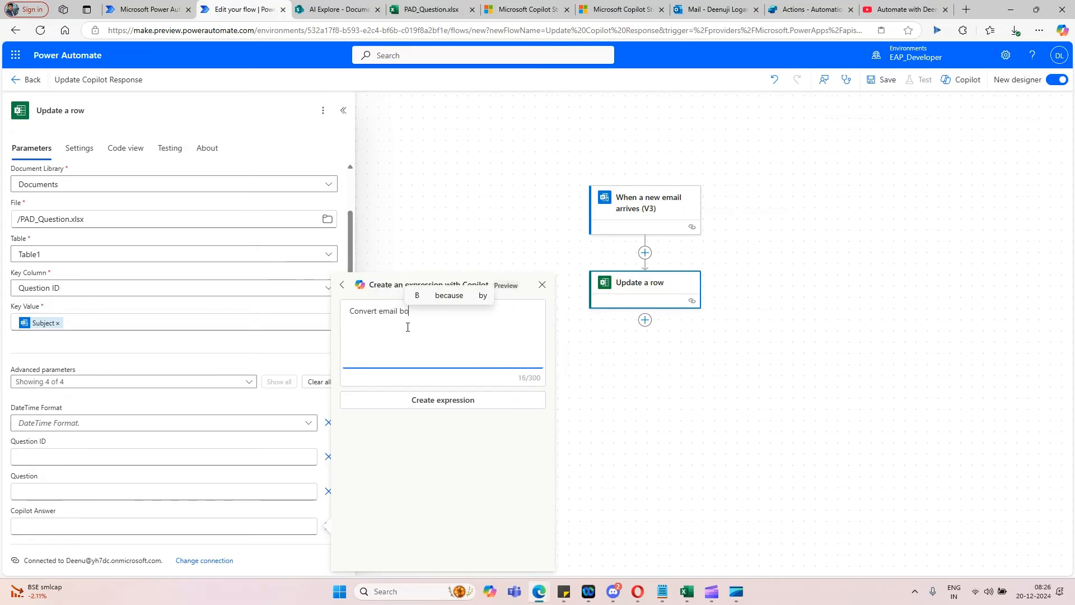
pyautogui.write('dy as text')
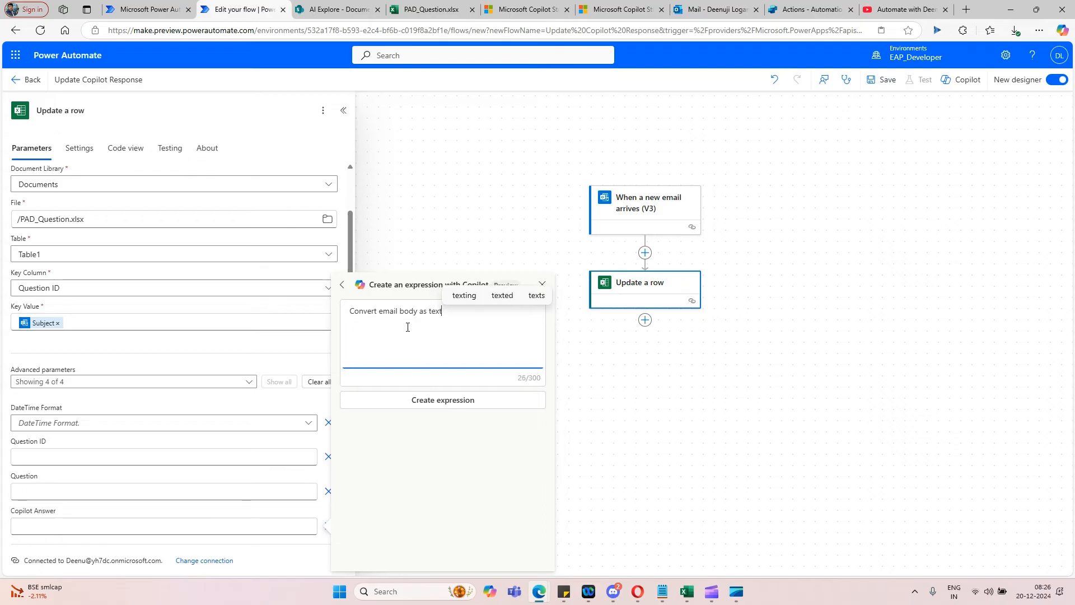
pyautogui.click(455, 401)
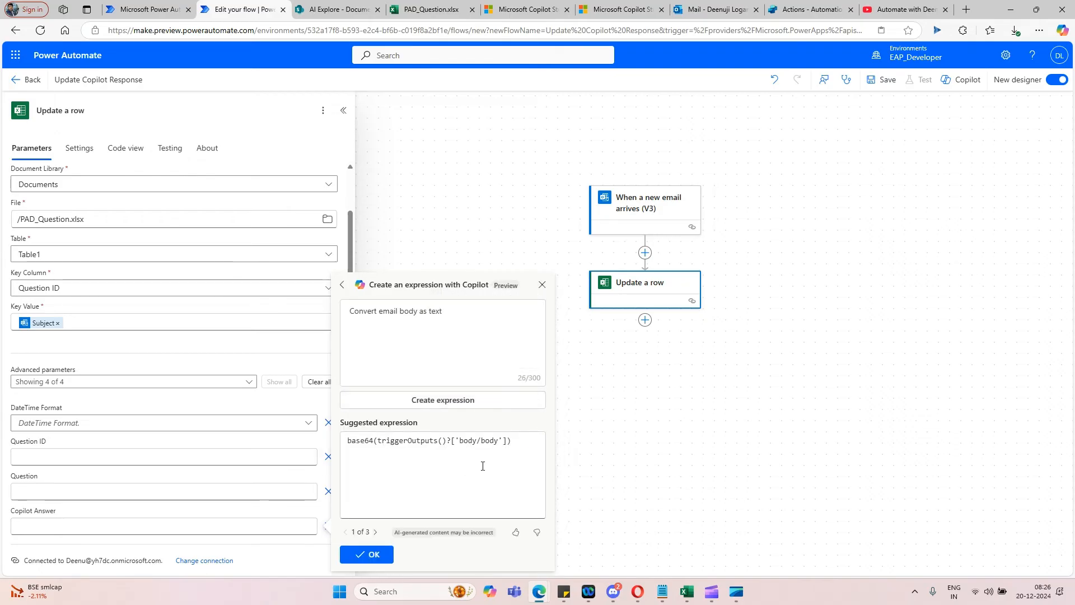
# - Insert the suggested base64(triggerOutputs()?['body/body']) expression into Copilot Answer and save the flow
pyautogui.click(370, 554)
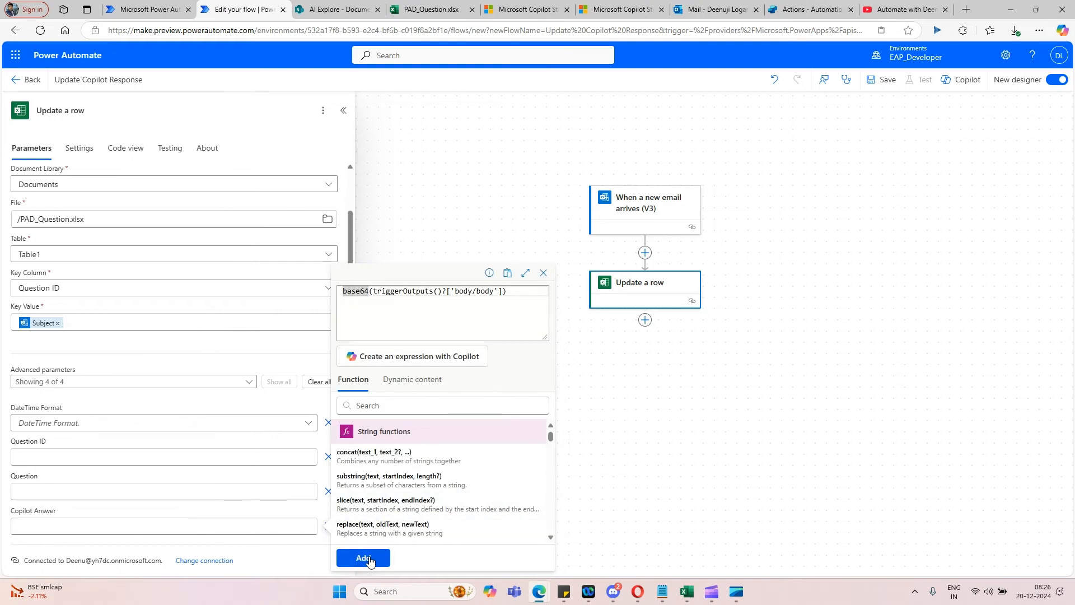
pyautogui.click(370, 558)
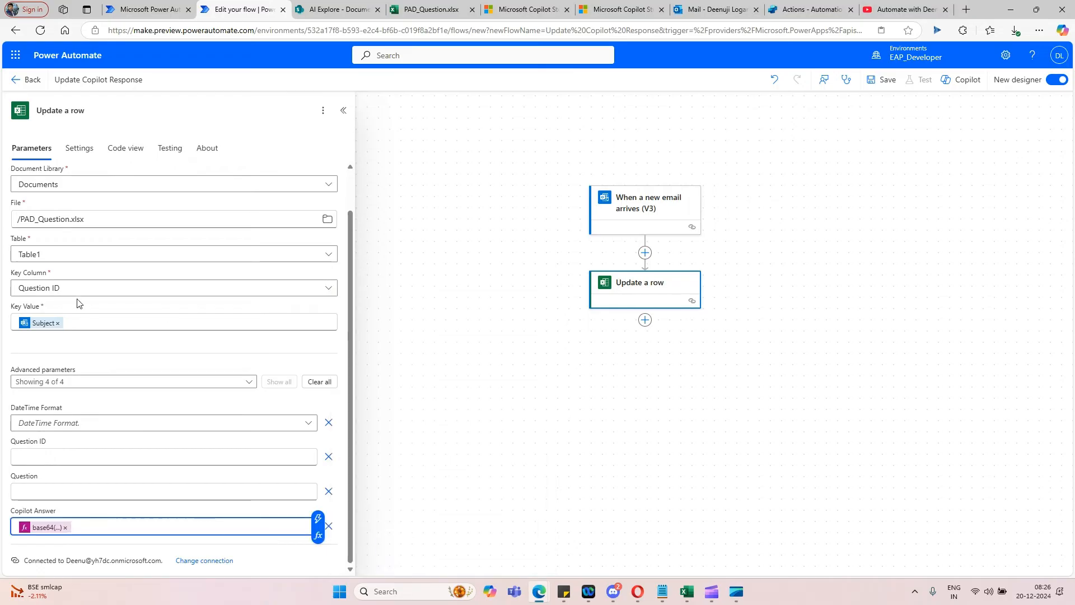
pyautogui.click(884, 81)
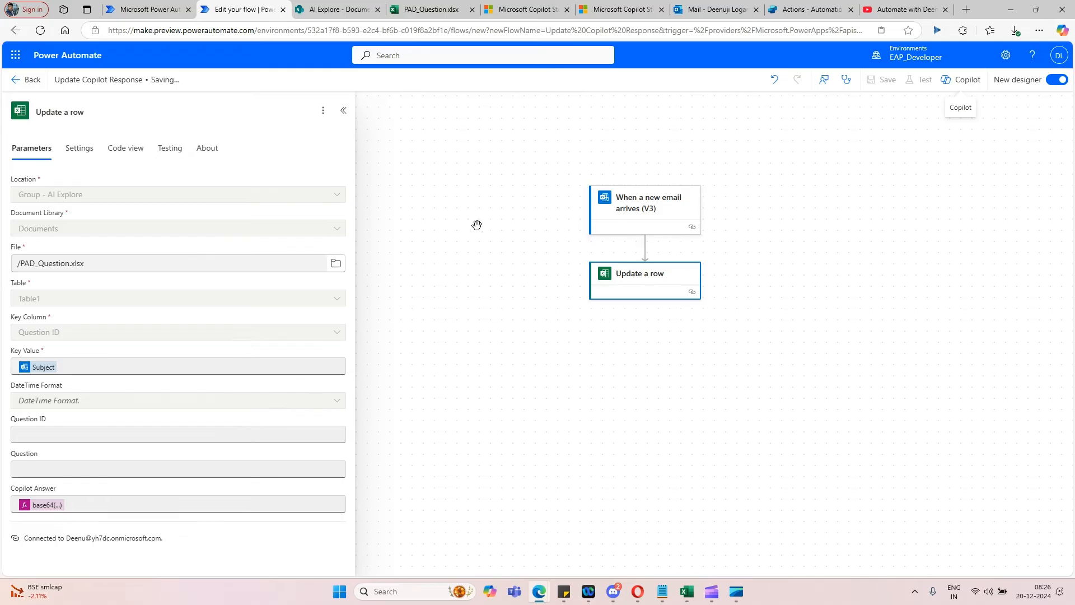
# - Reload the cloud flows list and open the Invoke Copilot Agent from PA flow for editing
pyautogui.click(150, 10)
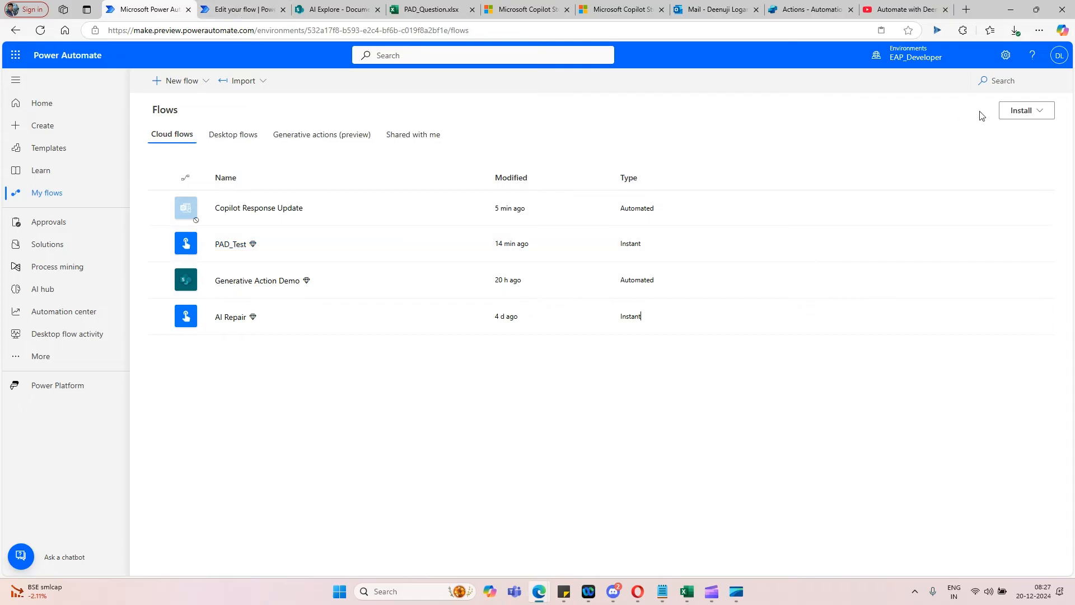
pyautogui.click(578, 32)
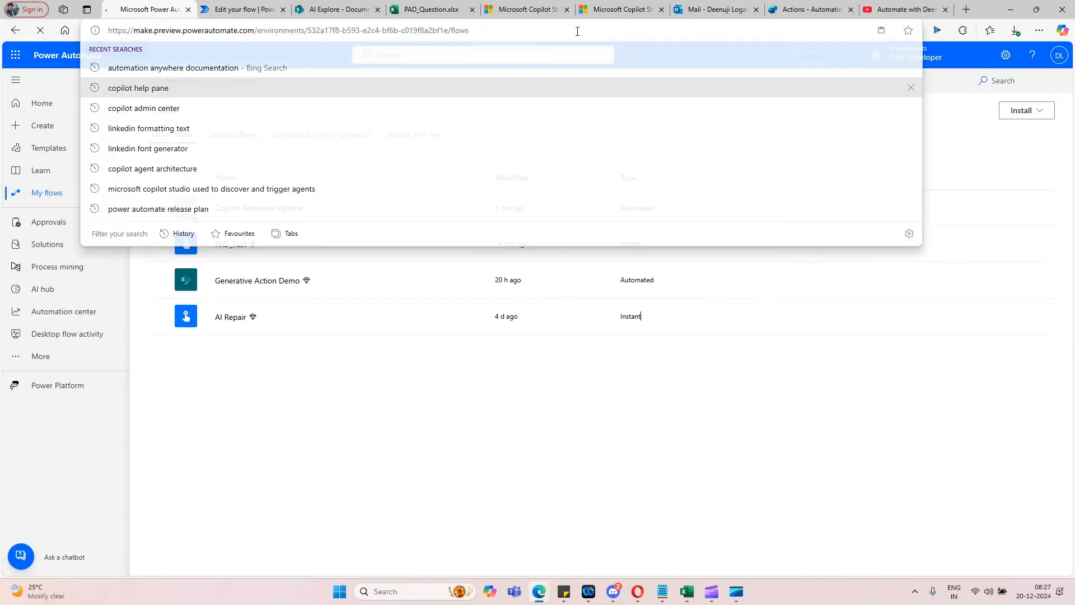
pyautogui.press('Return')
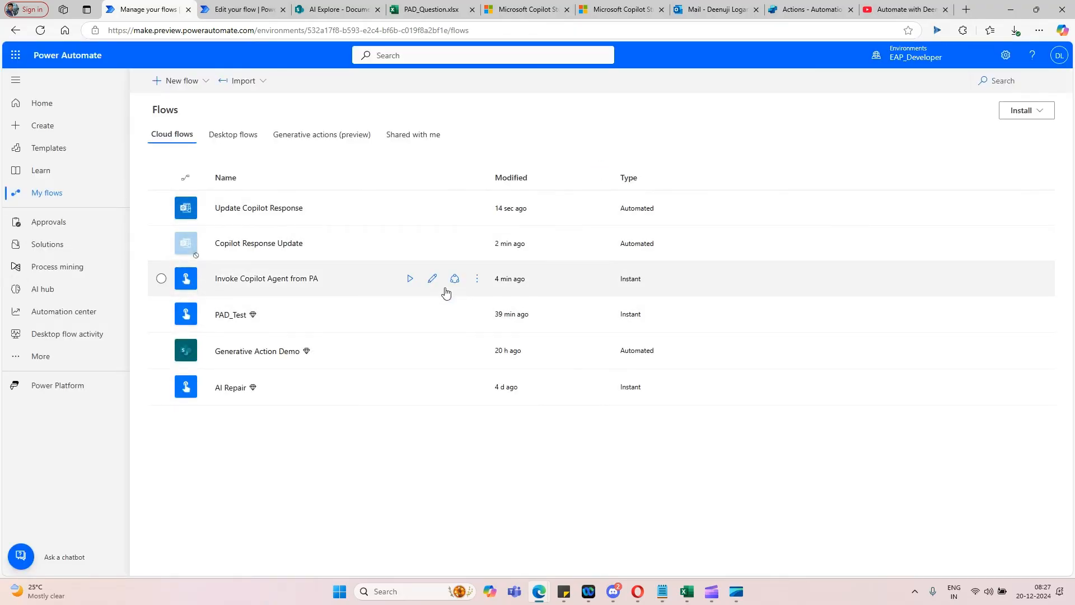
pyautogui.click(433, 280)
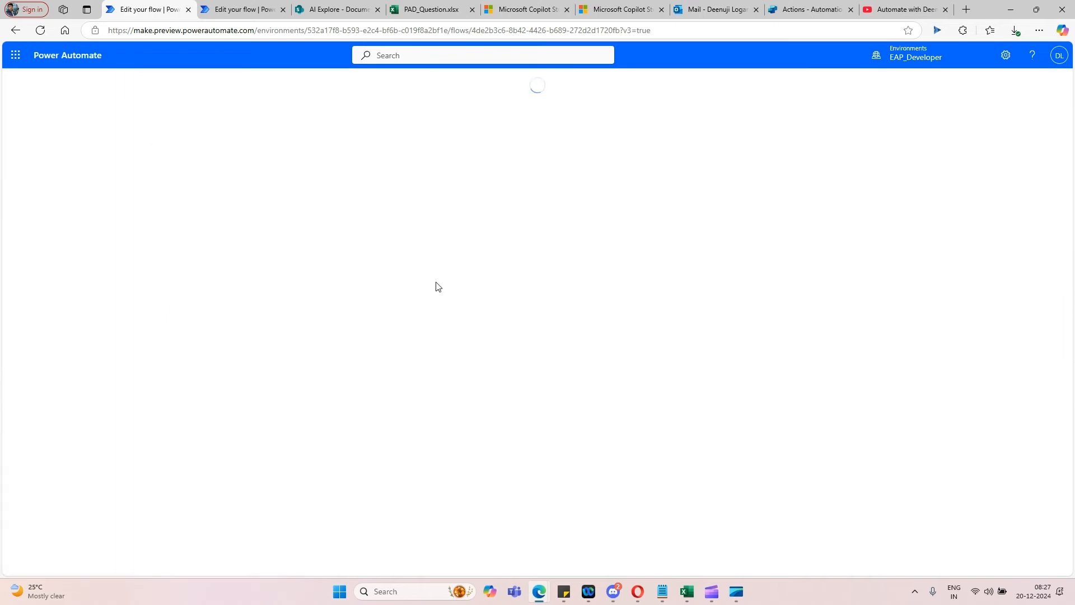
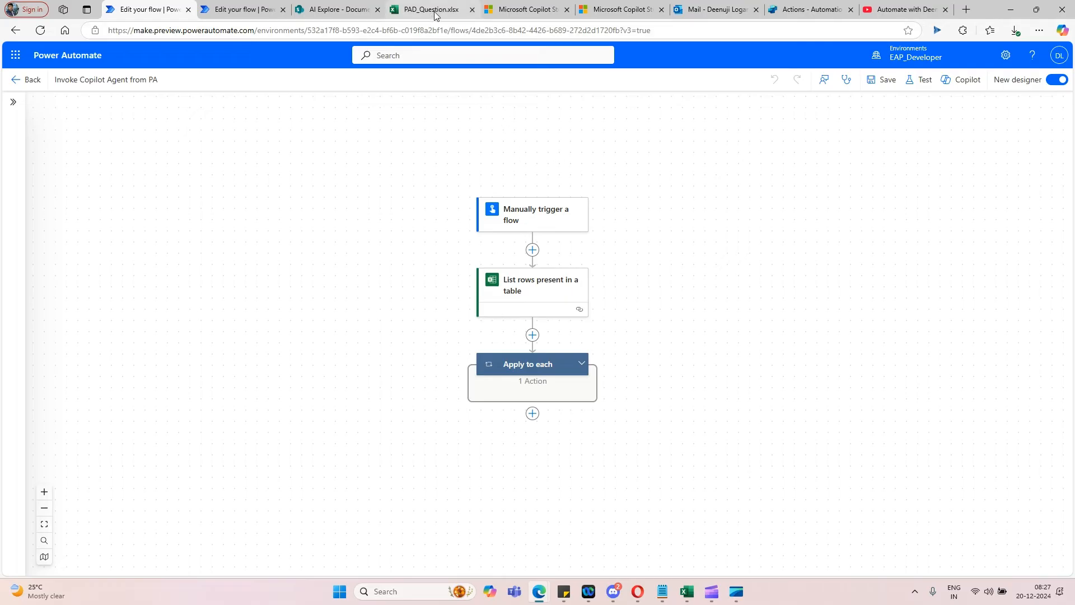
# - Expand the Apply to each loop and review the parameters of its Execute Copilot action
pyautogui.moveTo(652, 285); pyautogui.dragTo(649, 261)
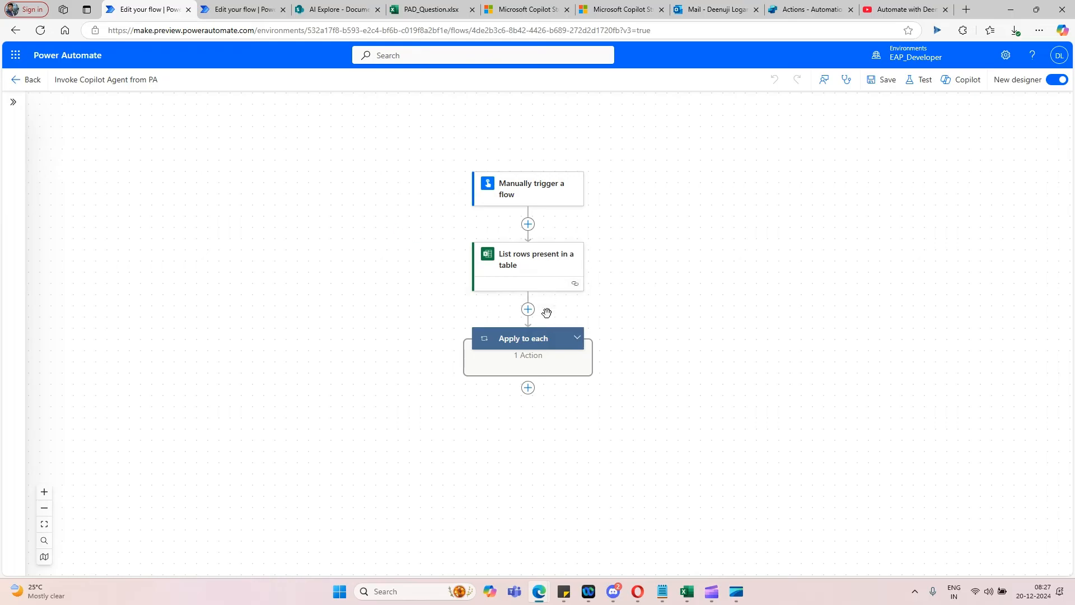
pyautogui.click(563, 348)
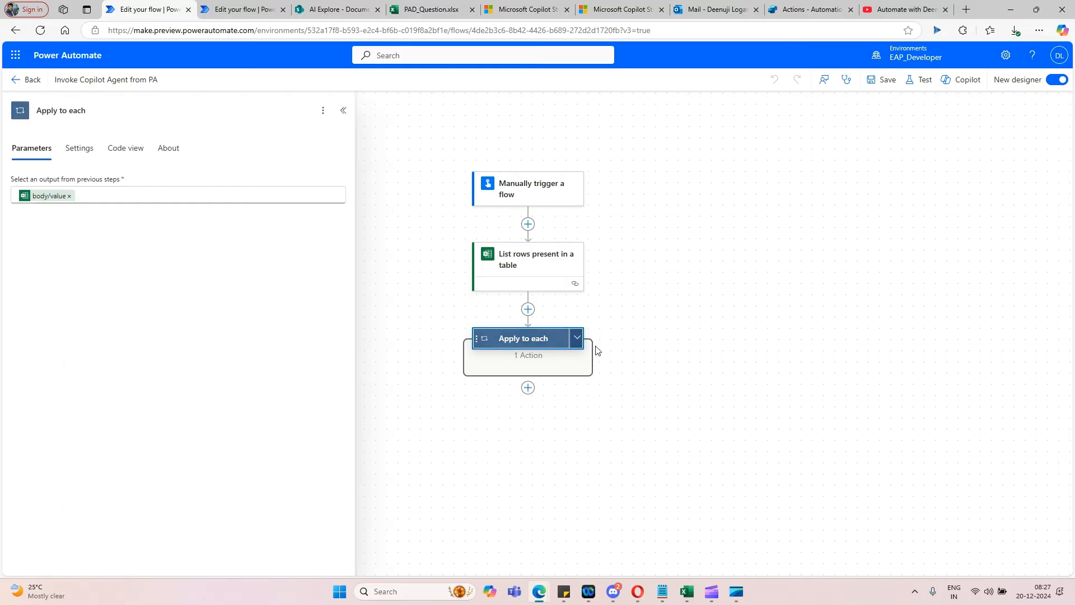
pyautogui.click(577, 338)
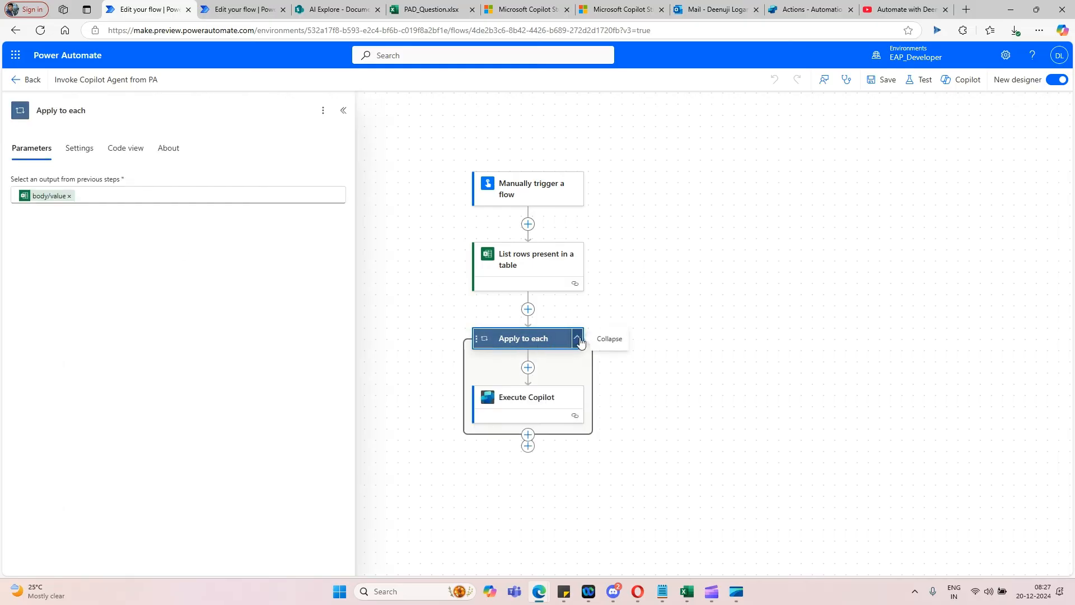
pyautogui.click(556, 402)
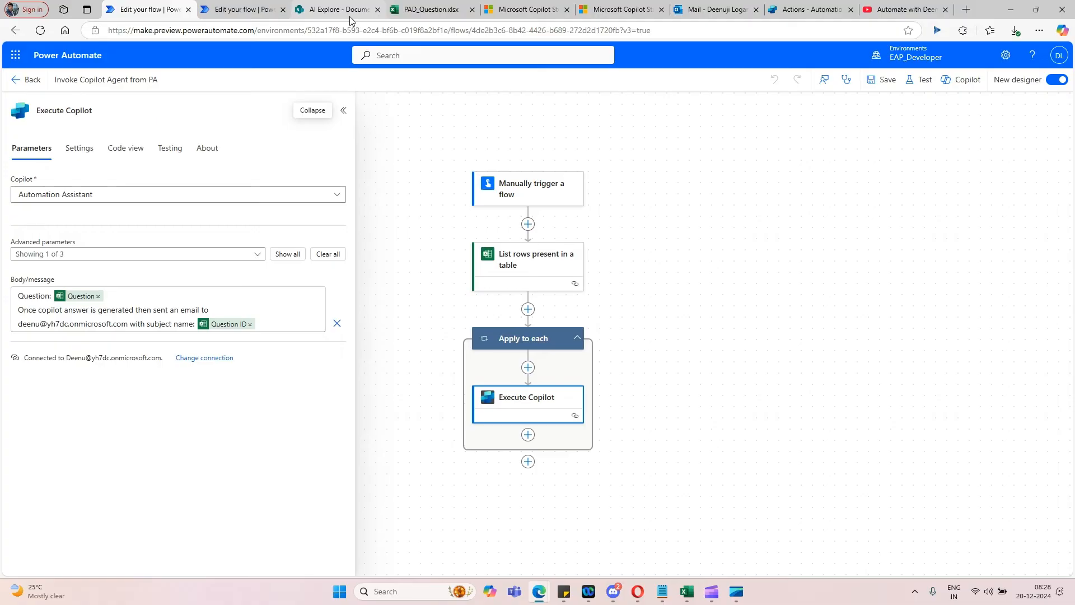
# - Review the Automation Assistant agent's actions in Copilot Studio, and return to the Invoke Copilot Agent from PA flow
pyautogui.click(811, 12)
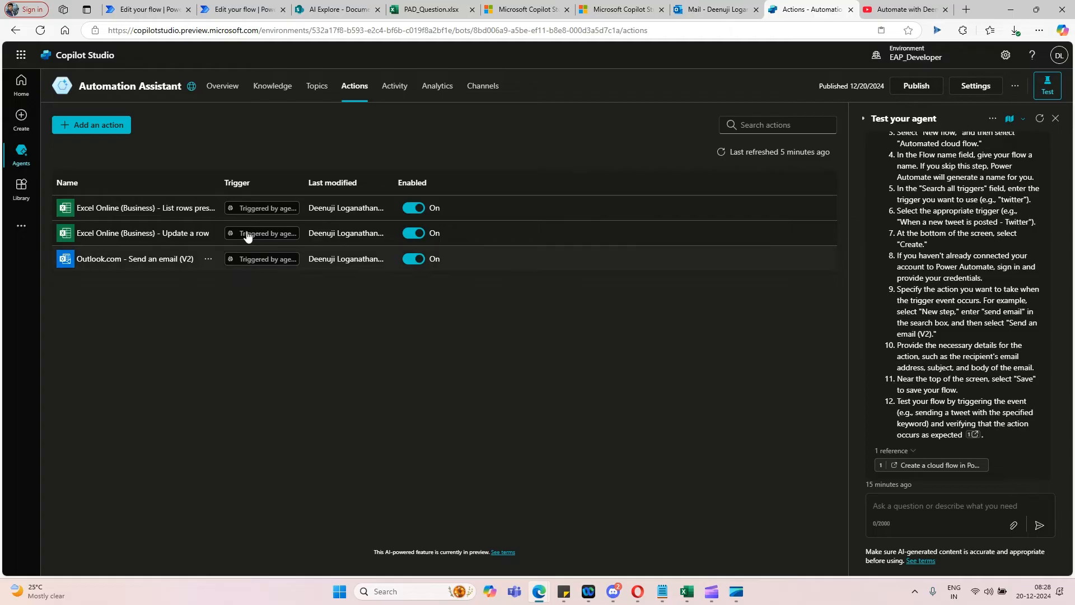
pyautogui.click(241, 9)
pyautogui.click(161, 12)
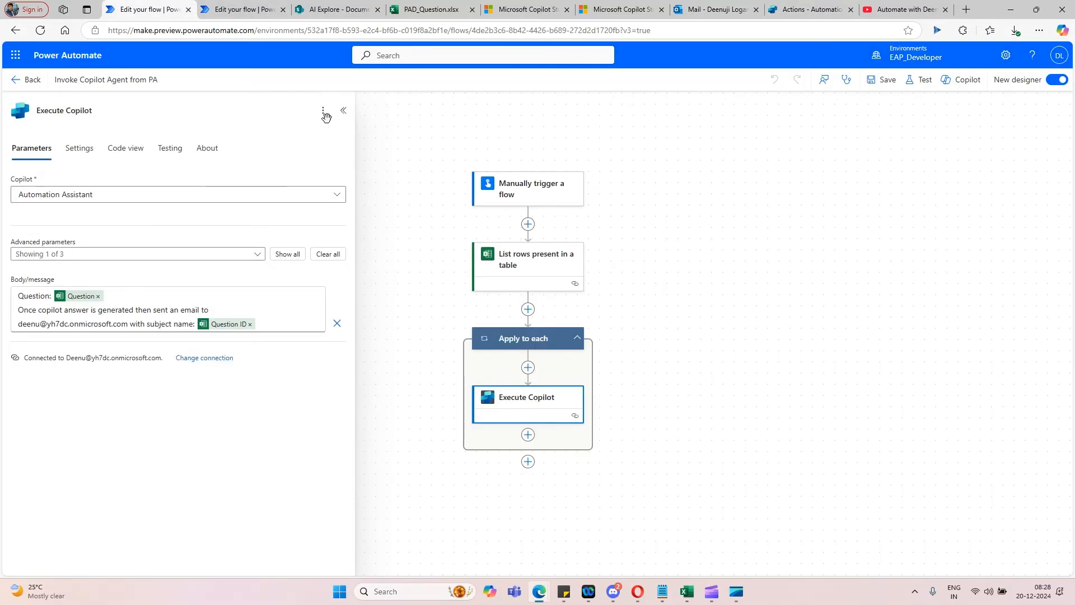
# - Switch to the Update Copilot Response flow, save it again and stay on its designer page
pyautogui.click(235, 7)
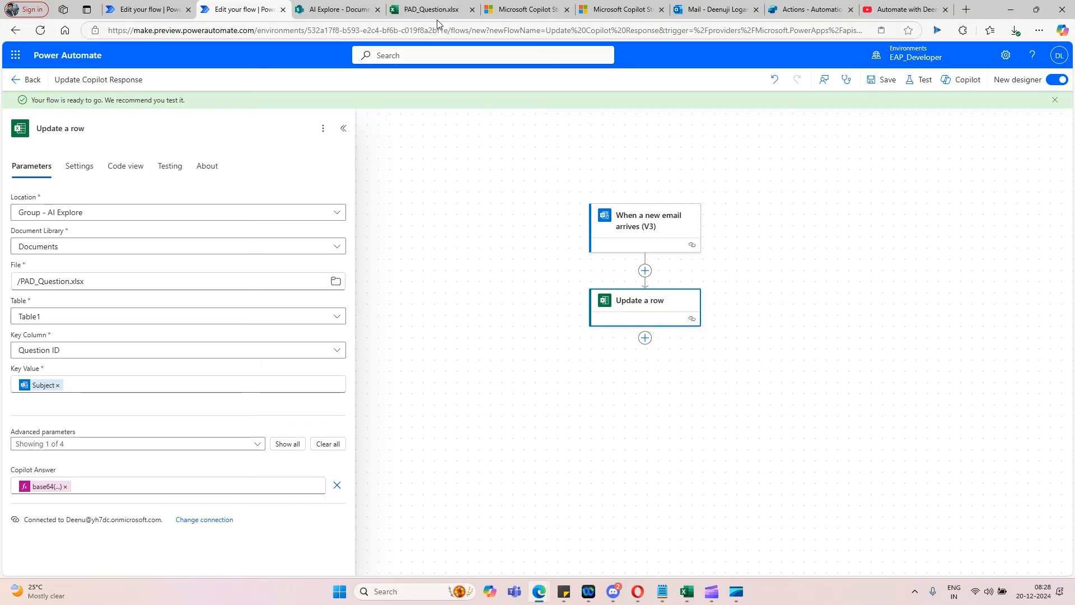
pyautogui.moveTo(432, 19)
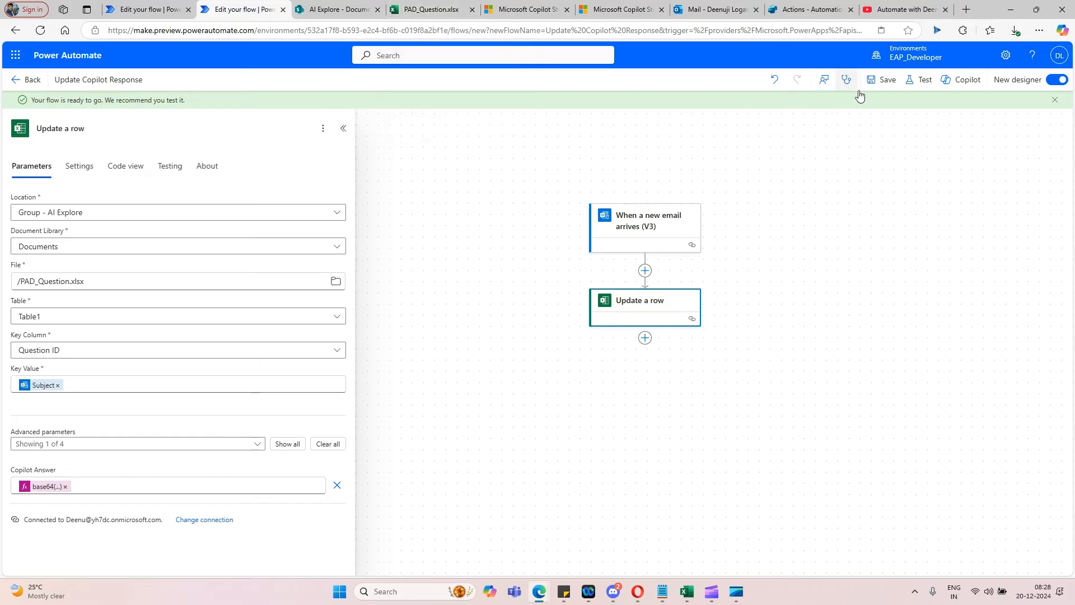
pyautogui.click(891, 84)
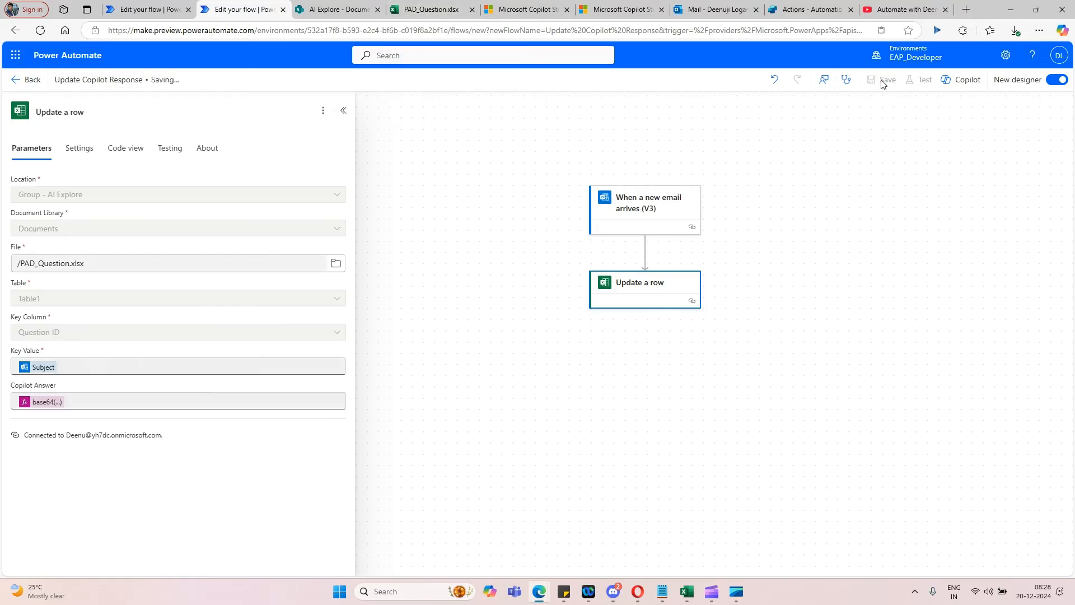
pyautogui.click(25, 83)
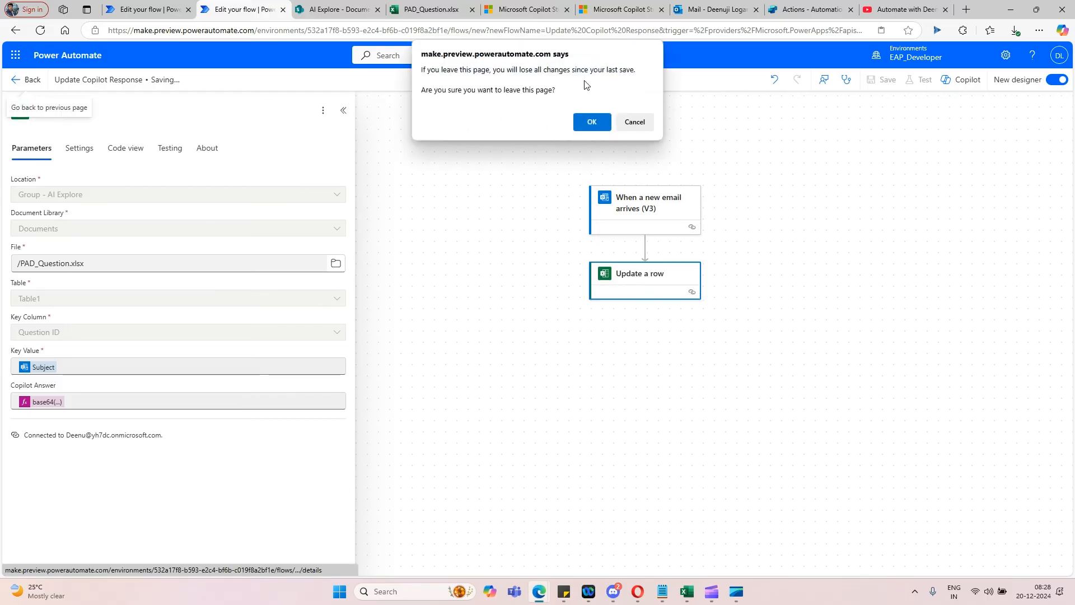
pyautogui.click(633, 118)
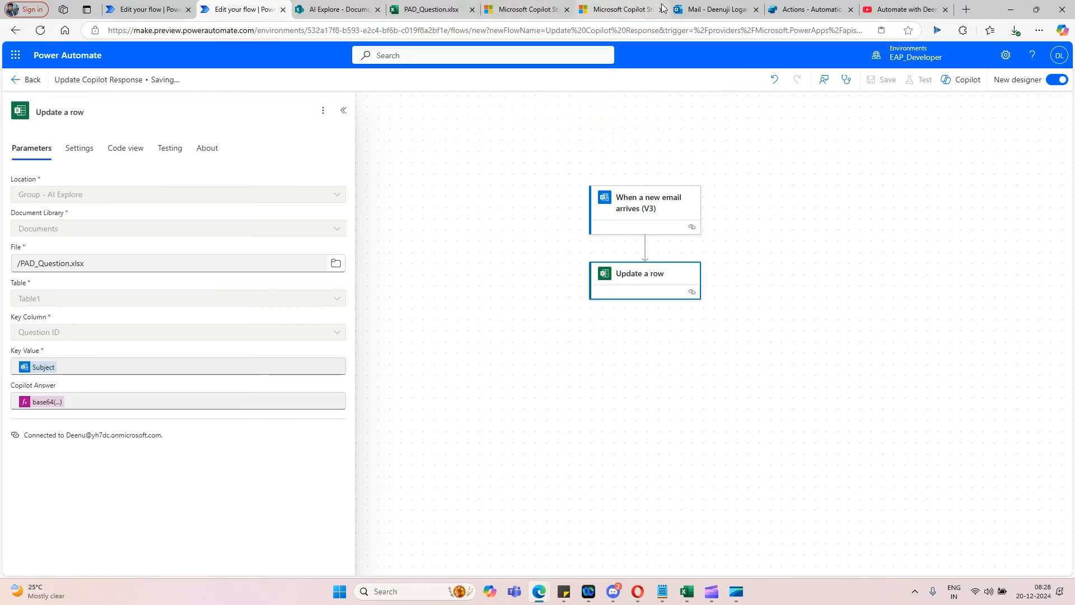
# - Switch to Outlook and delete the seven earlier answer emails with subjects Q001 to Q007 from the inbox
pyautogui.click(709, 11)
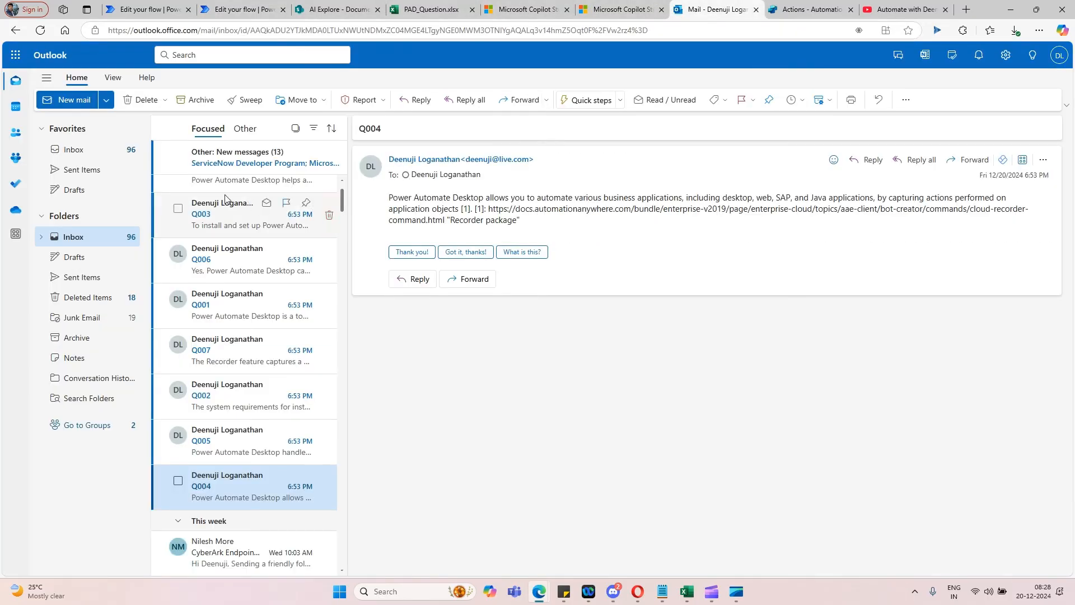
pyautogui.click(178, 208)
pyautogui.click(179, 254)
pyautogui.click(178, 299)
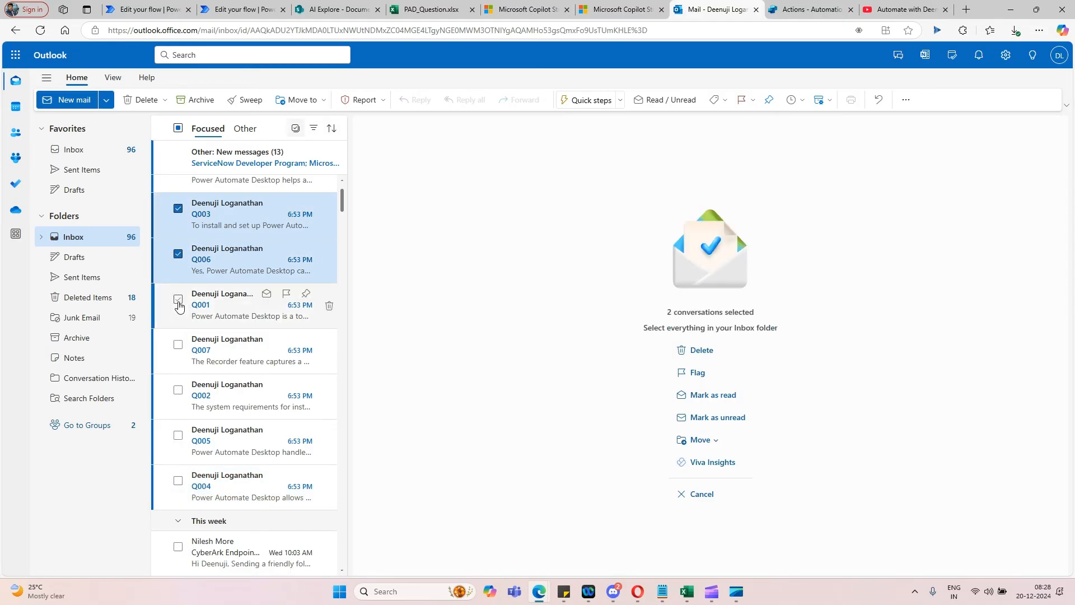
pyautogui.click(178, 345)
pyautogui.click(179, 390)
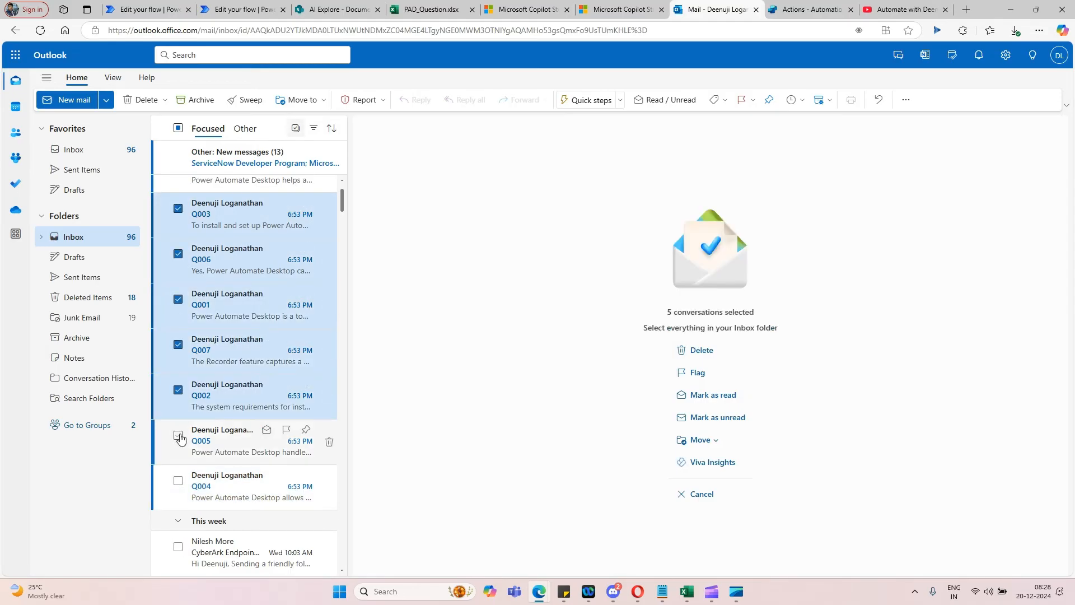
pyautogui.click(178, 436)
pyautogui.click(178, 480)
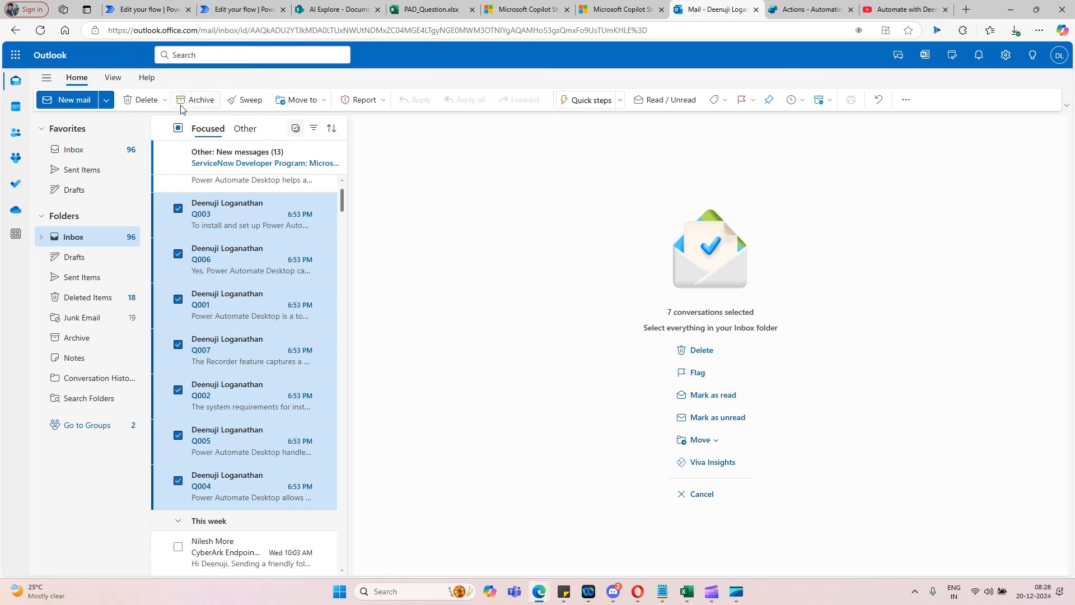
pyautogui.click(146, 100)
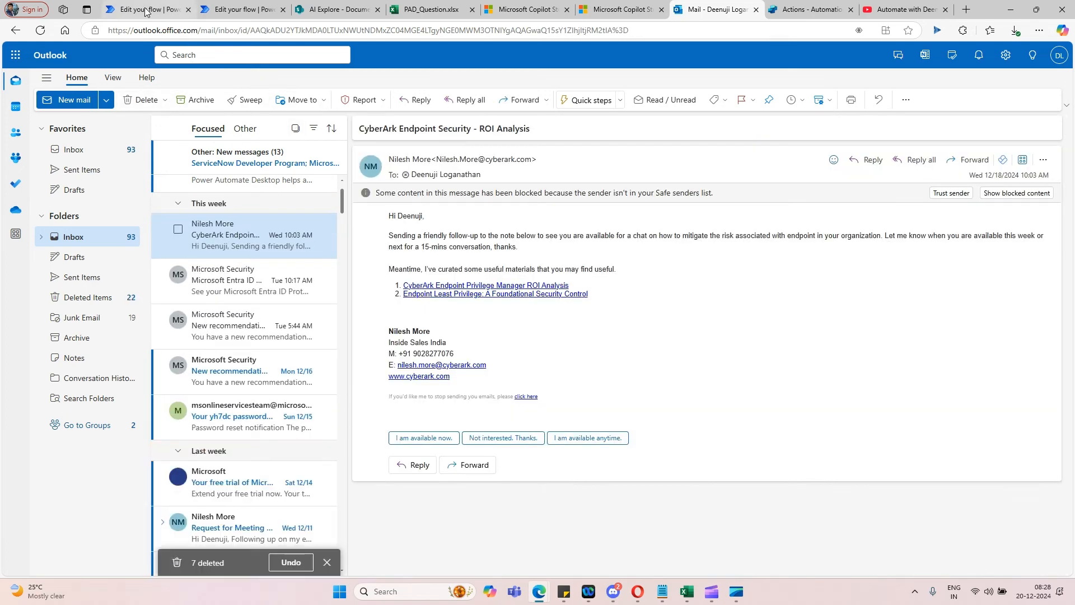
# - Leave the designers of the Invoke Copilot Agent from PA and Update Copilot Response flows and return both to their details pages
pyautogui.click(146, 11)
pyautogui.click(25, 81)
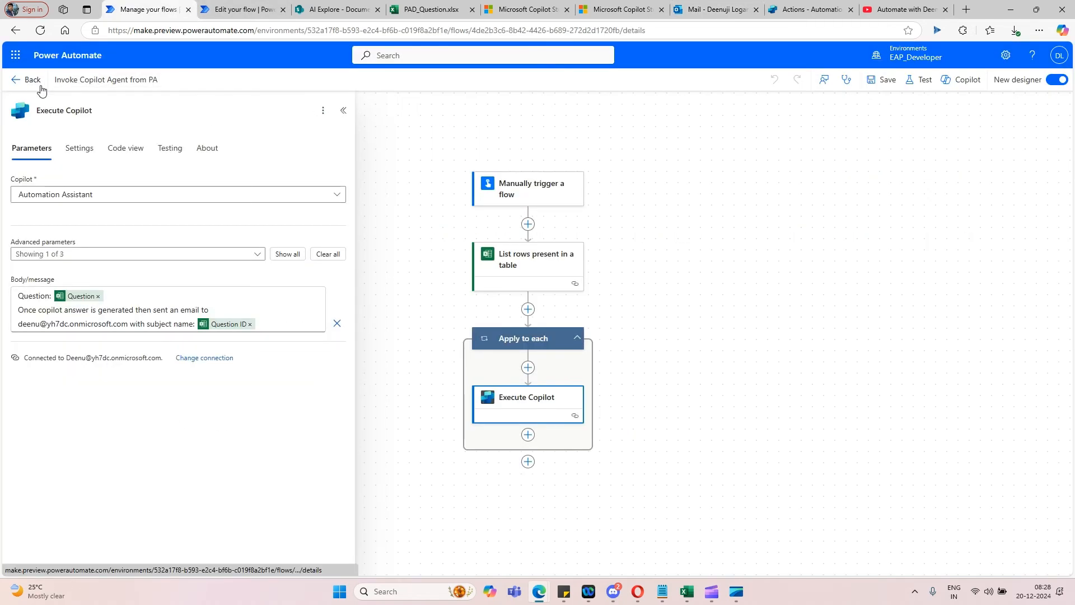
pyautogui.click(245, 10)
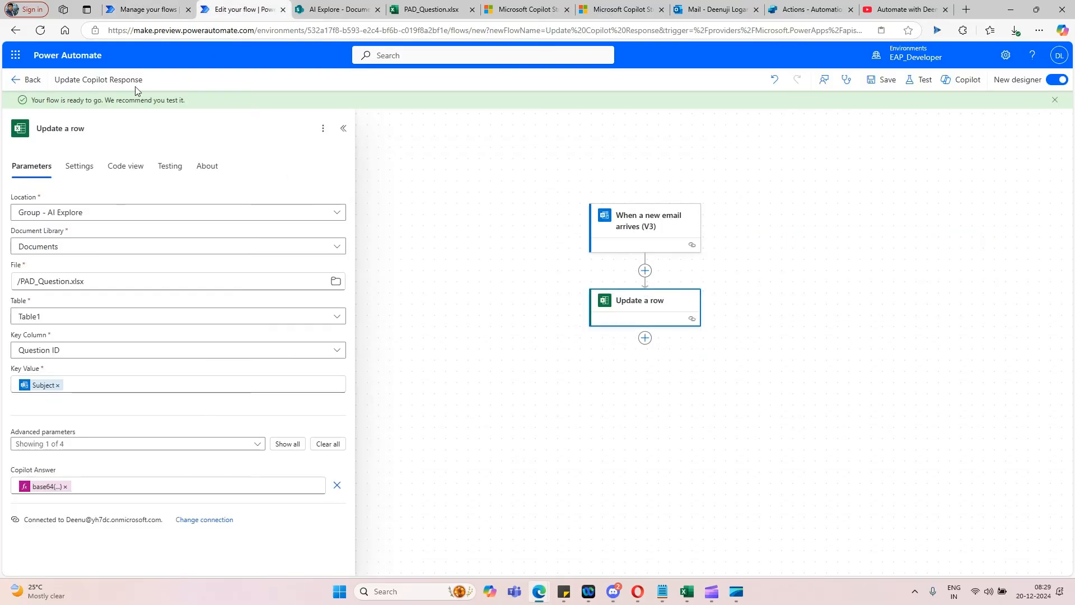
pyautogui.click(25, 79)
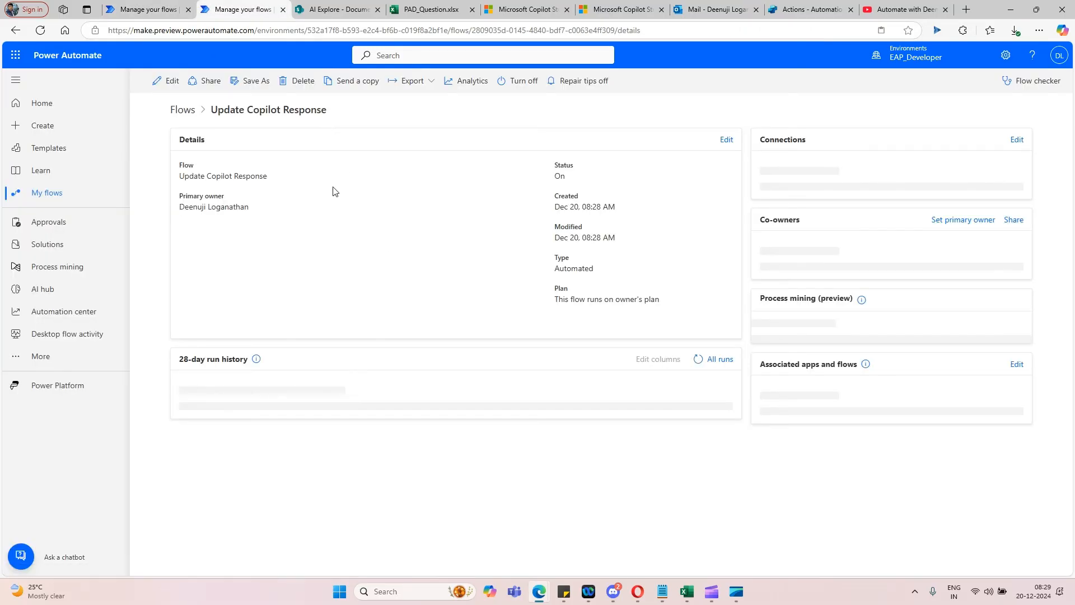
# - Run the Invoke Copilot Agent from PA flow from its details page and refresh its run history
pyautogui.click(145, 10)
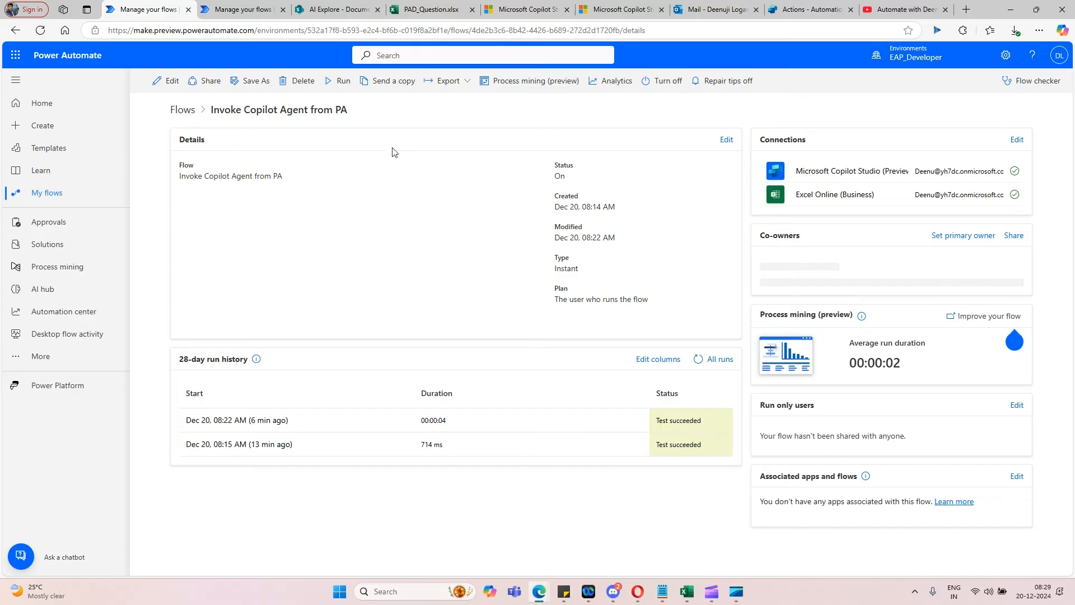
pyautogui.click(339, 82)
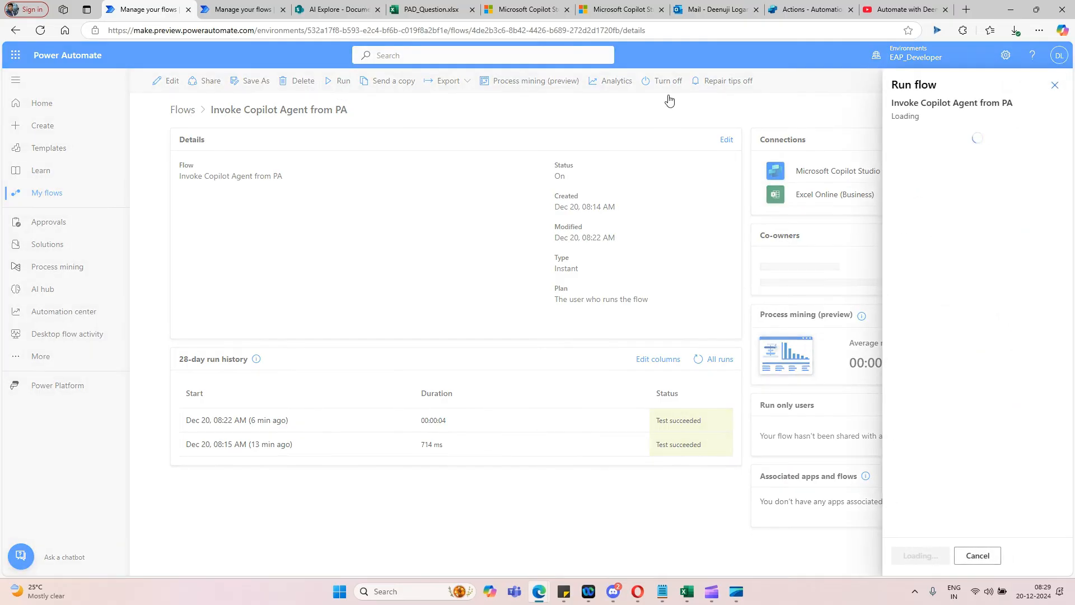
pyautogui.click(933, 562)
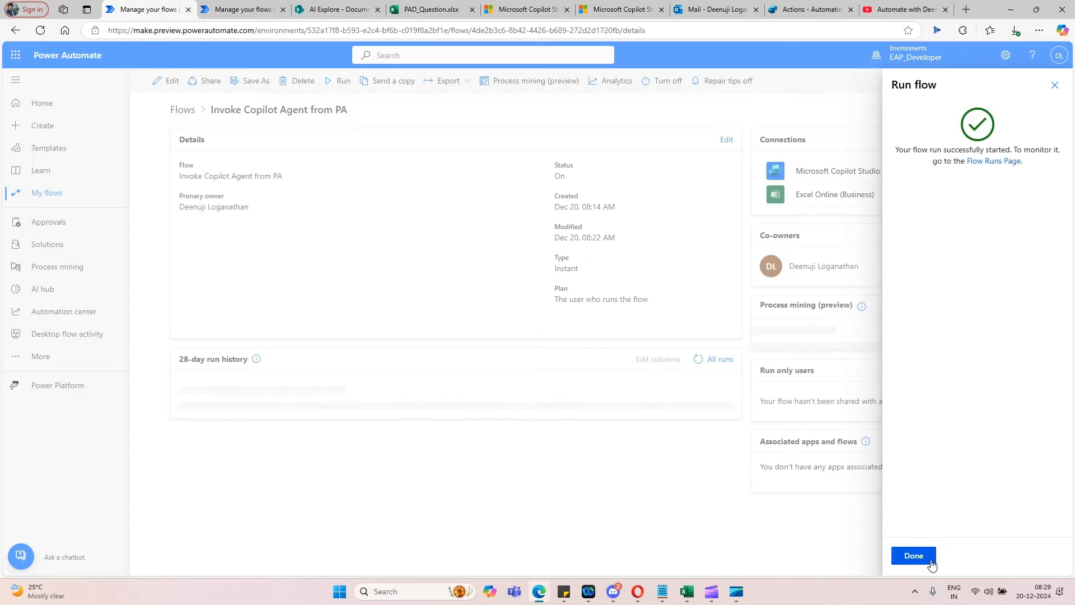
pyautogui.click(932, 564)
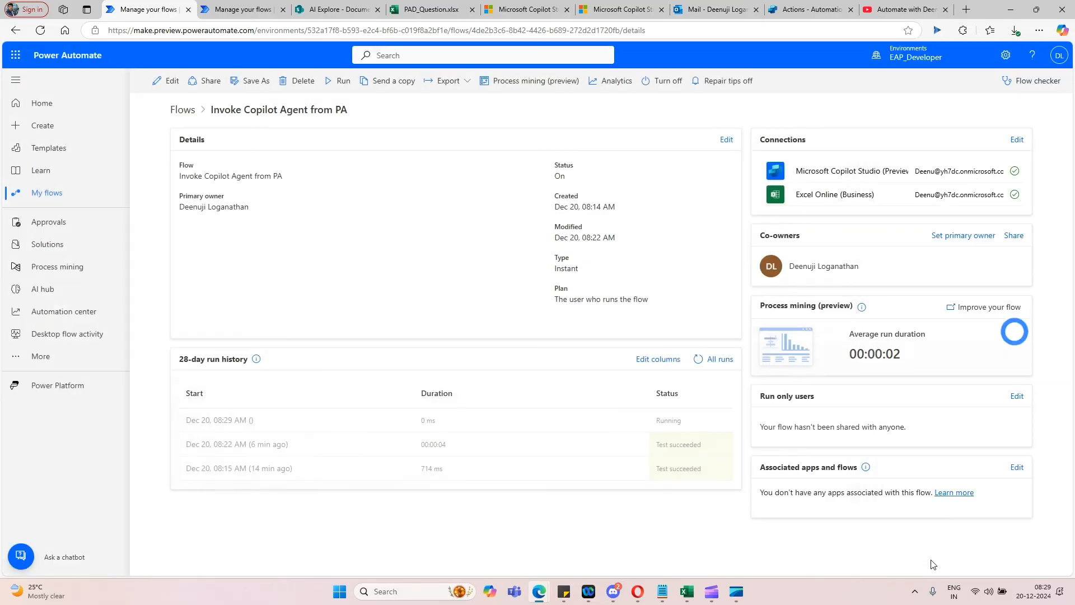
pyautogui.click(697, 359)
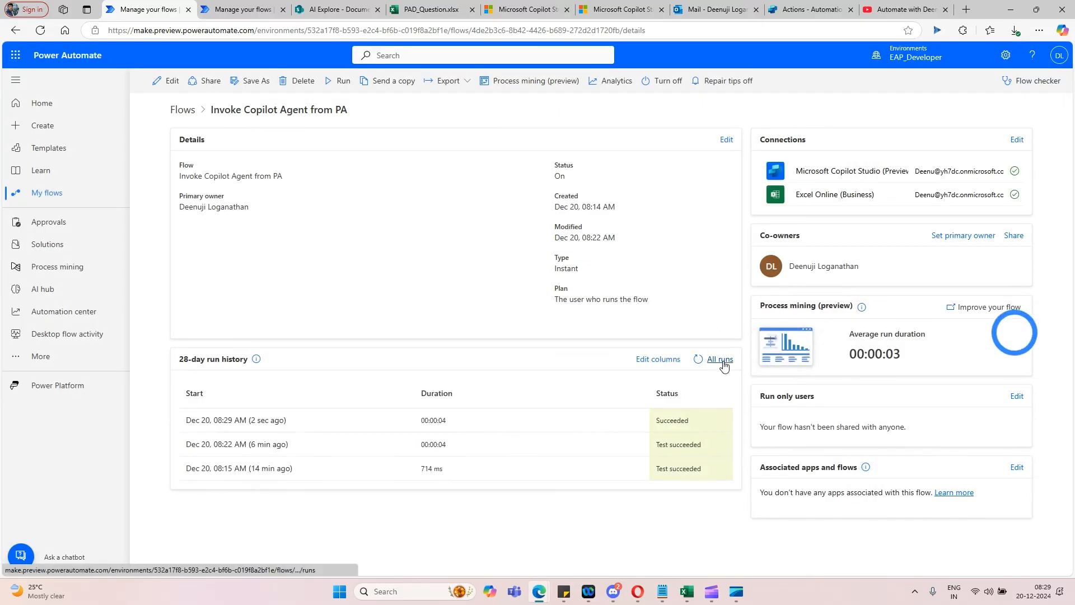
# - Check the Update Copilot Response flow's run history for new runs
pyautogui.click(237, 11)
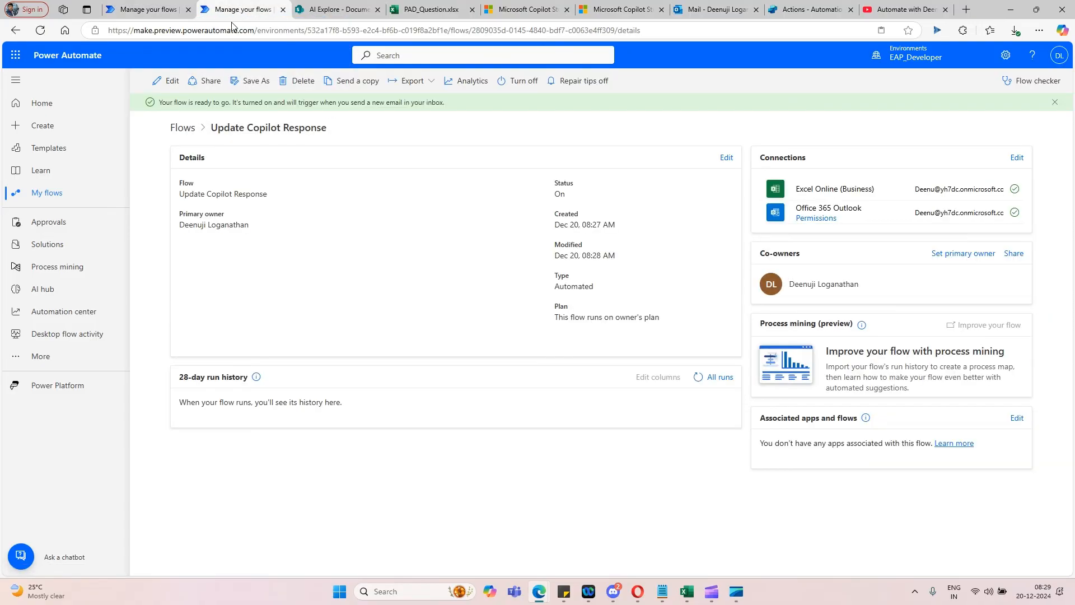
pyautogui.click(700, 380)
pyautogui.click(699, 379)
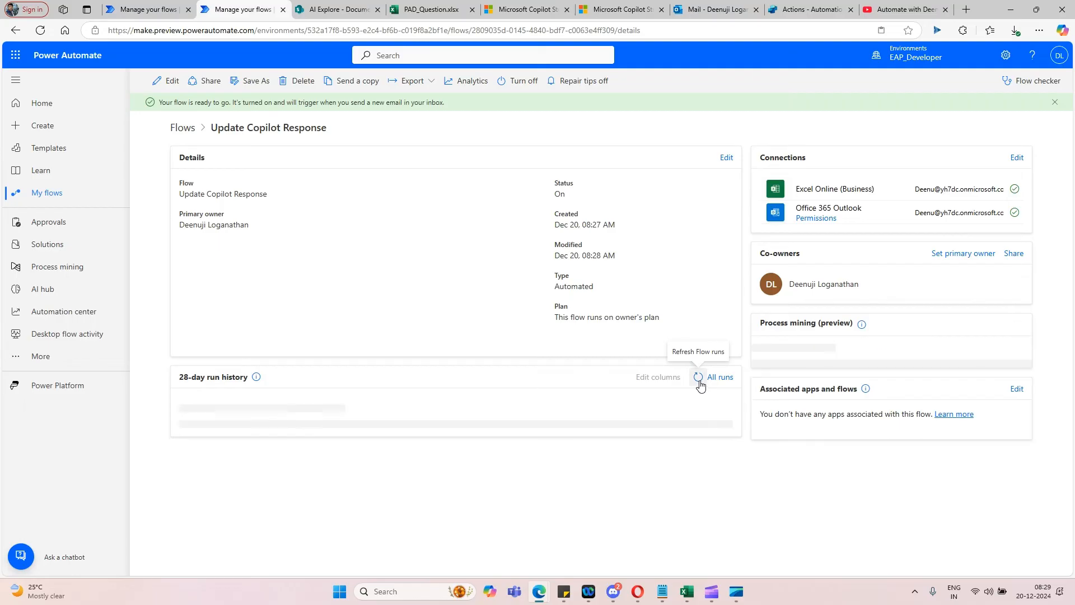
# - Edit the Update Copilot Response flow so its new-email trigger uses the subject filter Q00, and save the flow
pyautogui.click(167, 81)
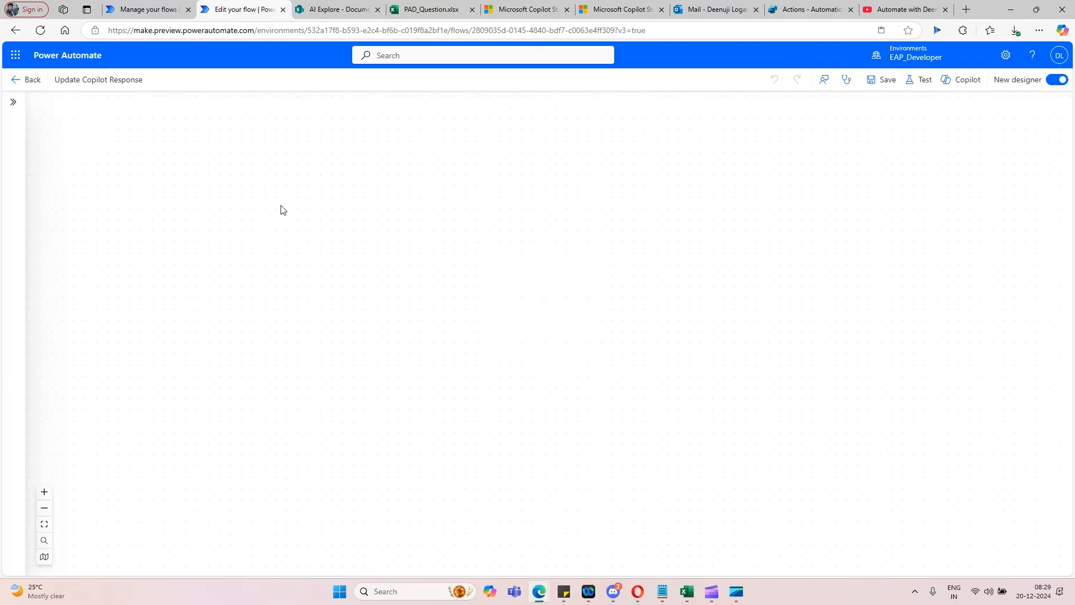
pyautogui.click(536, 338)
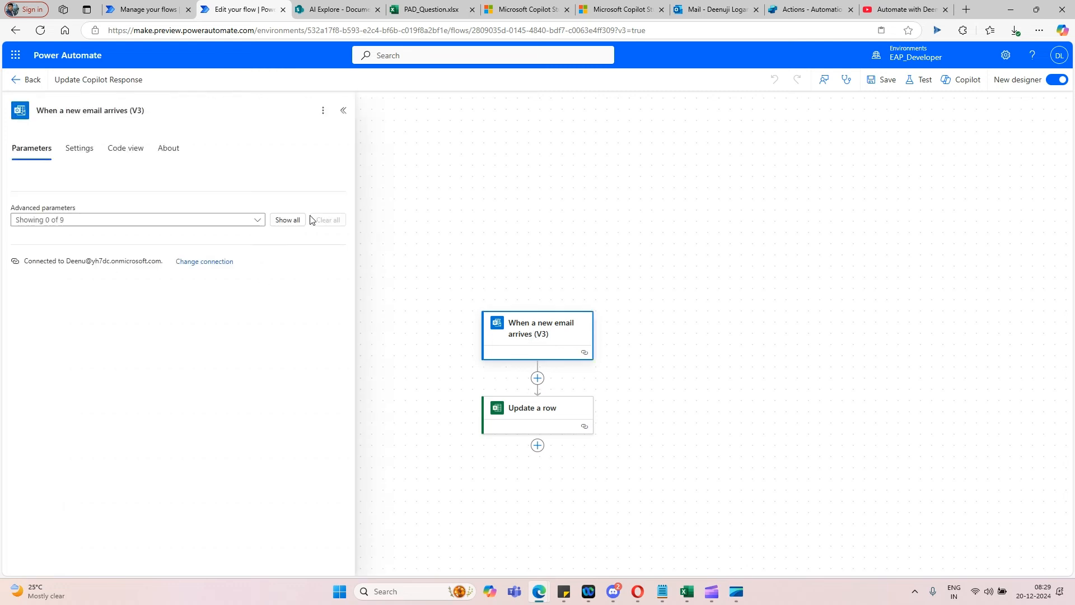
pyautogui.click(288, 221)
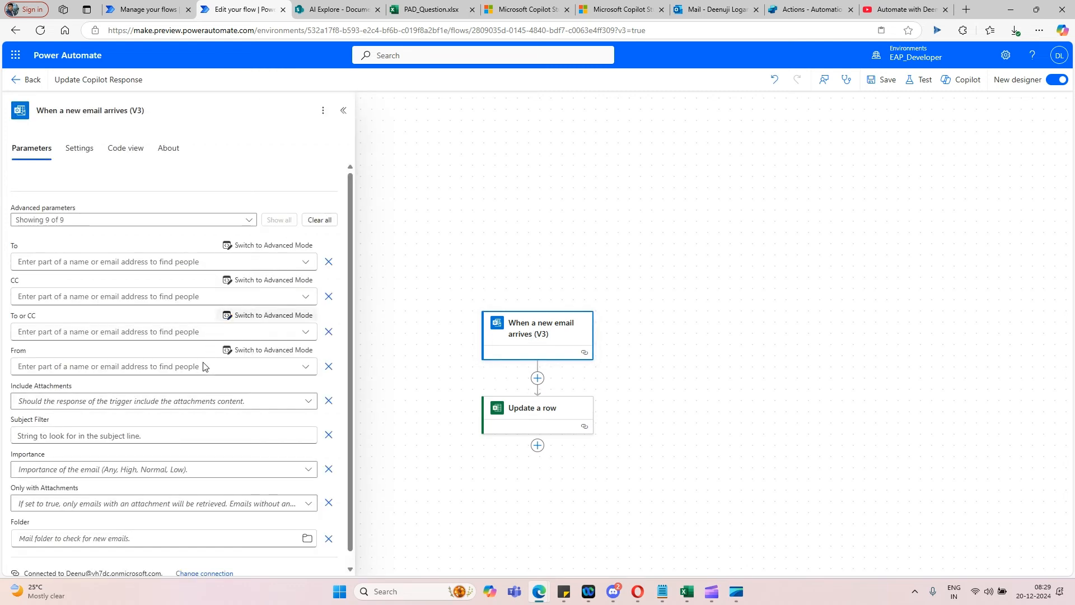
pyautogui.click(62, 436)
pyautogui.write('Q00')
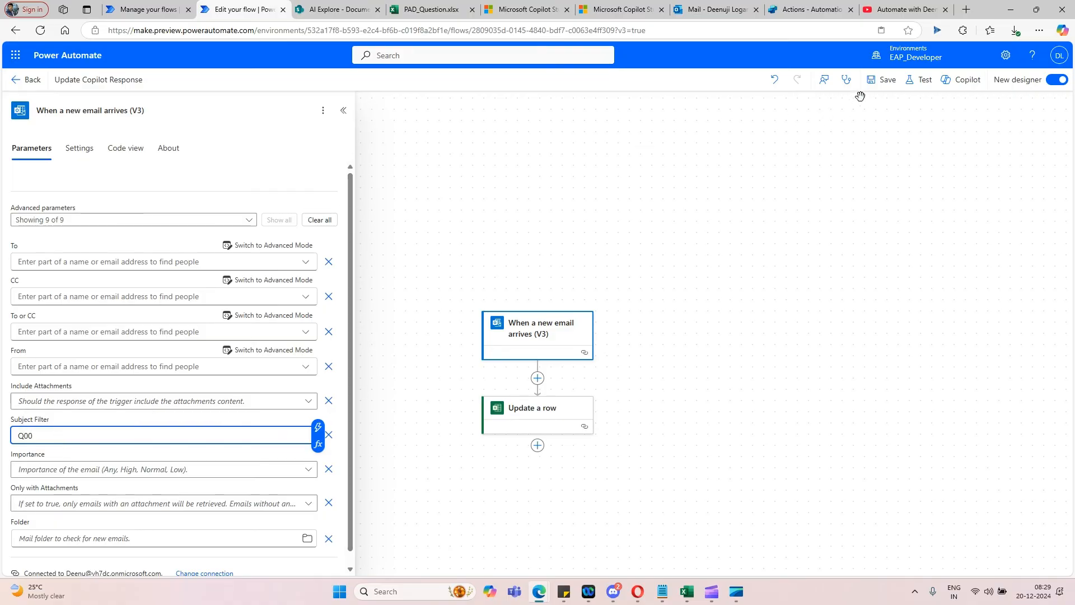
pyautogui.click(884, 81)
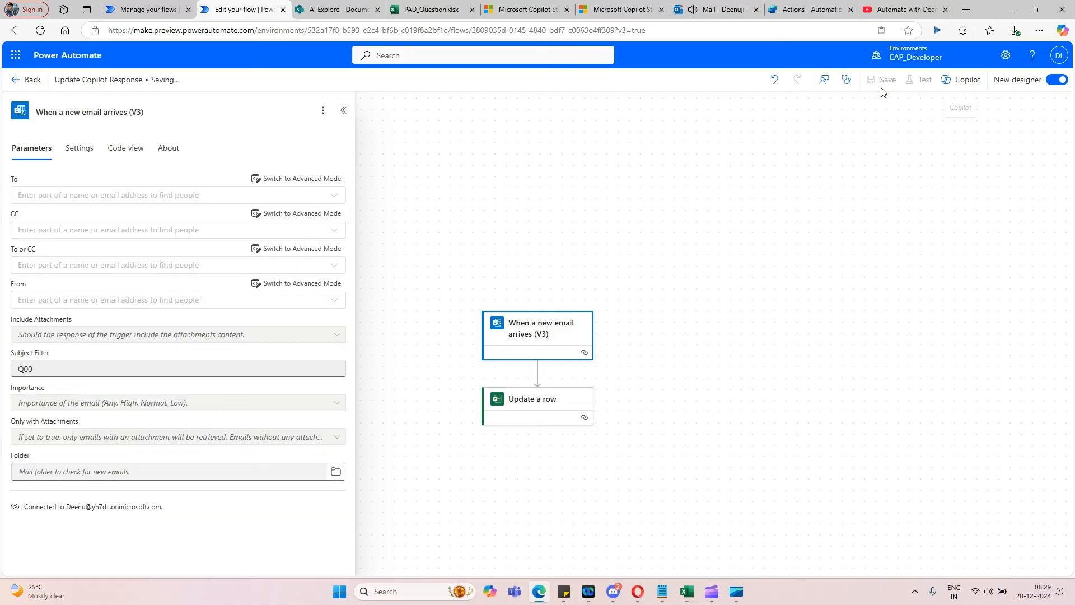
# - Return to the Update Copilot Response details page, refresh the run history repeatedly and dismiss the notification
pyautogui.click(20, 85)
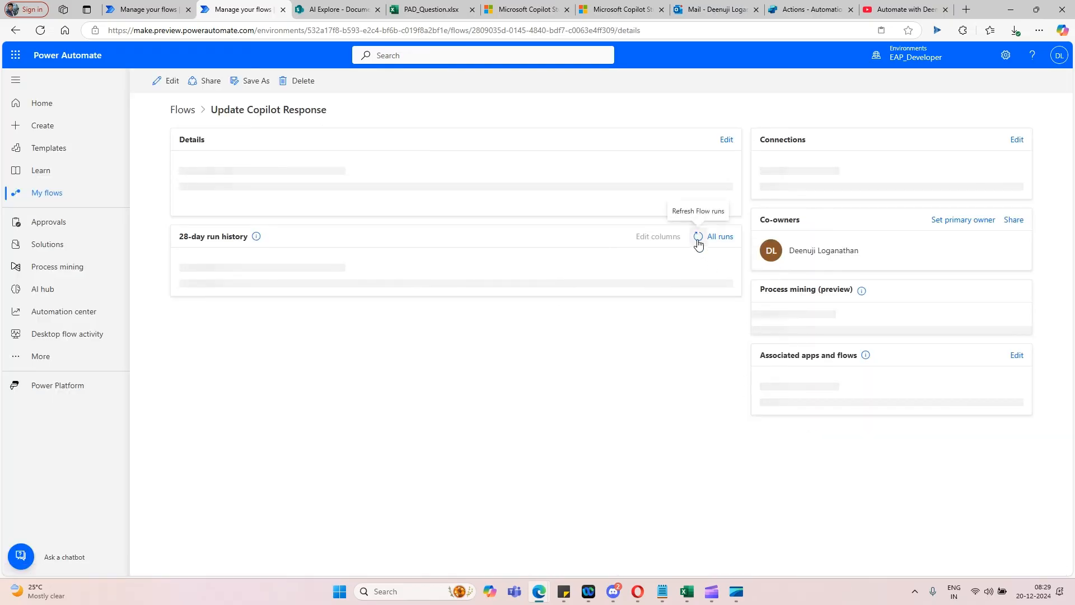
pyautogui.click(698, 378)
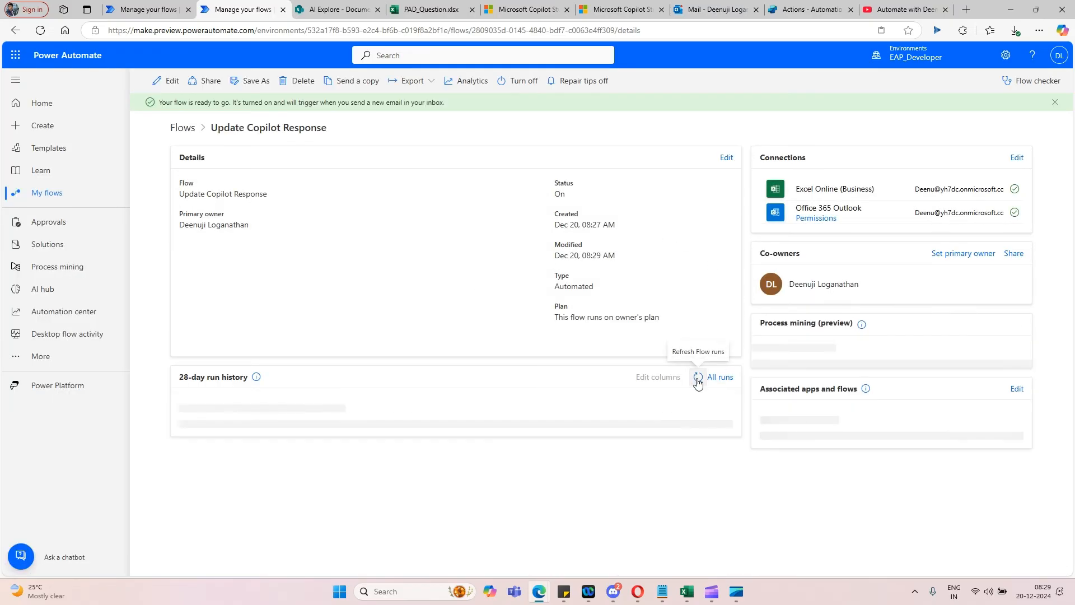
pyautogui.click(698, 378)
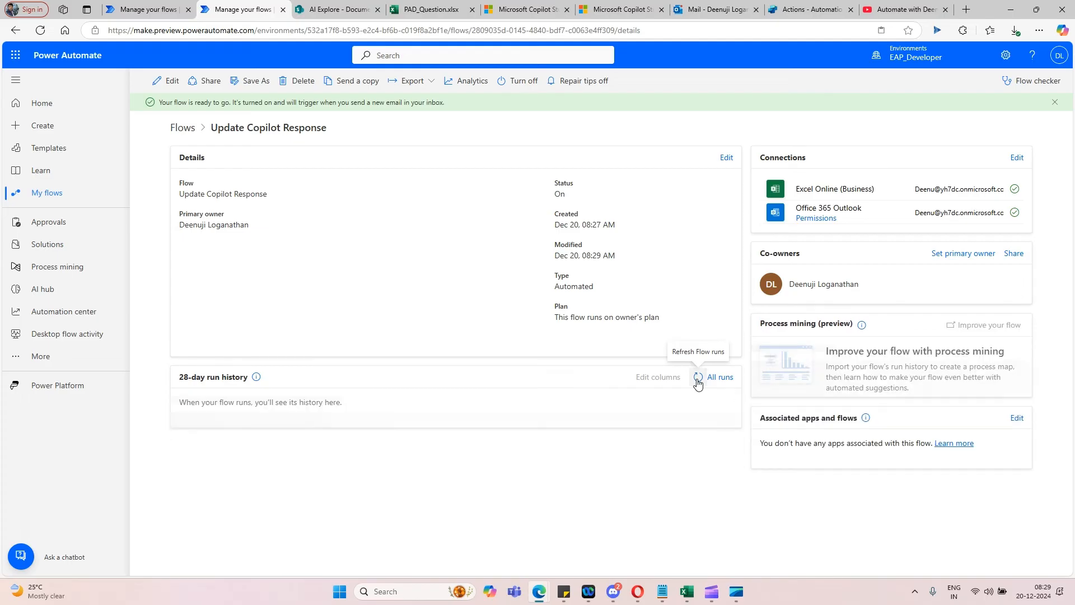
pyautogui.click(697, 379)
pyautogui.click(698, 379)
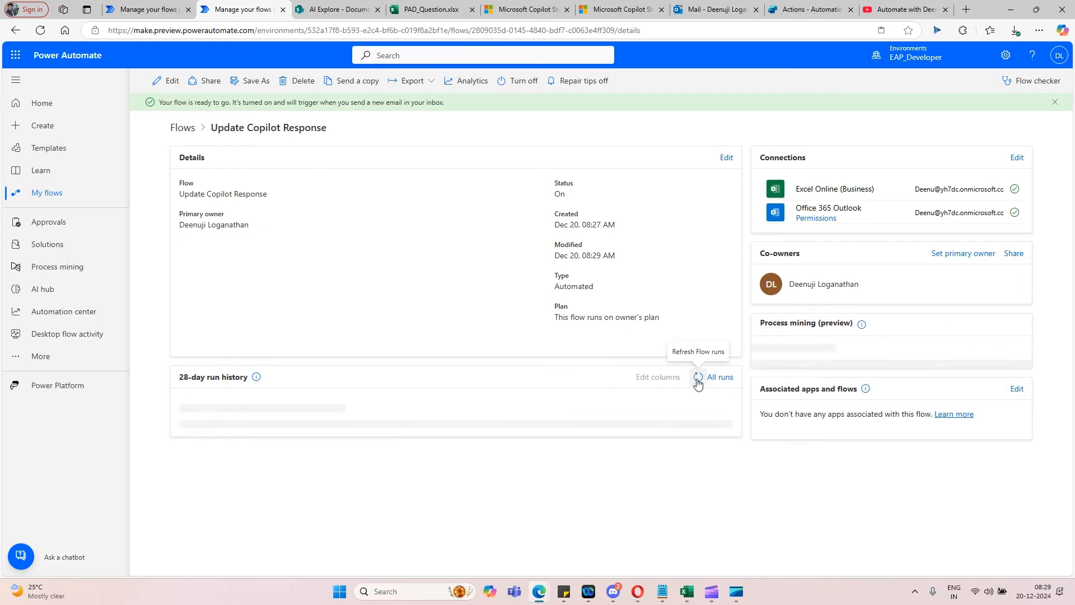
pyautogui.click(1055, 102)
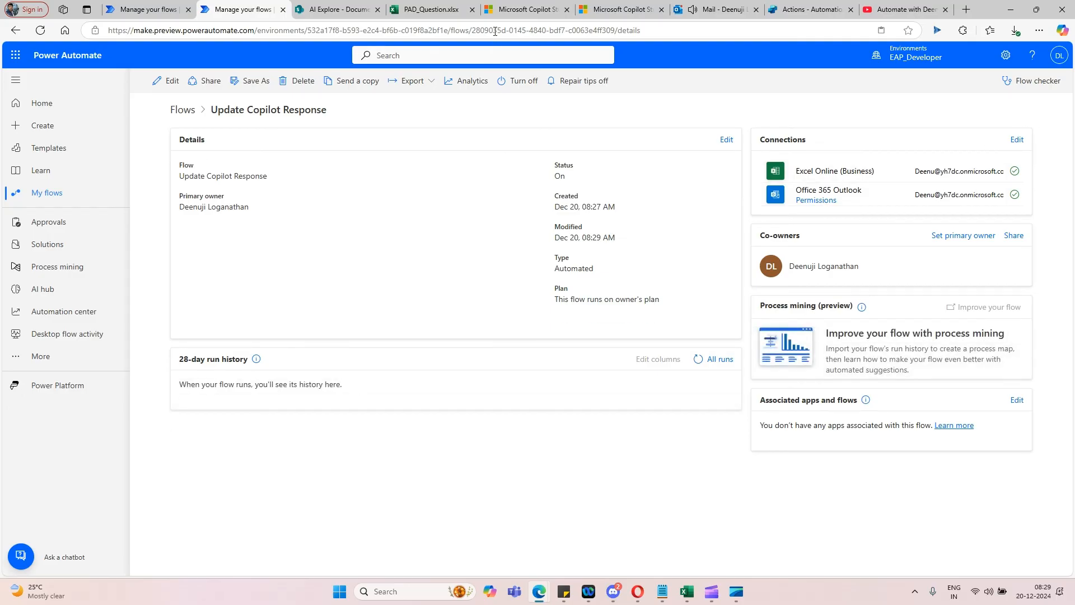
# - Check the Outlook inbox for new answer emails, and refresh the Update Copilot Response run history again
pyautogui.click(709, 10)
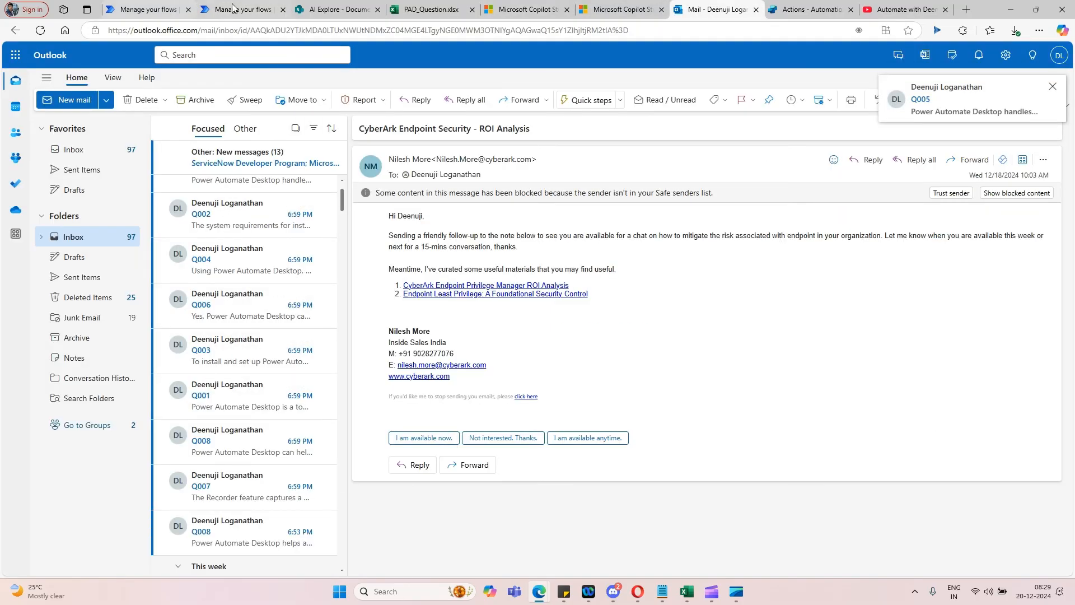
pyautogui.click(152, 4)
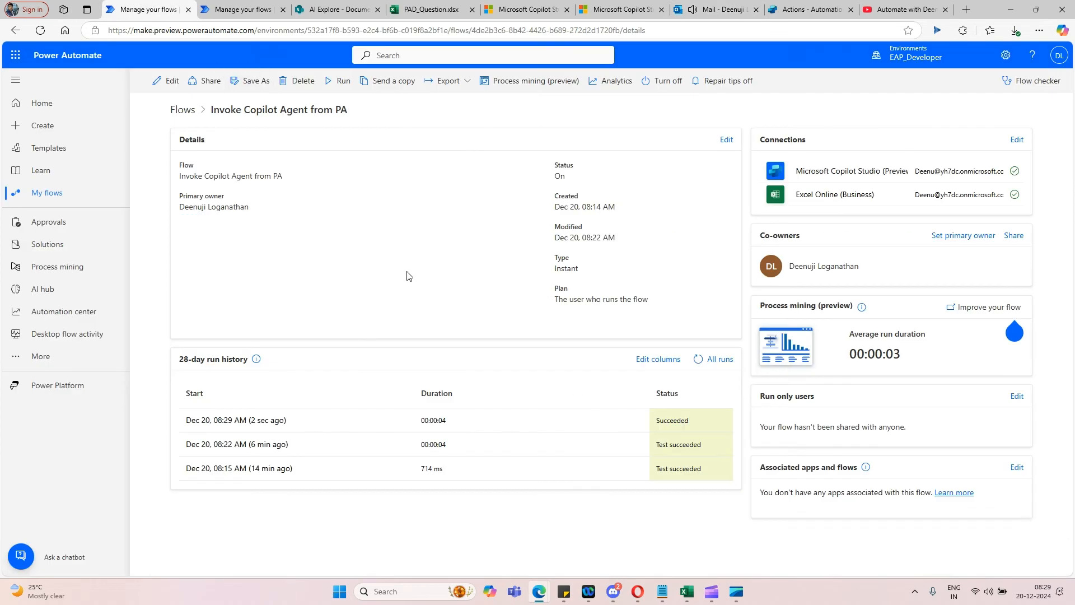
pyautogui.click(222, 8)
pyautogui.click(697, 363)
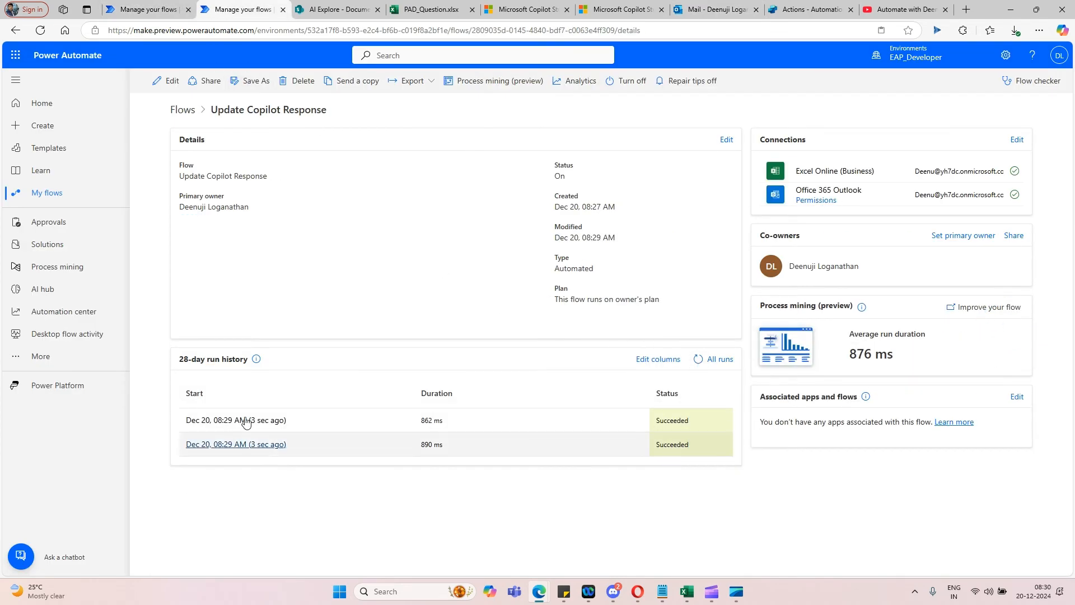
# - Open the topmost Update Copilot Response run and examine the question ID and Copilot Answer inputs of its Update a row action
pyautogui.click(247, 425)
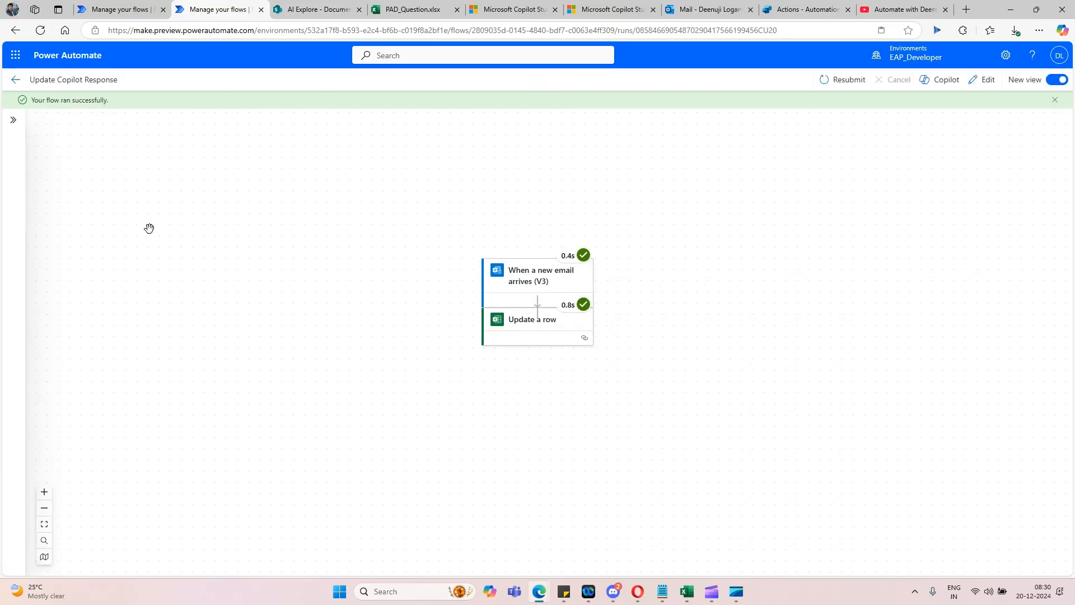
pyautogui.click(515, 346)
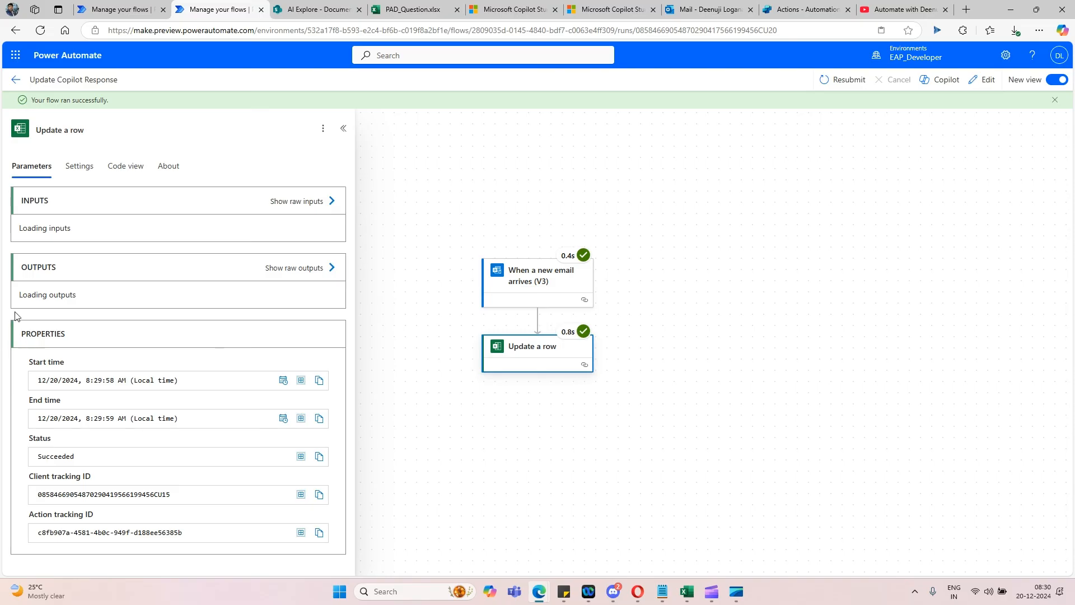
pyautogui.scroll(-2, 223, 394)
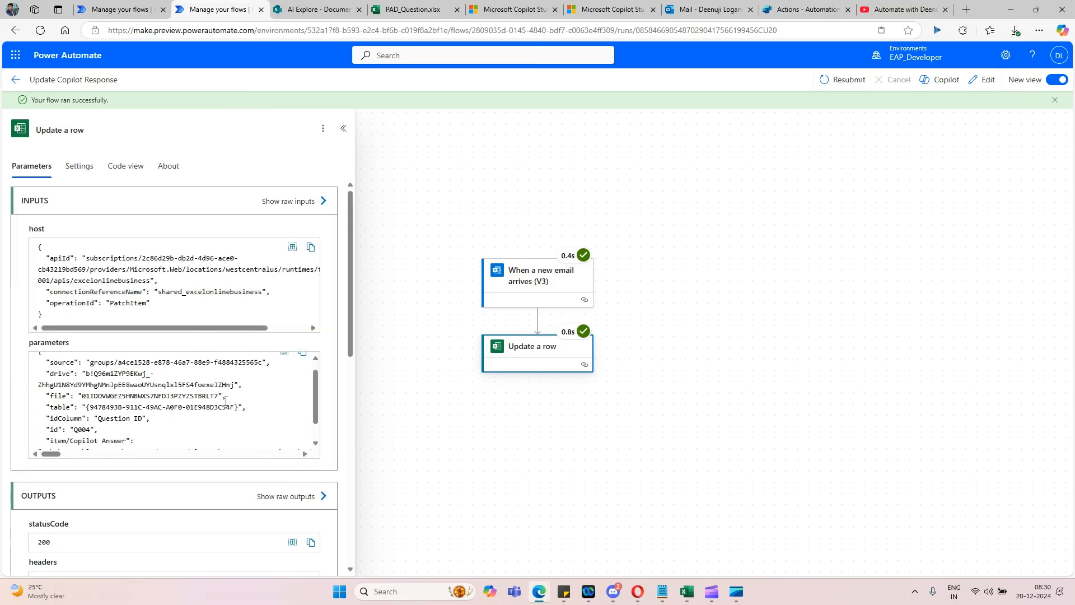
pyautogui.doubleClick(80, 406)
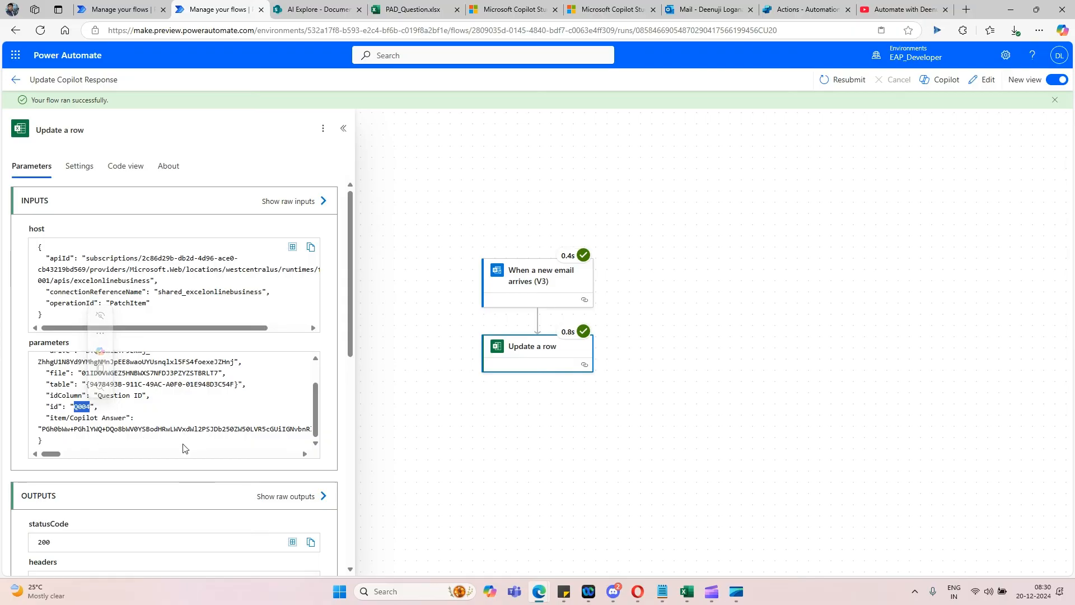
pyautogui.moveTo(56, 454)
pyautogui.mouseDown()
pyautogui.moveTo(284, 455)
pyautogui.moveTo(50, 455)
pyautogui.mouseUp()
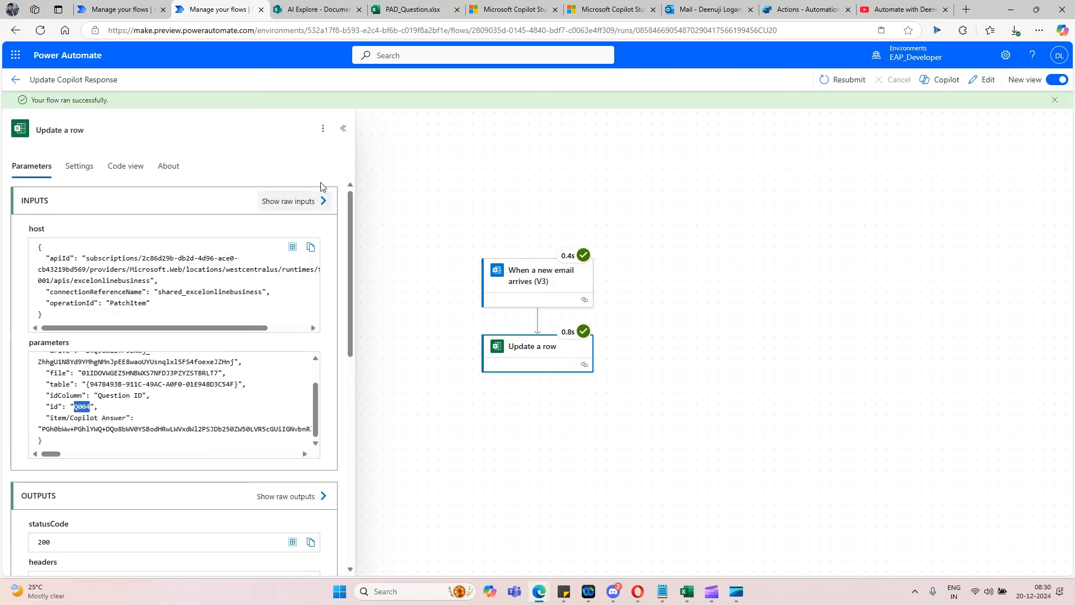
# - Switch to the PAD_Question workbook and review the Copilot Answer column for the answers written by the flow
pyautogui.click(420, 9)
pyautogui.click(597, 342)
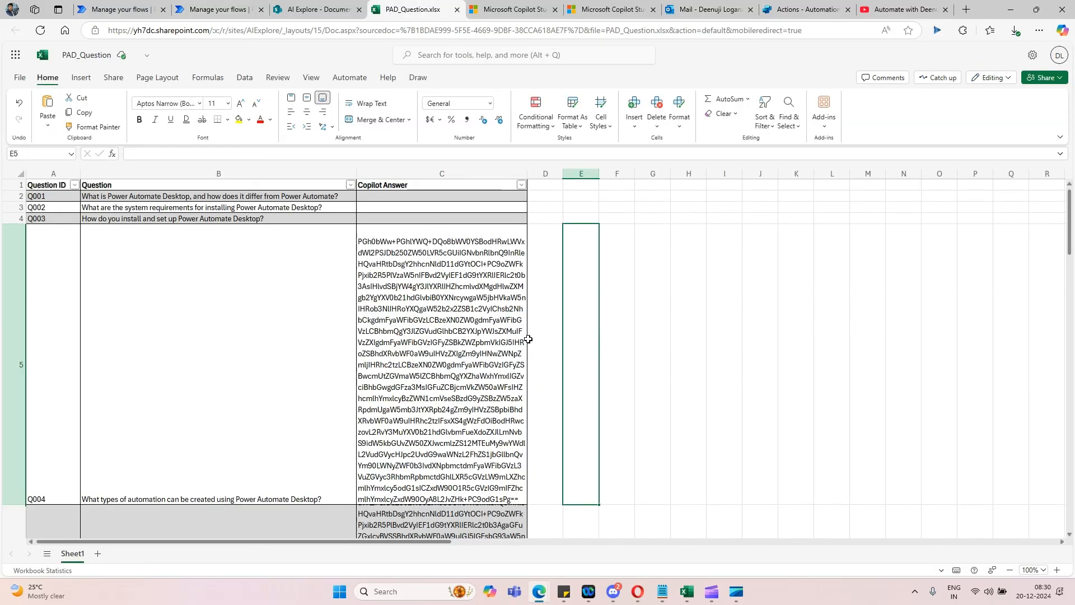
pyautogui.scroll(-5, 561, 344)
pyautogui.scroll(-3, 474, 348)
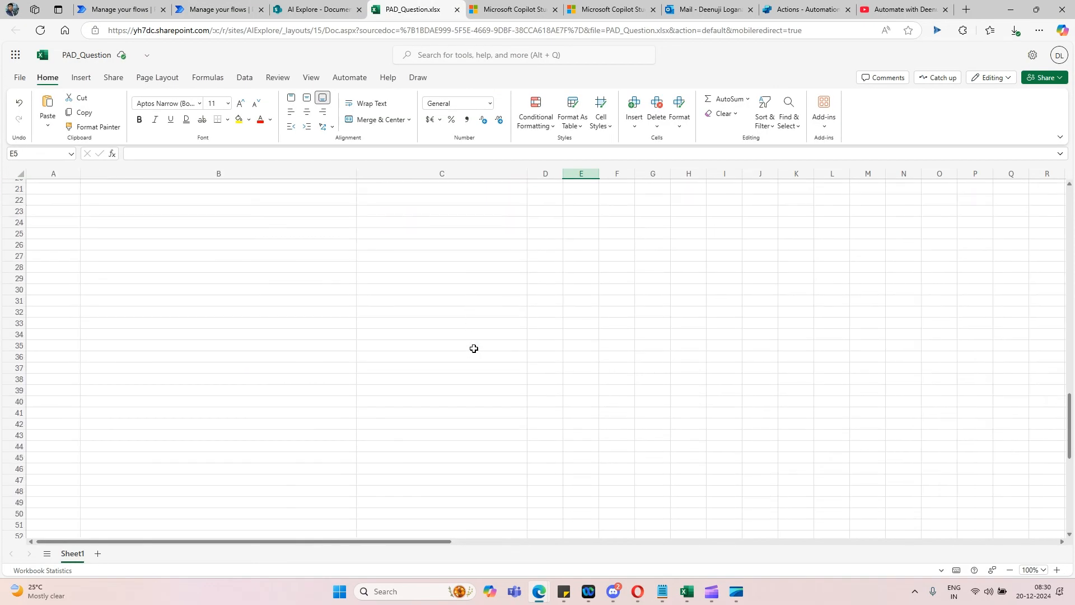
pyautogui.scroll(10, 474, 348)
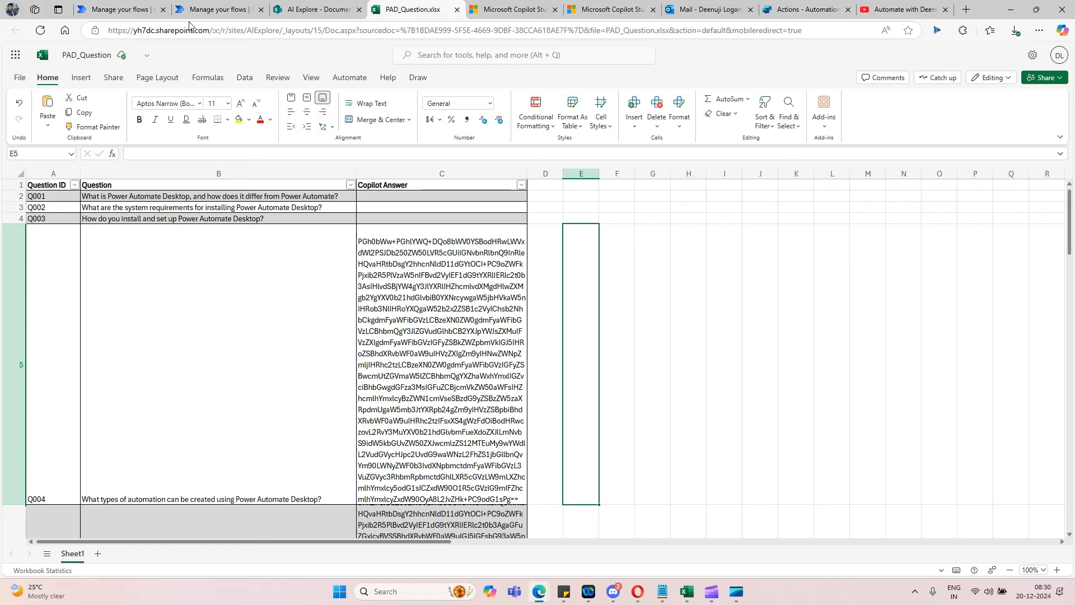
# - Open the Invoke Copilot Agent from PA flow for editing, and return the Update Copilot Response flow to its details page
pyautogui.click(120, 10)
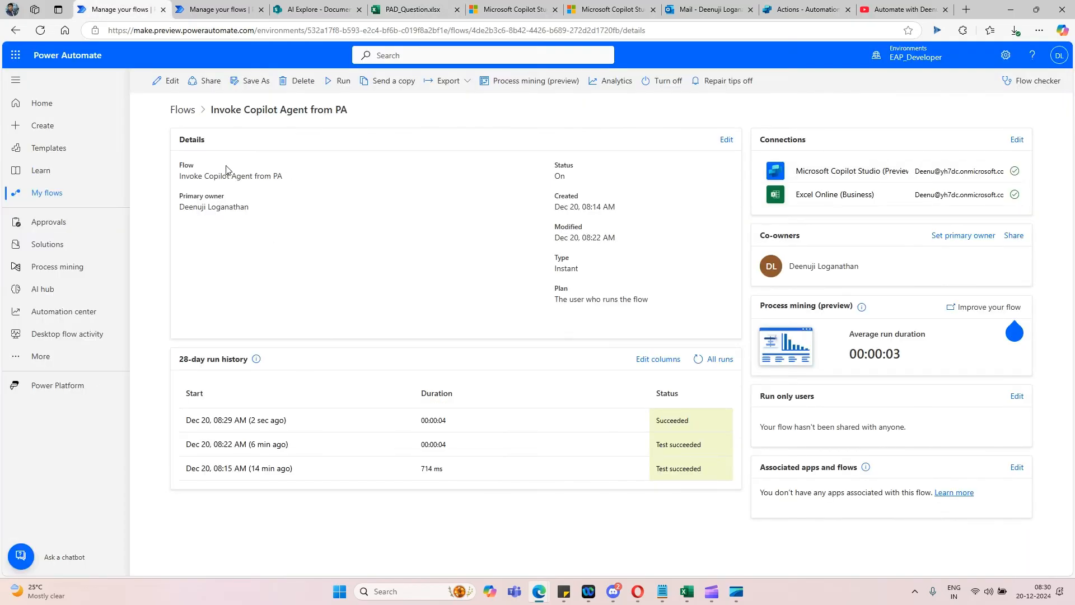
pyautogui.click(169, 81)
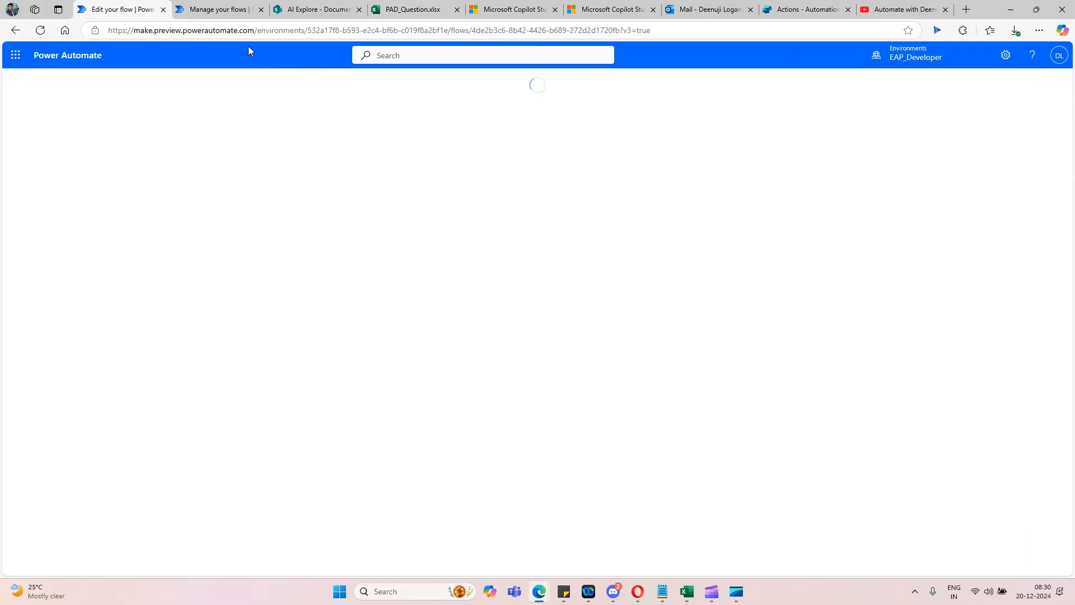
pyautogui.click(218, 10)
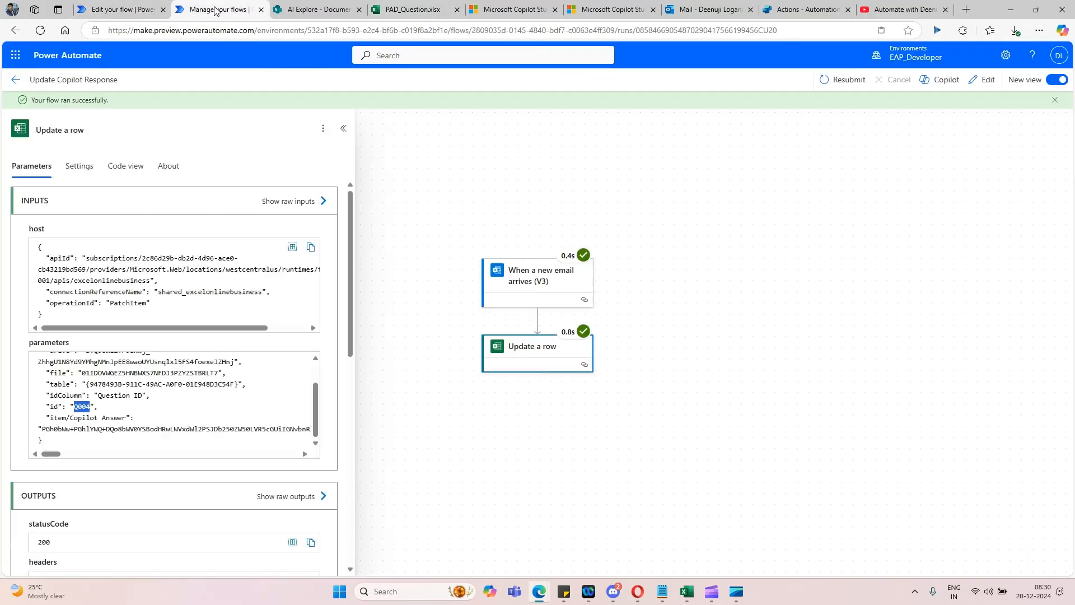
pyautogui.click(13, 82)
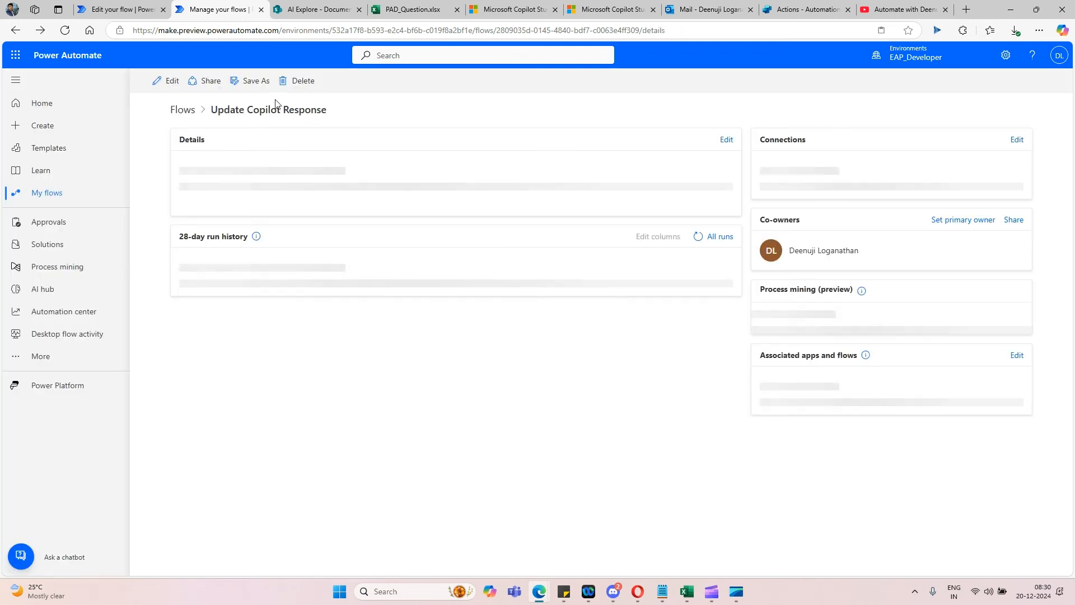
# - Edit the Update Copilot Response flow so its Update a row action fills Copilot Answer with the email Body instead of the base64 expression, and save it
pyautogui.click(168, 80)
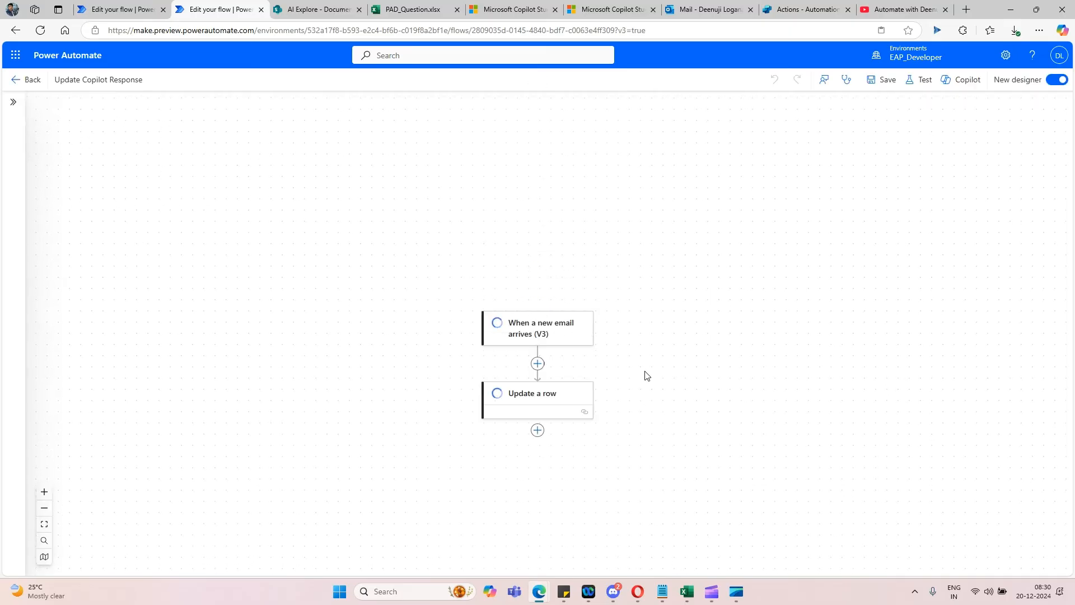
pyautogui.click(548, 415)
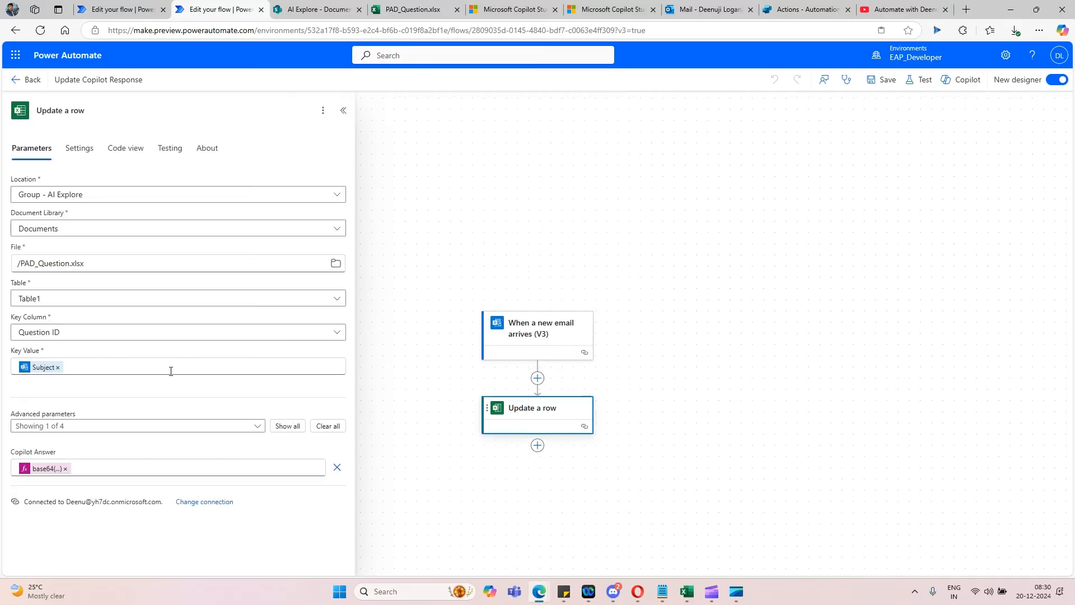
pyautogui.click(65, 469)
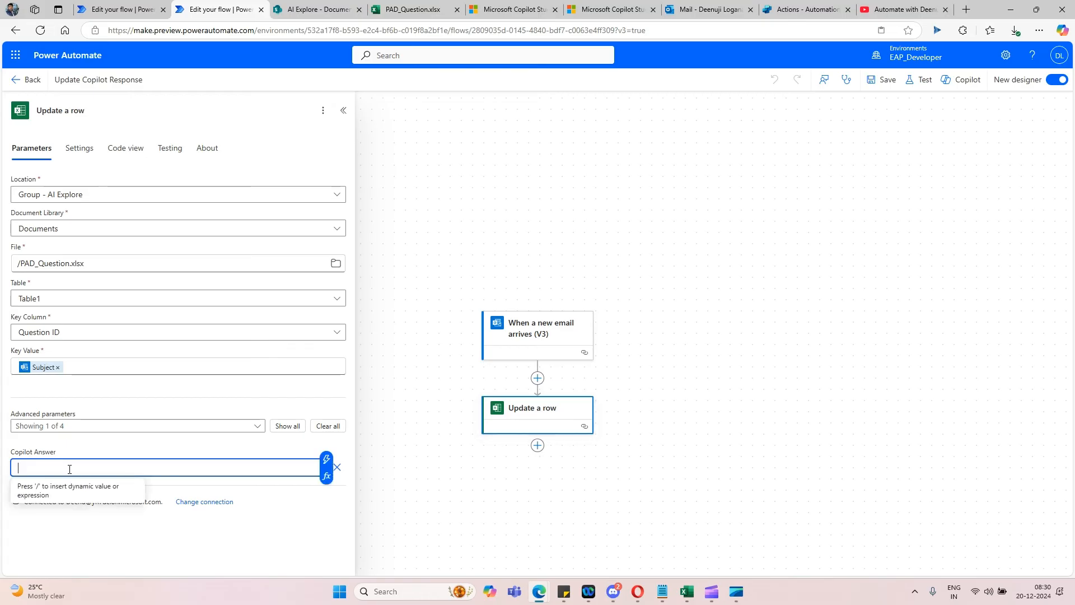
pyautogui.click(303, 464)
pyautogui.click(325, 464)
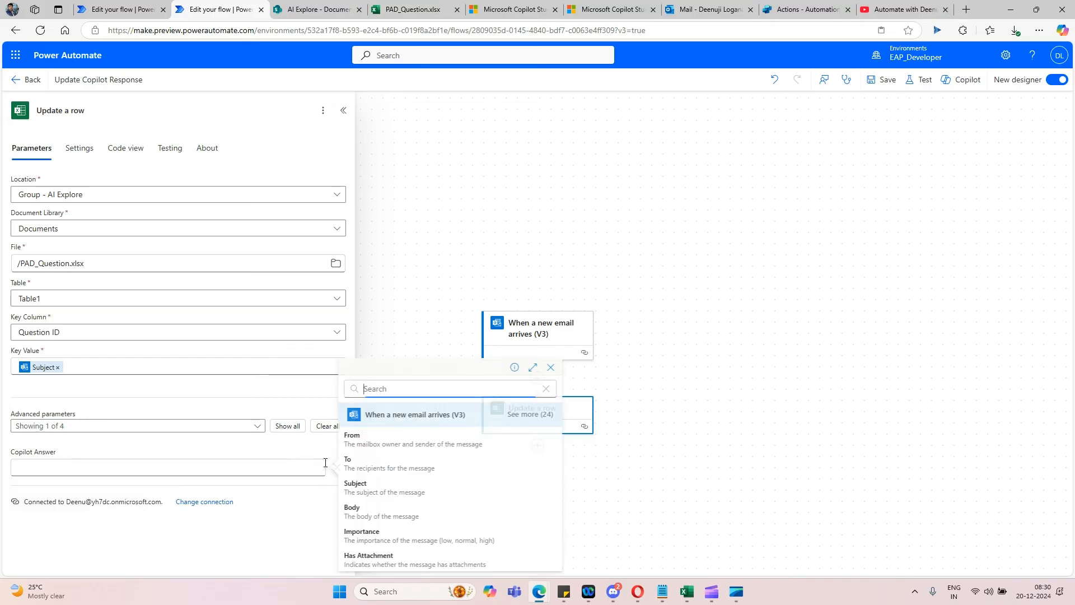
pyautogui.click(411, 511)
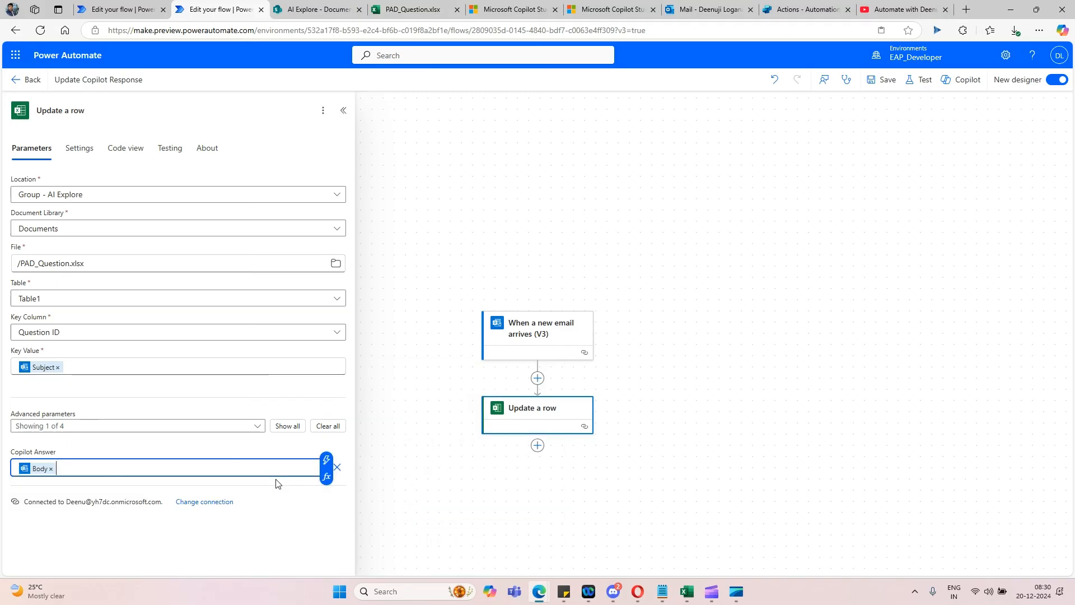
pyautogui.click(883, 80)
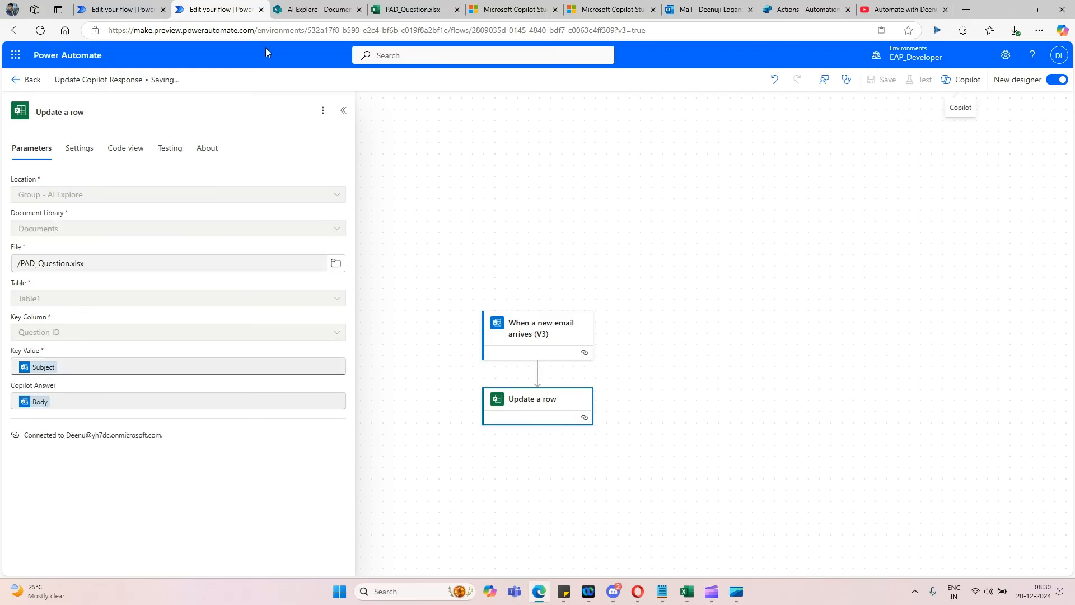
# - Switch to the Outlook inbox and delete the answer emails with subjects Q001 to Q004 and Q006 to Q008
pyautogui.click(707, 9)
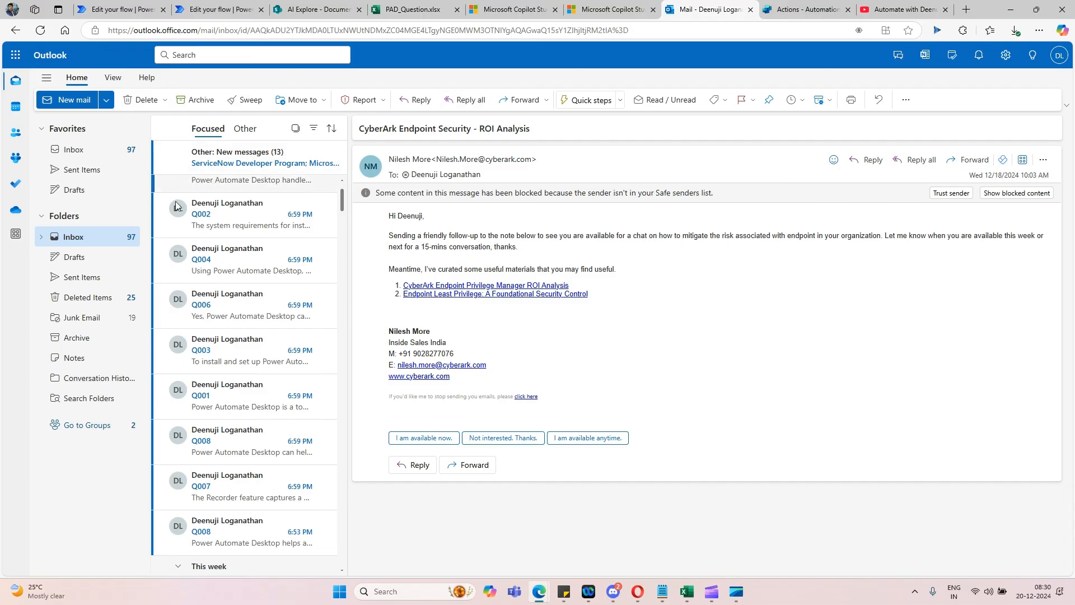
pyautogui.click(178, 299)
pyautogui.click(178, 345)
pyautogui.click(178, 390)
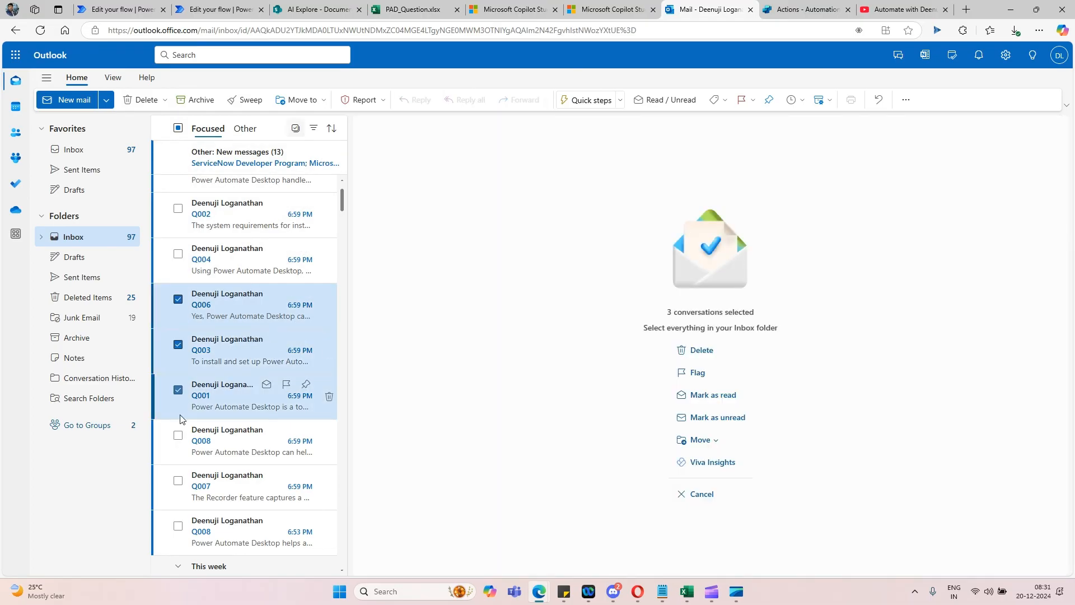
pyautogui.click(178, 436)
pyautogui.click(178, 481)
pyautogui.click(178, 527)
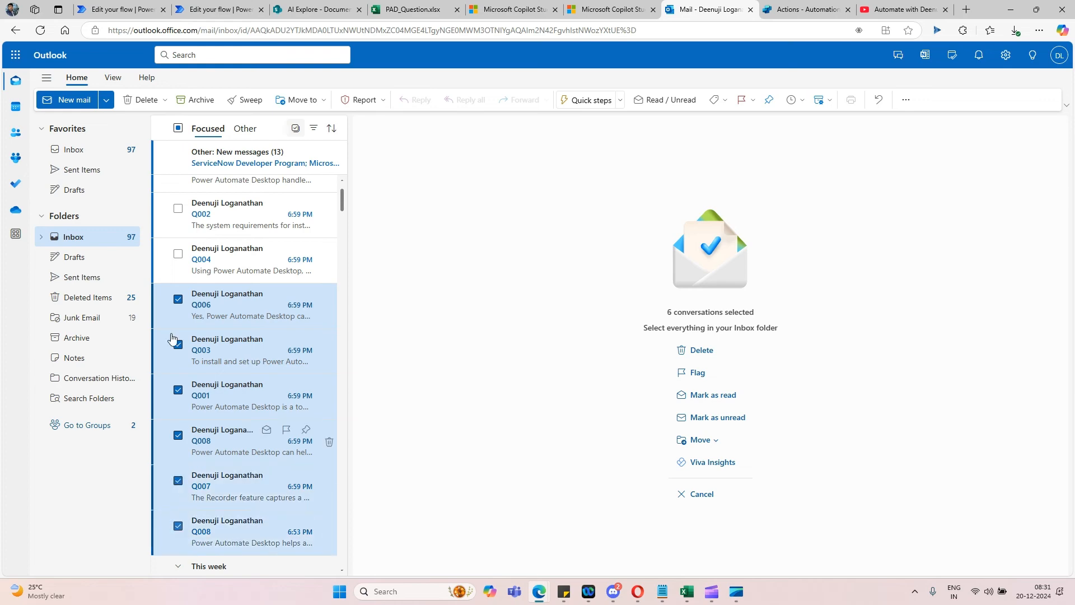
pyautogui.click(178, 254)
pyautogui.click(178, 209)
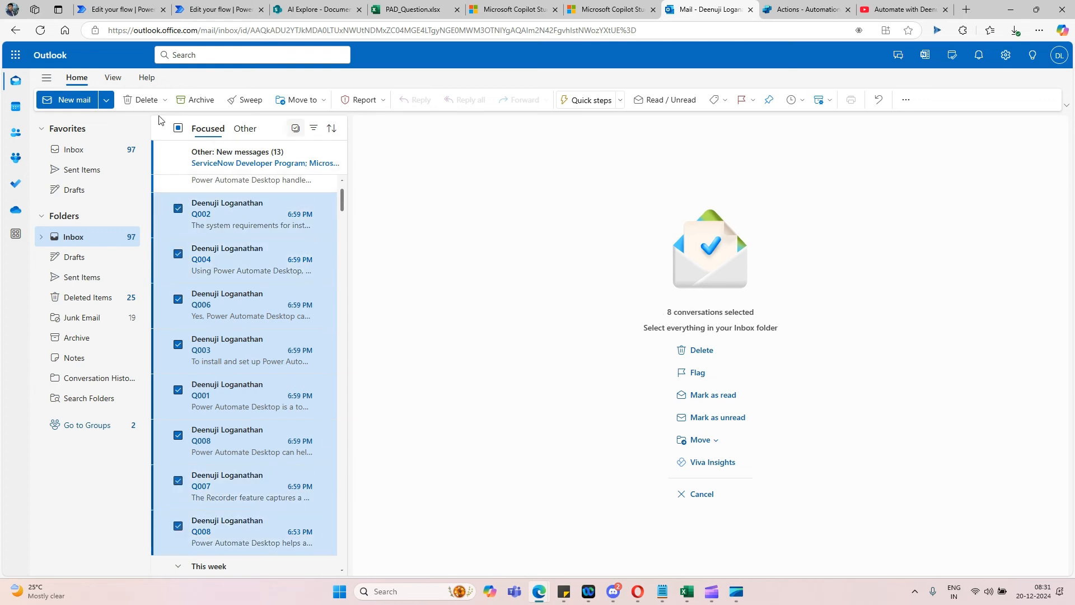
pyautogui.click(141, 99)
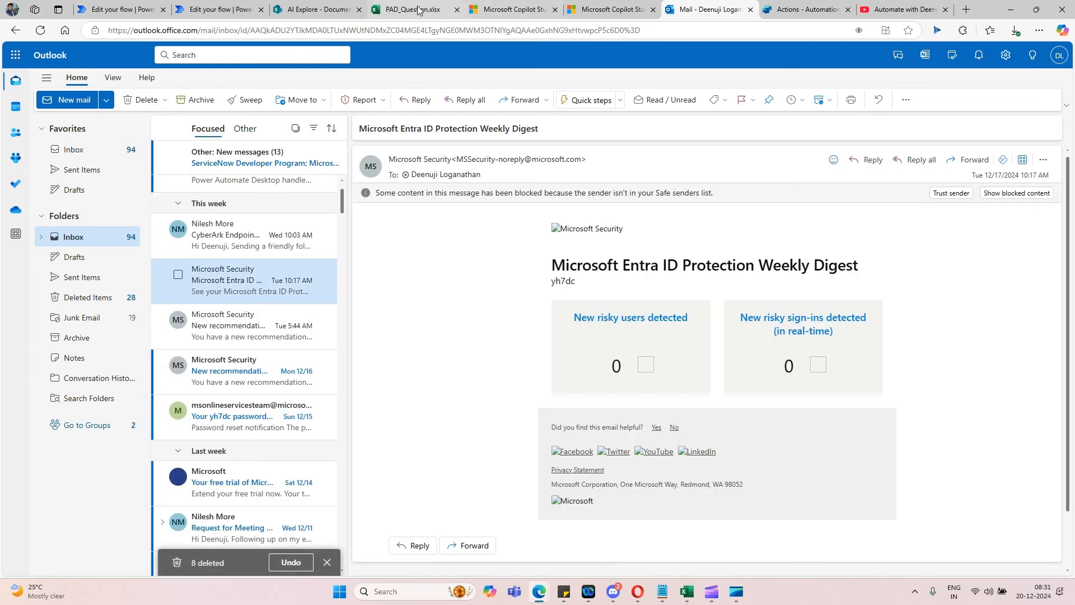
# - Switch to the PAD_Question workbook and clear the Copilot Answer cells for questions Q002 to Q008
pyautogui.click(414, 9)
pyautogui.moveTo(405, 207); pyautogui.dragTo(407, 573)
pyautogui.click(581, 359)
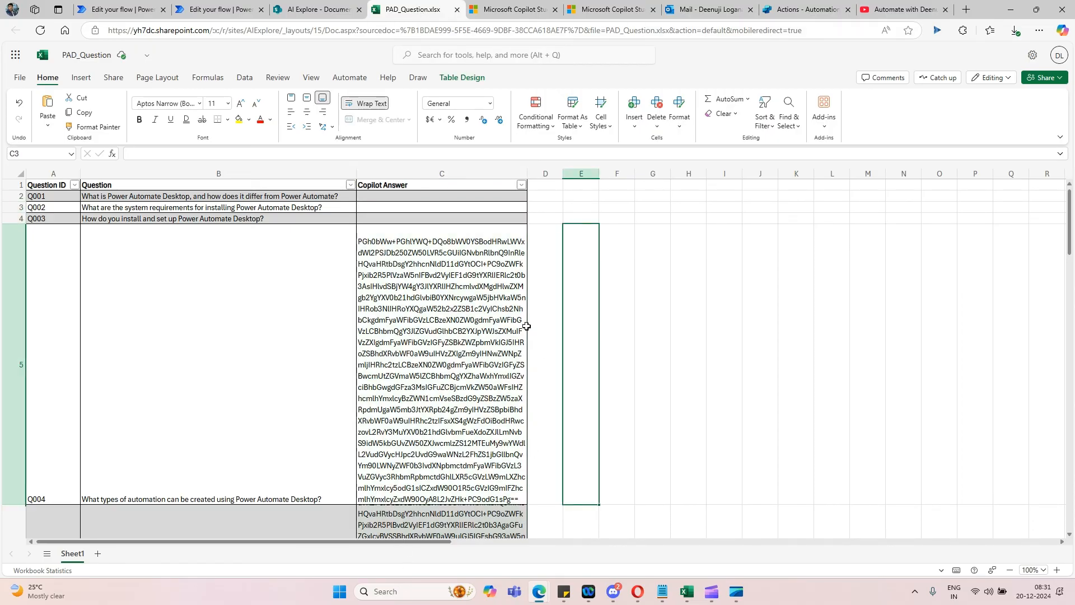
pyautogui.moveTo(444, 219); pyautogui.dragTo(451, 594)
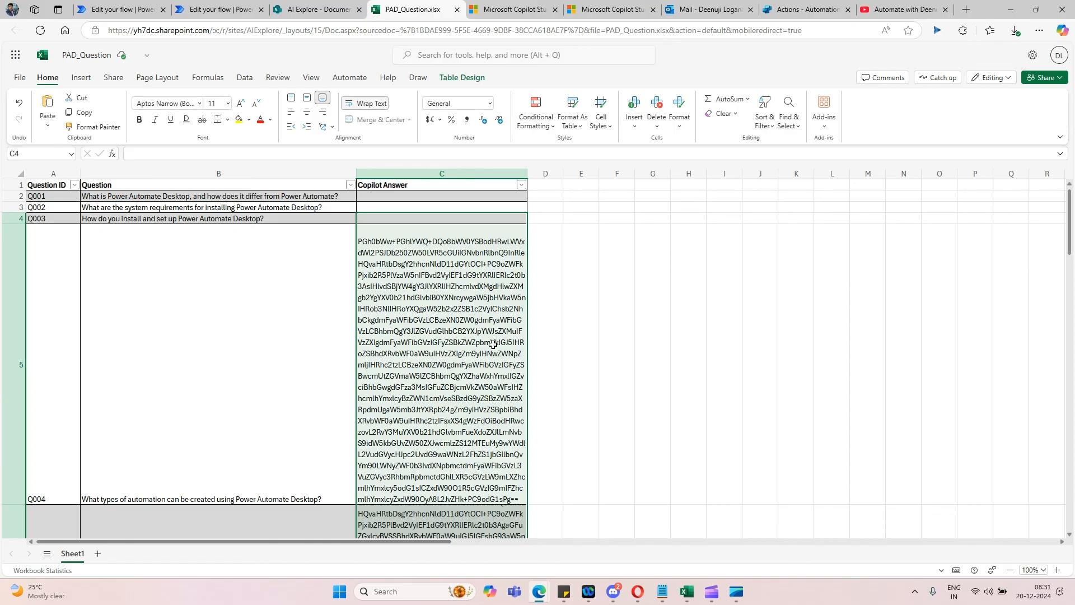
pyautogui.scroll(-10, 493, 348)
pyautogui.click(499, 403)
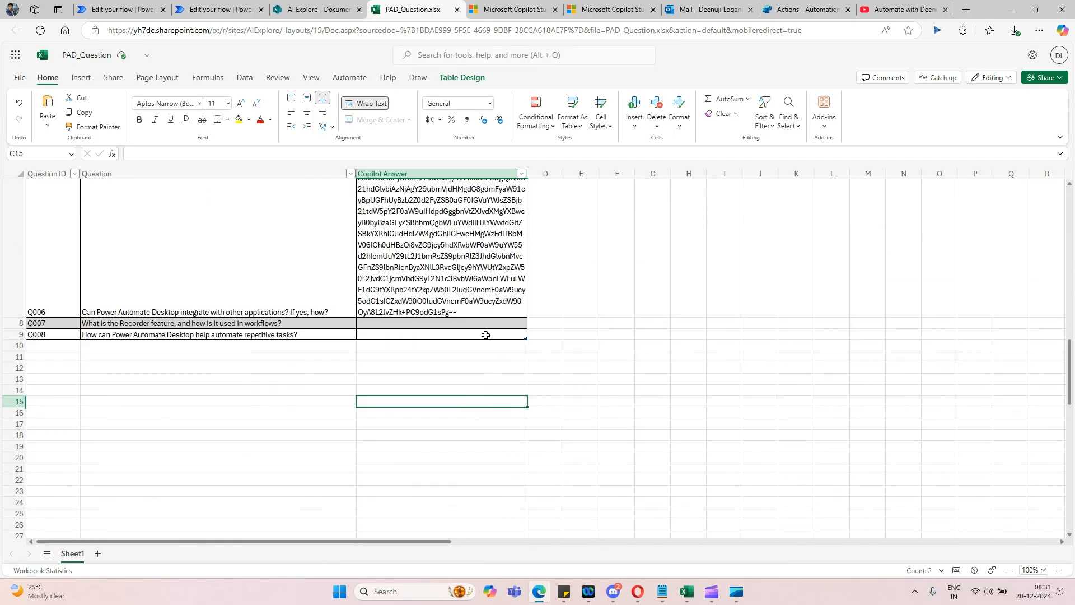
pyautogui.moveTo(485, 335); pyautogui.dragTo(455, 212)
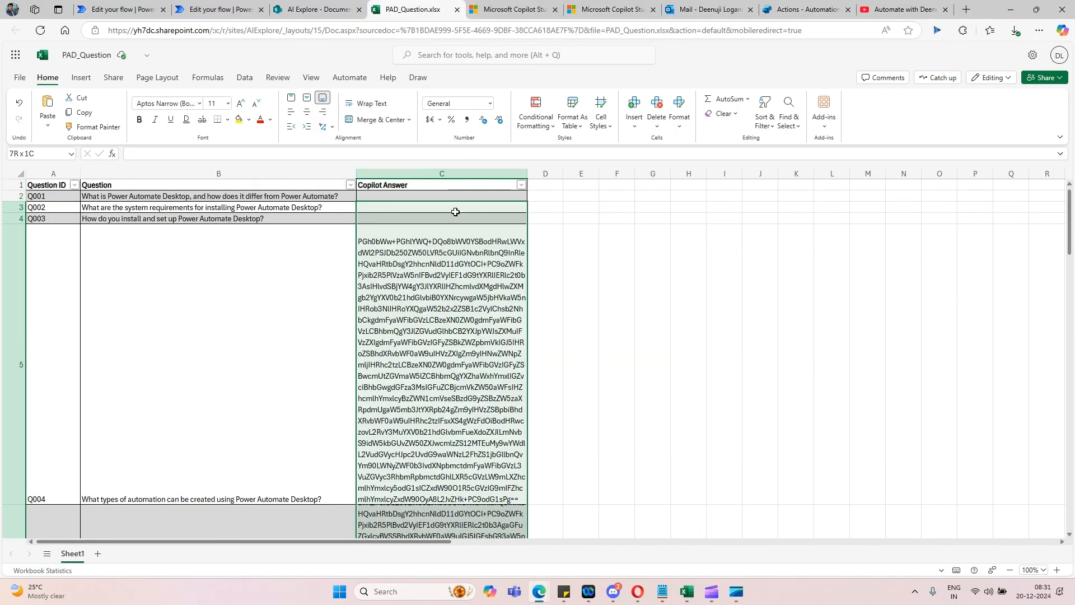
pyautogui.press('Delete')
pyautogui.click(583, 231)
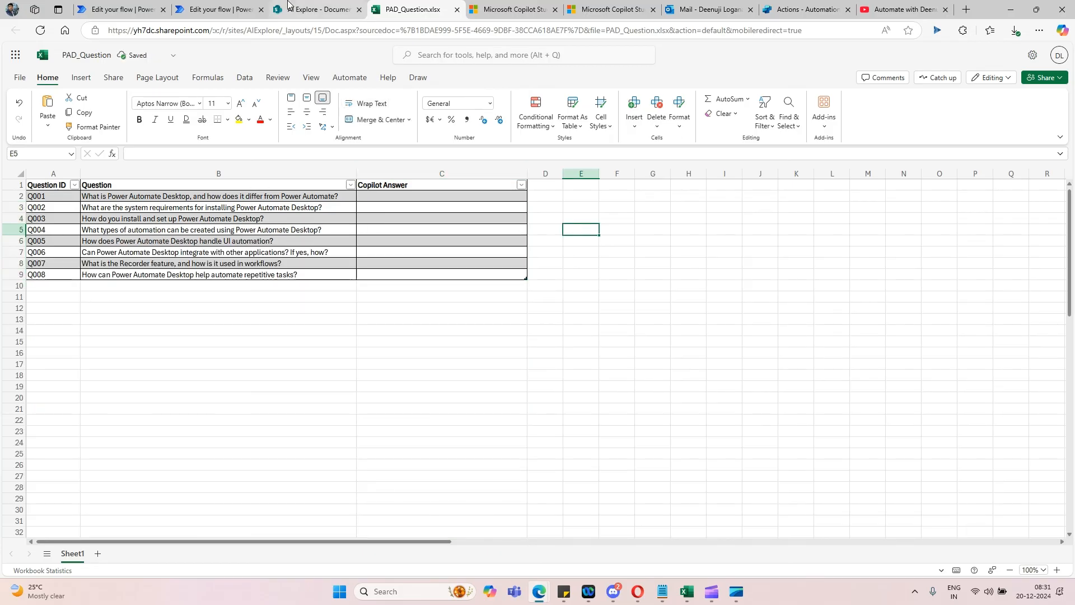
# - Return to the Update Copilot Response flow in Power Automate and save it again
pyautogui.click(308, 10)
pyautogui.click(241, 16)
pyautogui.click(157, 9)
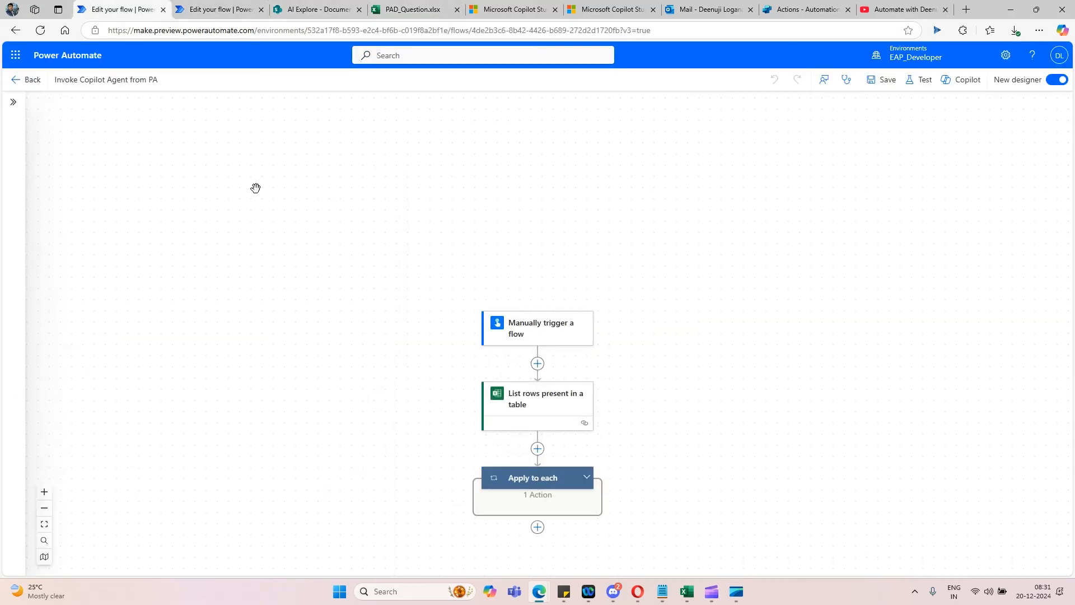
pyautogui.click(221, 11)
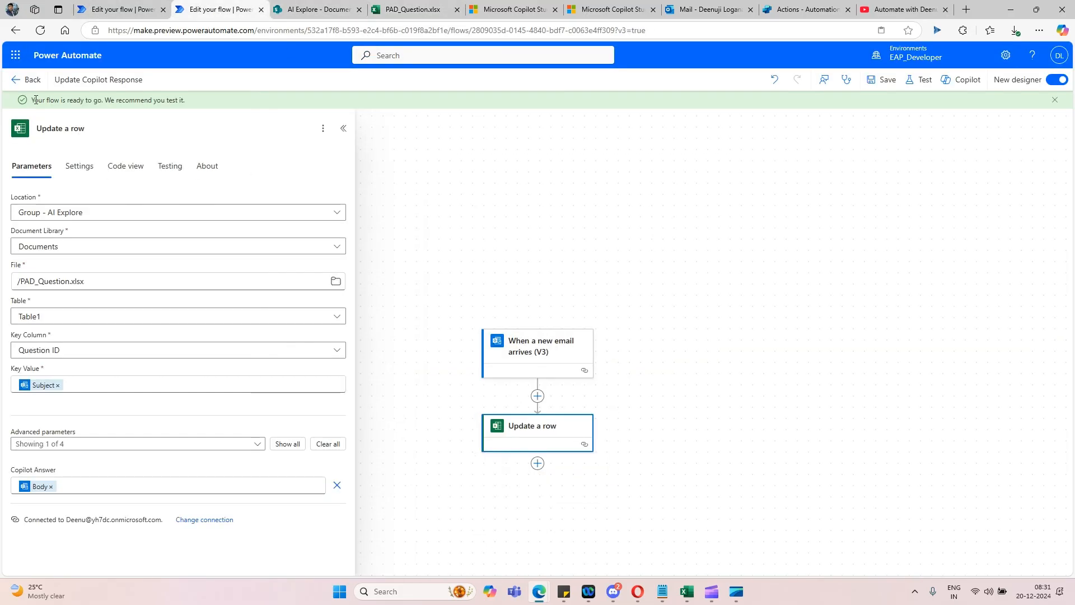
pyautogui.click(890, 80)
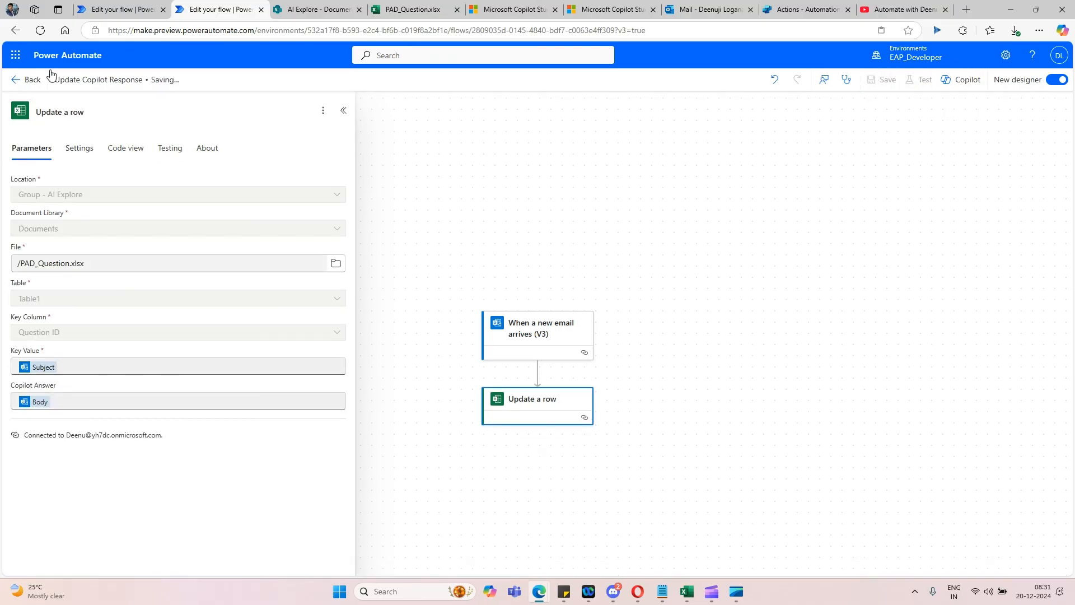
# - Run the Invoke Copilot Agent from PA flow from its details page and close the run pane
pyautogui.click(129, 14)
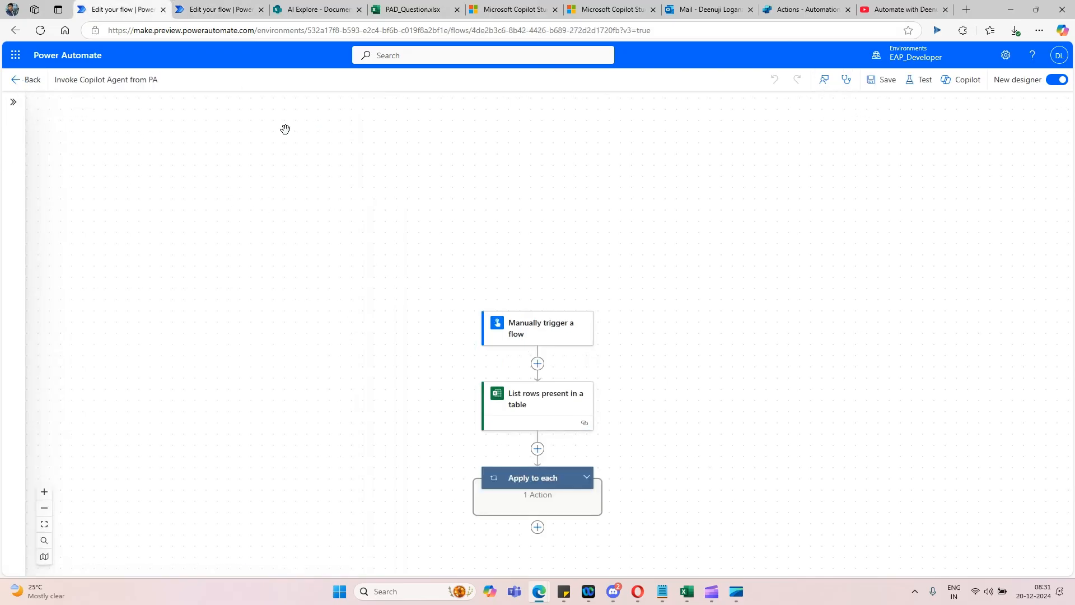
pyautogui.click(32, 80)
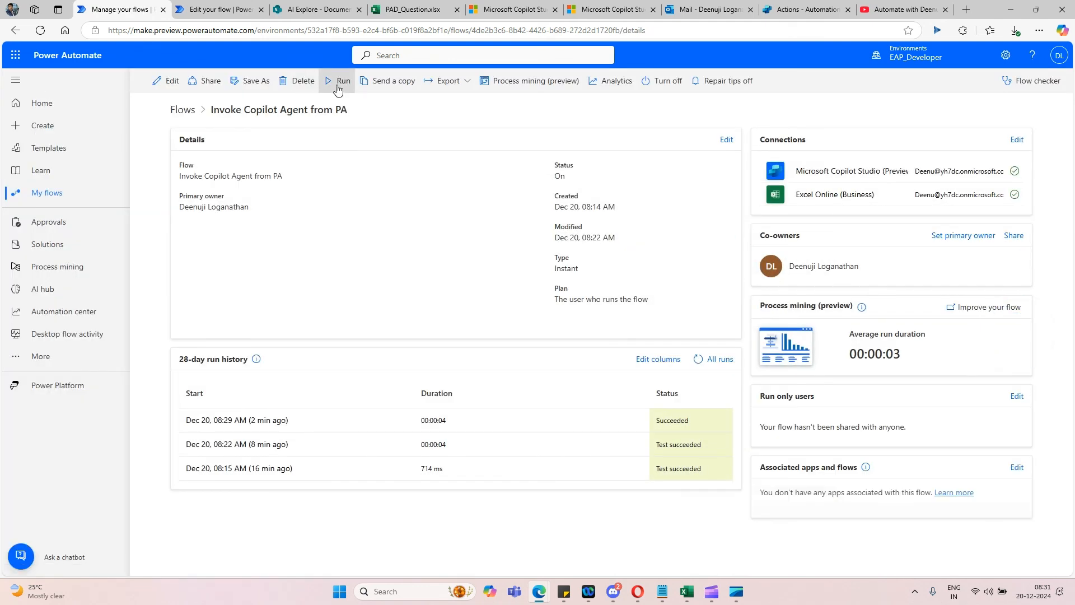
pyautogui.click(339, 82)
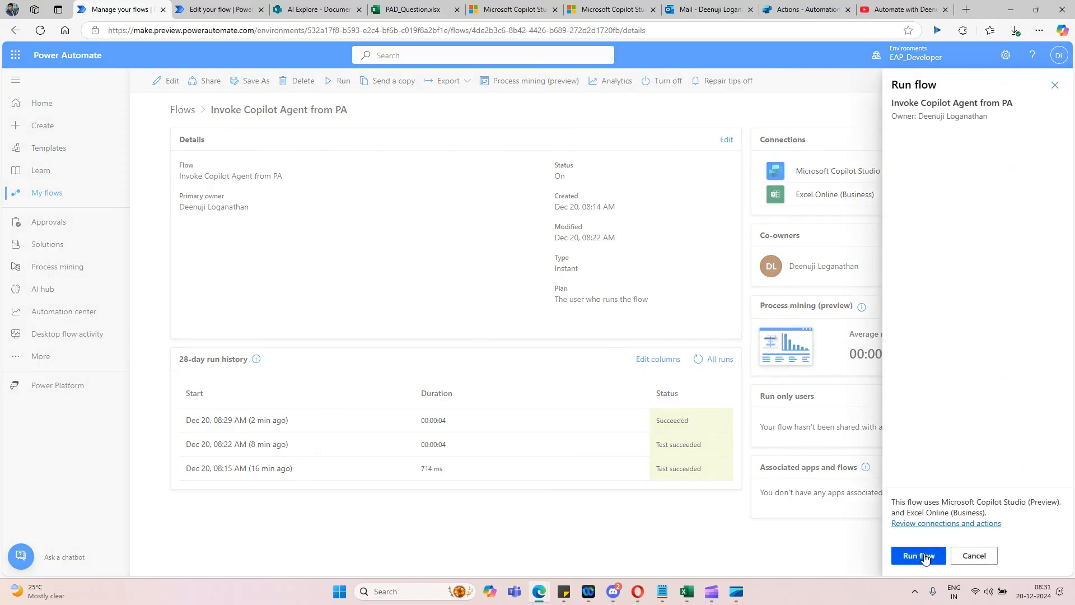
pyautogui.click(924, 558)
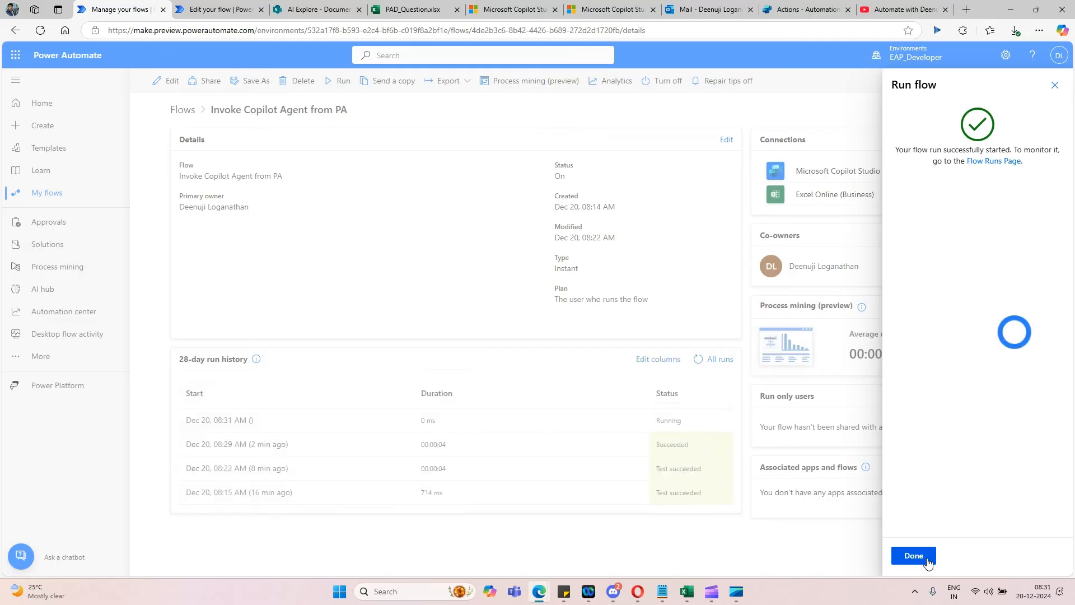
pyautogui.click(914, 555)
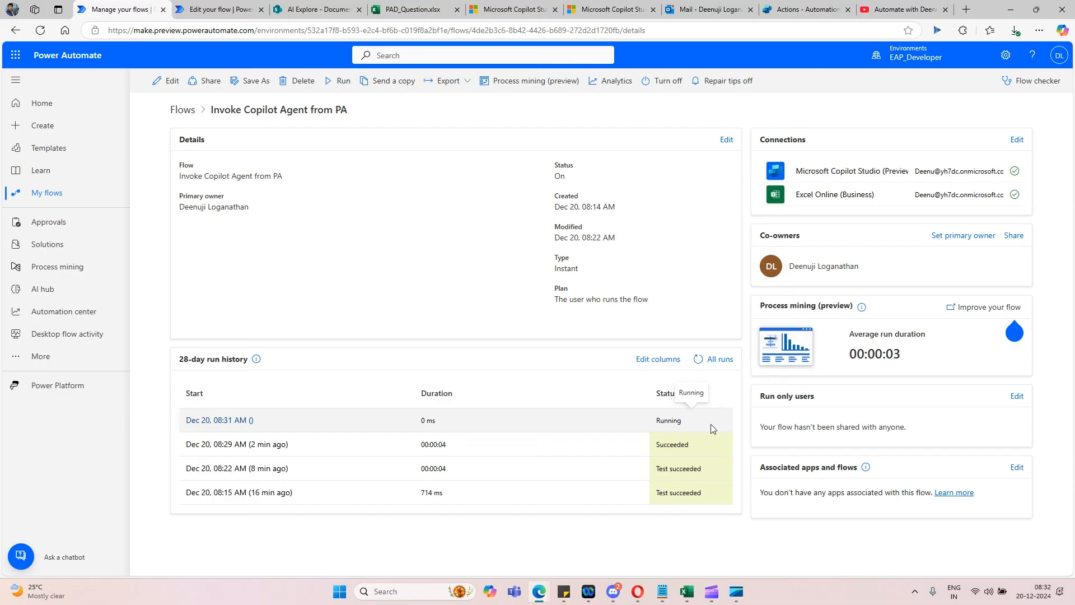
# - Return the Update Copilot Response flow to its details page and check its run history for the new runs
pyautogui.click(223, 15)
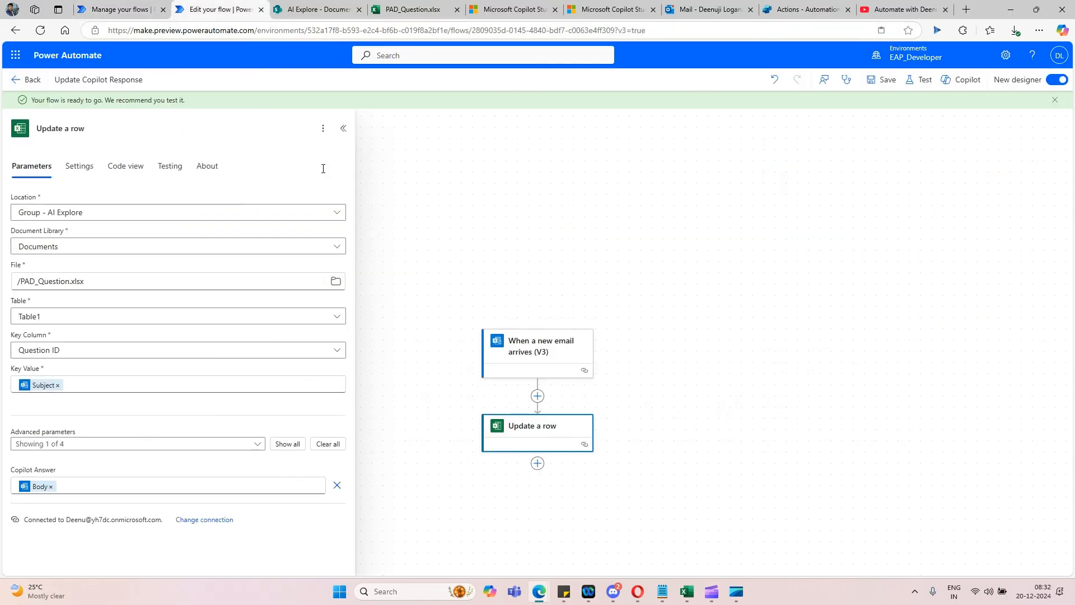
pyautogui.click(17, 80)
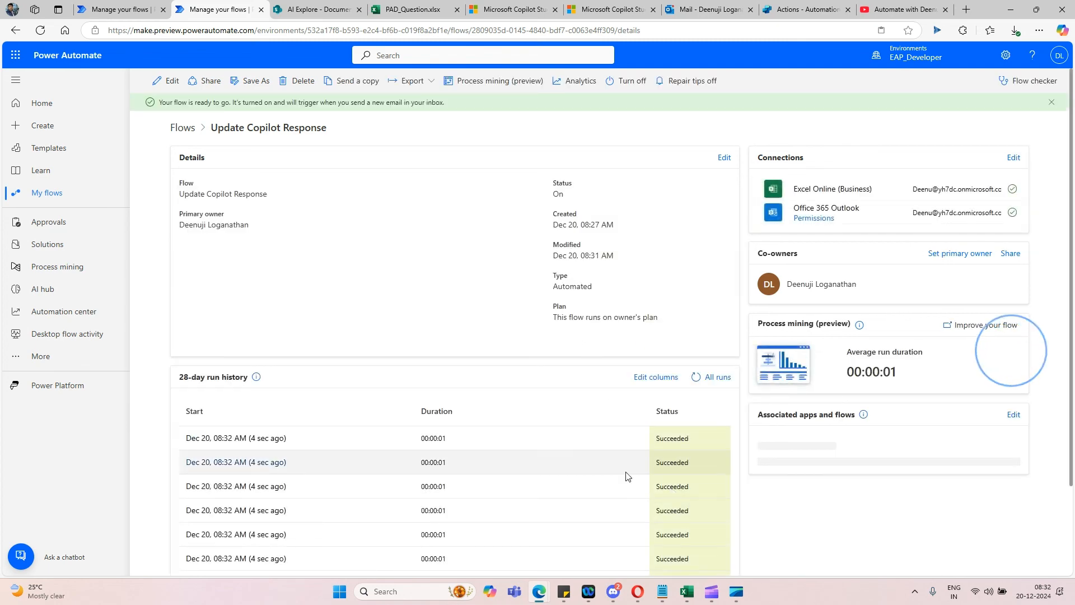
pyautogui.scroll(-2, 372, 456)
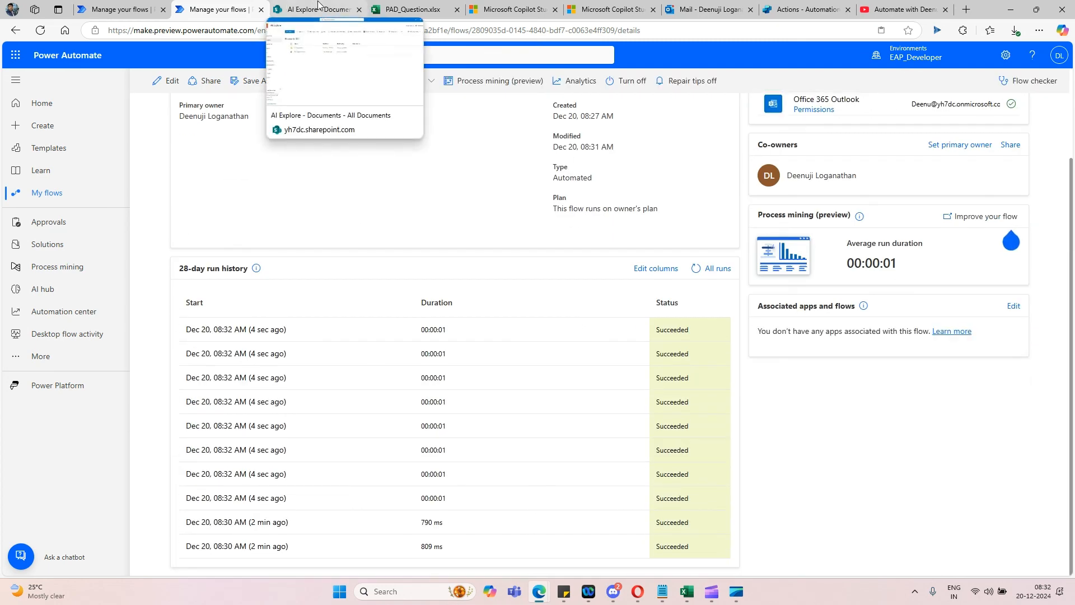
# - Switch to the PAD_Question workbook and review the Copilot Answer text written for each question from Q001 to Q008
pyautogui.click(318, 4)
pyautogui.click(442, 10)
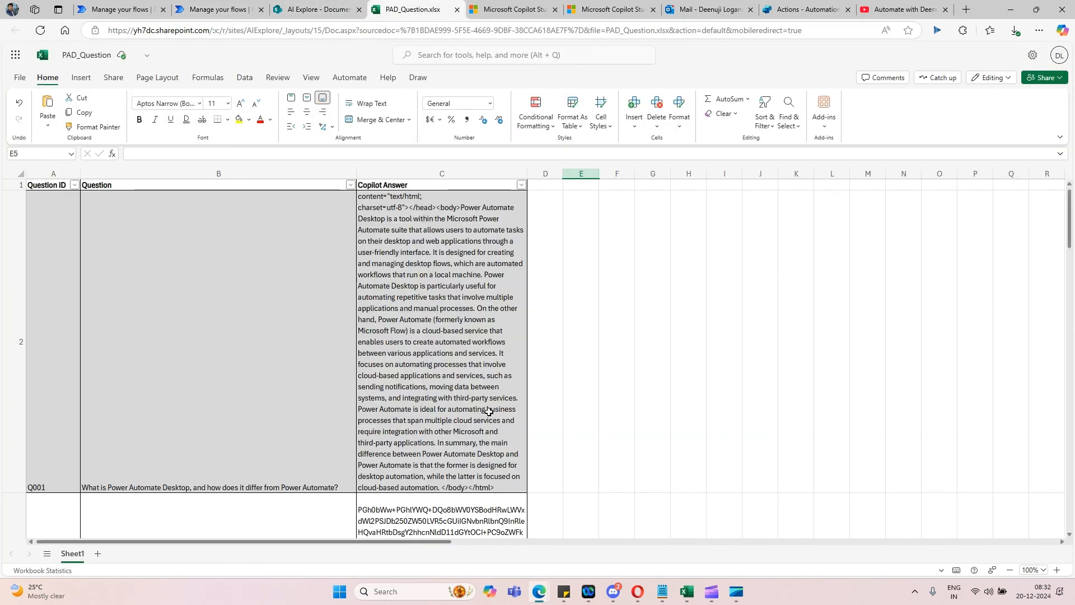
pyautogui.scroll(-2, 168, 328)
pyautogui.click(175, 305)
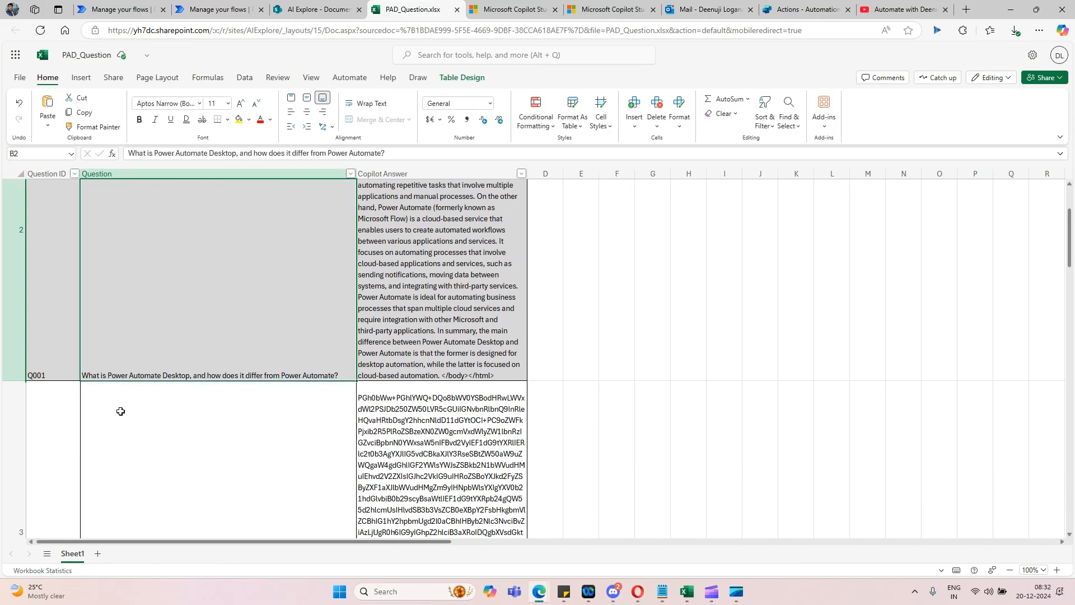
pyautogui.click(454, 291)
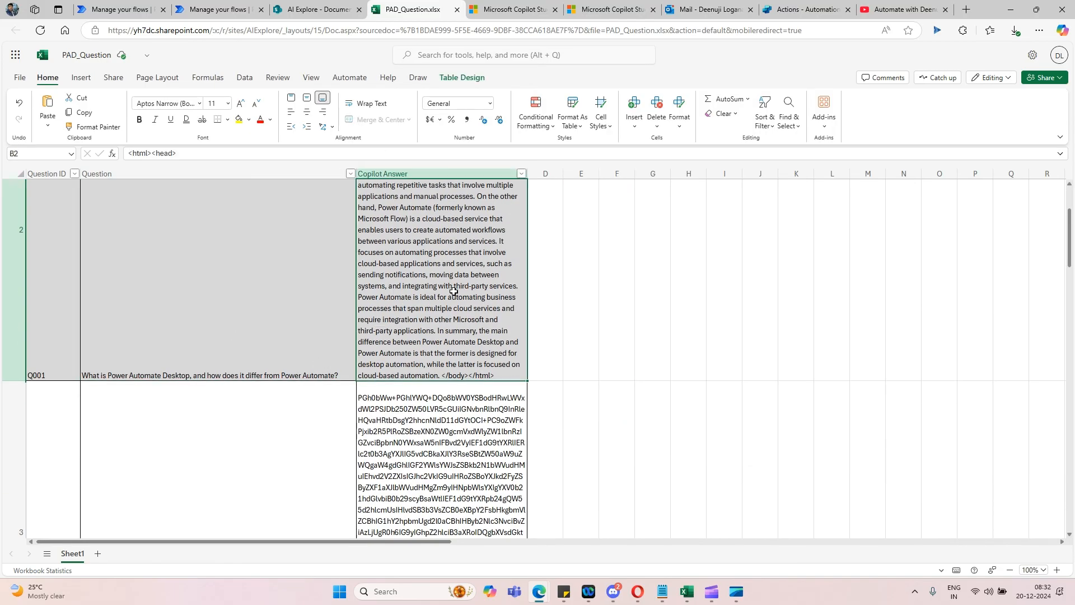
pyautogui.scroll(2, 453, 292)
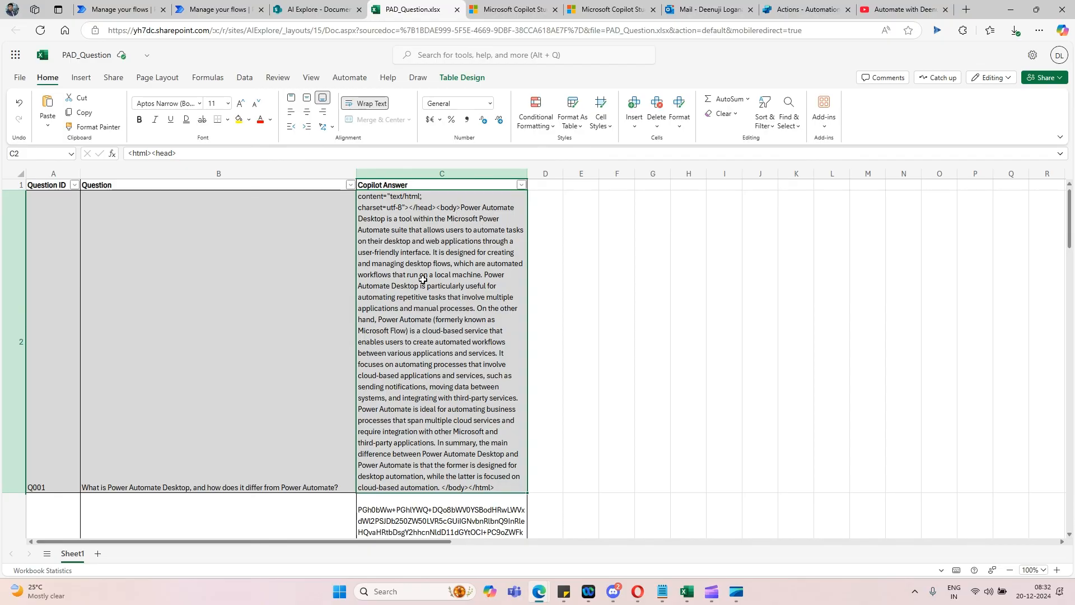
pyautogui.scroll(-5, 423, 279)
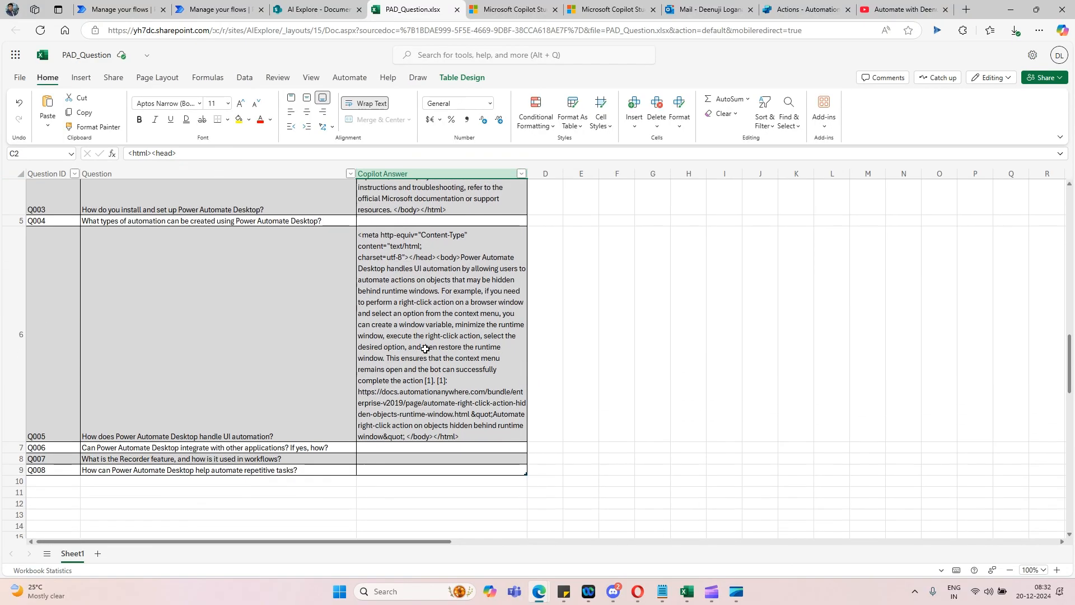
pyautogui.scroll(2, 427, 367)
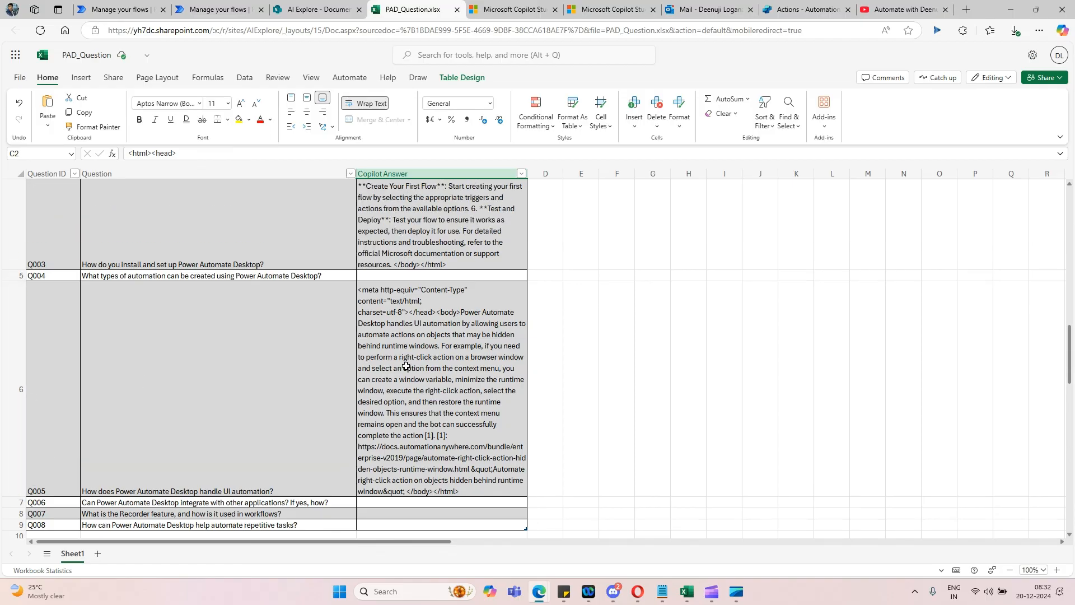
pyautogui.scroll(10, 406, 366)
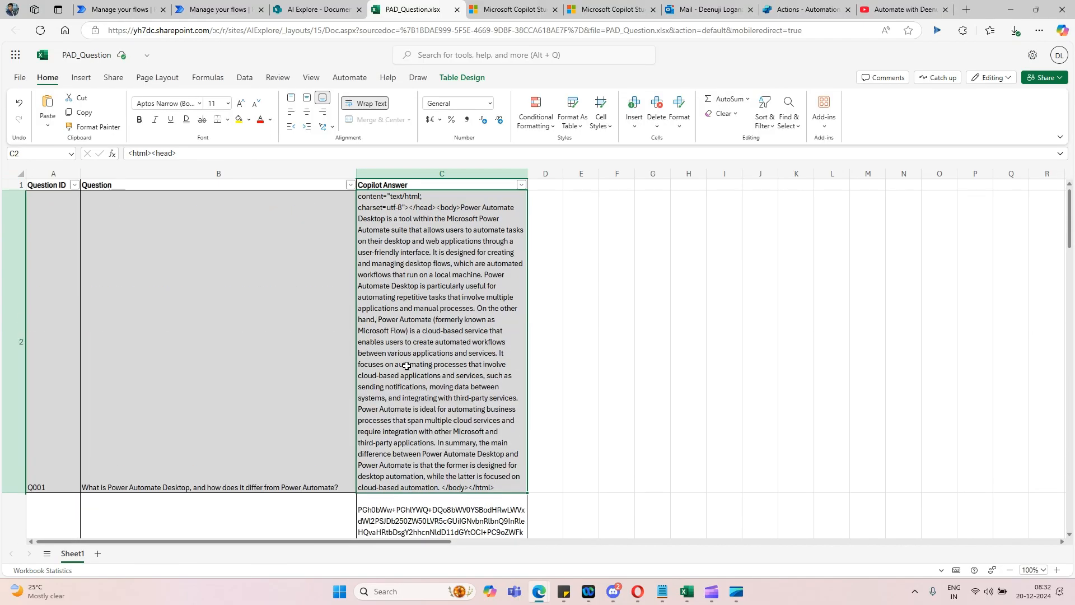
pyautogui.scroll(-10, 407, 366)
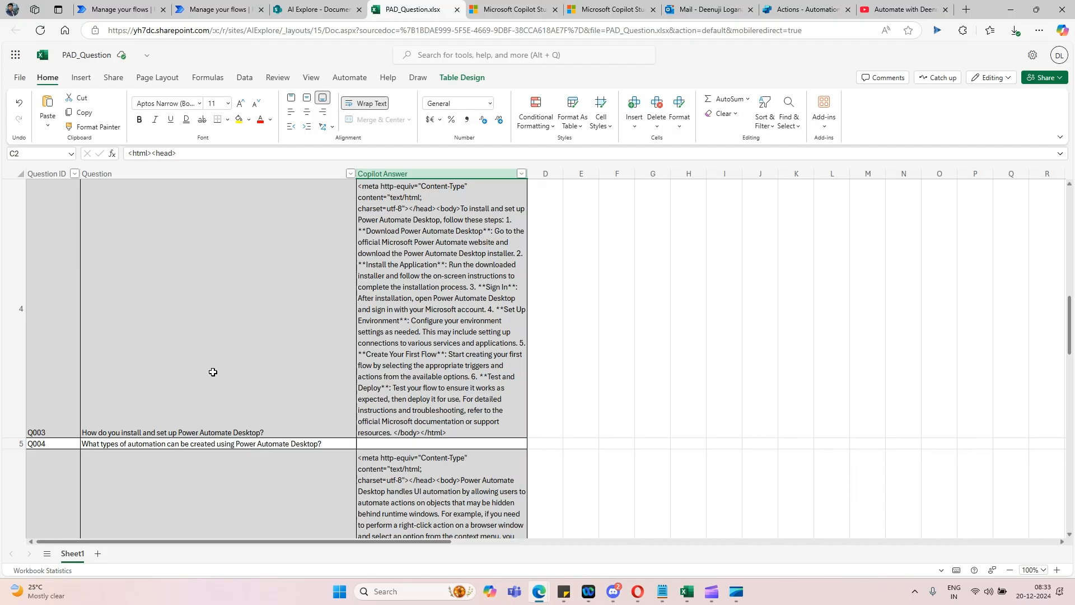
# - Go back to the cloud flows list in Power Automate and open the Invoke Copilot Agent from PA flow for editing
pyautogui.click(121, 10)
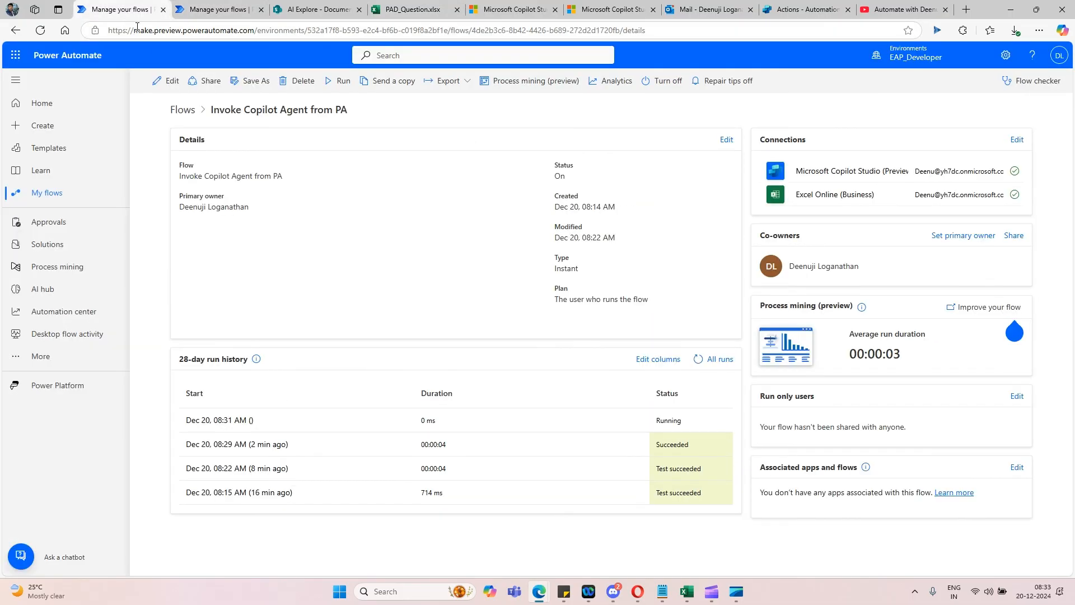
pyautogui.click(183, 110)
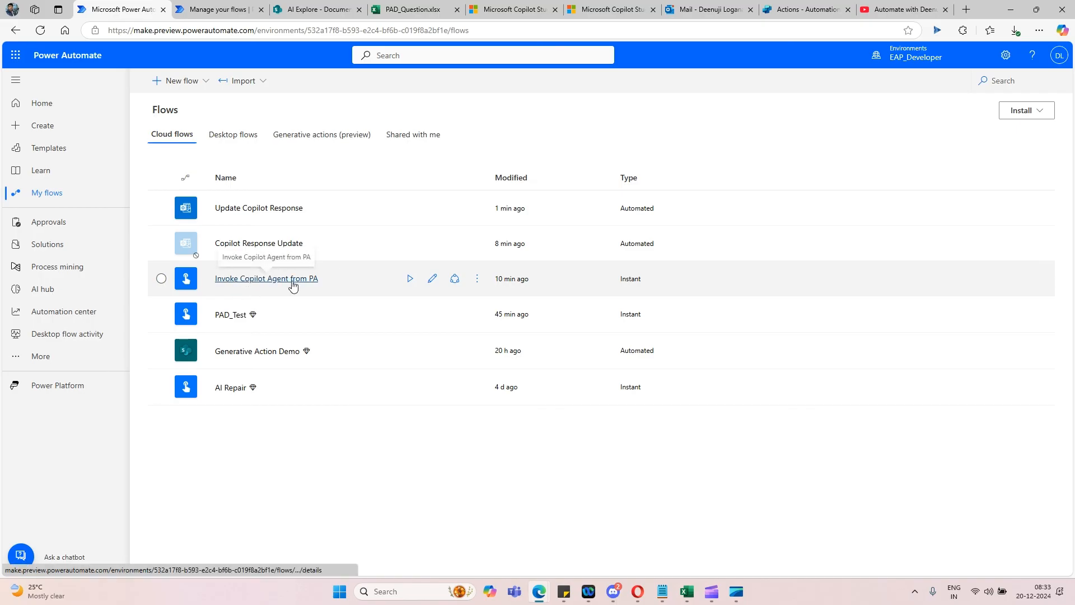
pyautogui.click(431, 279)
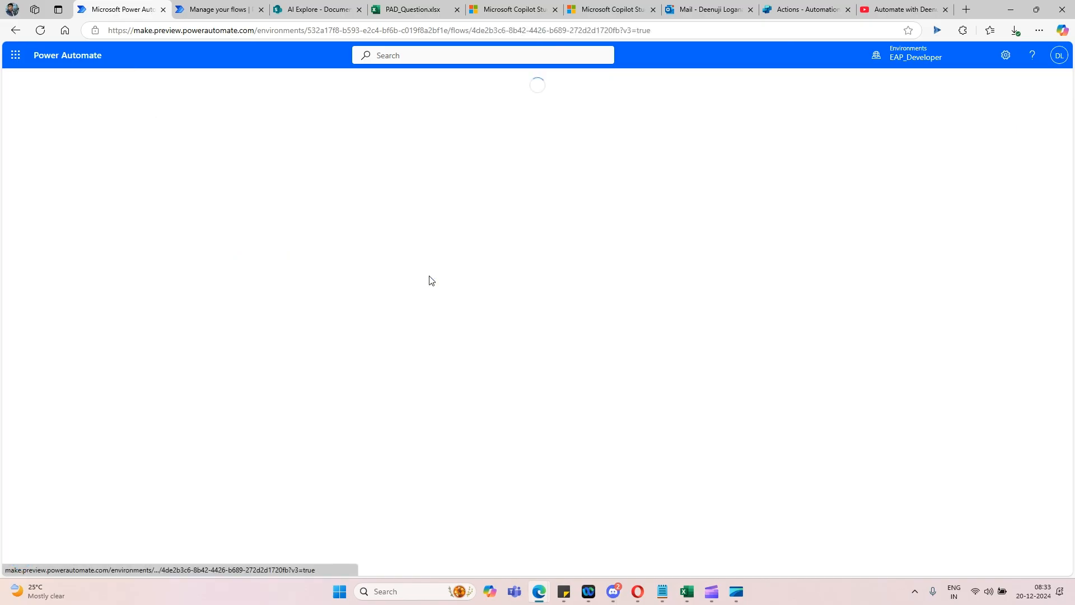